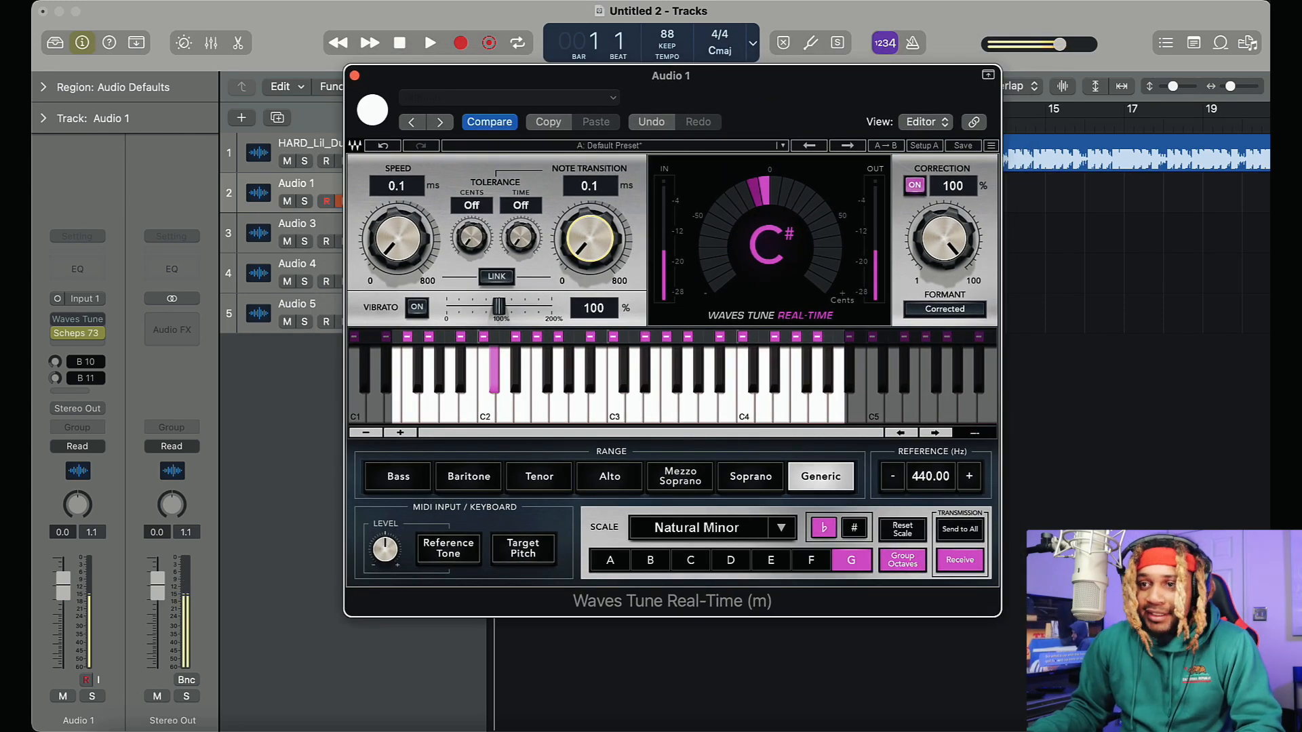
Try Bass and other vocal ranges in Waves Tune Real-Time and return the range to Generic
{"action": "left_click", "coordinate": [405, 242]}
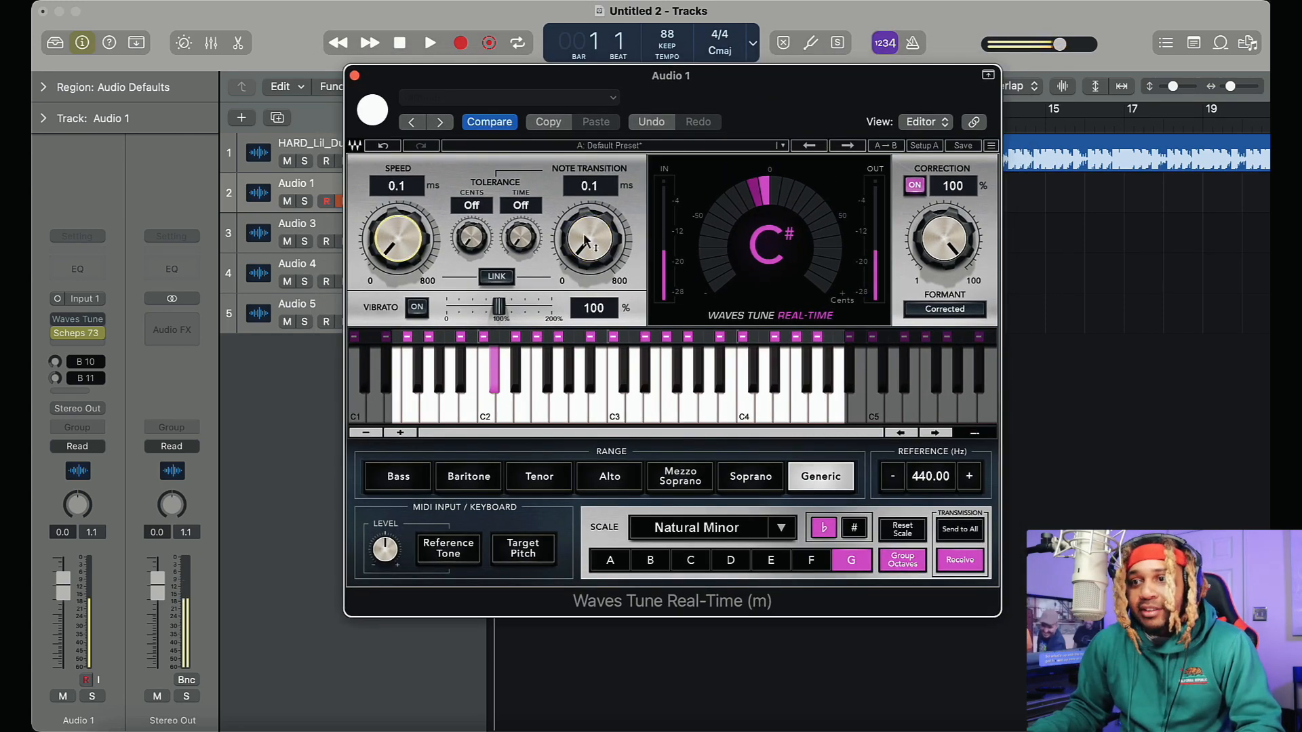
{"action": "left_click_drag", "start_coordinate": [959, 258], "coordinate": [932, 113]}
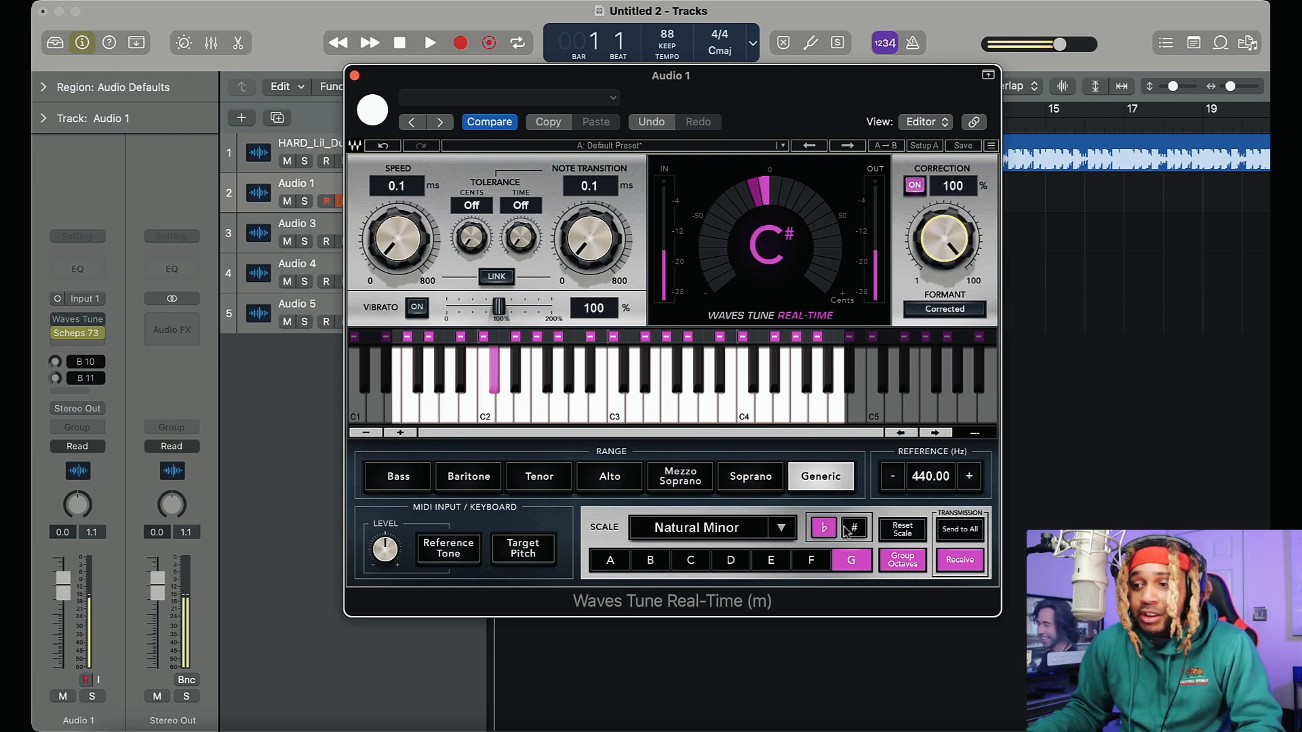
{"action": "left_click", "coordinate": [546, 483]}
{"action": "left_click", "coordinate": [400, 478]}
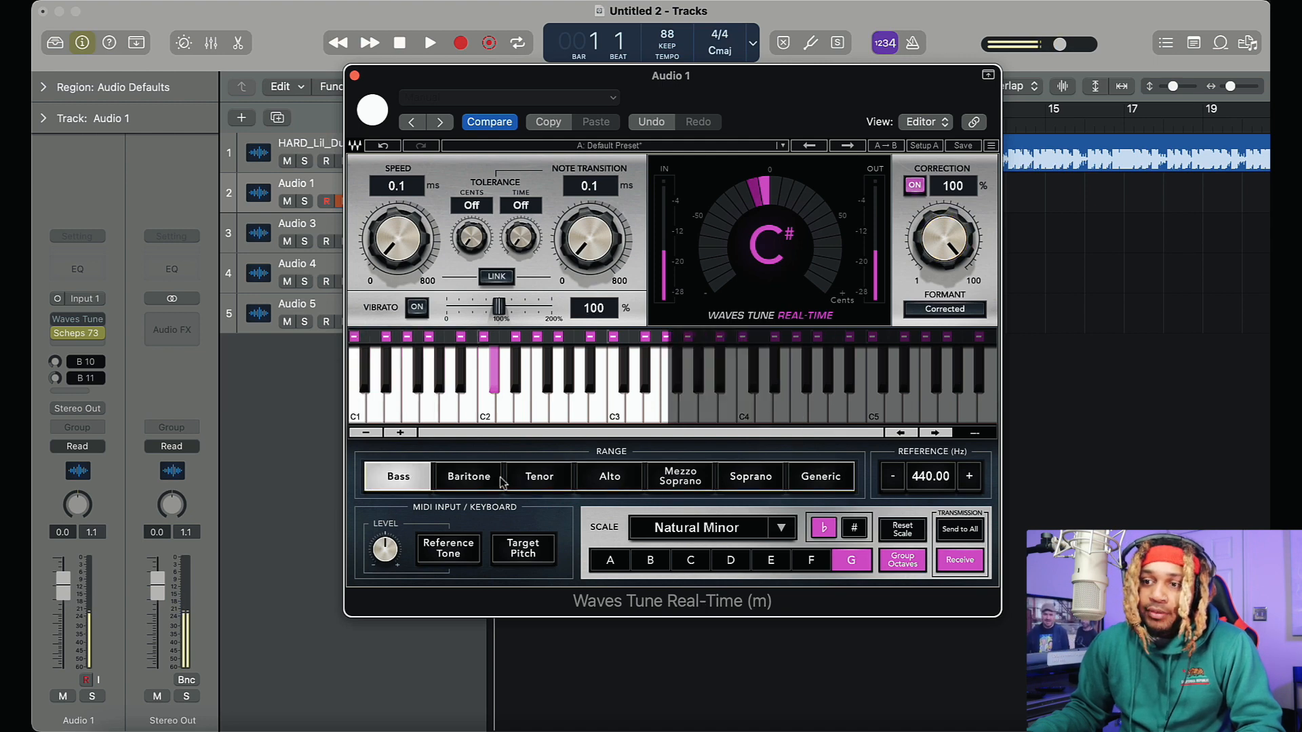
{"action": "left_click", "coordinate": [705, 480]}
{"action": "left_click", "coordinate": [802, 480]}
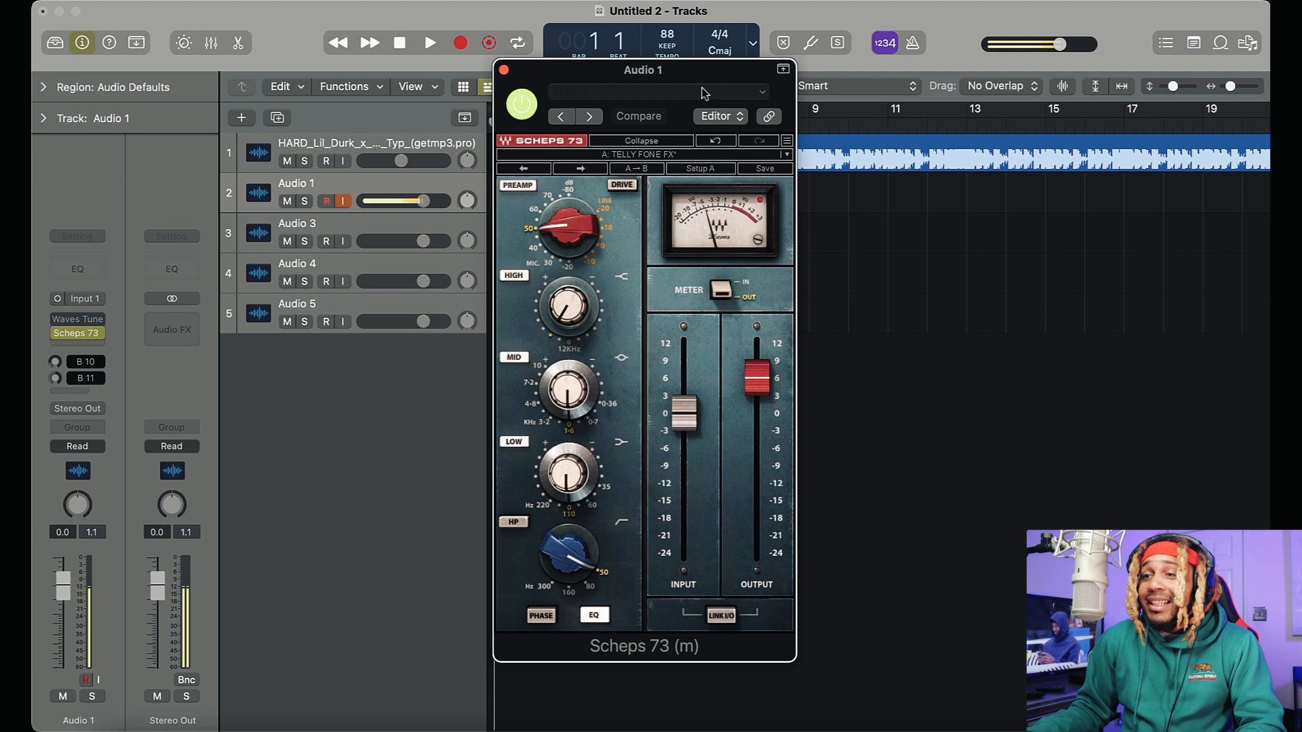
Try different gain amounts on the High and Low EQ bands of the Scheps 73 plugin on Audio 1
{"action": "left_click_drag", "start_coordinate": [701, 88], "coordinate": [713, 69]}
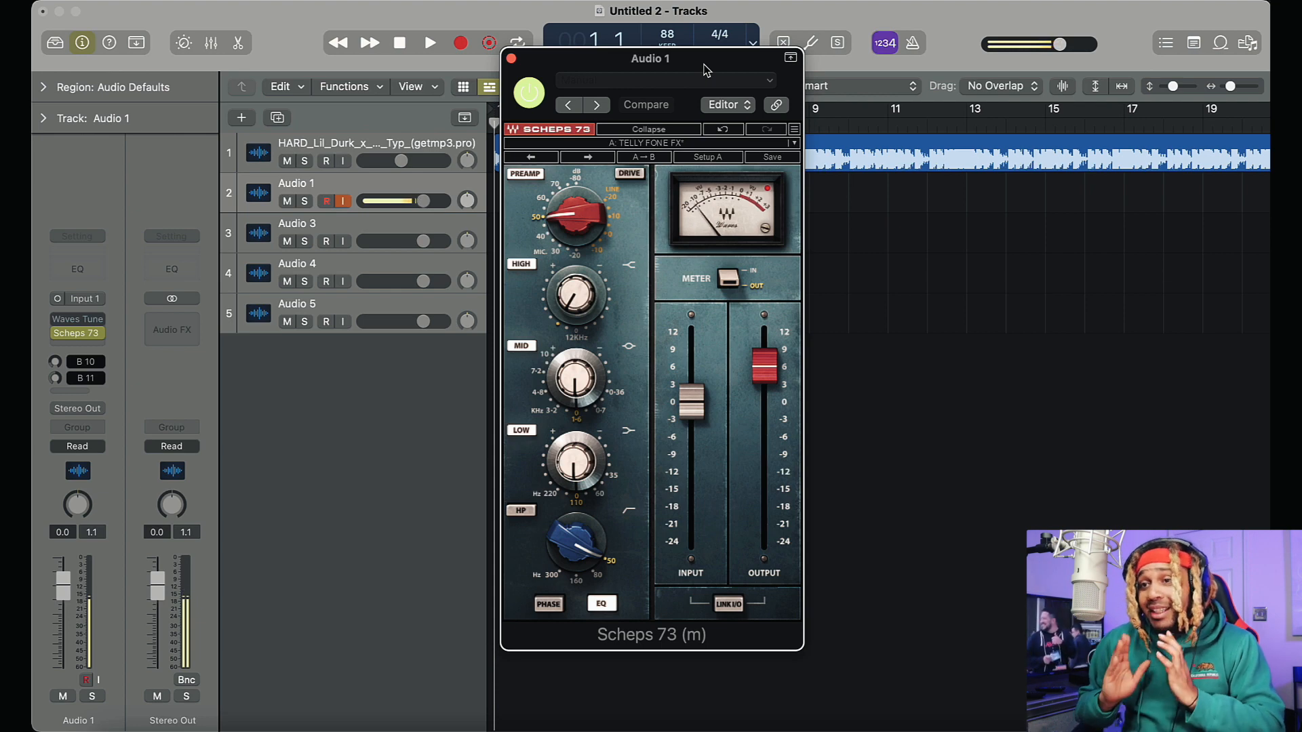
{"action": "left_click_drag", "start_coordinate": [705, 69], "coordinate": [711, 48]}
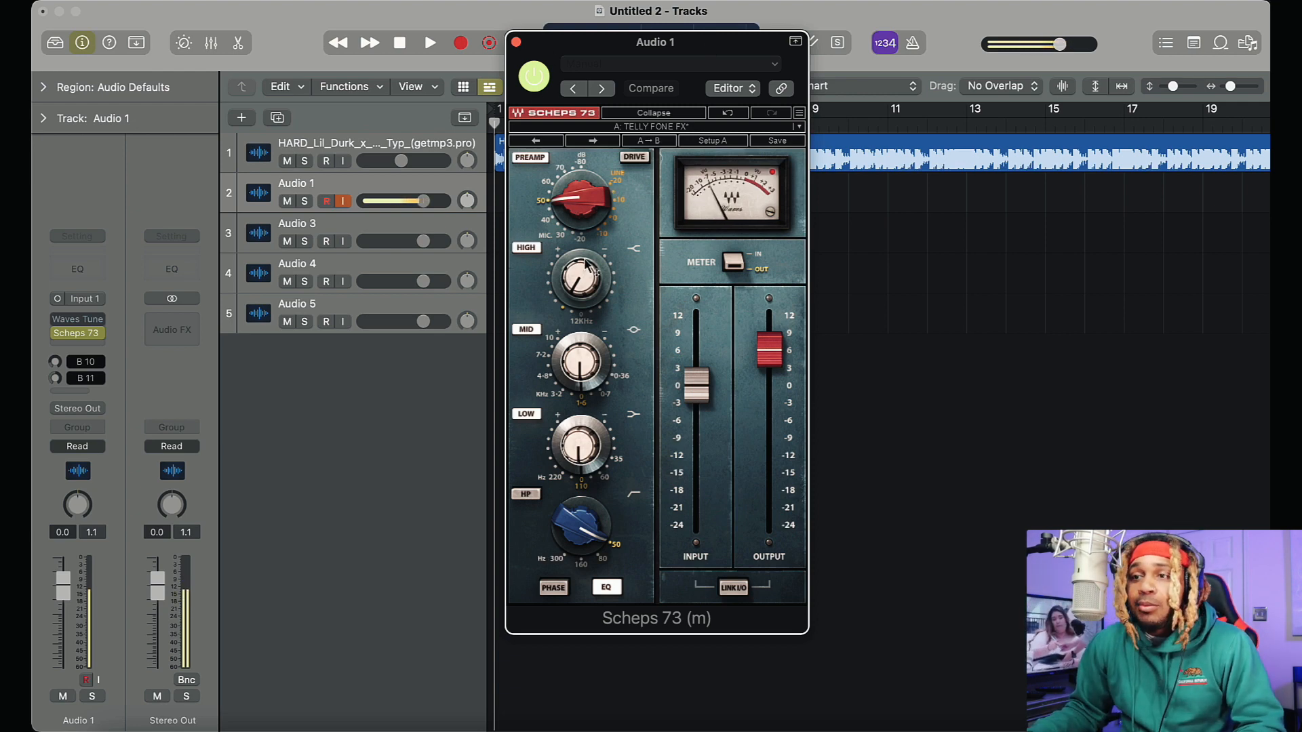
{"action": "left_click_drag", "start_coordinate": [590, 299], "coordinate": [589, 277]}
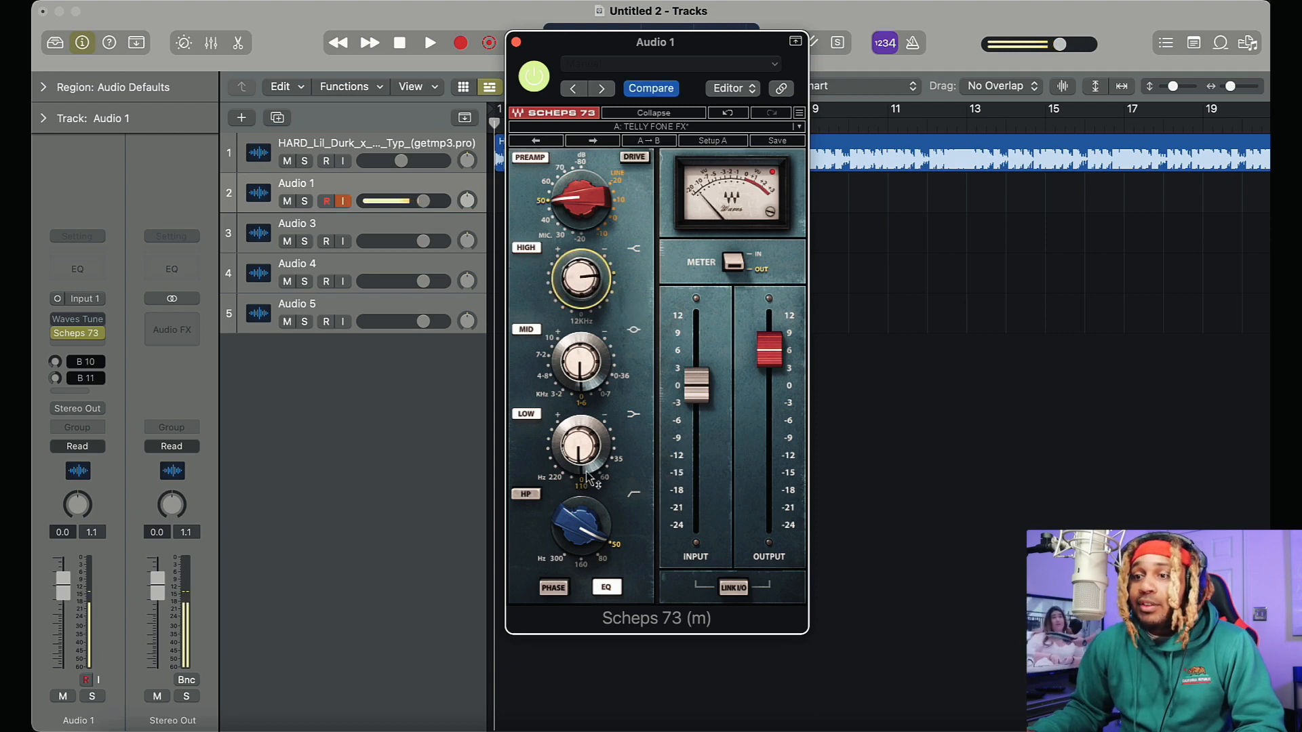
{"action": "left_click_drag", "start_coordinate": [588, 478], "coordinate": [588, 489]}
{"action": "left_click_drag", "start_coordinate": [583, 444], "coordinate": [583, 471]}
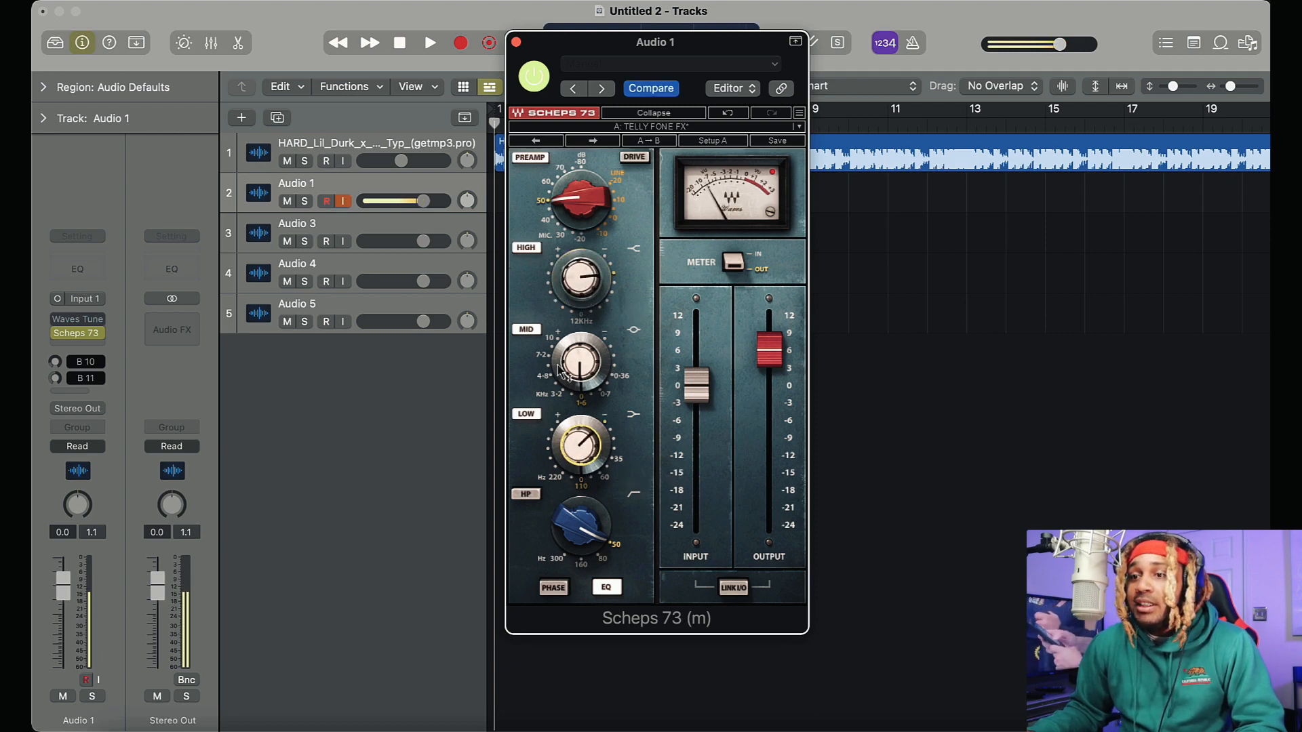
{"action": "mouse_move", "coordinate": [585, 288]}
{"action": "left_mouse_down"}
{"action": "mouse_move", "coordinate": [585, 266]}
{"action": "mouse_move", "coordinate": [585, 279]}
{"action": "left_mouse_up"}
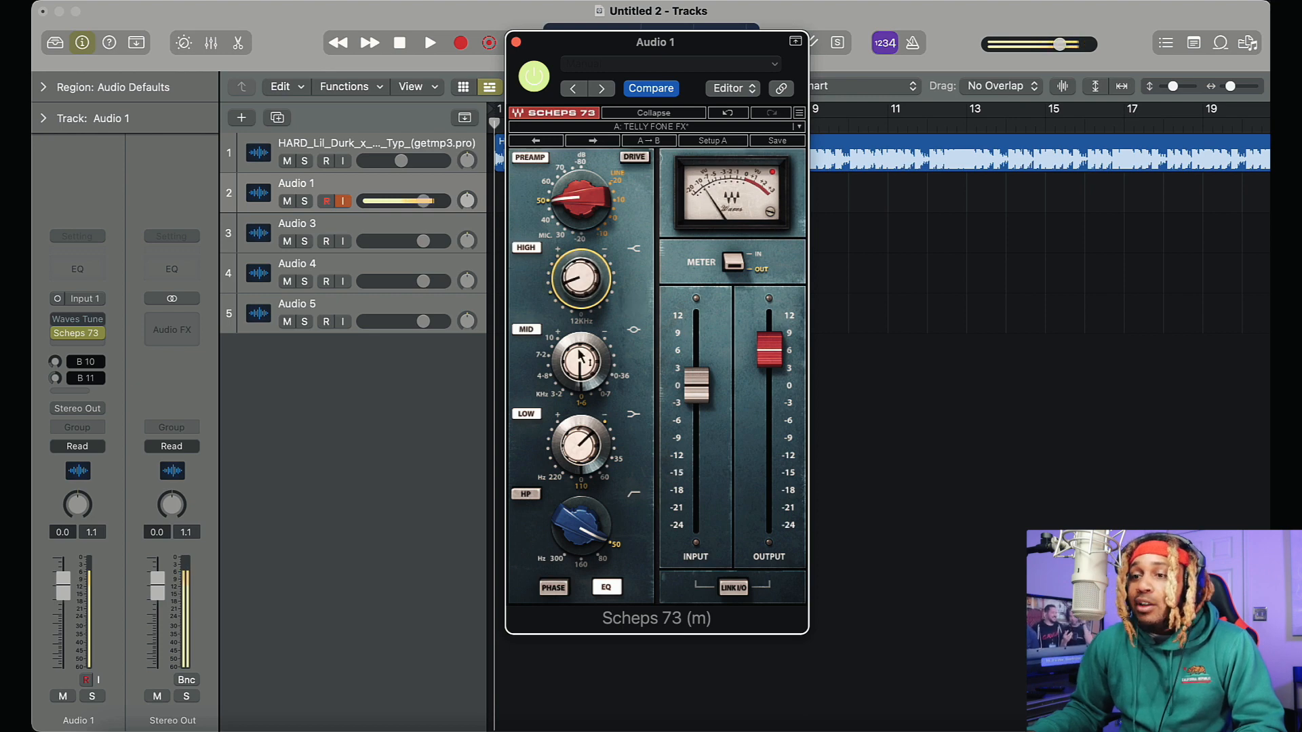
Set the Scheps 73 high-pass filter to 160 Hz and return the Low band to 110 Hz with nearly flat gain
{"action": "left_click", "coordinate": [585, 565]}
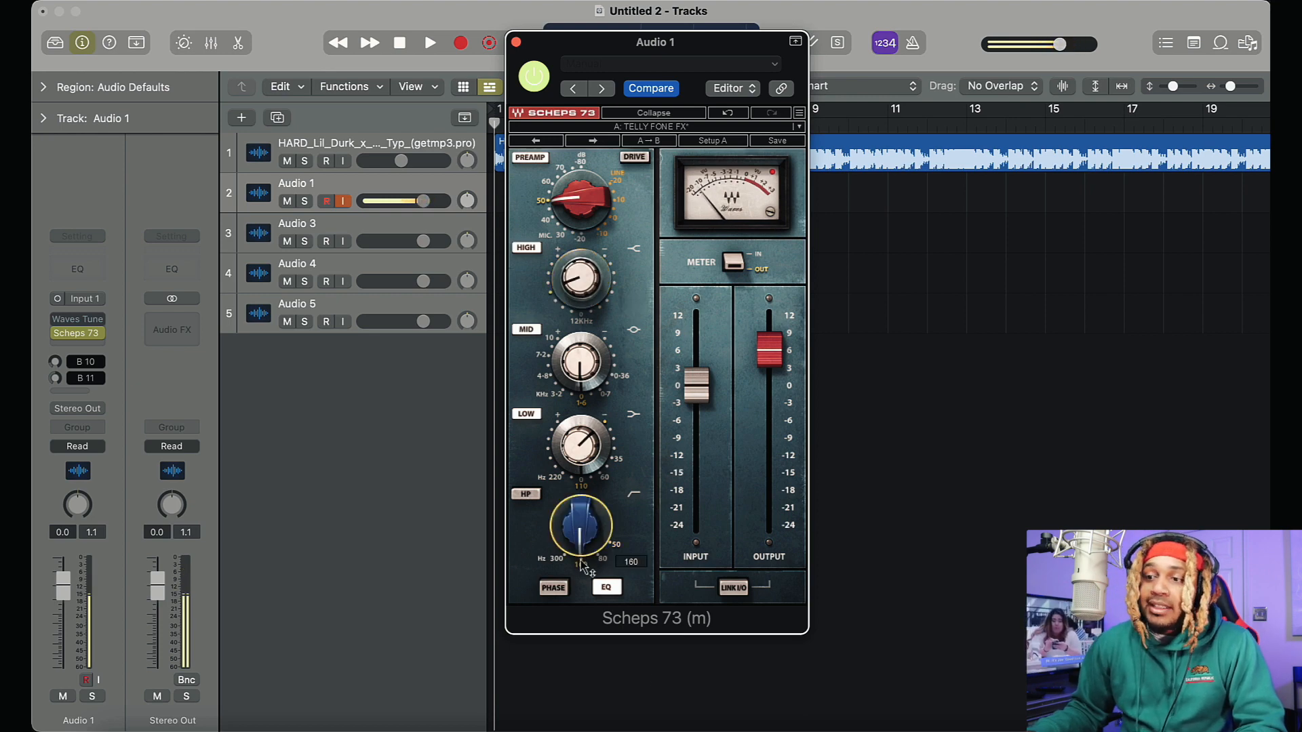
{"action": "left_click_drag", "start_coordinate": [583, 448], "coordinate": [602, 479]}
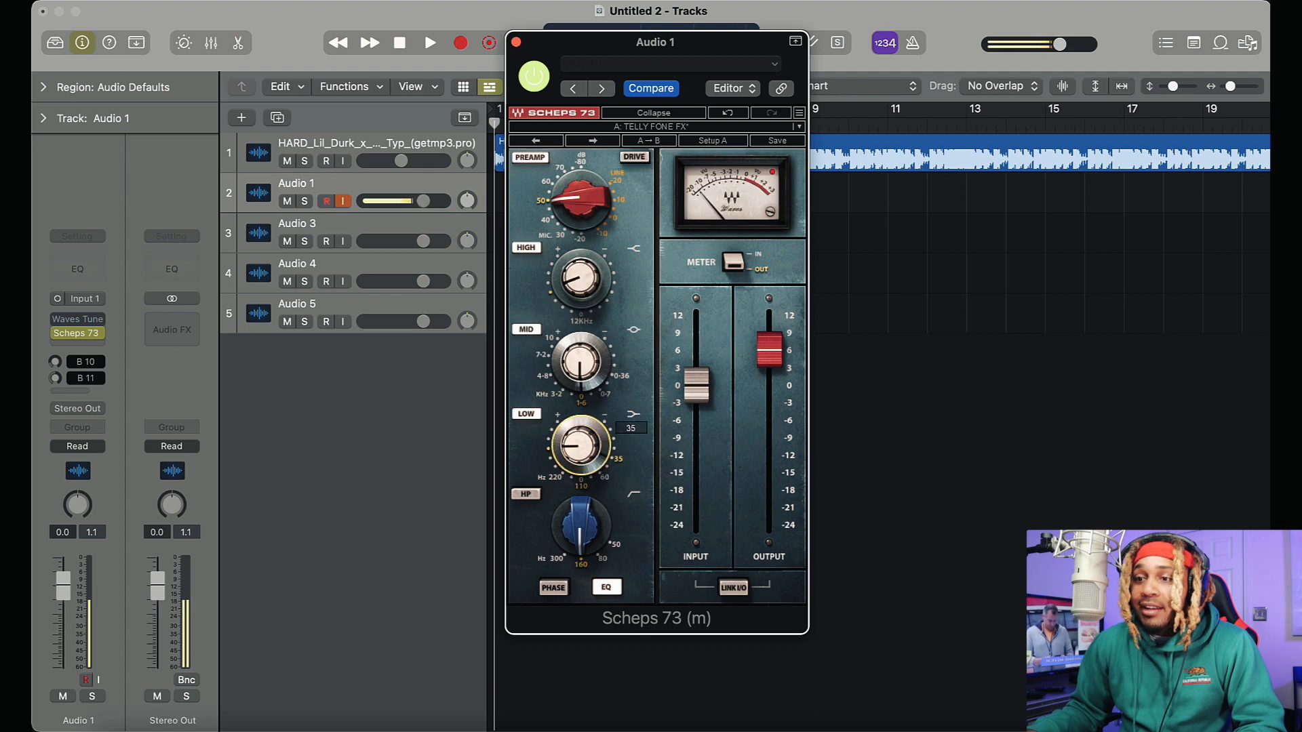
{"action": "left_click", "coordinate": [583, 485]}
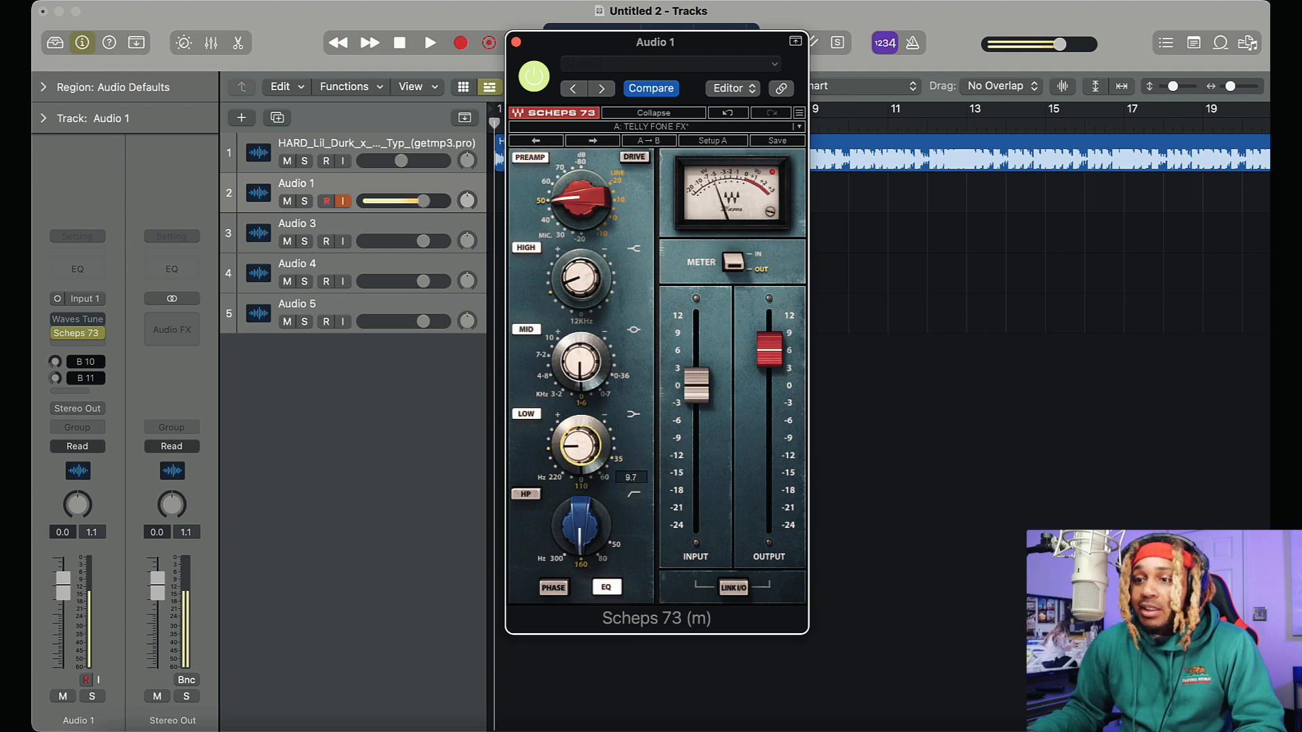
Readjust the High band gain in Scheps 73 and close the plugin window
{"action": "left_click", "coordinate": [577, 276]}
{"action": "left_click_drag", "start_coordinate": [578, 277], "coordinate": [577, 265]}
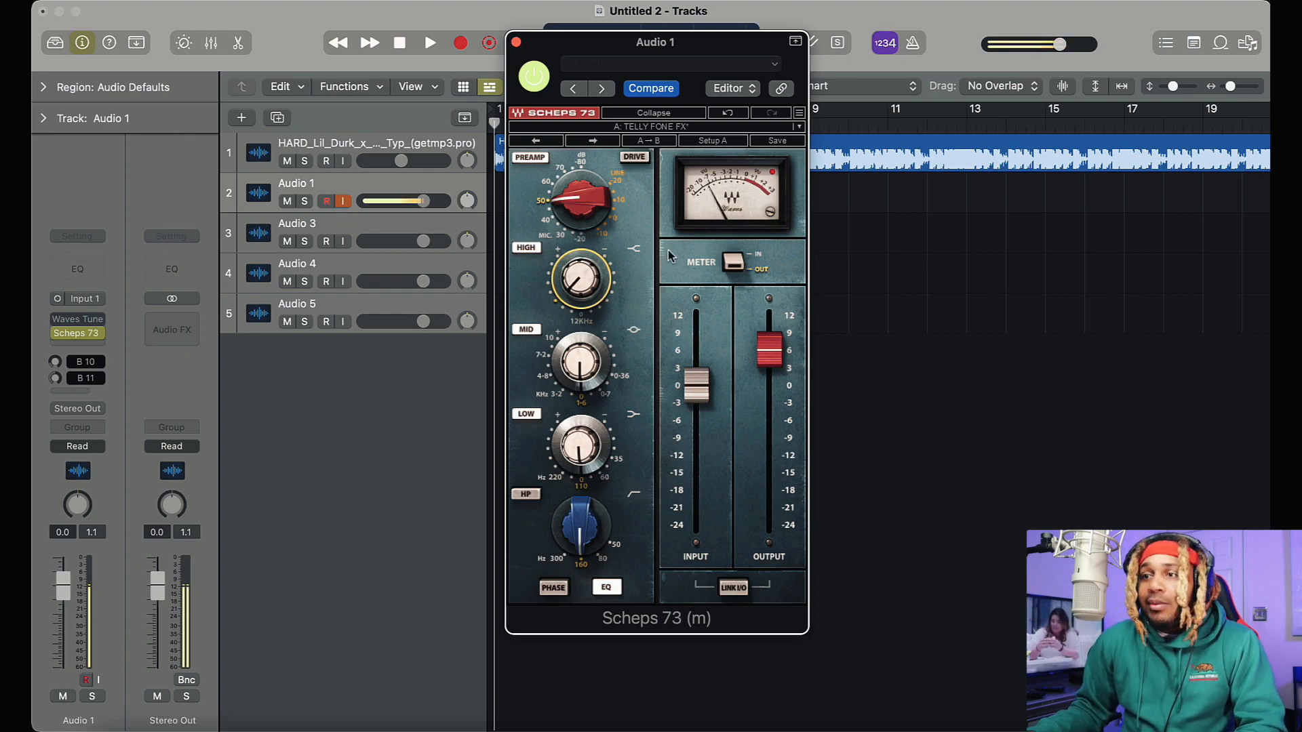
{"action": "left_click", "coordinate": [516, 42]}
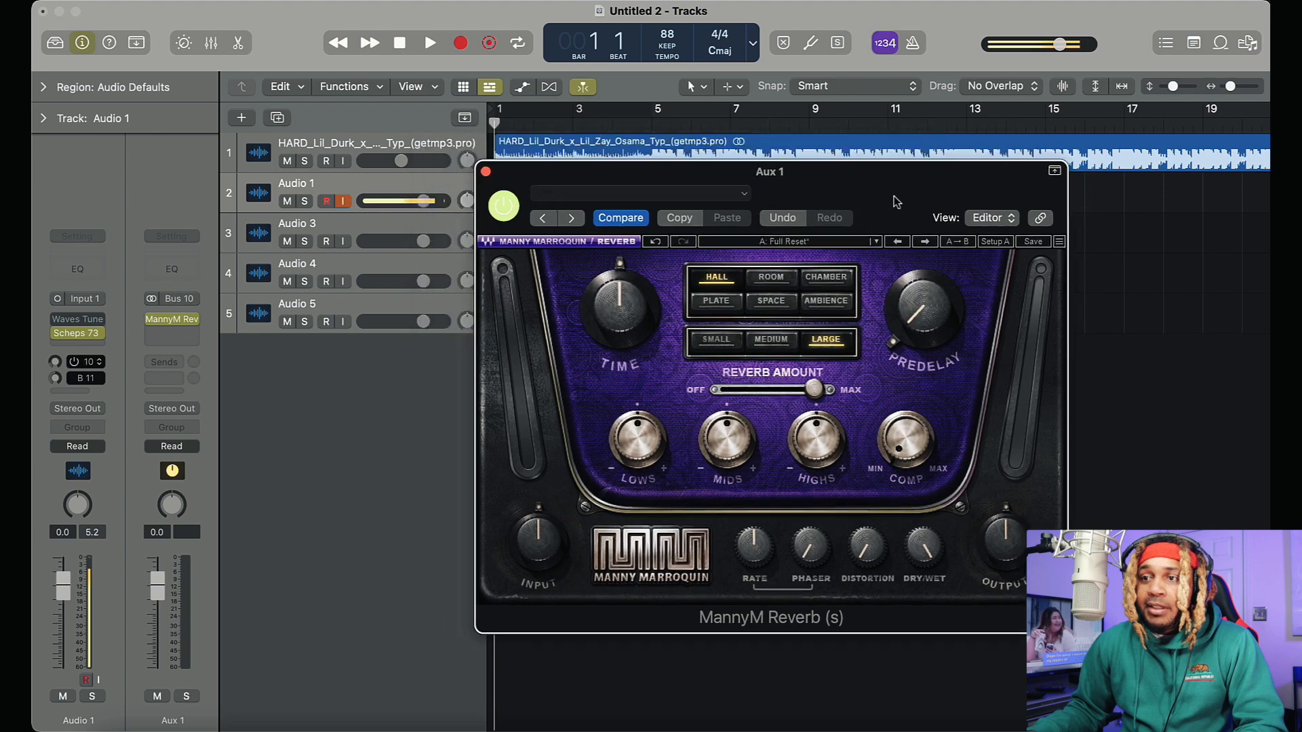
Enable the Bus 10 send on Audio 1 to feed the MannyM Reverb on Aux 1
{"action": "left_click_drag", "start_coordinate": [893, 204], "coordinate": [871, 148]}
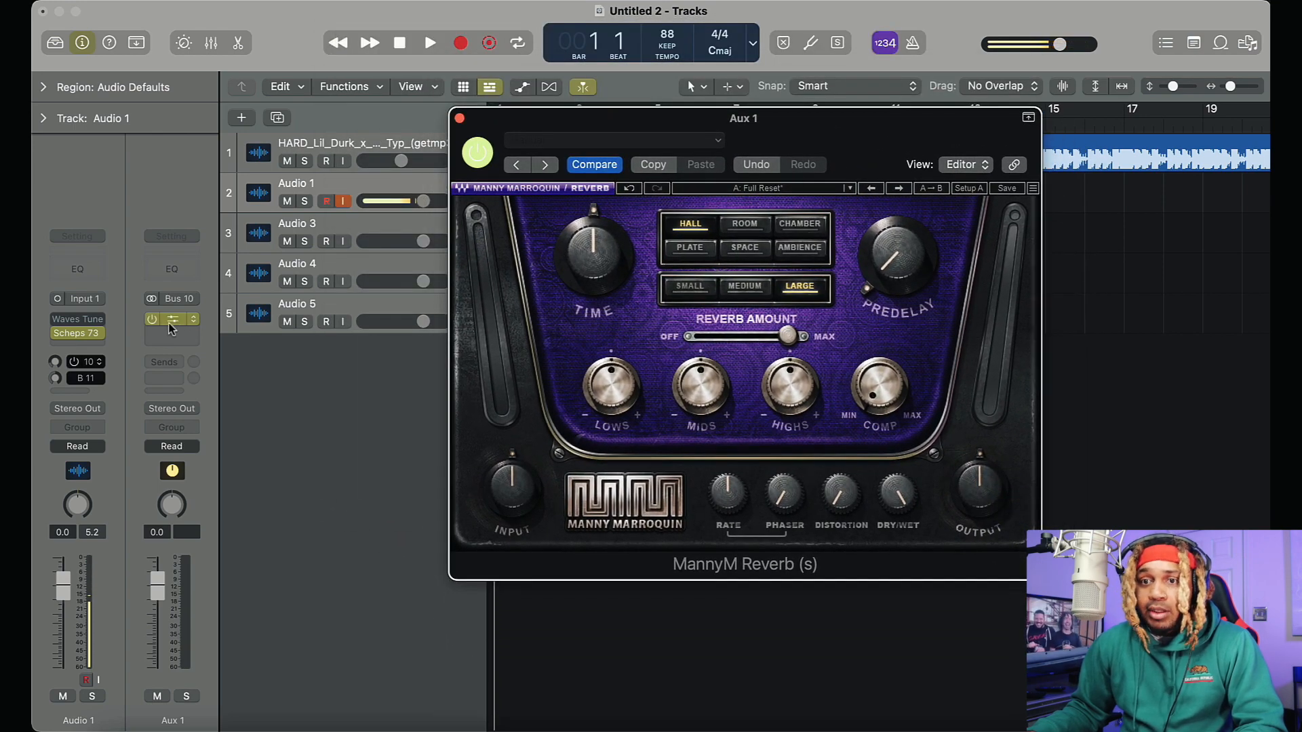
{"action": "left_click", "coordinate": [75, 363]}
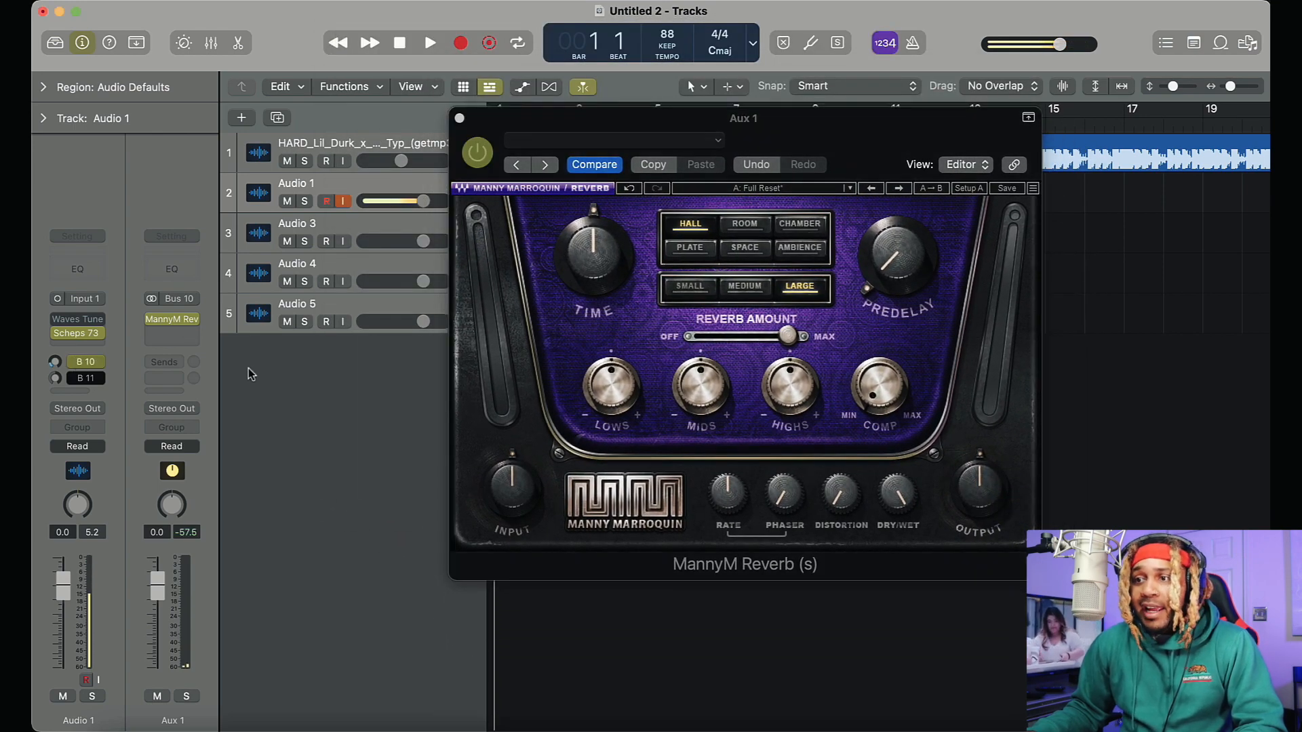
Try the Room, Chamber and Plate reverb types with different size settings in MannyM Reverb
{"action": "mouse_move", "coordinate": [613, 370]}
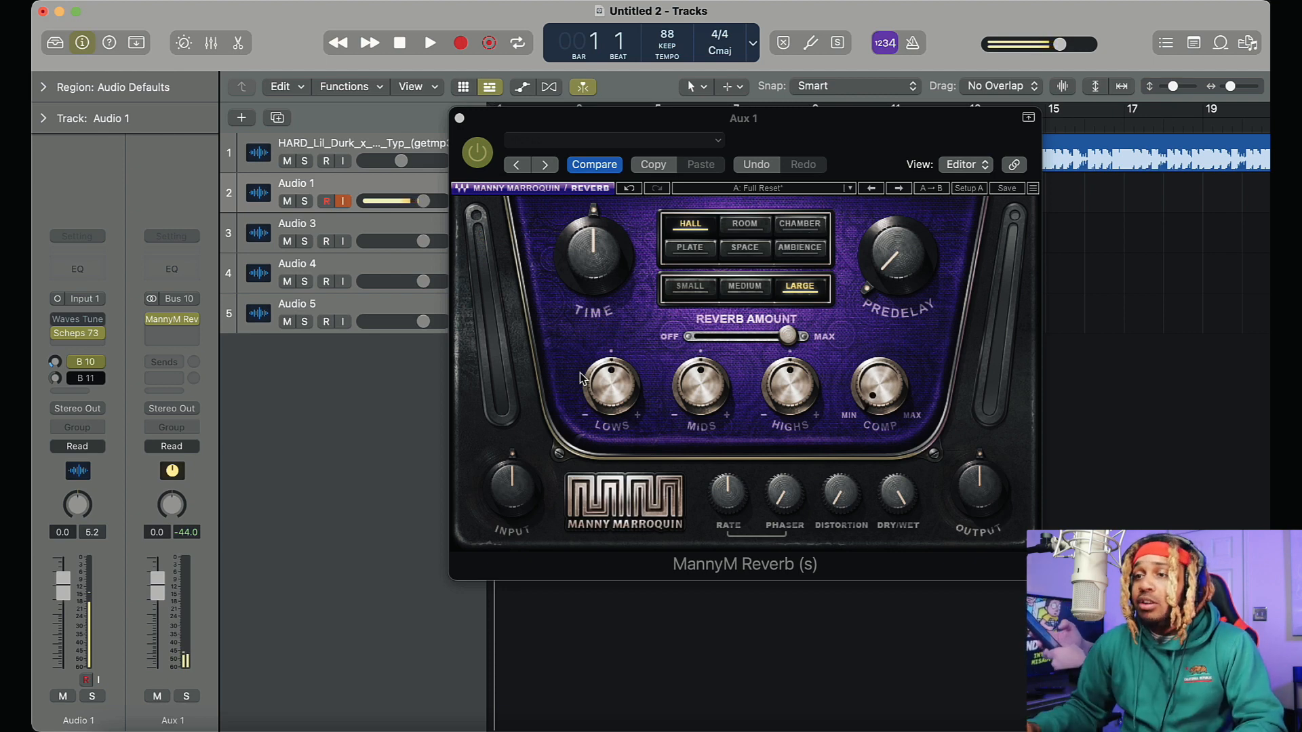
{"action": "left_click", "coordinate": [746, 224]}
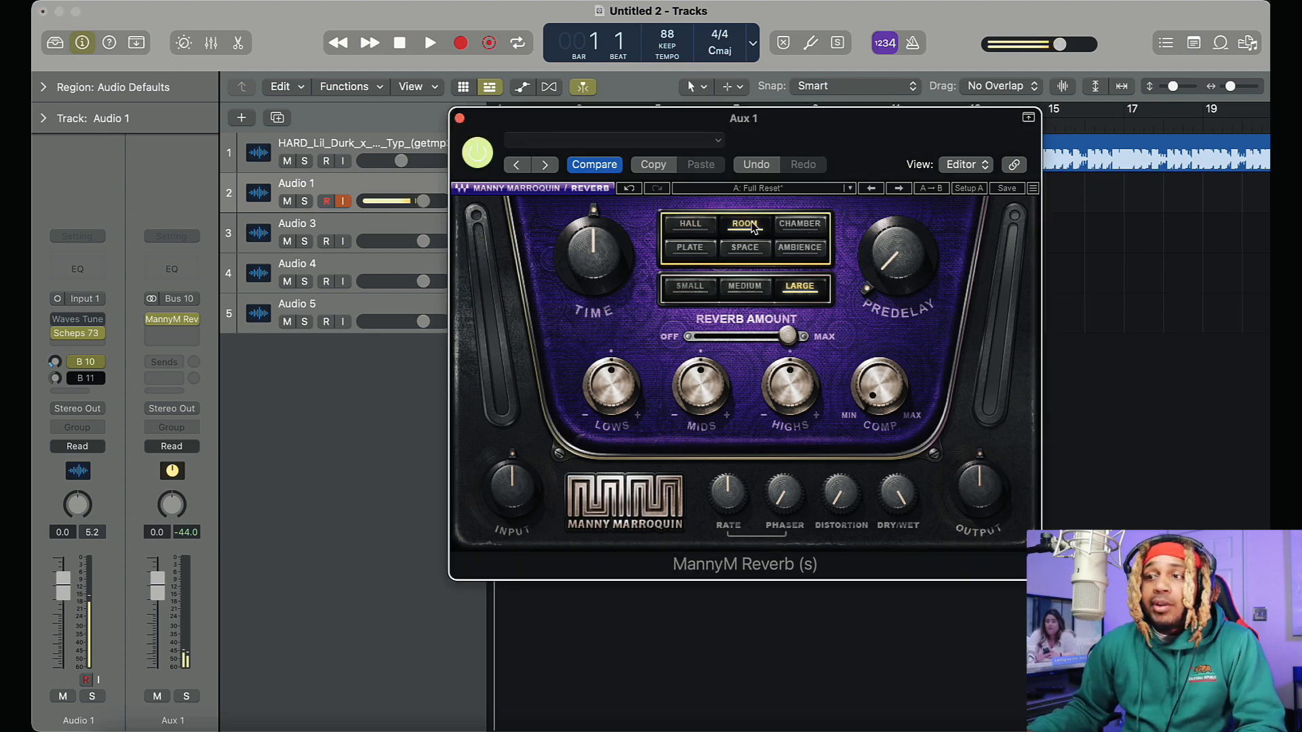
{"action": "left_click", "coordinate": [758, 287]}
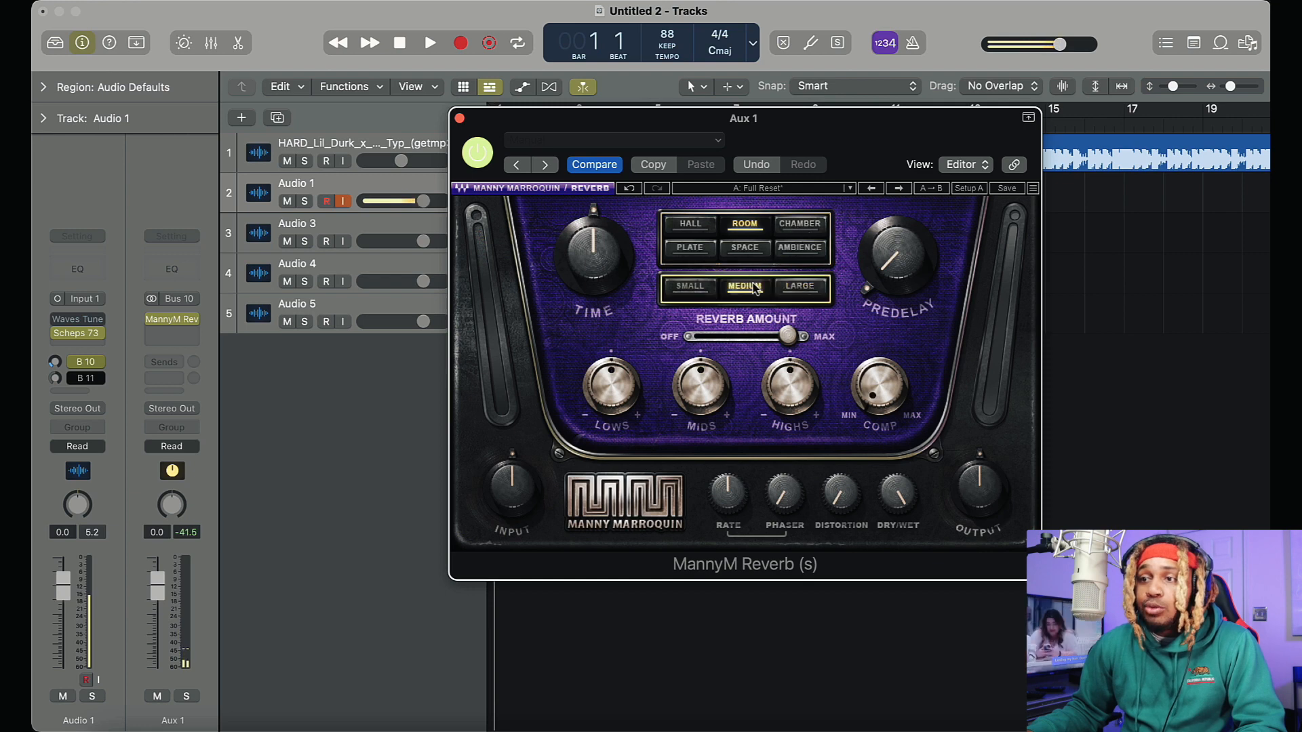
{"action": "left_click", "coordinate": [689, 290]}
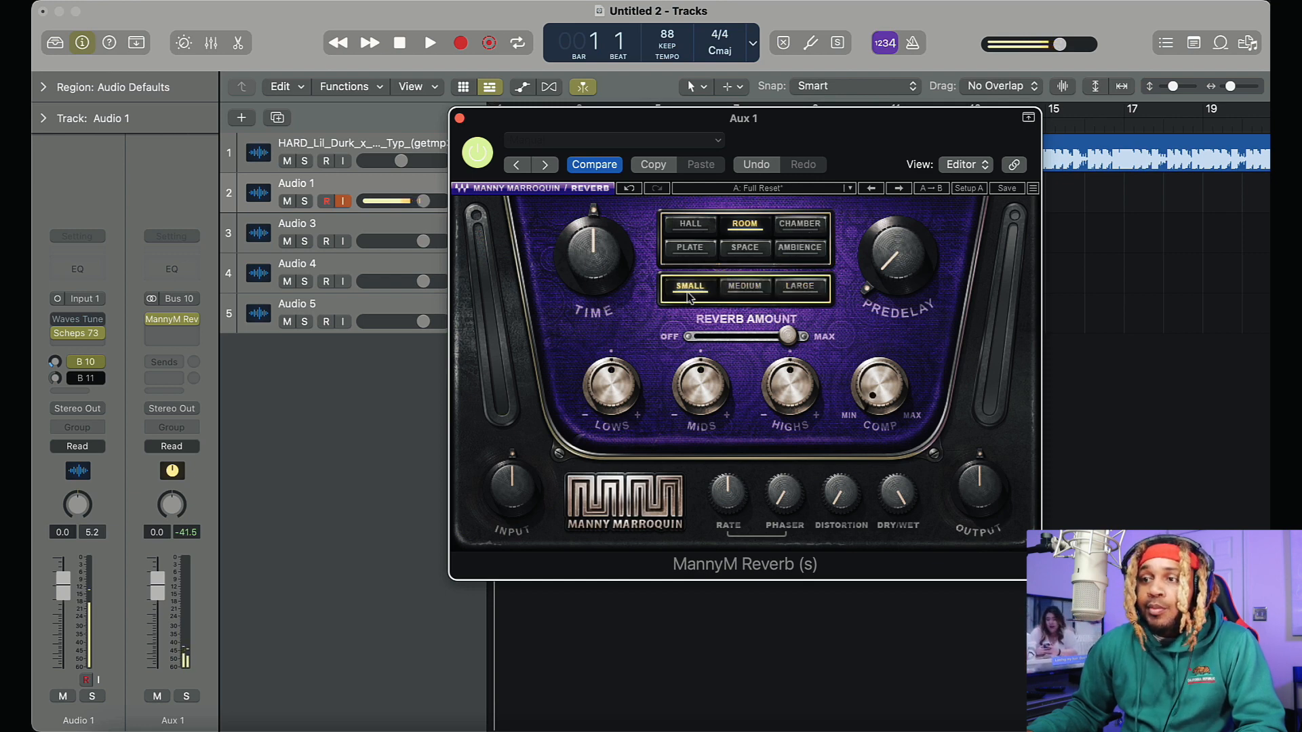
{"action": "left_click", "coordinate": [802, 227]}
{"action": "left_click", "coordinate": [793, 289]}
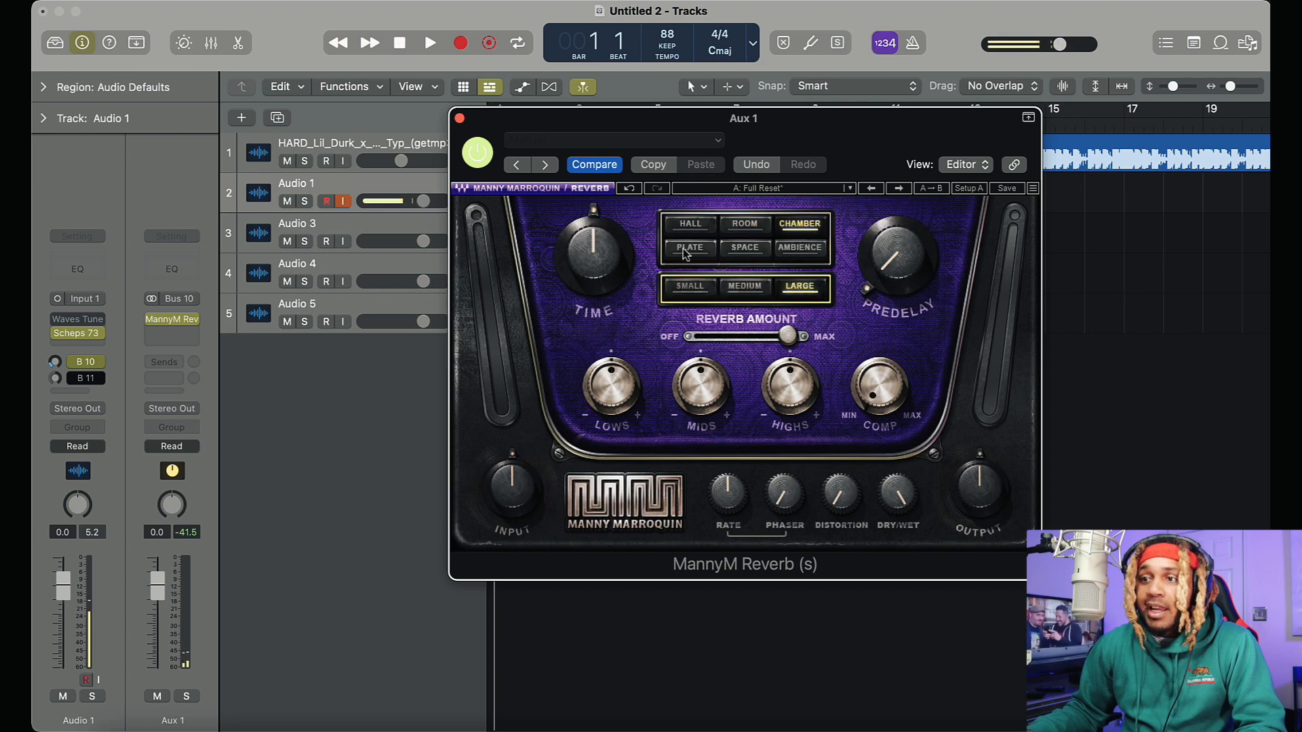
{"action": "left_click", "coordinate": [705, 251]}
Set MannyM Reverb to a small Hall and set the reverb amount to 44.9
{"action": "left_click", "coordinate": [702, 290]}
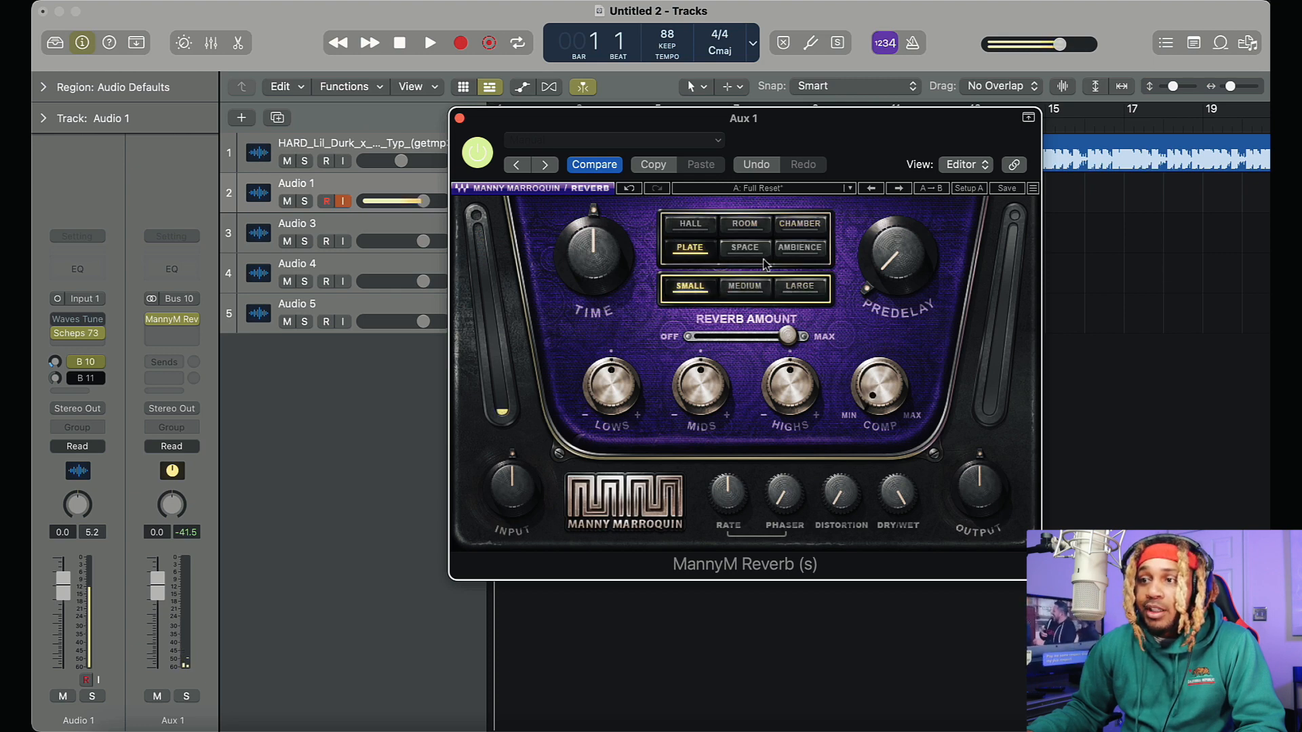
{"action": "left_click", "coordinate": [690, 224]}
{"action": "left_click_drag", "start_coordinate": [786, 336], "coordinate": [715, 337]}
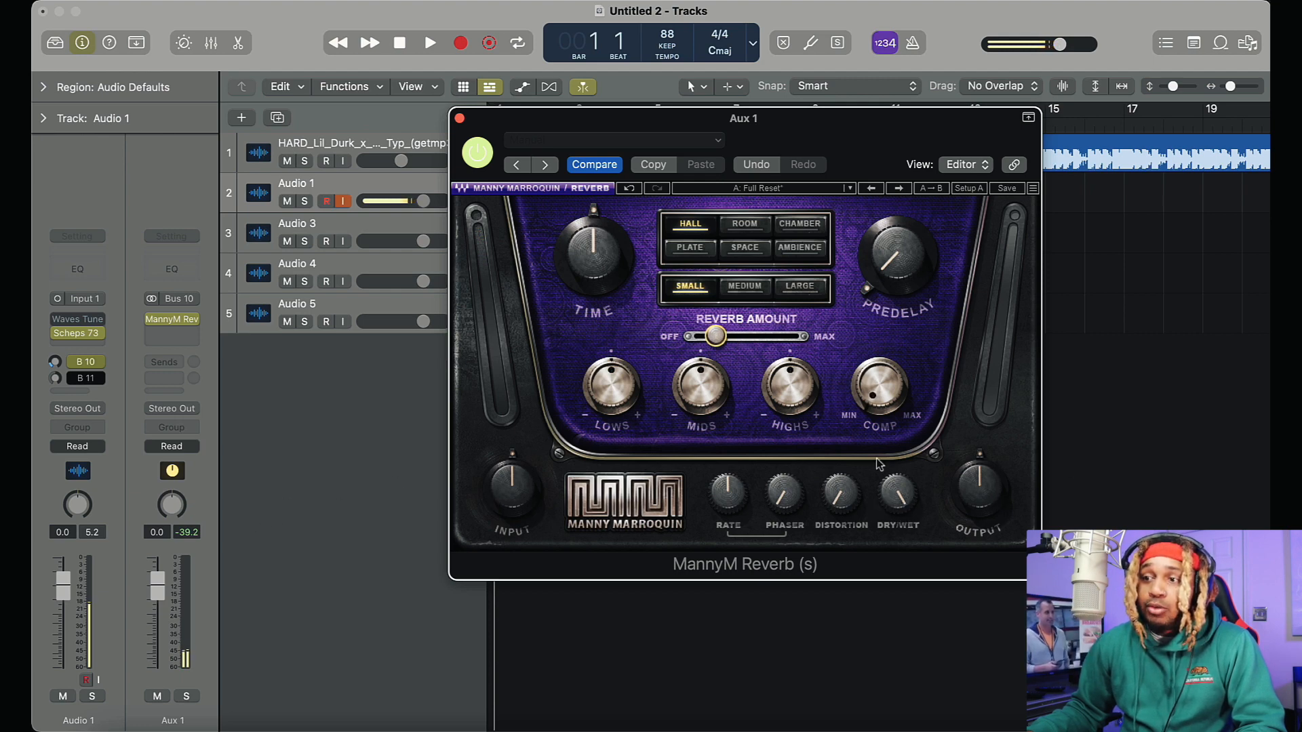
{"action": "left_click_drag", "start_coordinate": [715, 337], "coordinate": [743, 336]}
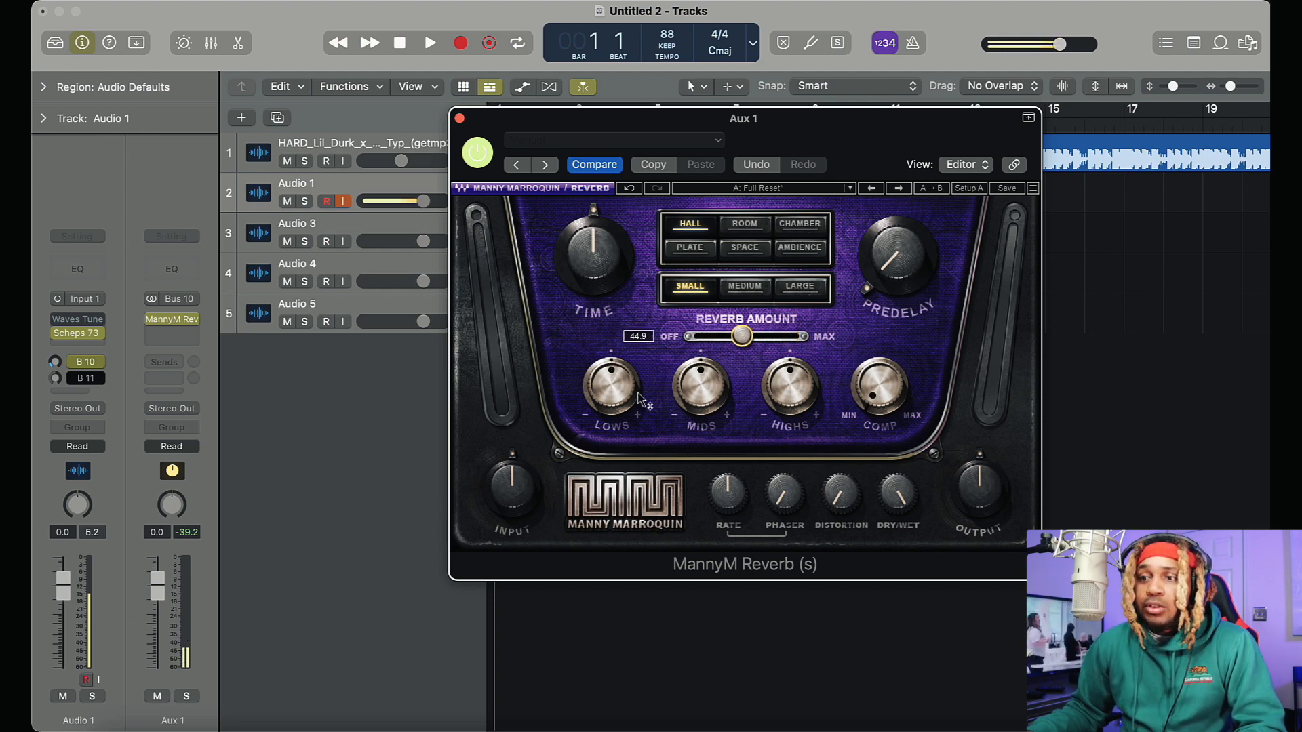
Fine-tune the Lows, Mids and Comp knobs of the MannyM Reverb
{"action": "left_click", "coordinate": [611, 386]}
{"action": "mouse_move", "coordinate": [611, 387]}
{"action": "left_mouse_down"}
{"action": "mouse_move", "coordinate": [611, 419]}
{"action": "mouse_move", "coordinate": [611, 365]}
{"action": "mouse_move", "coordinate": [611, 382]}
{"action": "left_mouse_up"}
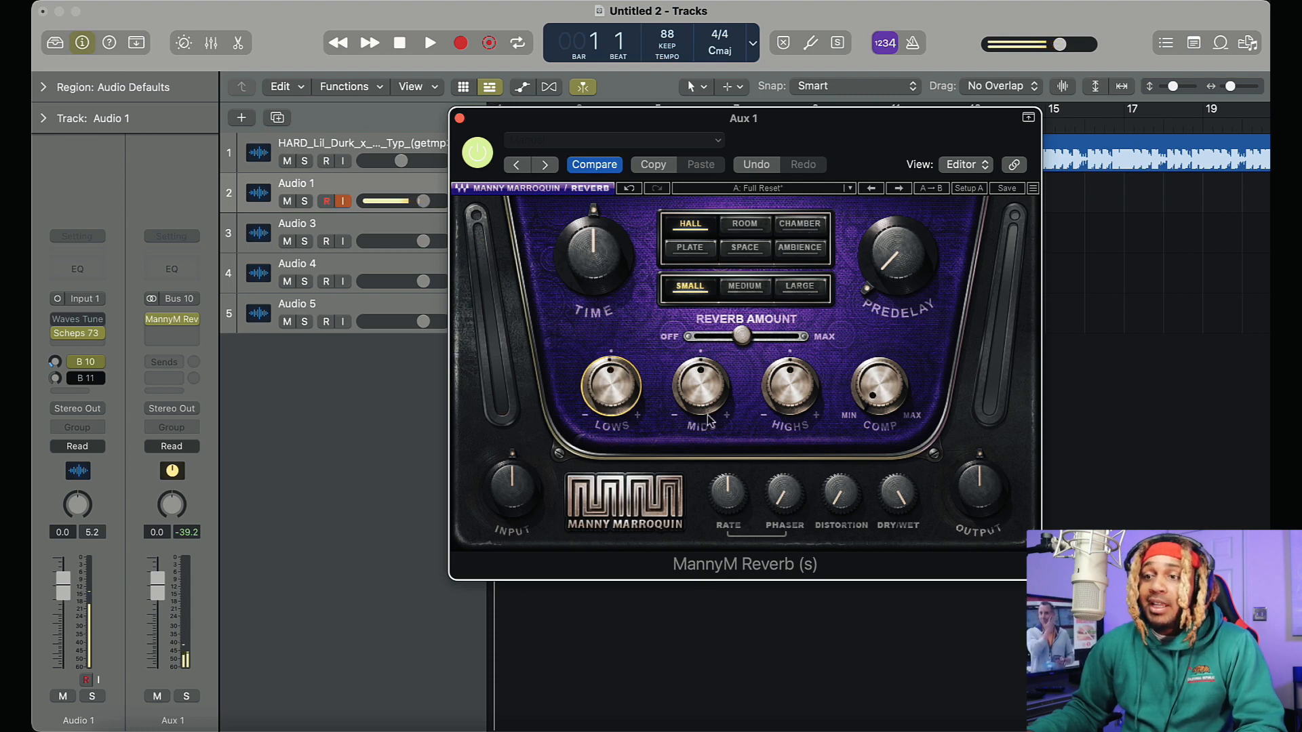
{"action": "left_click_drag", "start_coordinate": [691, 376], "coordinate": [691, 371]}
{"action": "left_click_drag", "start_coordinate": [879, 388], "coordinate": [881, 393]}
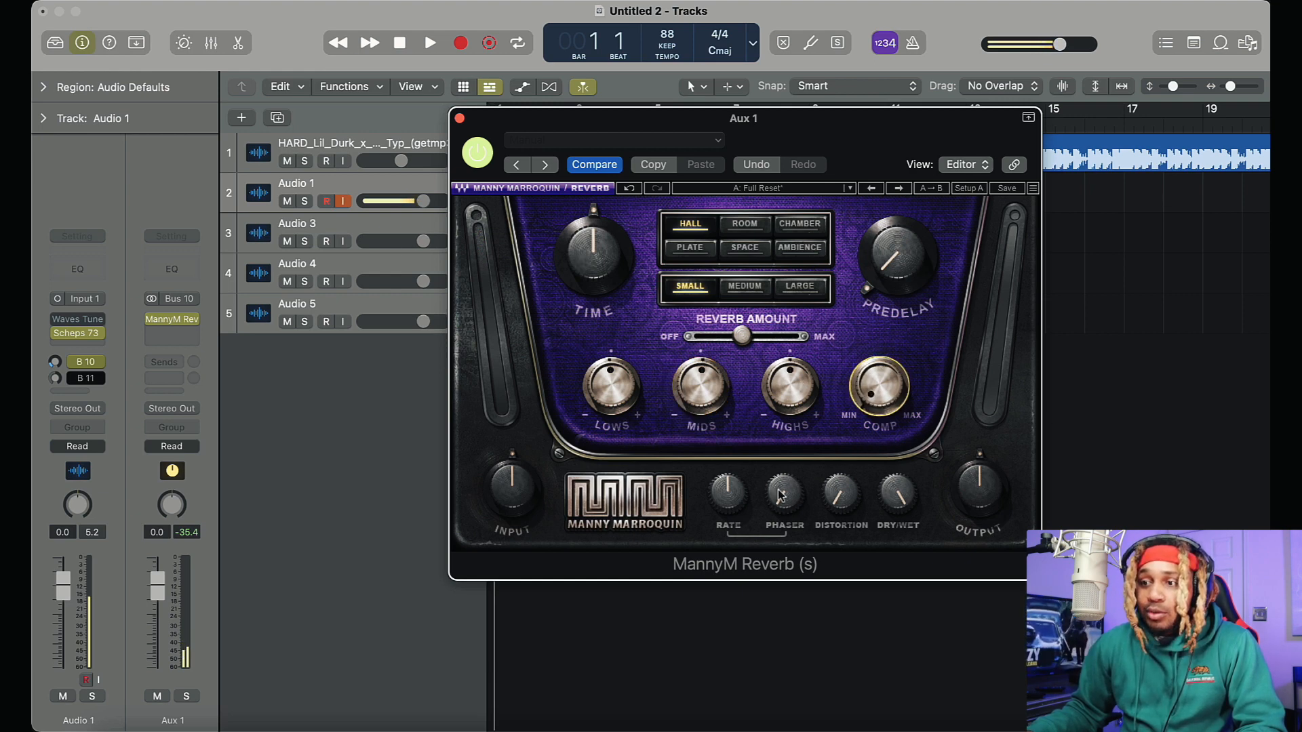
Raise the Phaser amount and fine-tune the dry/wet mix of the MannyM Reverb
{"action": "mouse_move", "coordinate": [780, 496]}
{"action": "left_mouse_down"}
{"action": "mouse_move", "coordinate": [841, 489]}
{"action": "mouse_move", "coordinate": [841, 474]}
{"action": "mouse_move", "coordinate": [789, 505]}
{"action": "left_mouse_up"}
{"action": "left_click_drag", "start_coordinate": [897, 503], "coordinate": [900, 502]}
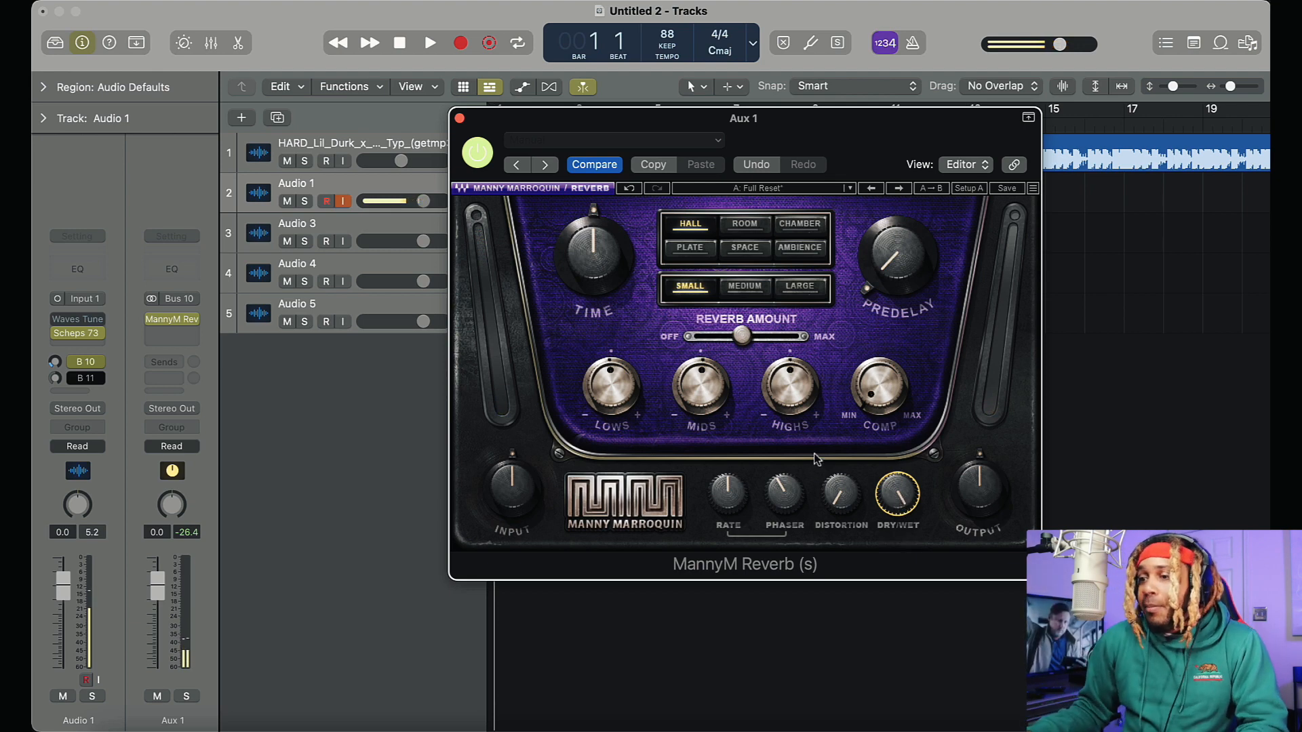
{"action": "left_click", "coordinate": [887, 414]}
{"action": "left_click_drag", "start_coordinate": [746, 328], "coordinate": [733, 337]}
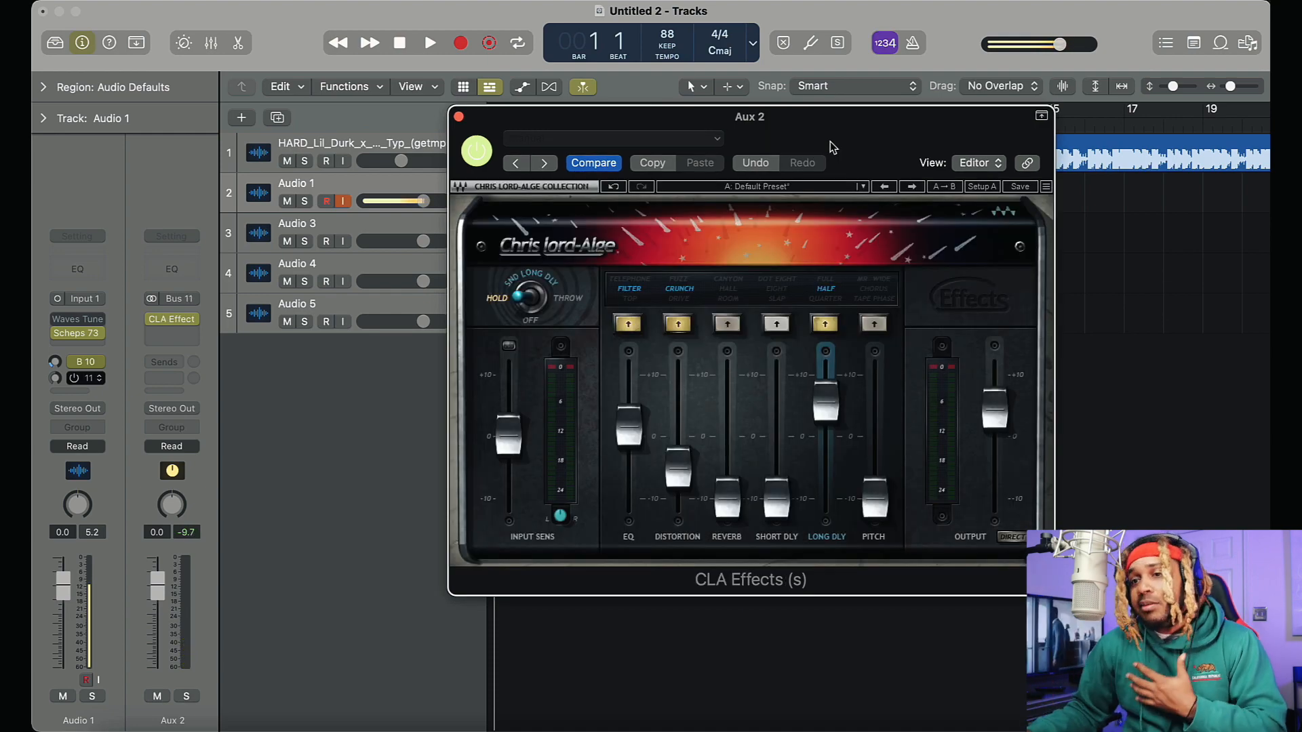
Enable the Bus 11 send on Audio 1 and lower the long delay fader in CLA Effects to 2.4
{"action": "left_click", "coordinate": [67, 380]}
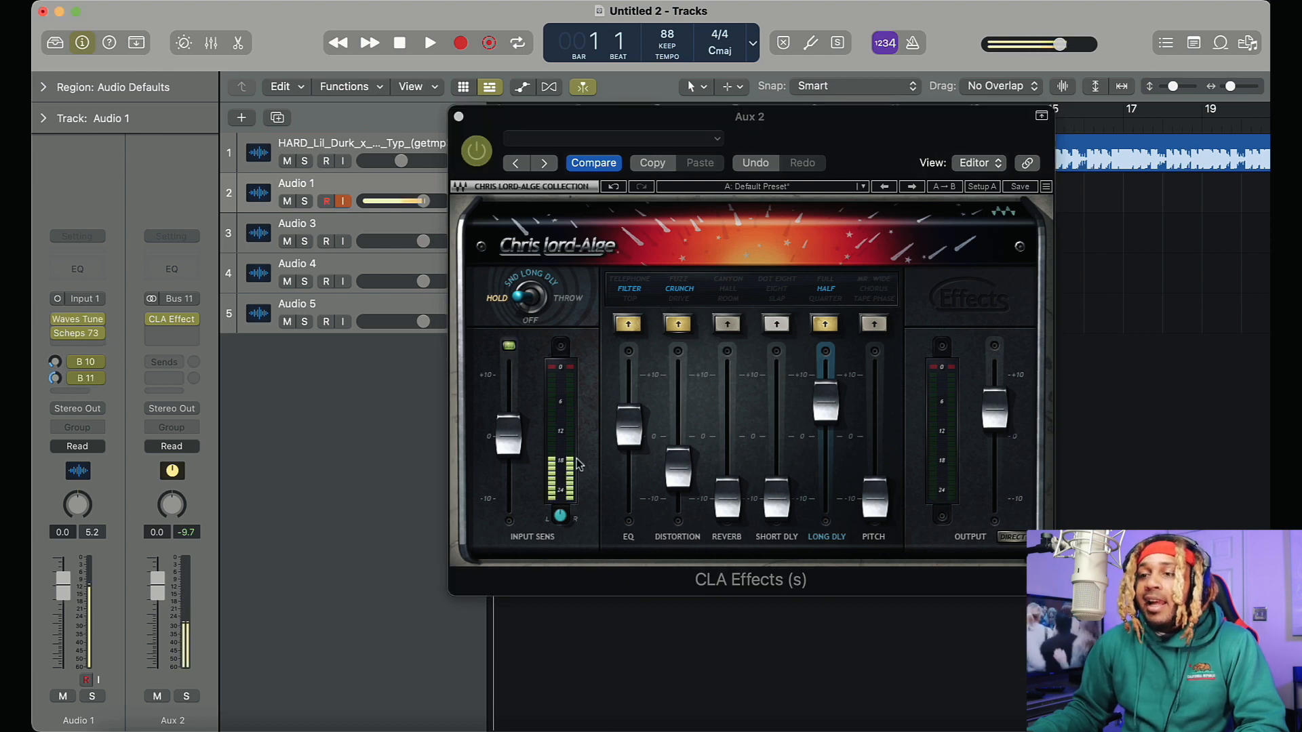
{"action": "left_click_drag", "start_coordinate": [824, 409], "coordinate": [824, 431]}
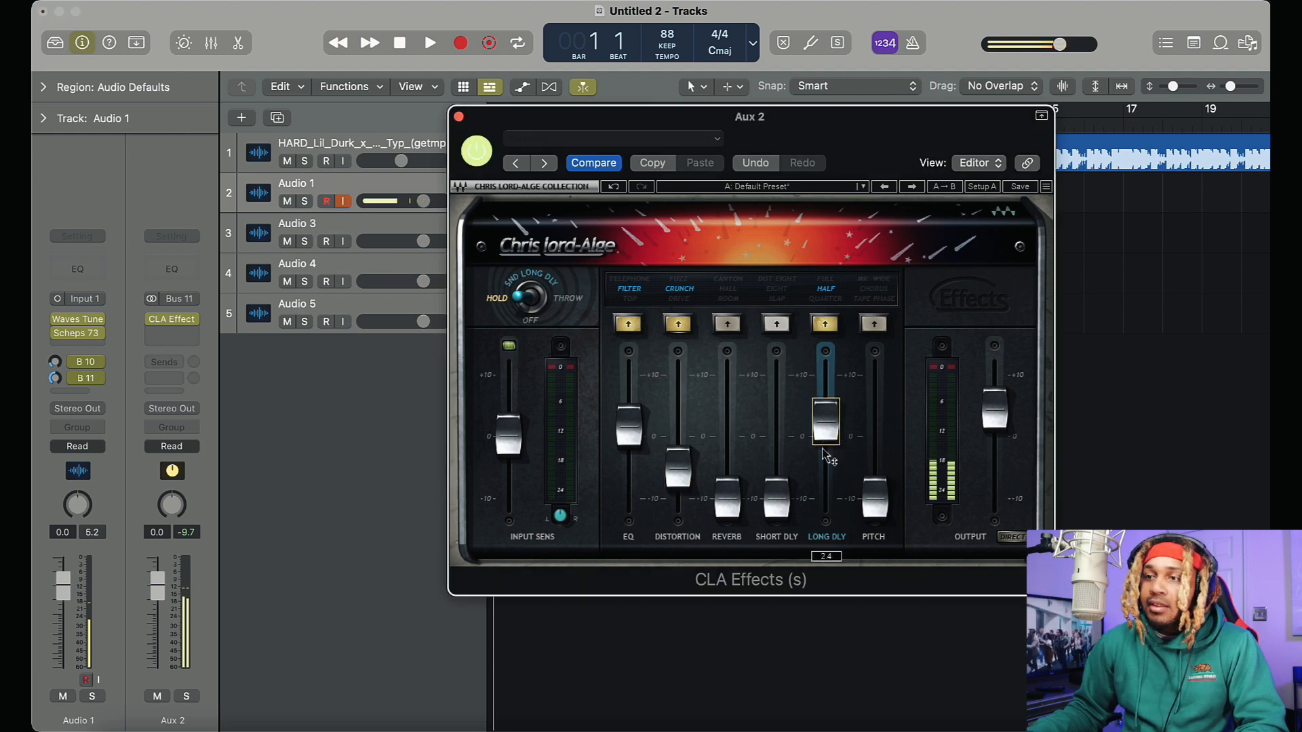
{"action": "left_click_drag", "start_coordinate": [857, 131], "coordinate": [820, 261]}
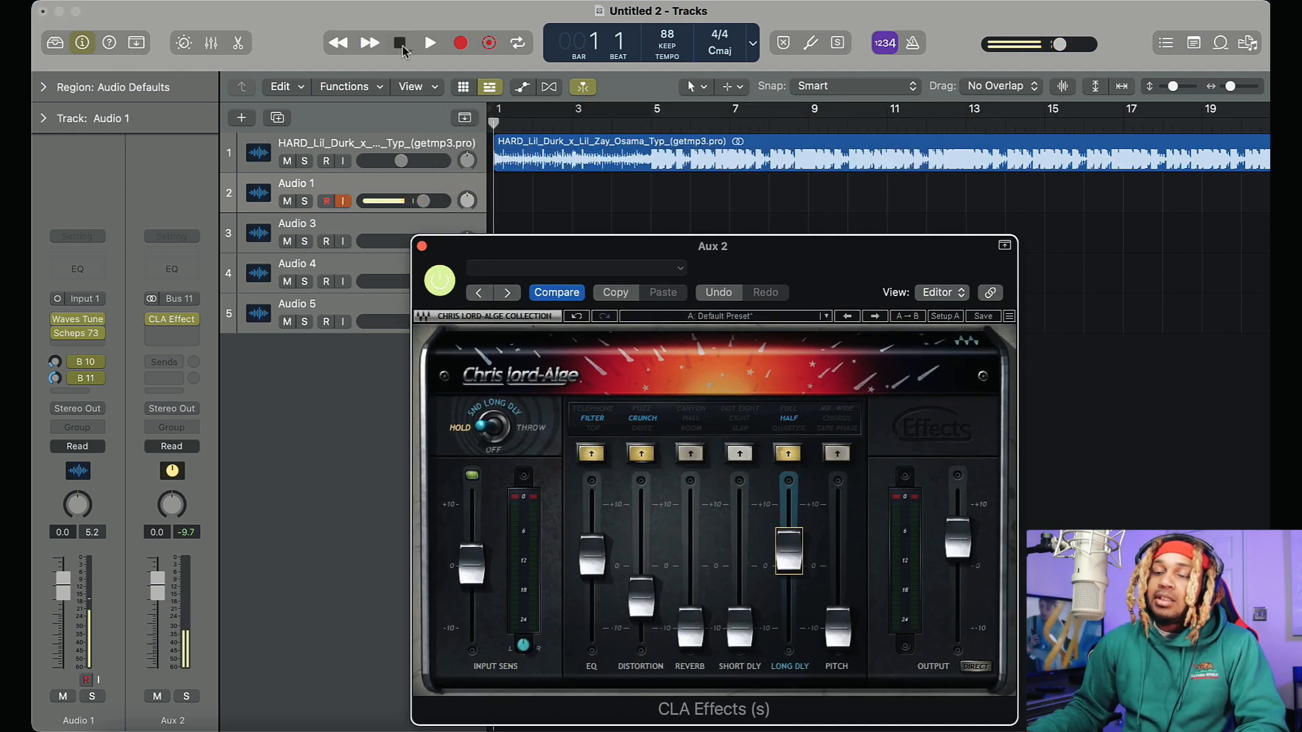
Play the project and, in CLA Effects, switch the EQ to Top and add Hall reverb at 4.6
{"action": "key", "text": "space"}
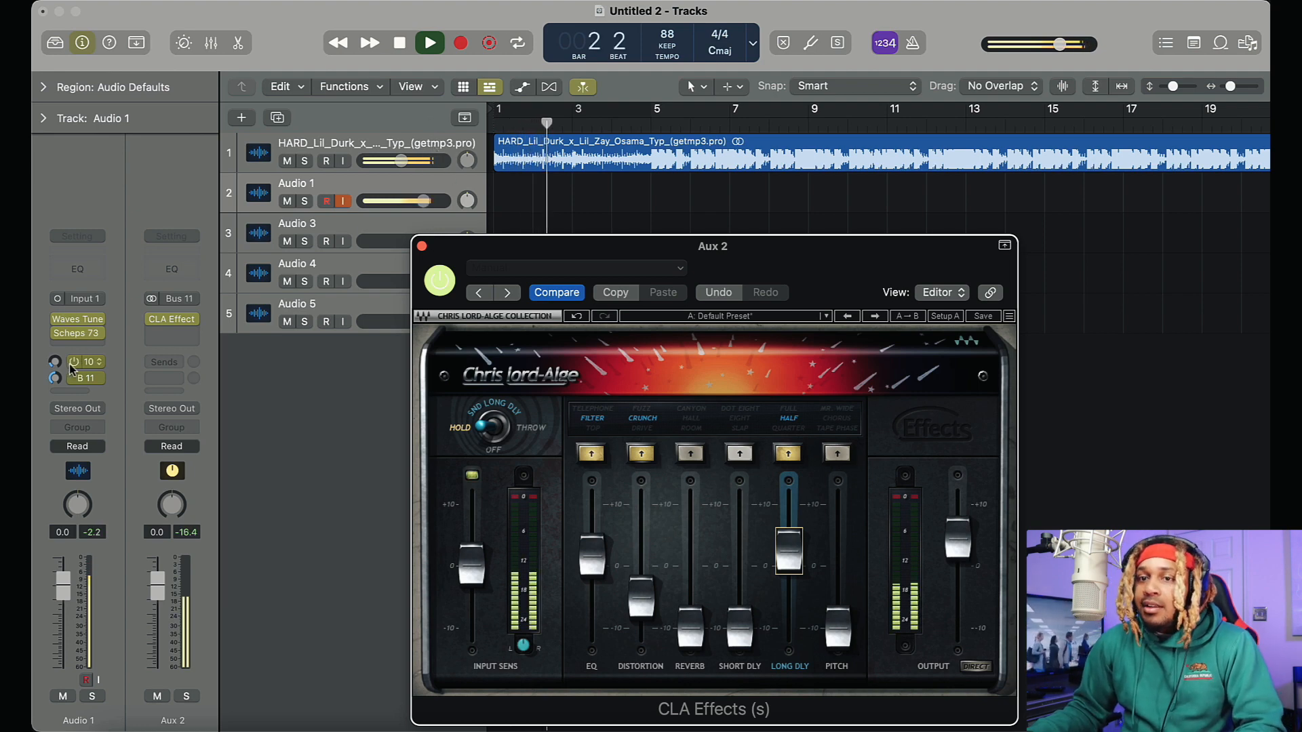
{"action": "left_click_drag", "start_coordinate": [829, 254], "coordinate": [815, 186]}
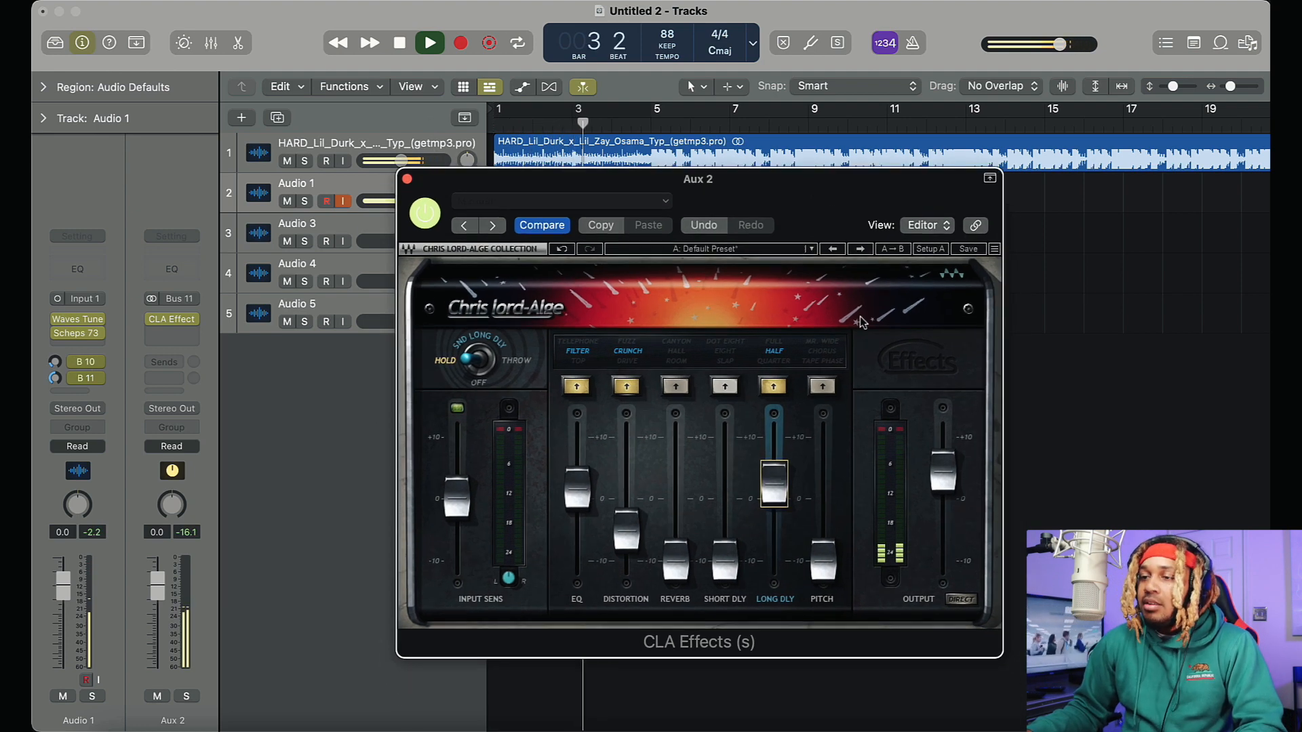
{"action": "left_click", "coordinate": [577, 383]}
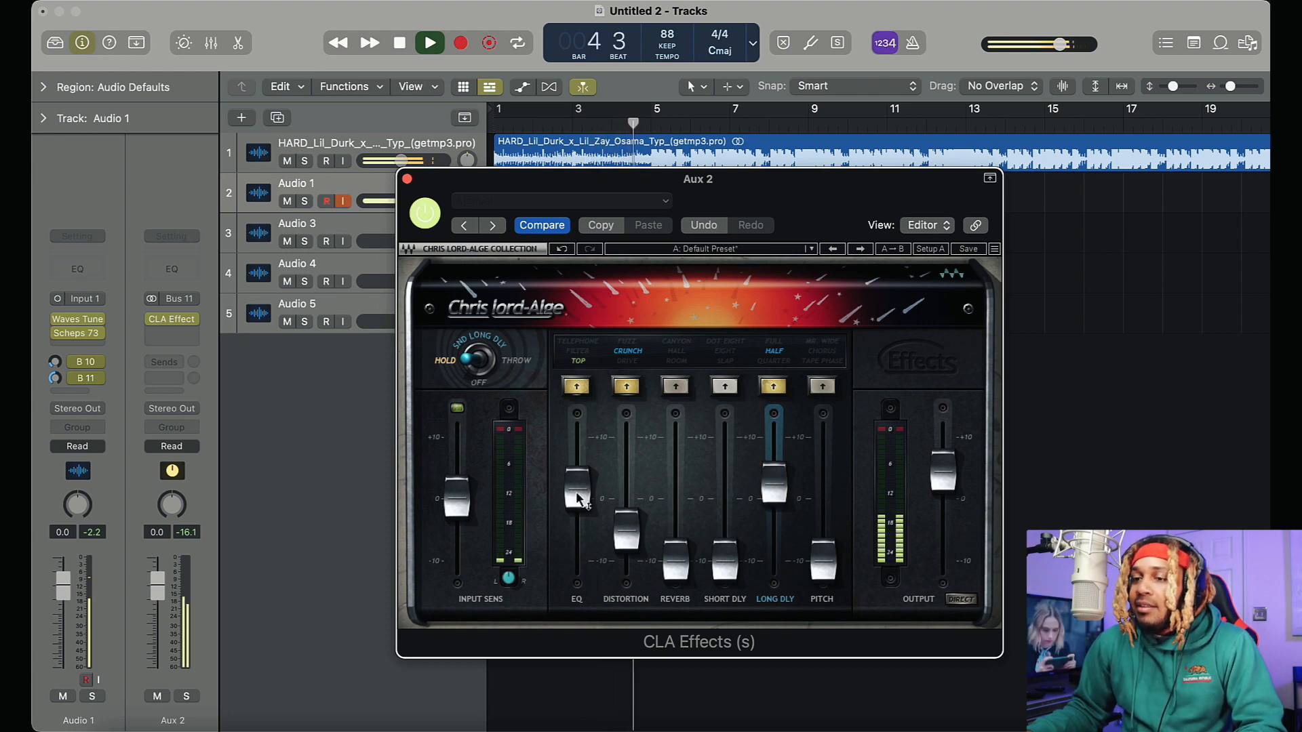
{"action": "left_click", "coordinate": [684, 356]}
{"action": "left_click_drag", "start_coordinate": [675, 562], "coordinate": [671, 451]}
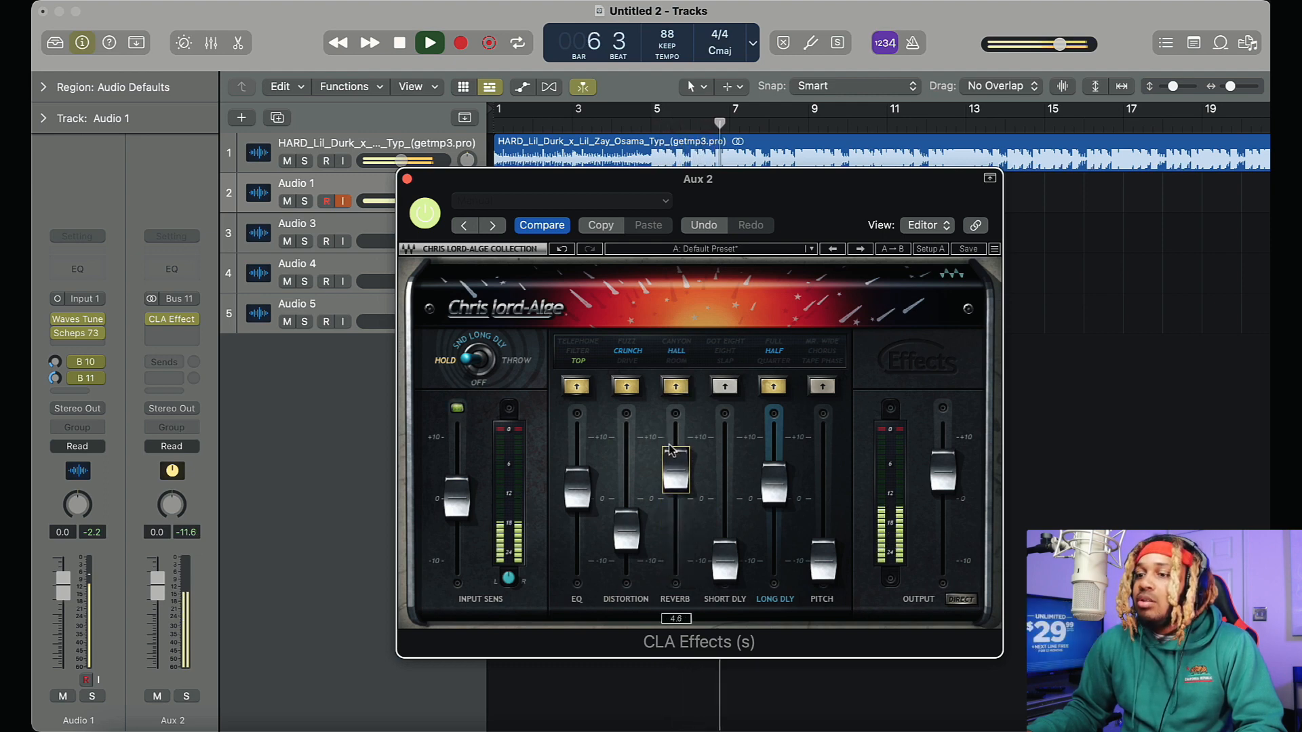
Switch the CLA Effects reverb to Canyon and lower the reverb fader
{"action": "left_click", "coordinate": [676, 362]}
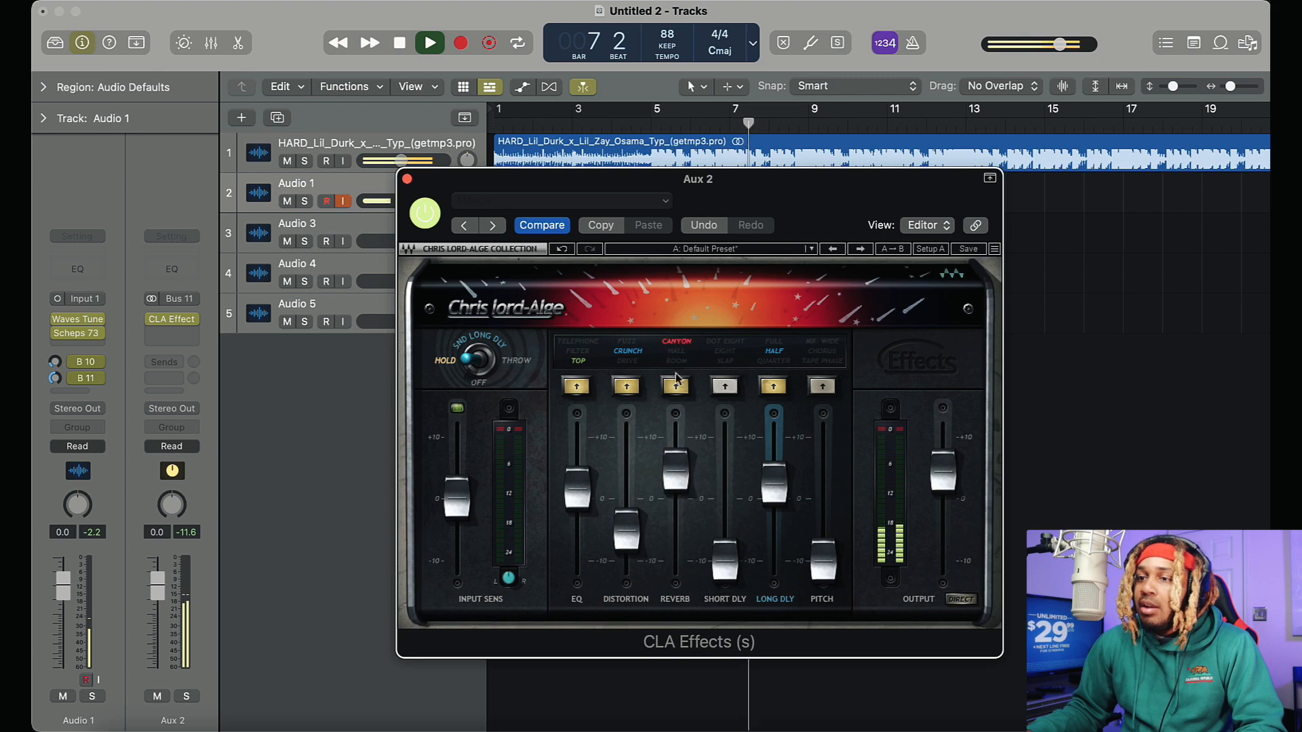
{"action": "left_click_drag", "start_coordinate": [675, 468], "coordinate": [675, 526]}
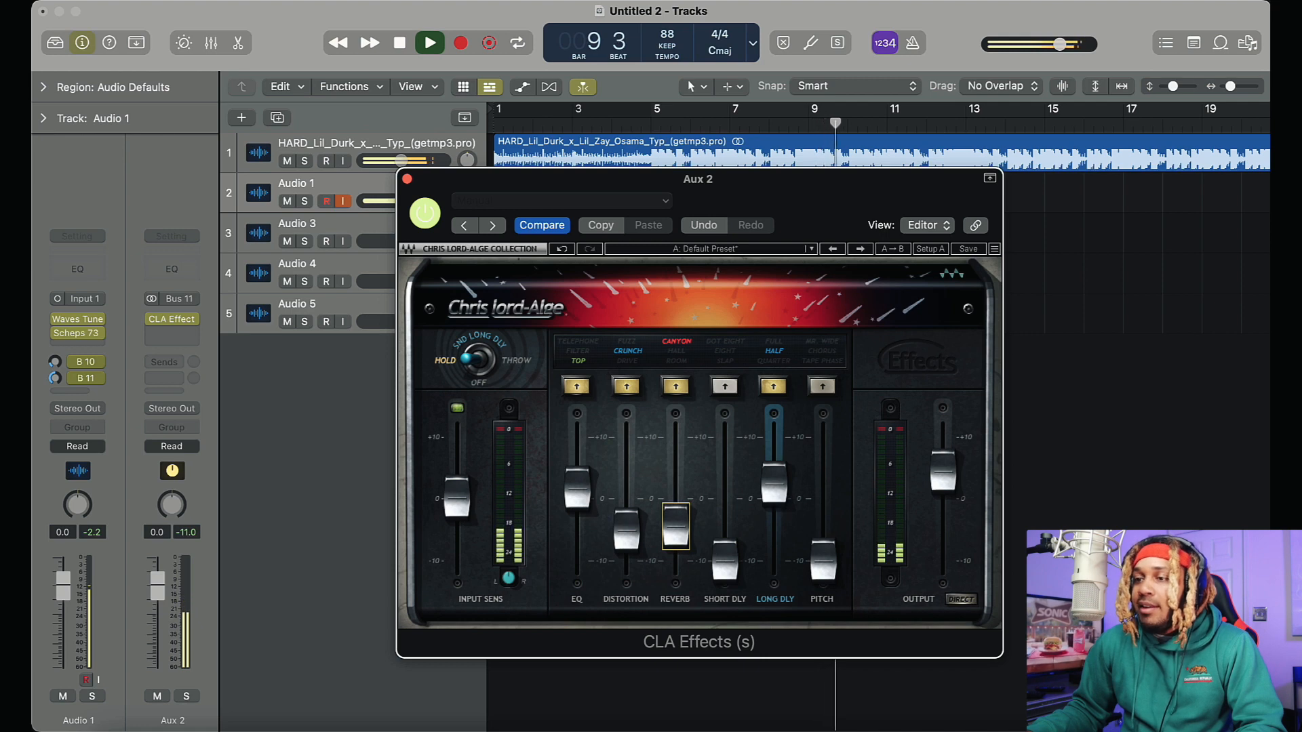
Raise the CLA Effects long delay fader to 5.4, audition Full and Quarter during playback, and settle on Half
{"action": "mouse_move", "coordinate": [773, 483]}
{"action": "left_mouse_down"}
{"action": "mouse_move", "coordinate": [774, 446]}
{"action": "mouse_move", "coordinate": [773, 468]}
{"action": "left_mouse_up"}
{"action": "left_click", "coordinate": [774, 342]}
{"action": "key", "text": "space"}
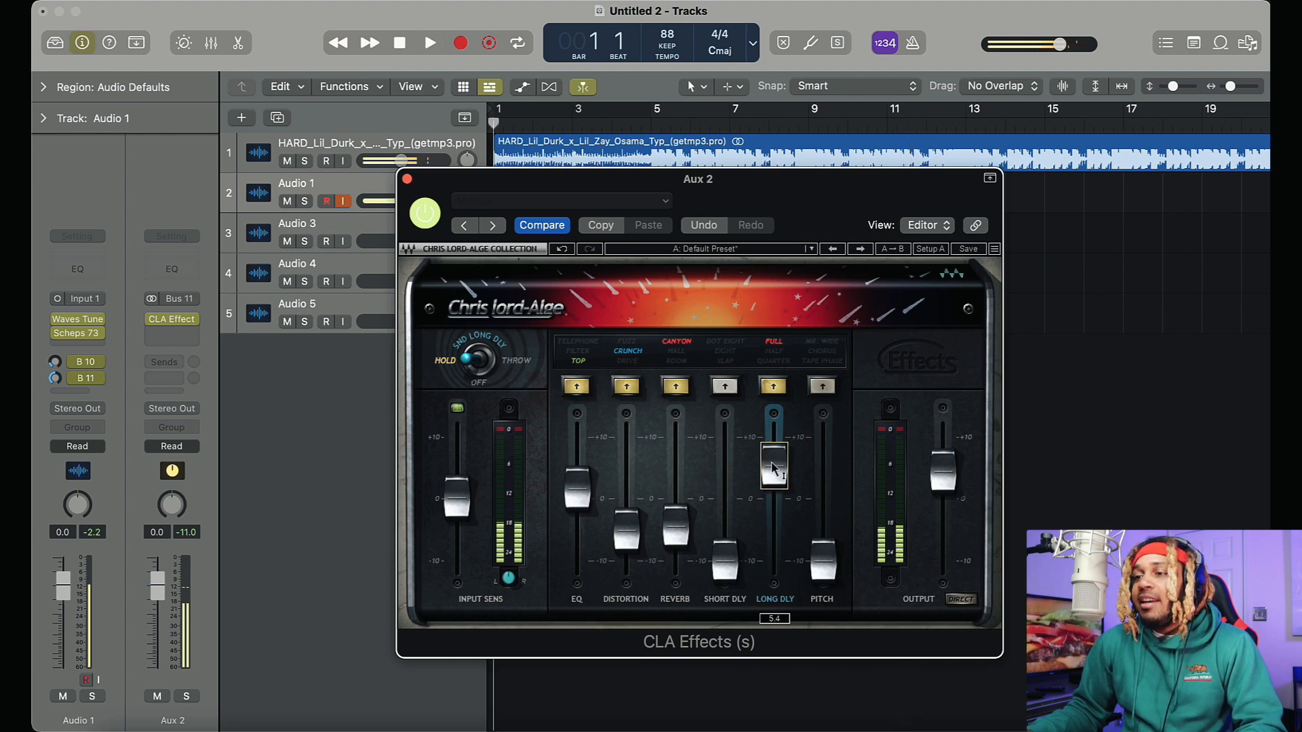
{"action": "key", "text": "space"}
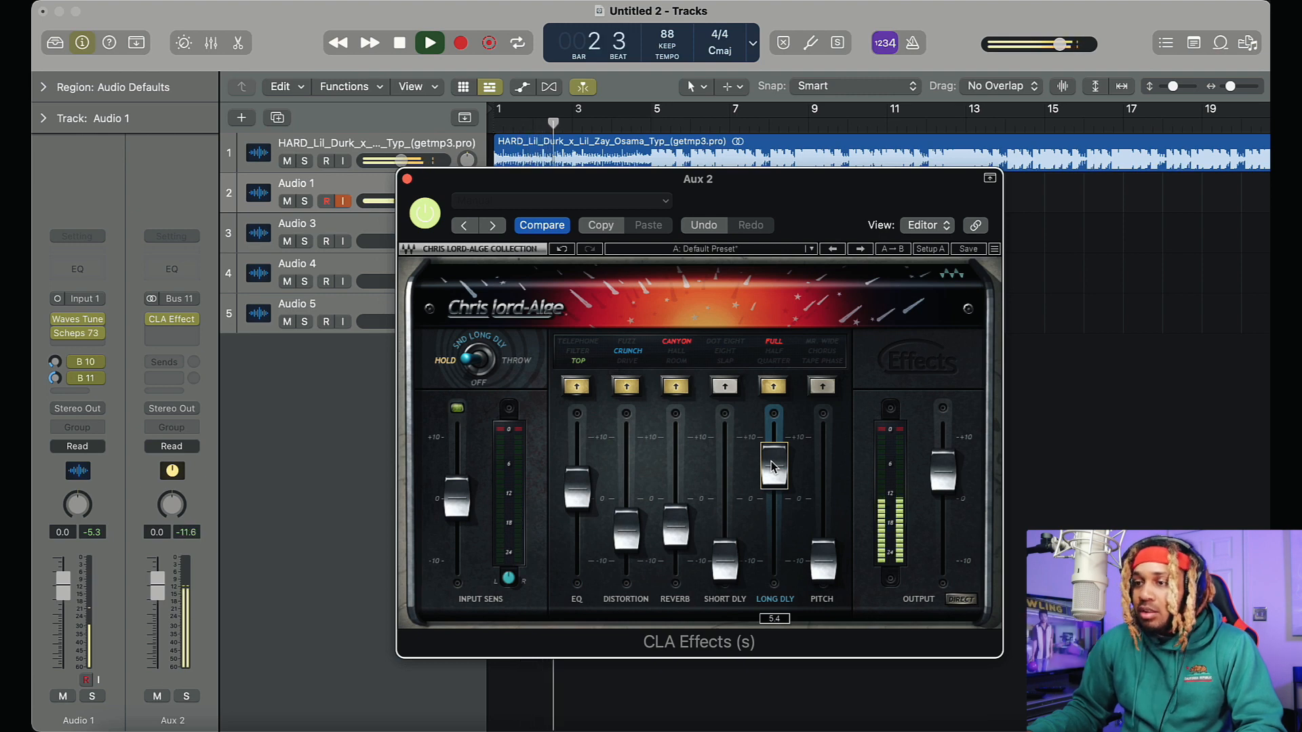
{"action": "left_click", "coordinate": [784, 369]}
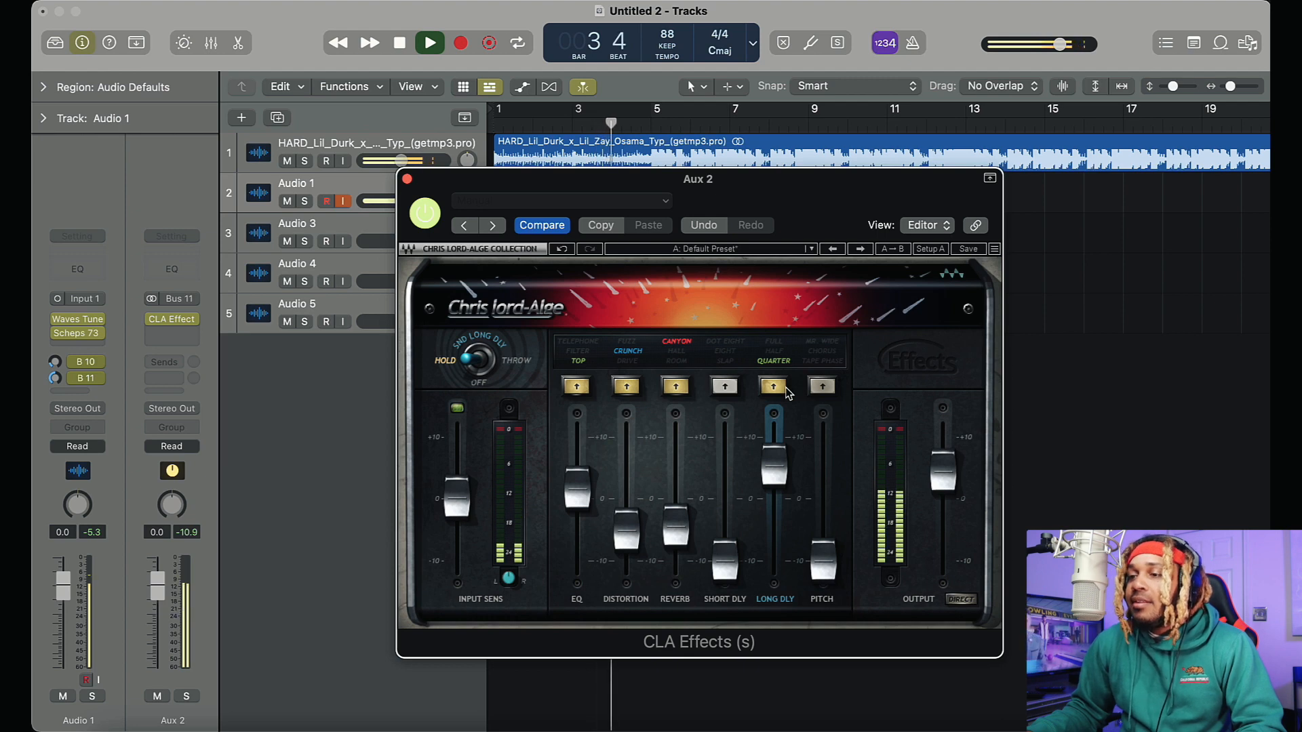
{"action": "left_click", "coordinate": [773, 352]}
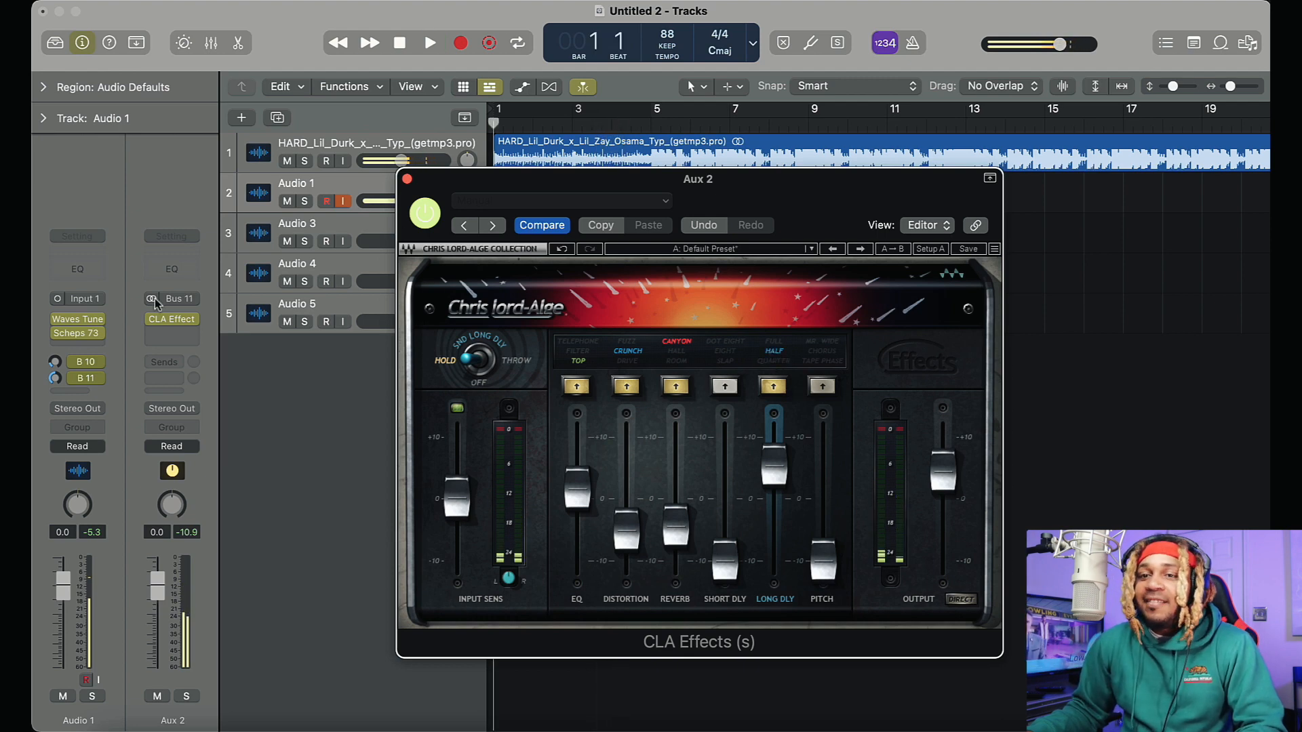
Bypass CLA Effects and the Bus 10 and Bus 11 sends, and add a Bus 12 send on Audio 1
{"action": "left_click", "coordinate": [418, 219]}
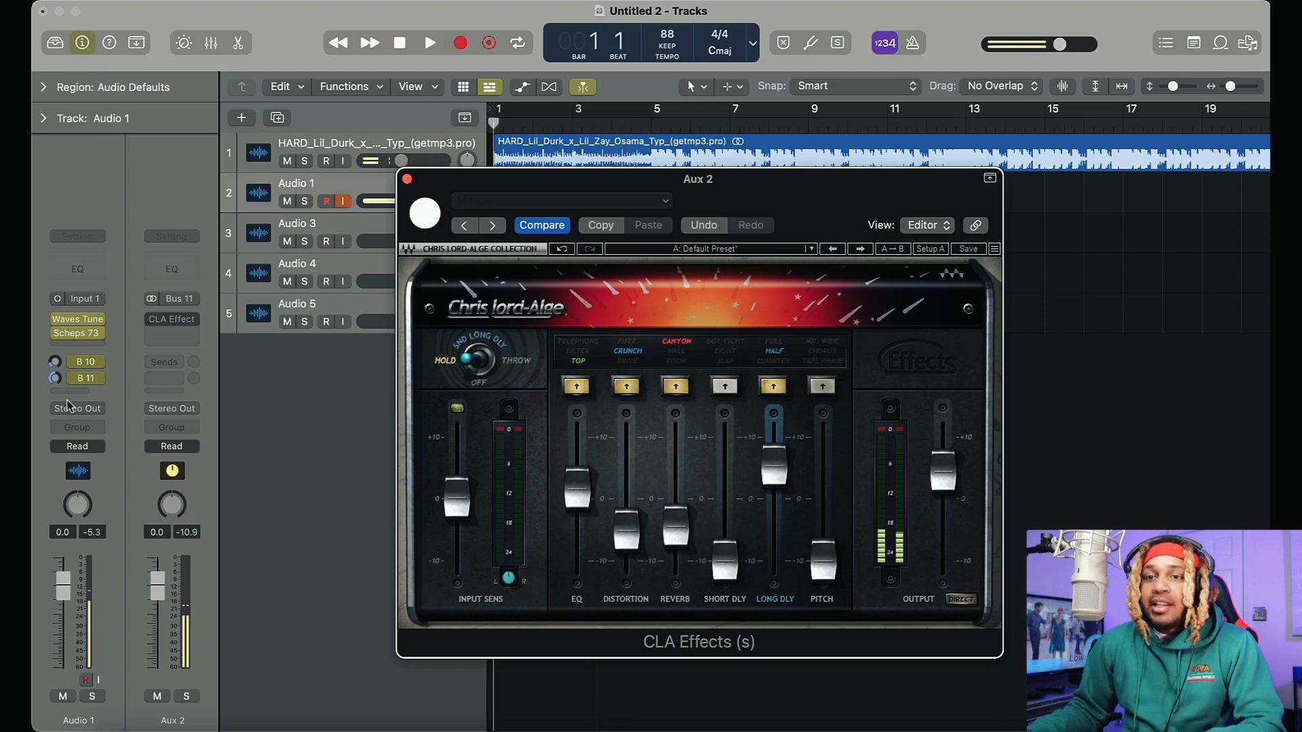
{"action": "left_click", "coordinate": [75, 364]}
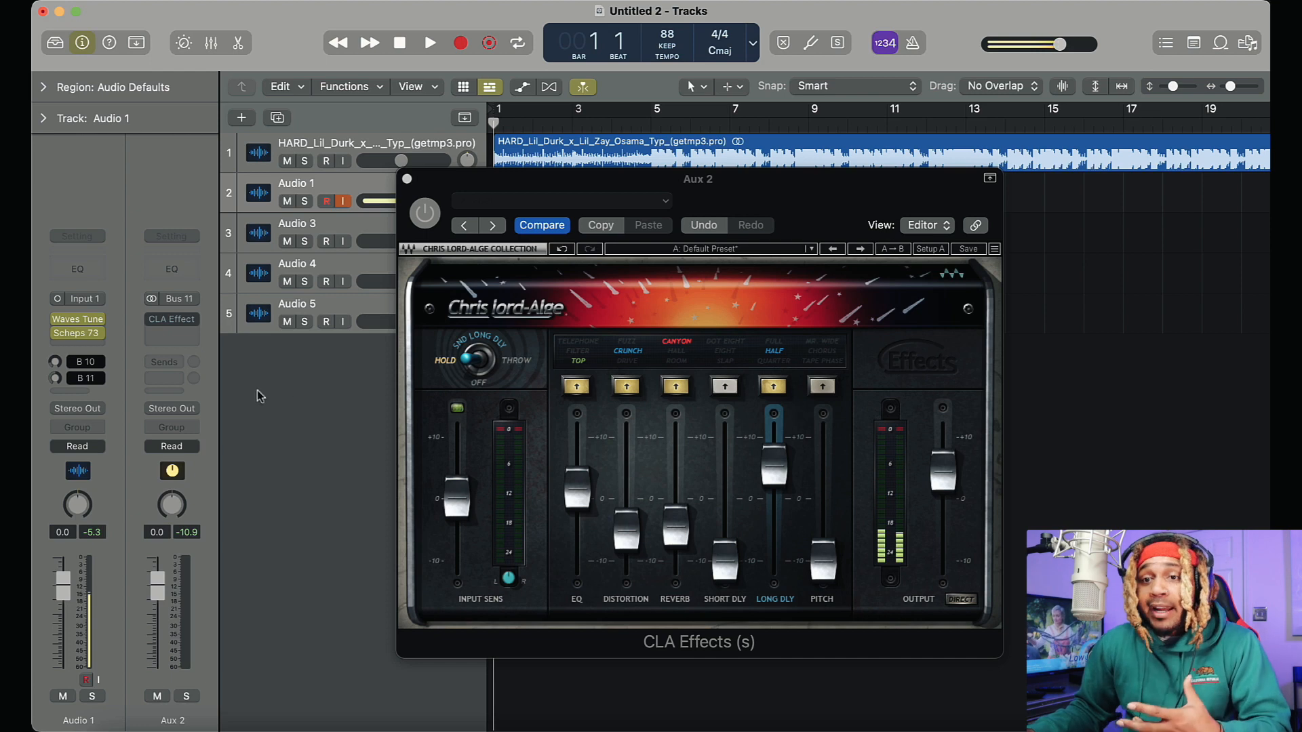
{"action": "left_click", "coordinate": [75, 394]}
{"action": "mouse_move", "coordinate": [107, 416]}
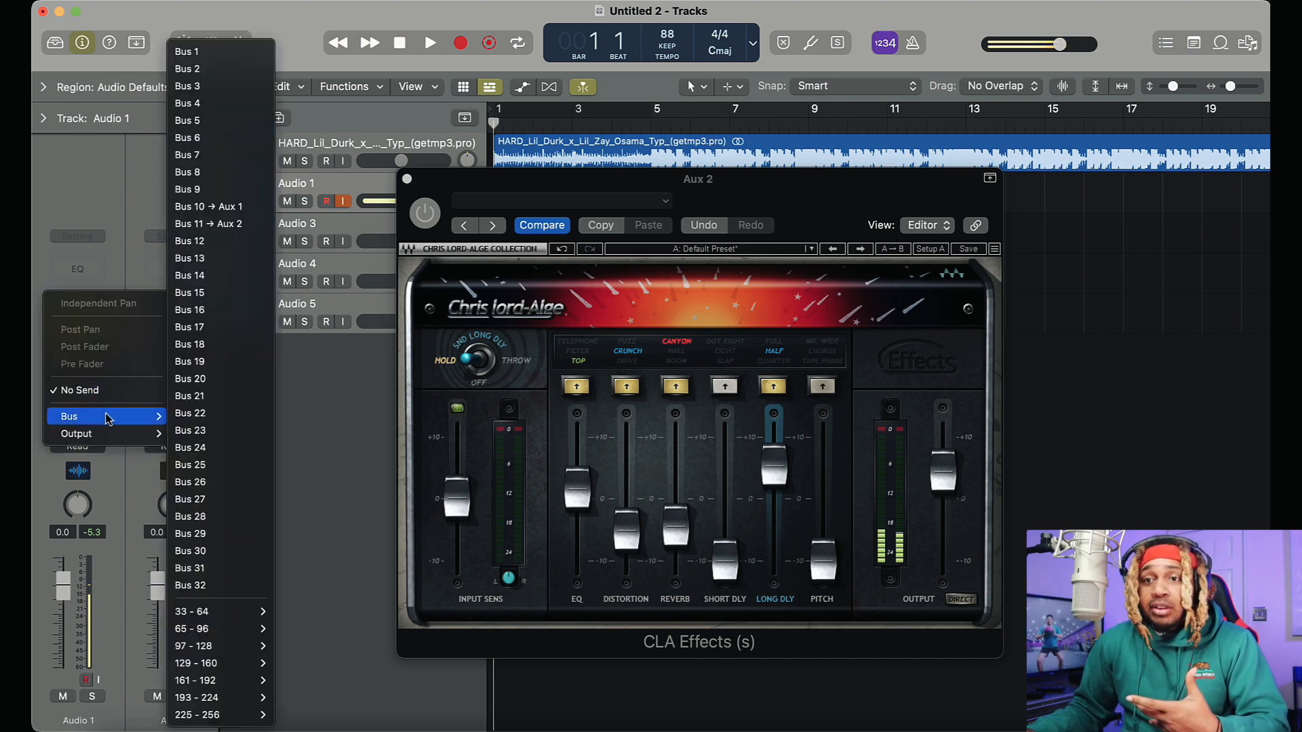
{"action": "left_click", "coordinate": [189, 241]}
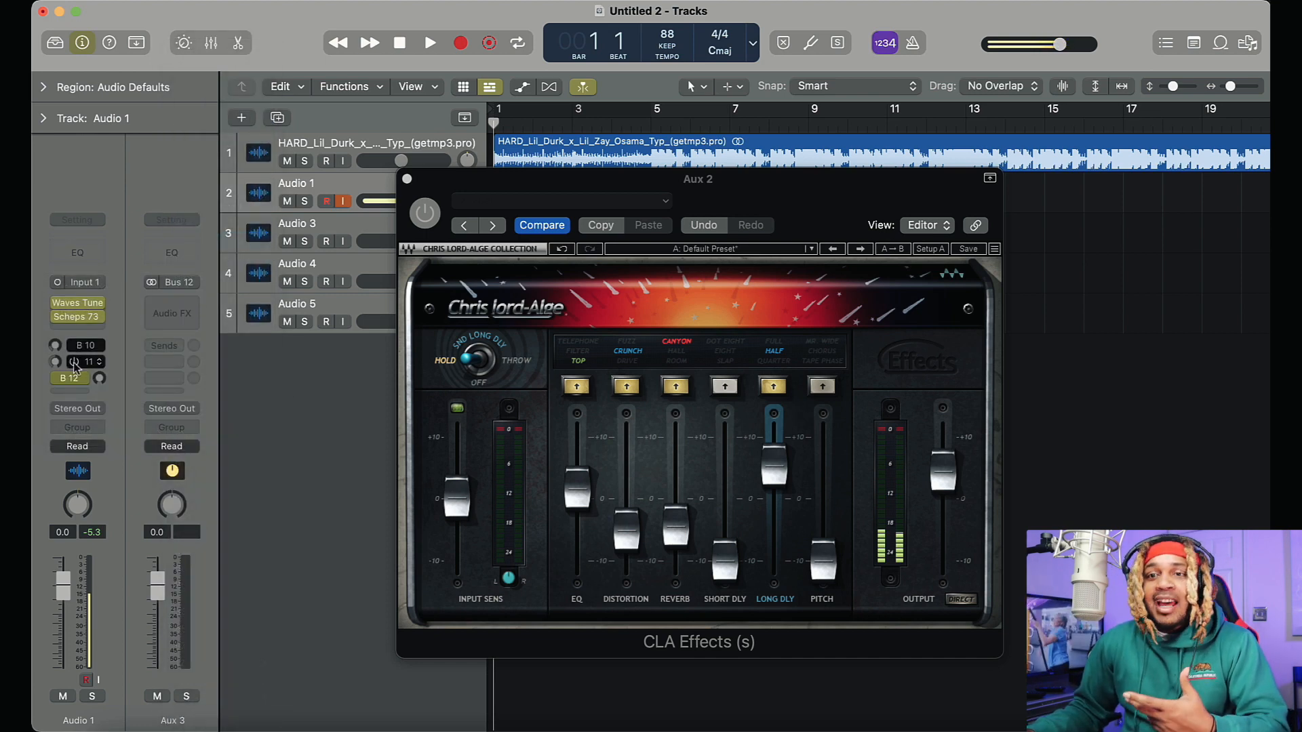
Insert the stereo Waves H-Delay plug-in on Aux 3 and move its window over CLA Effects
{"action": "left_click", "coordinate": [178, 313]}
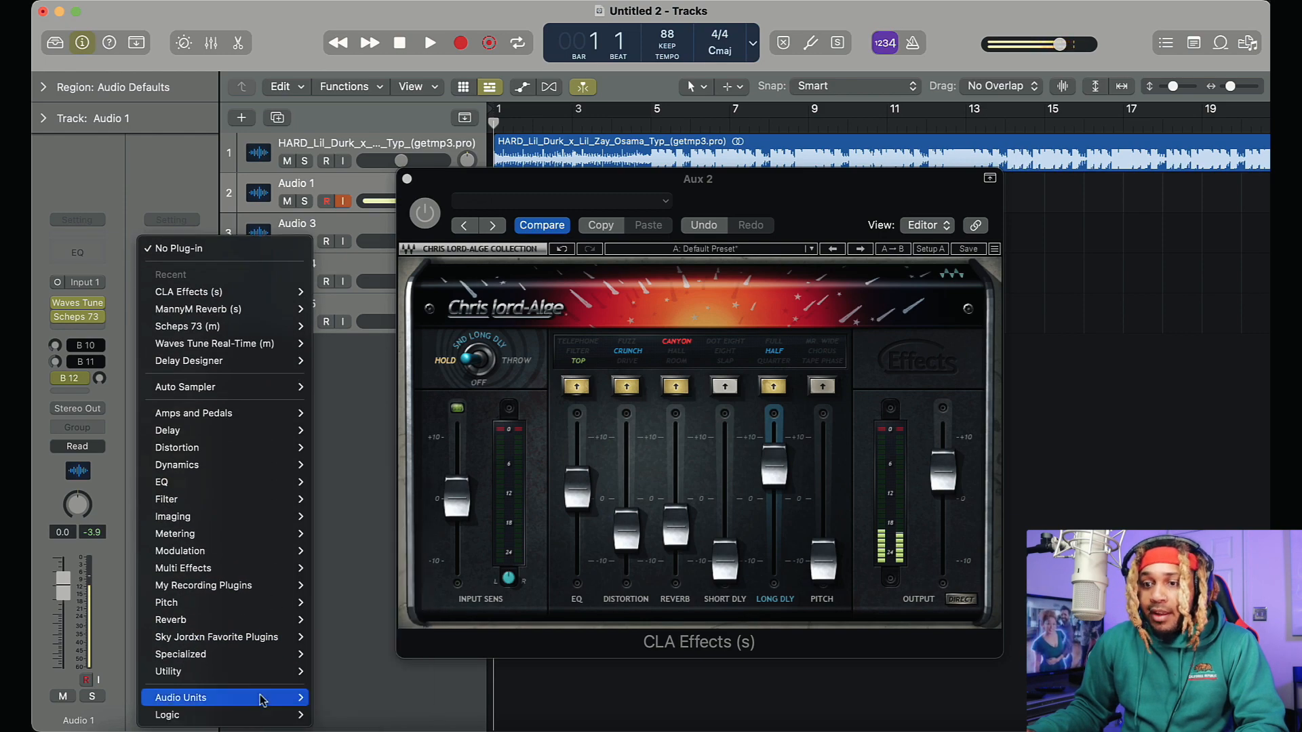
{"action": "mouse_move", "coordinate": [264, 698]}
{"action": "mouse_move", "coordinate": [371, 719]}
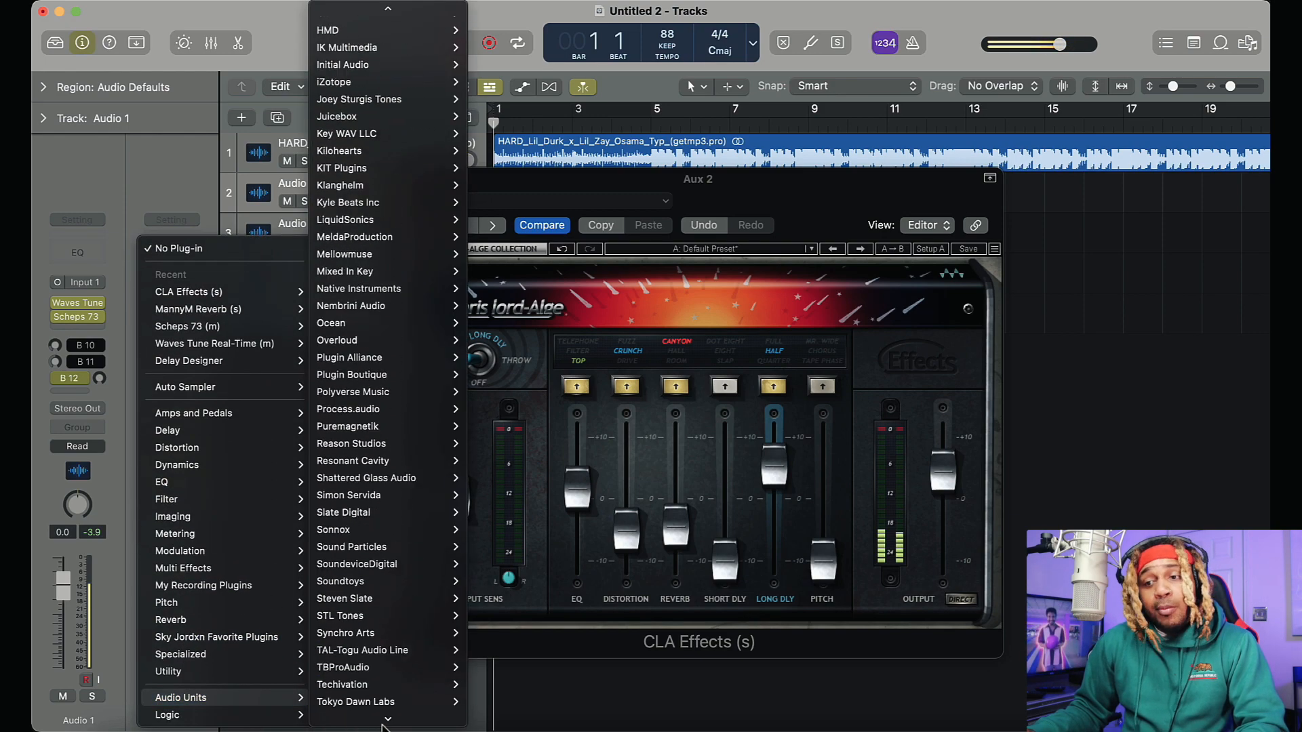
{"action": "mouse_move", "coordinate": [379, 680]}
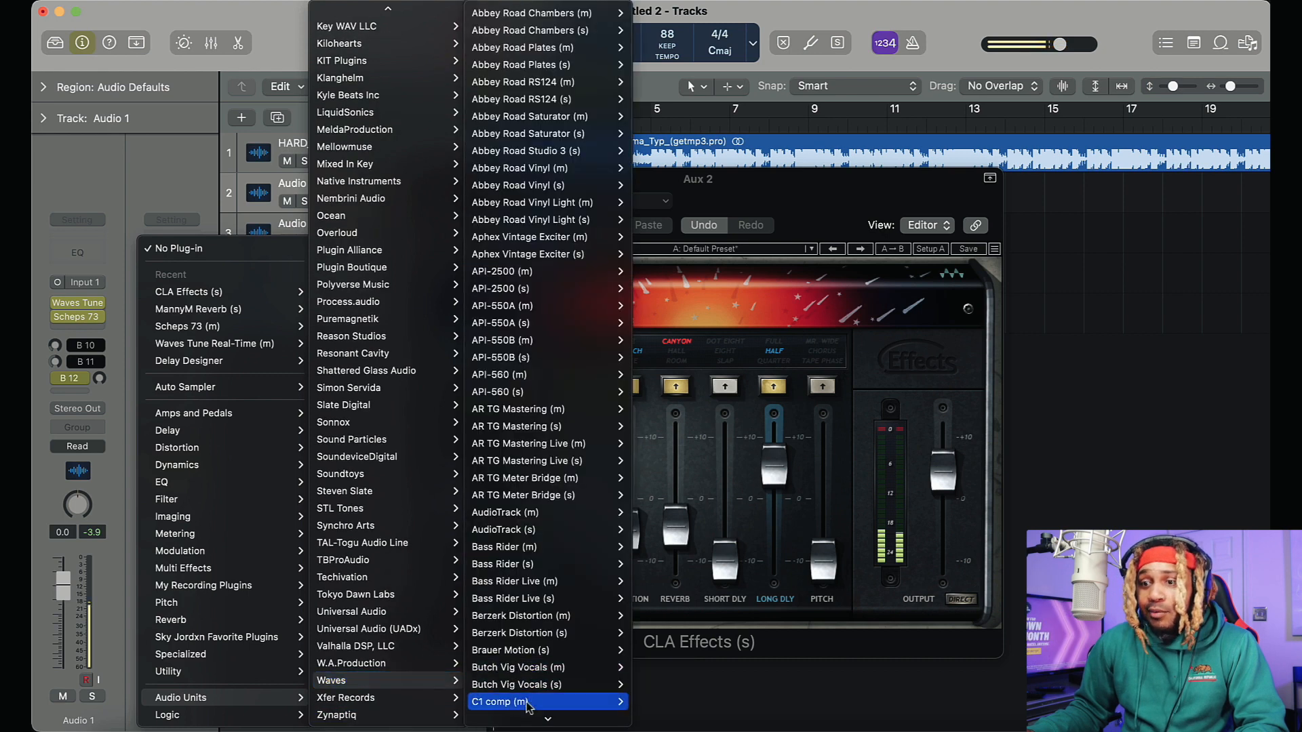
{"action": "mouse_move", "coordinate": [533, 719]}
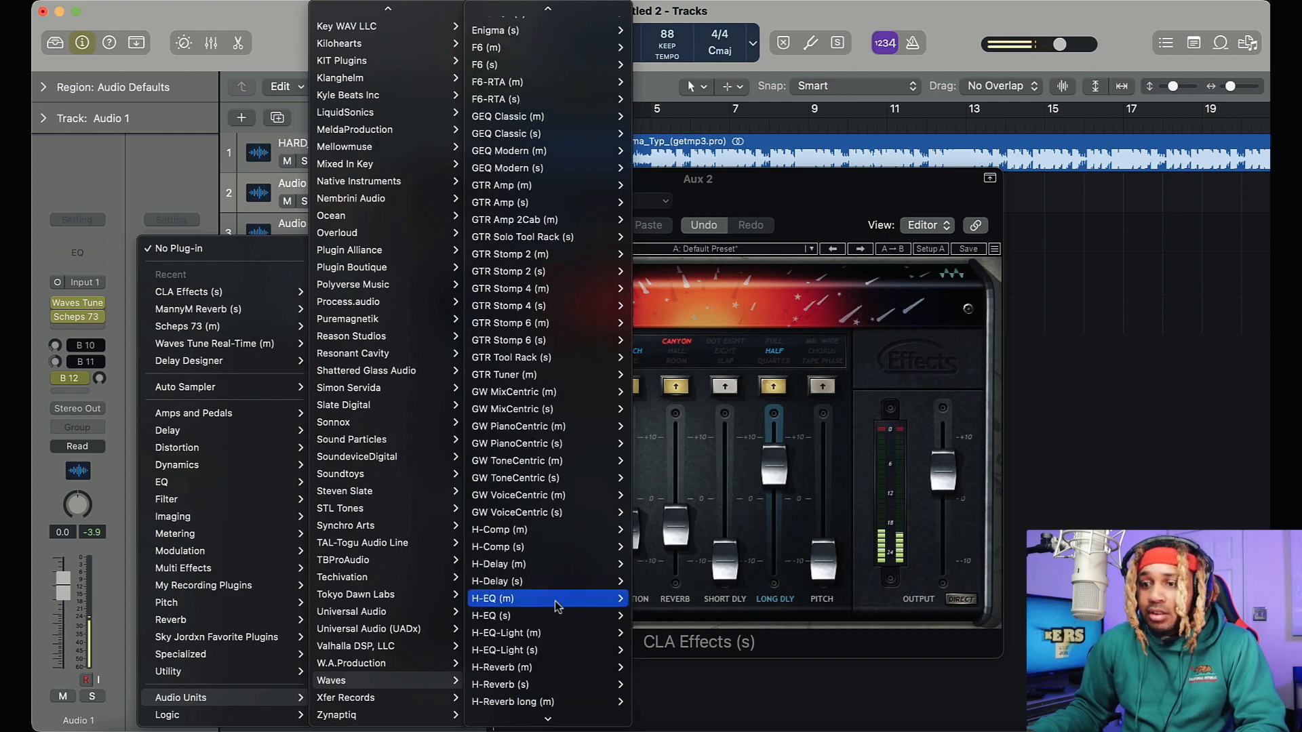
{"action": "mouse_move", "coordinate": [563, 581]}
{"action": "left_click", "coordinate": [649, 582]}
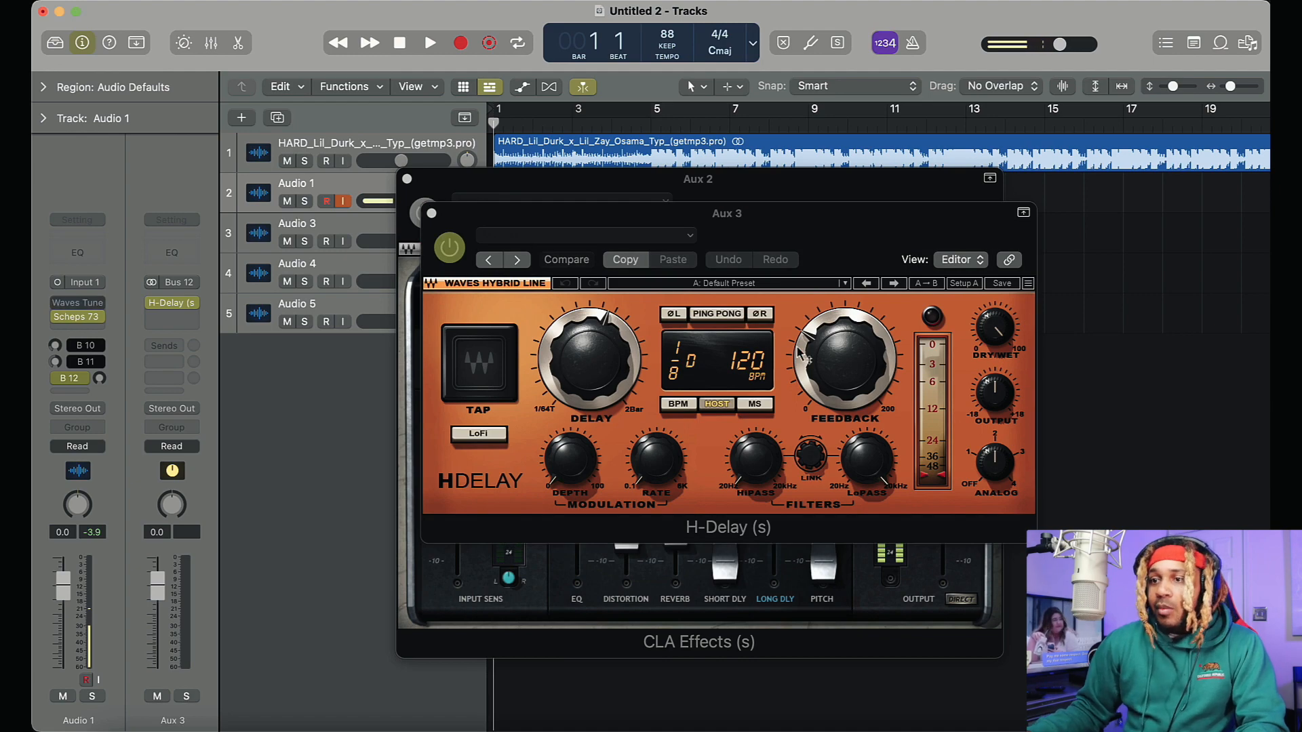
{"action": "left_click_drag", "start_coordinate": [831, 227], "coordinate": [767, 203]}
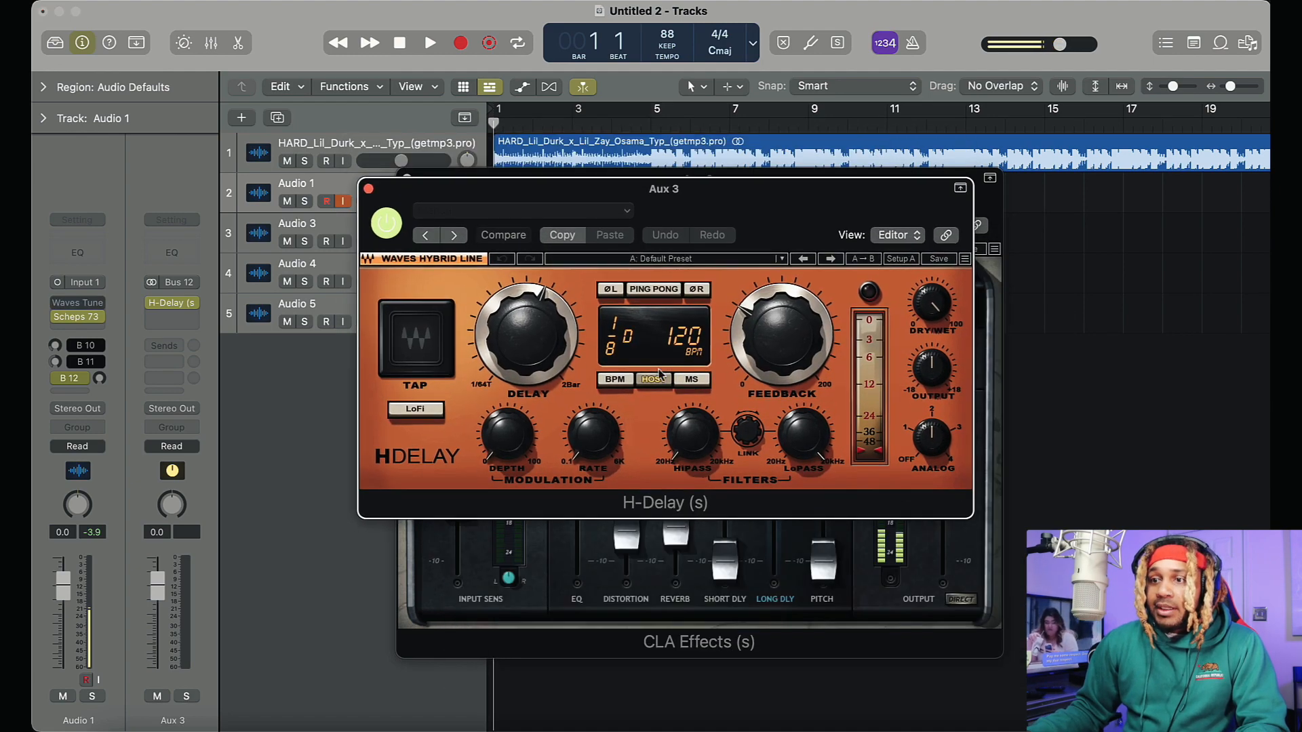
Set H-Delay to BPM mode at 88 BPM with a 1/2 delay and turn on Ping Pong
{"action": "left_click", "coordinate": [614, 382]}
{"action": "left_click", "coordinate": [651, 381]}
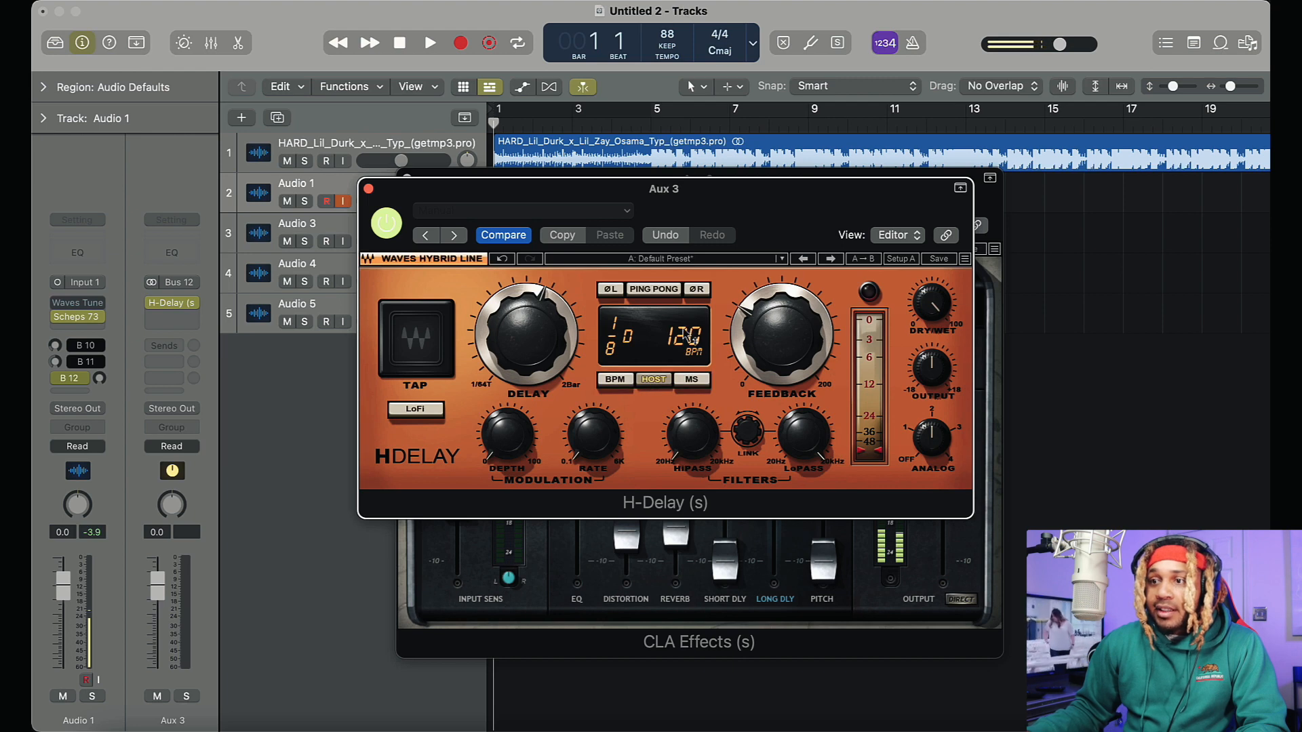
{"action": "left_click", "coordinate": [615, 380]}
{"action": "left_click_drag", "start_coordinate": [644, 336], "coordinate": [644, 359]}
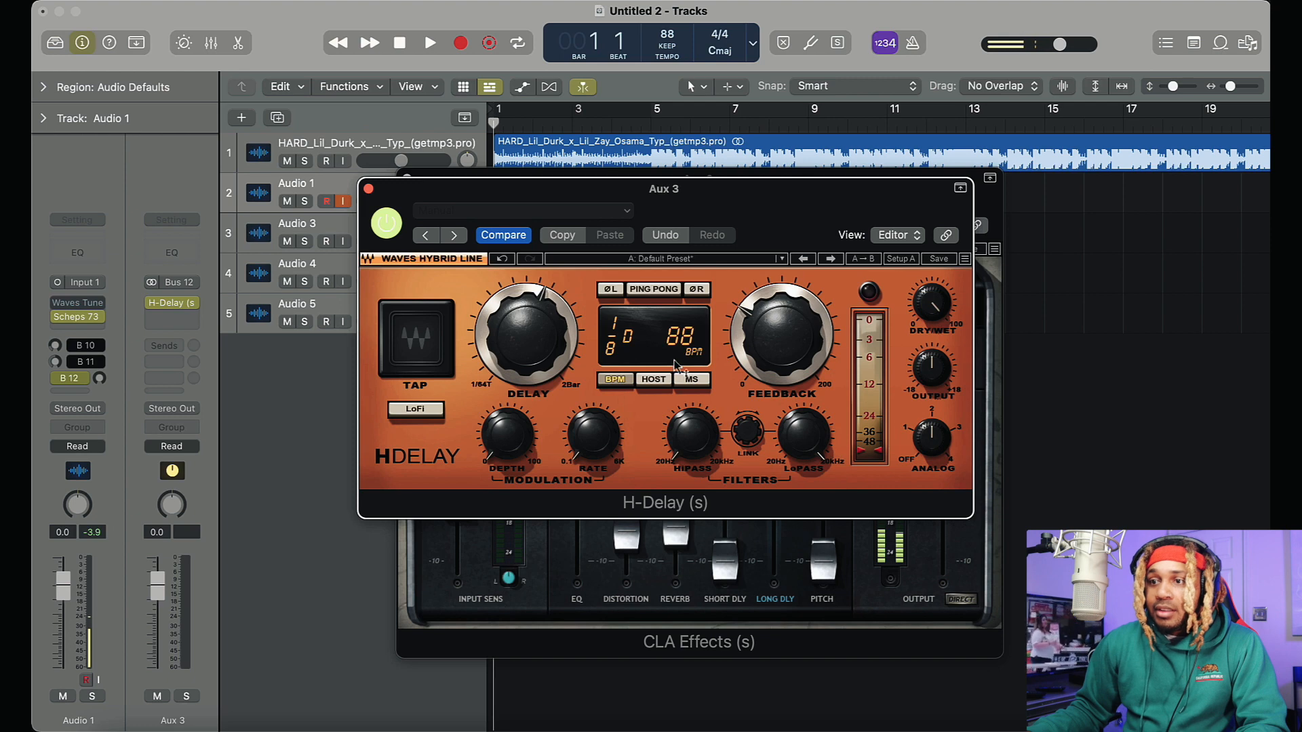
{"action": "left_click_drag", "start_coordinate": [542, 290], "coordinate": [530, 263]}
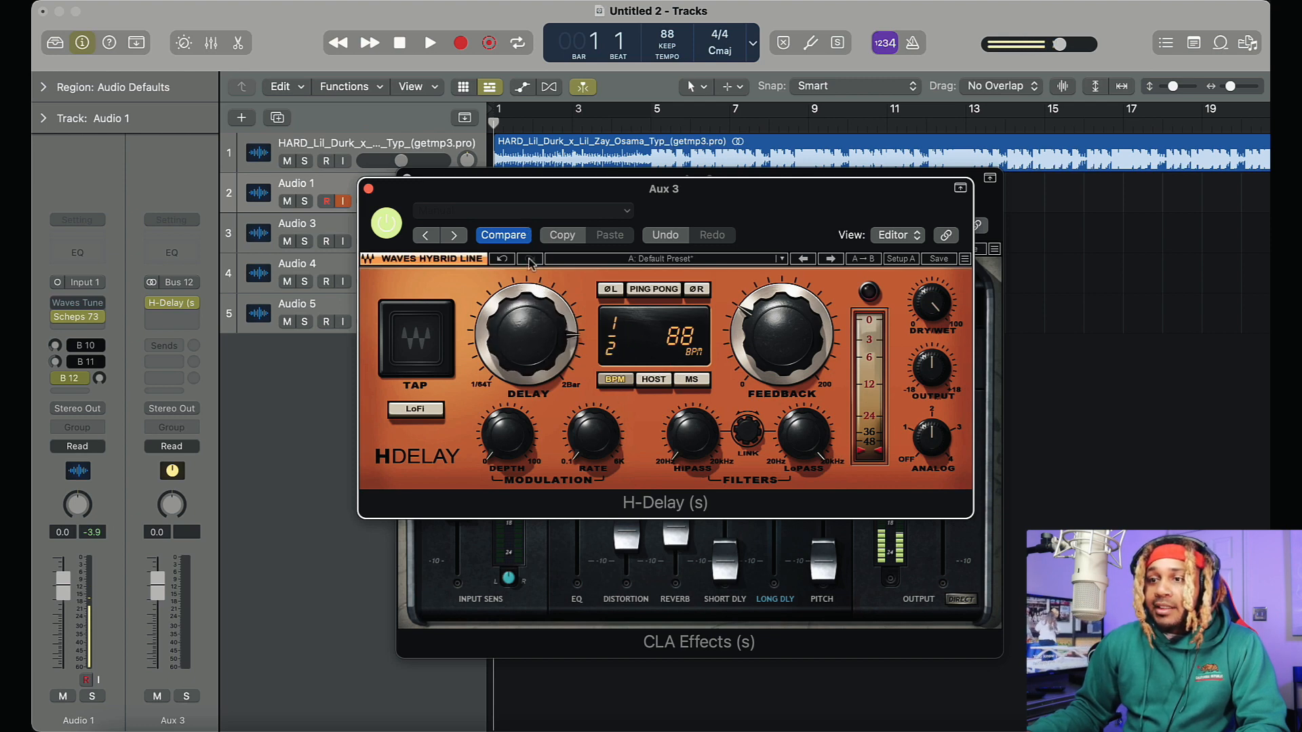
{"action": "left_click", "coordinate": [648, 292]}
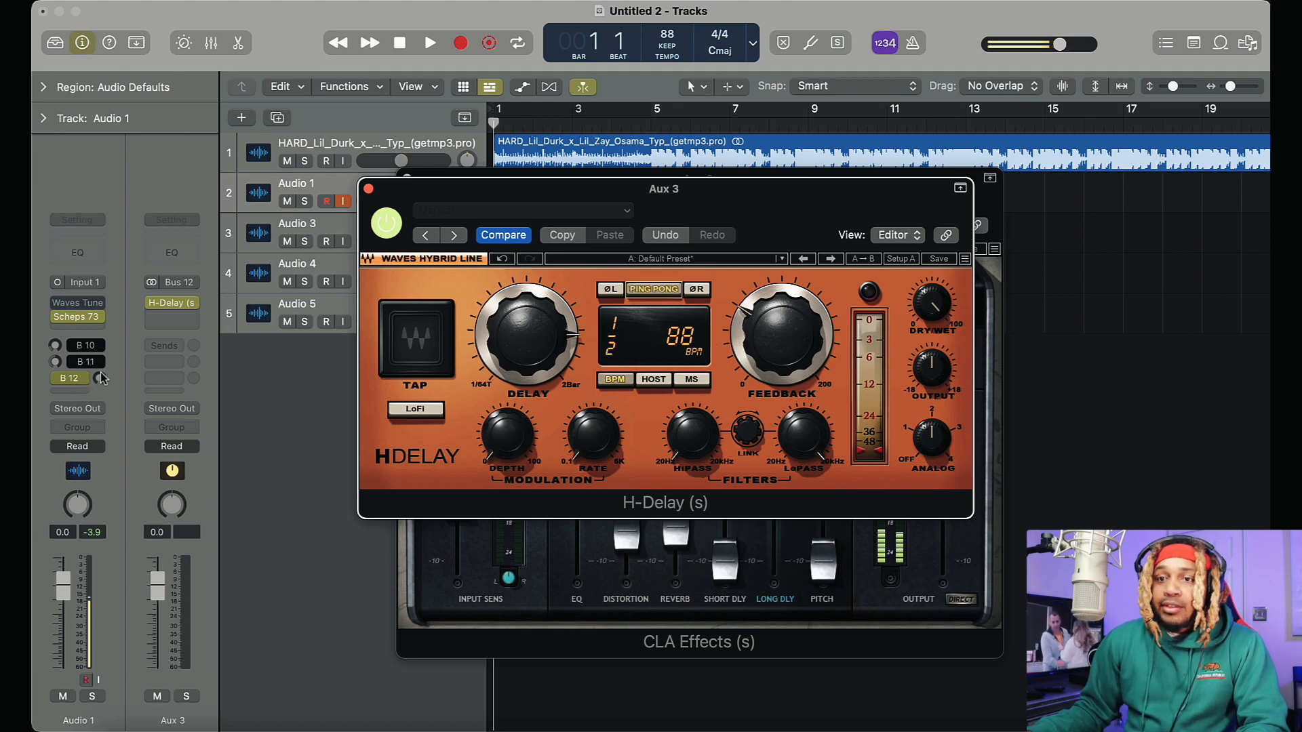
Set the Bus 12 send on Audio 1 to Post Fader
{"action": "left_click", "coordinate": [71, 378]}
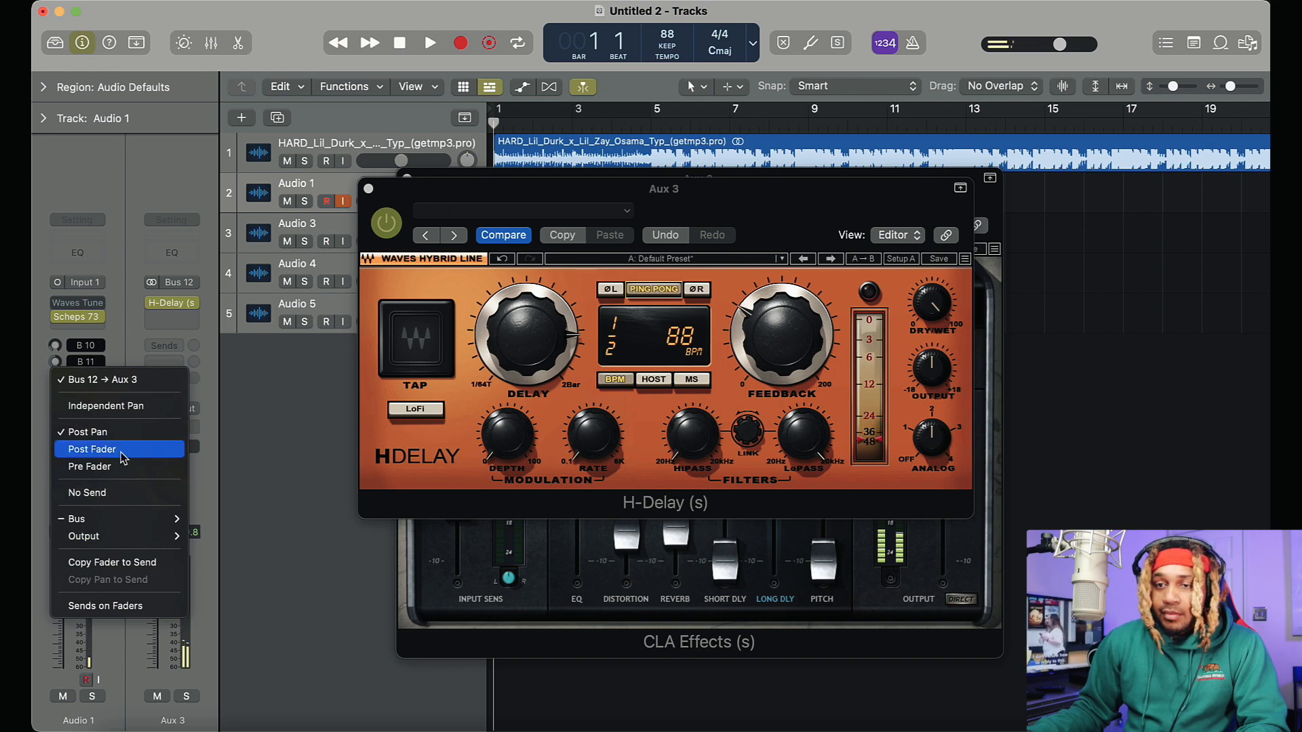
{"action": "left_click", "coordinate": [92, 449]}
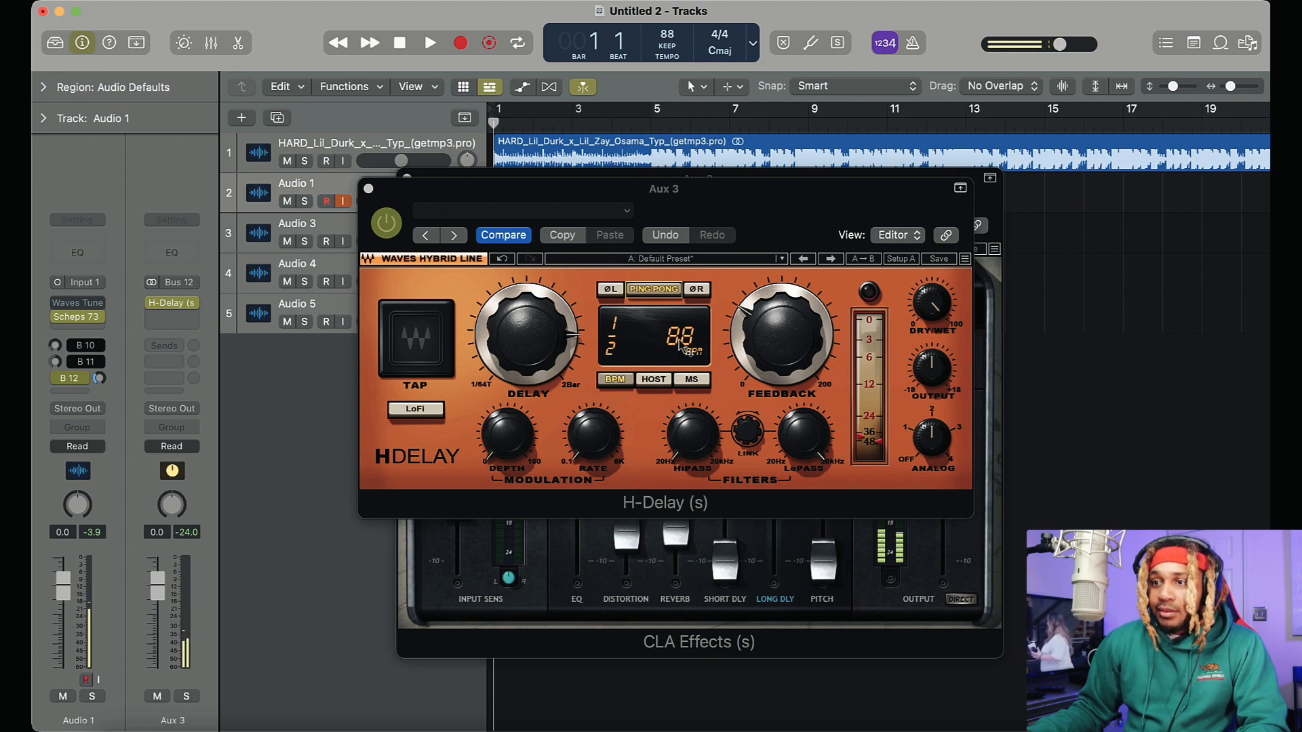
Set H-Delay to 44 BPM with Analog off, raise the HiPass, lower the LoPass and turn off Ping Pong
{"action": "left_click_drag", "start_coordinate": [679, 338], "coordinate": [680, 359]}
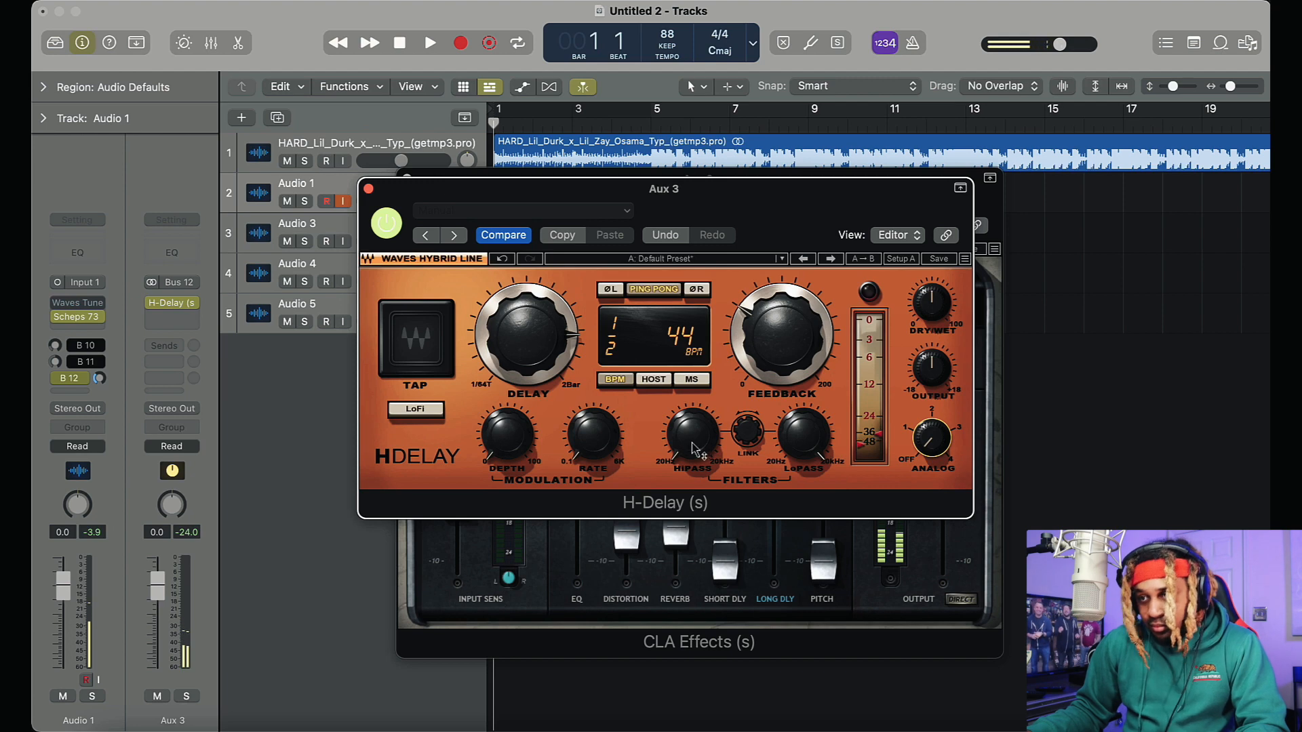
{"action": "left_click_drag", "start_coordinate": [696, 449], "coordinate": [697, 444]}
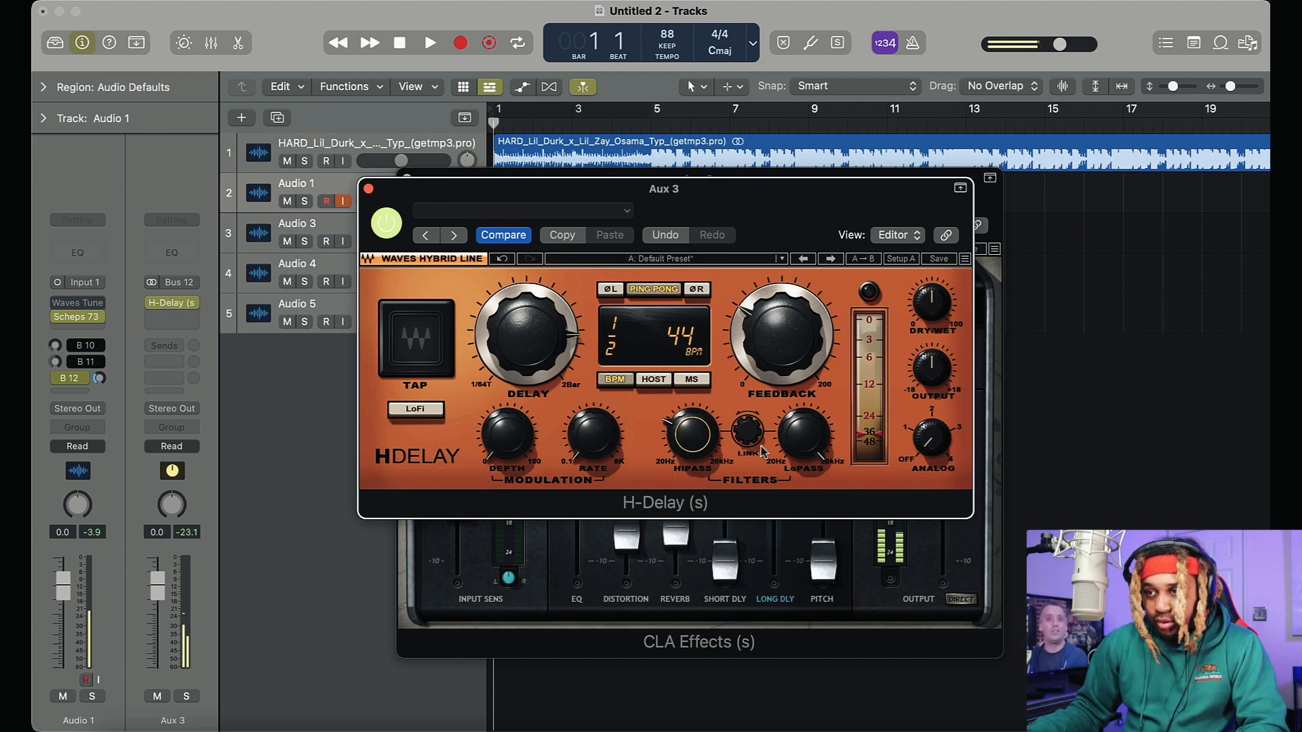
{"action": "left_click_drag", "start_coordinate": [785, 447], "coordinate": [786, 444]}
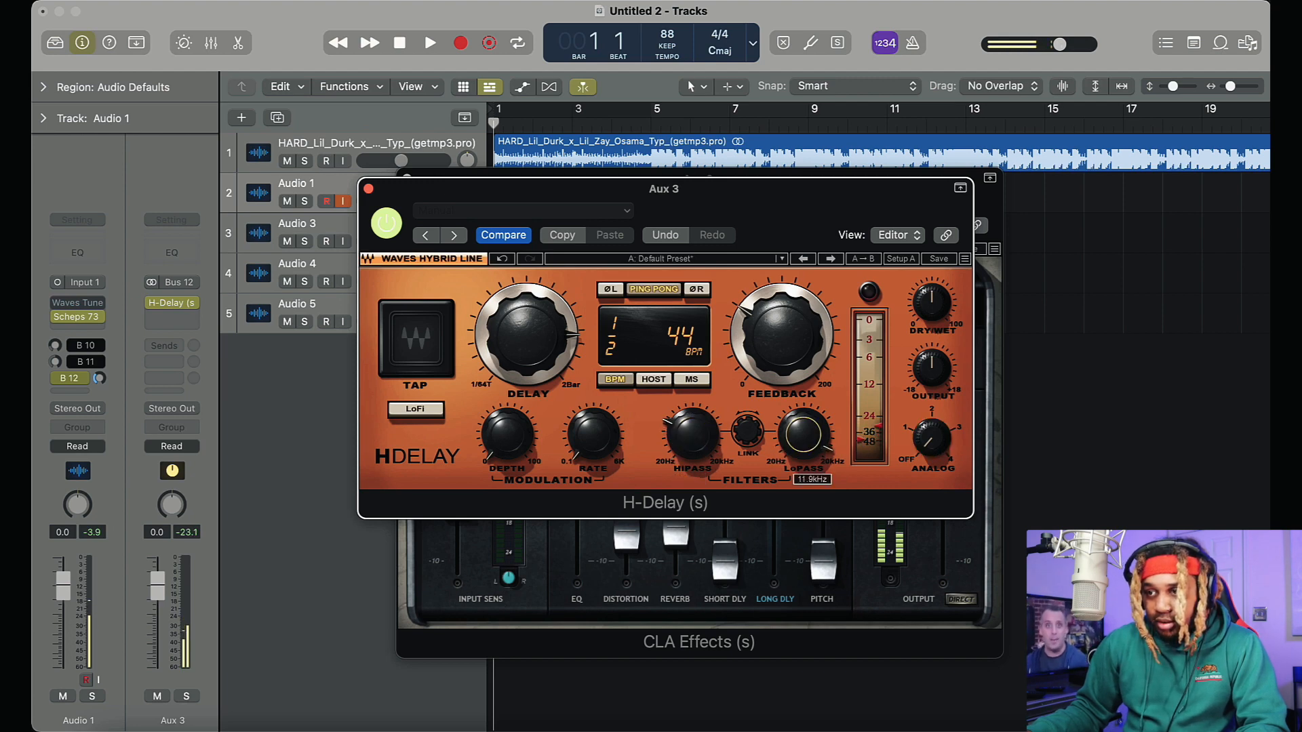
{"action": "left_click", "coordinate": [651, 291]}
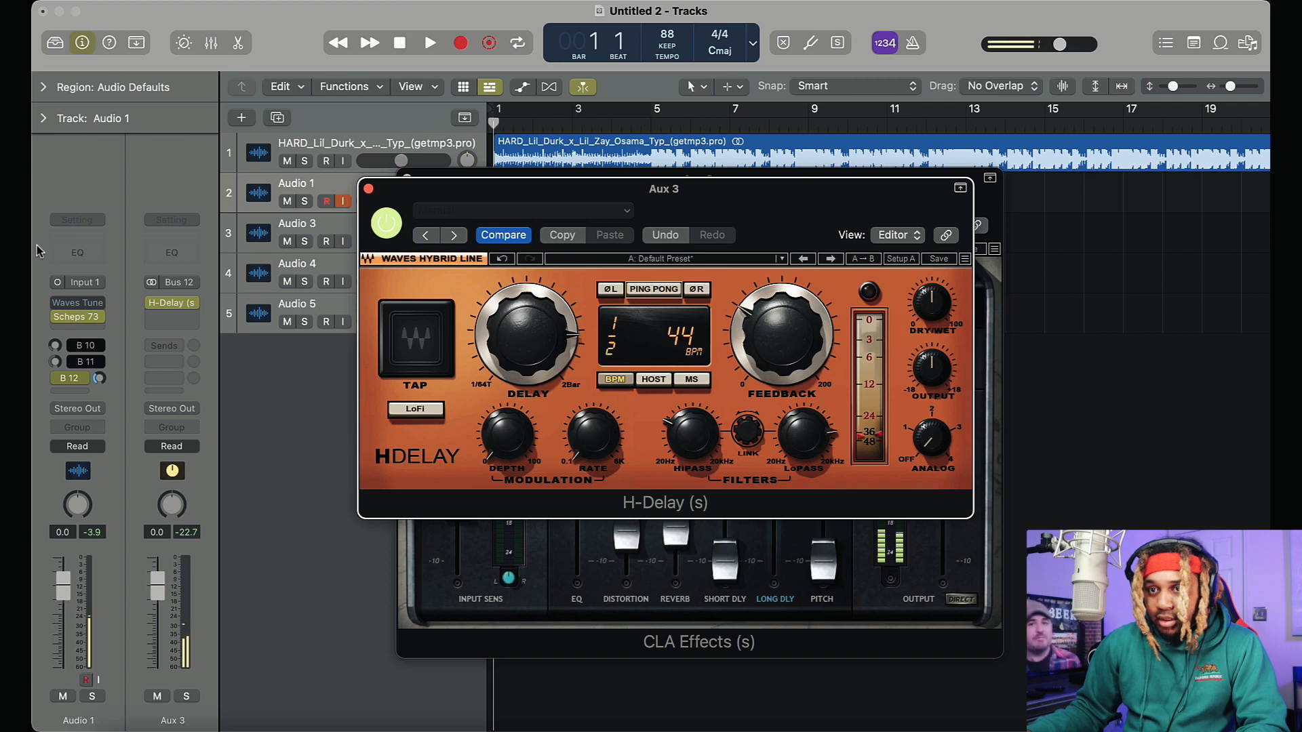
Re-enable Waves Tune on Audio 1 and play the project
{"action": "left_click", "coordinate": [57, 304]}
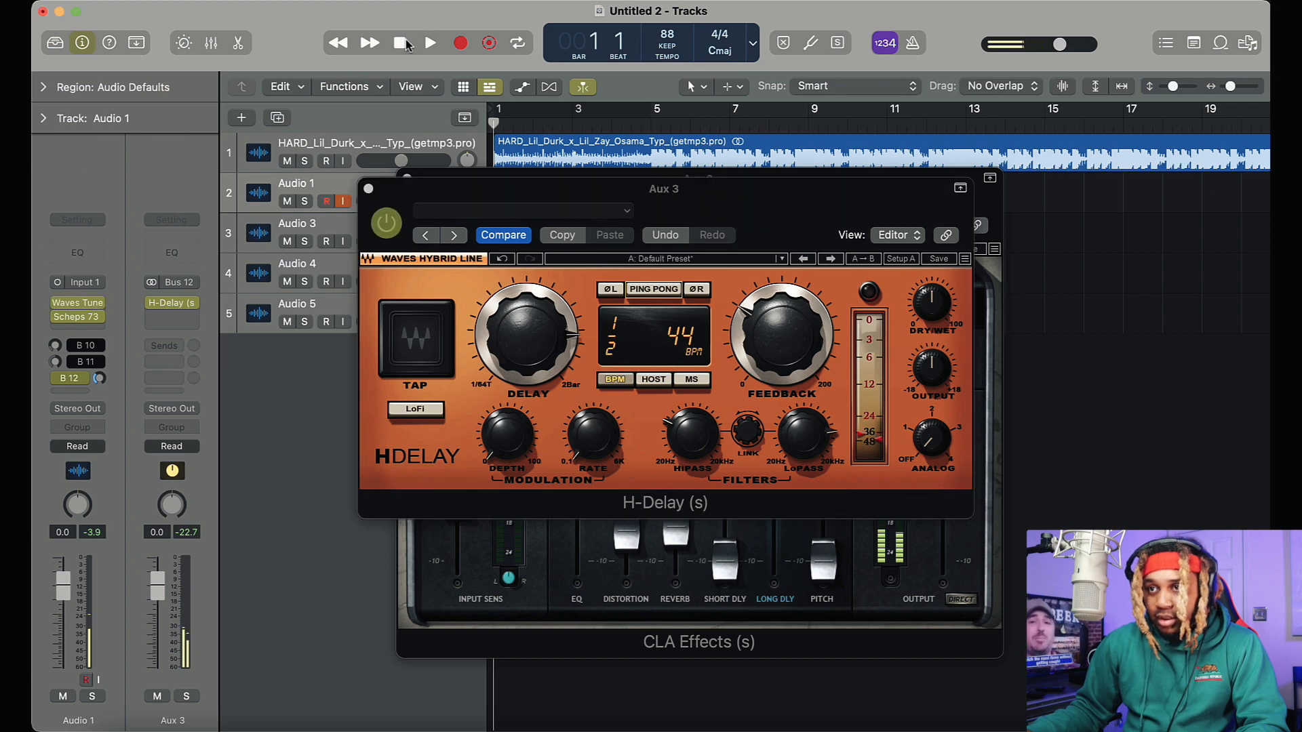
{"action": "left_click", "coordinate": [428, 43]}
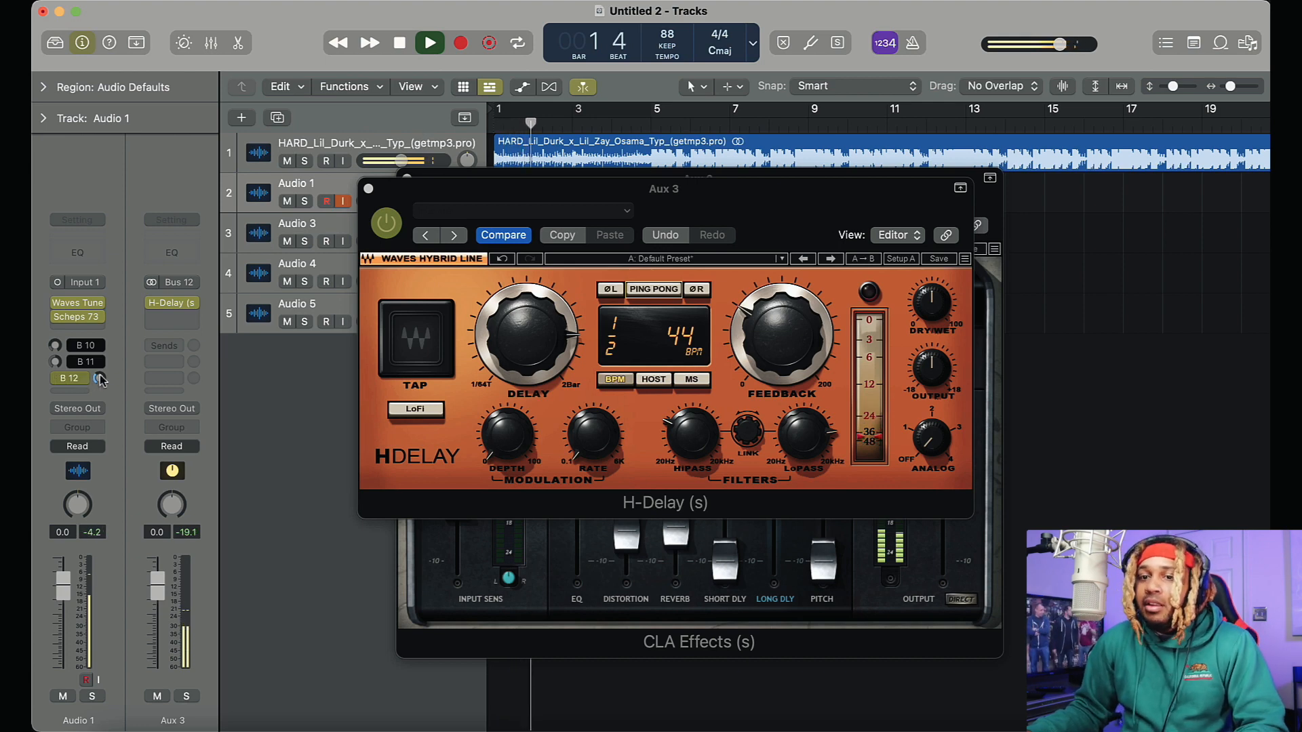
Raise the Bus 12 send level on Audio 1 to about -9.6 and switch the send to Pre Fader
{"action": "left_click_drag", "start_coordinate": [99, 377], "coordinate": [107, 345]}
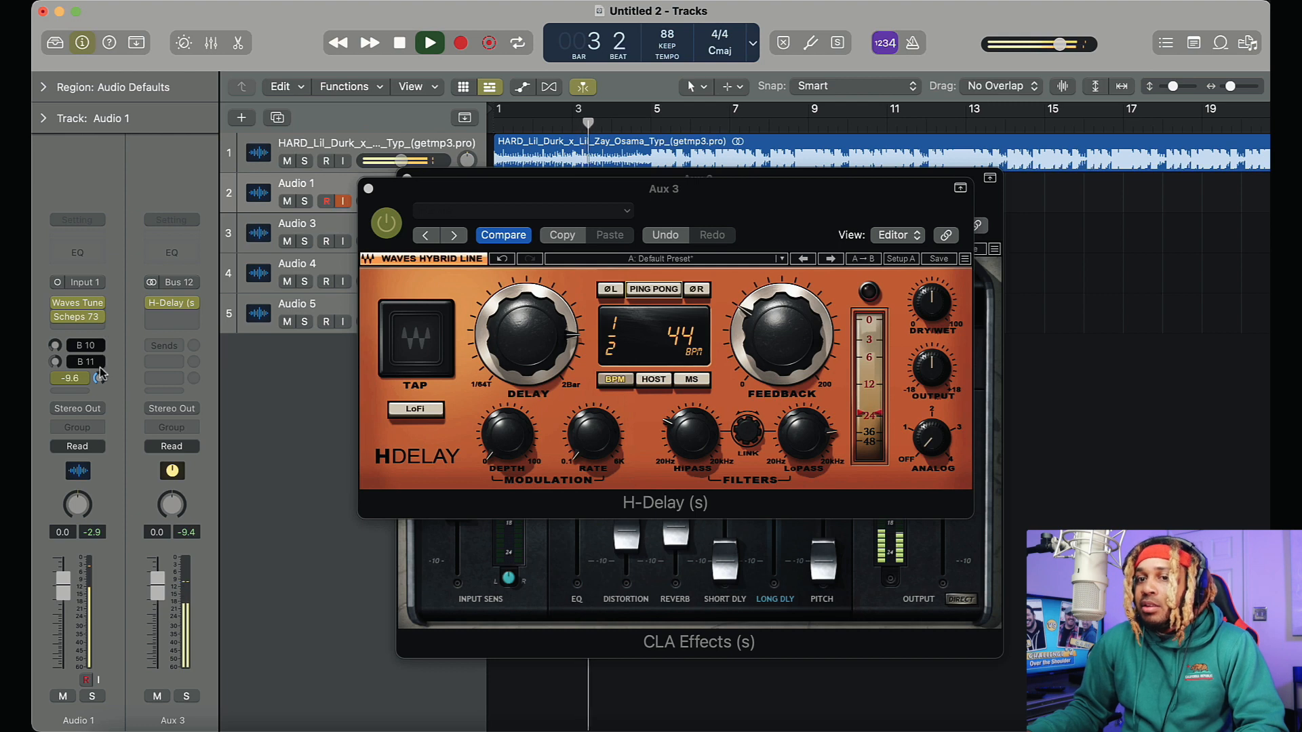
{"action": "left_click", "coordinate": [70, 383]}
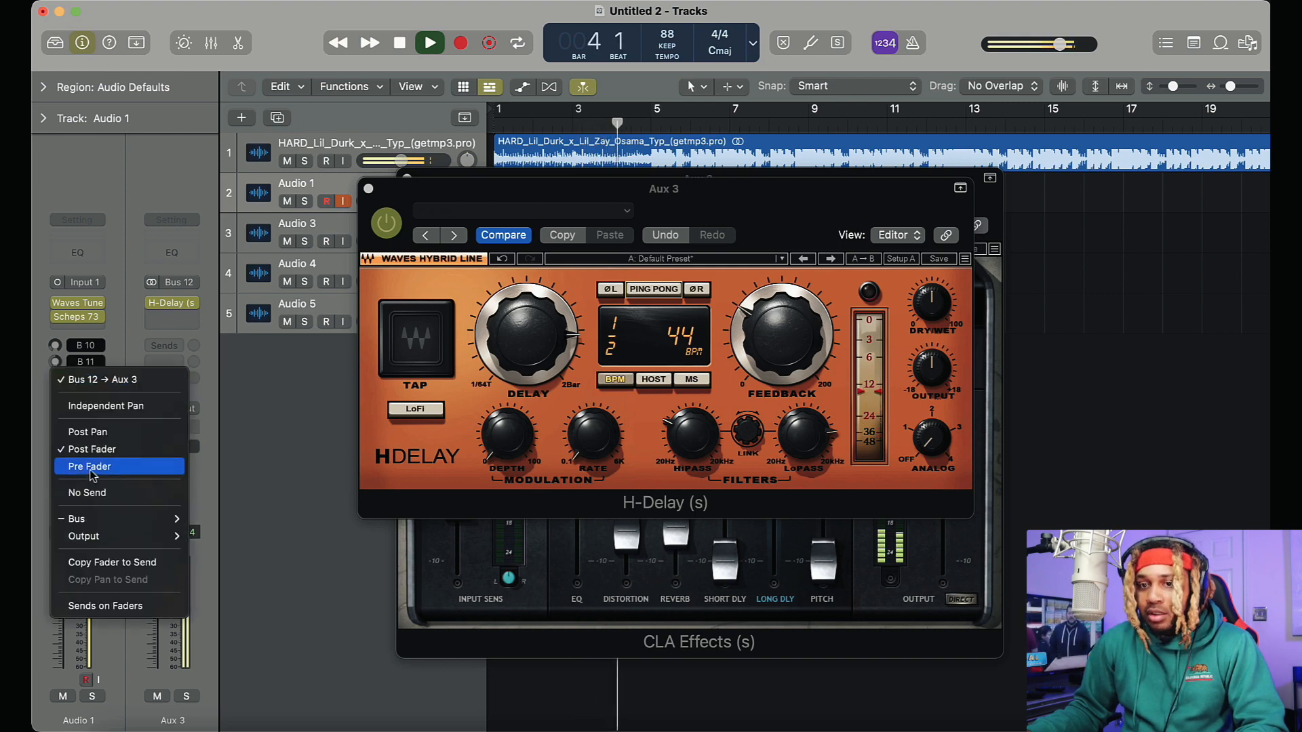
{"action": "left_click", "coordinate": [88, 464]}
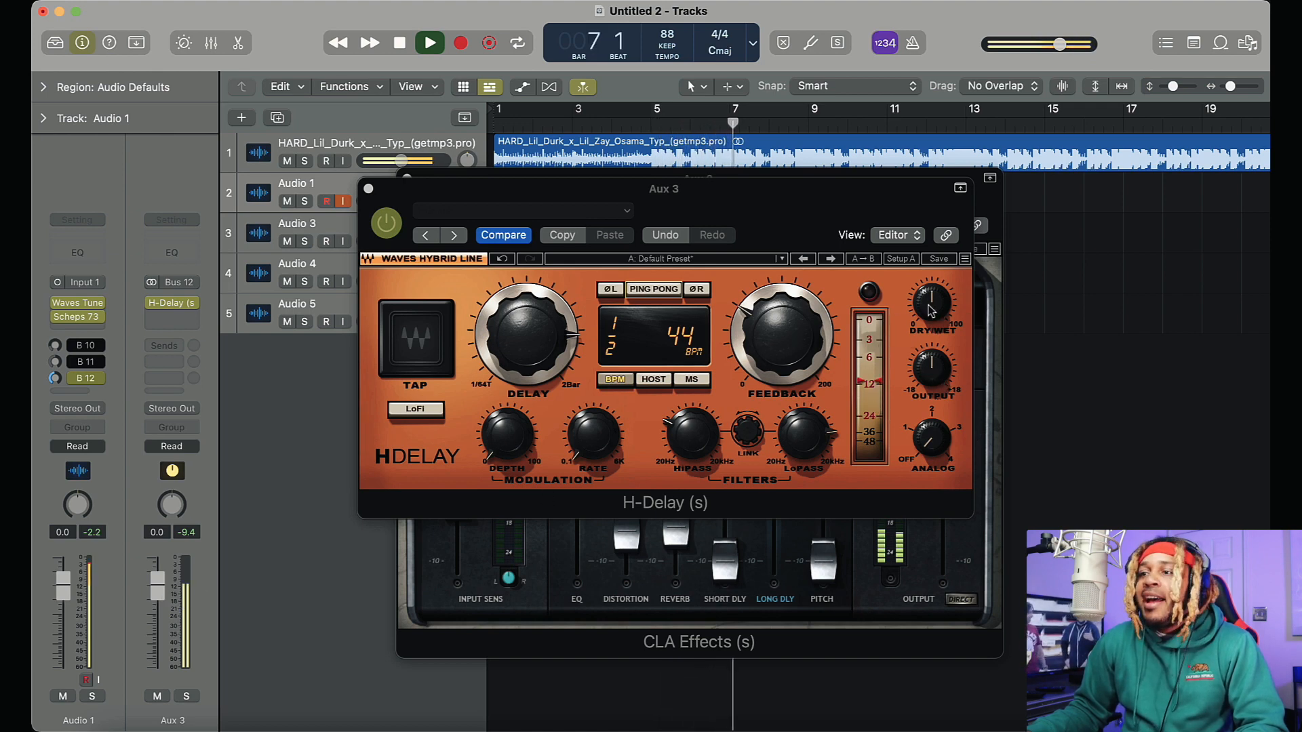
Raise the dry/wet mix and output level of H-Delay, and turn on LoFi and Ping Pong
{"action": "left_click_drag", "start_coordinate": [932, 303], "coordinate": [932, 285]}
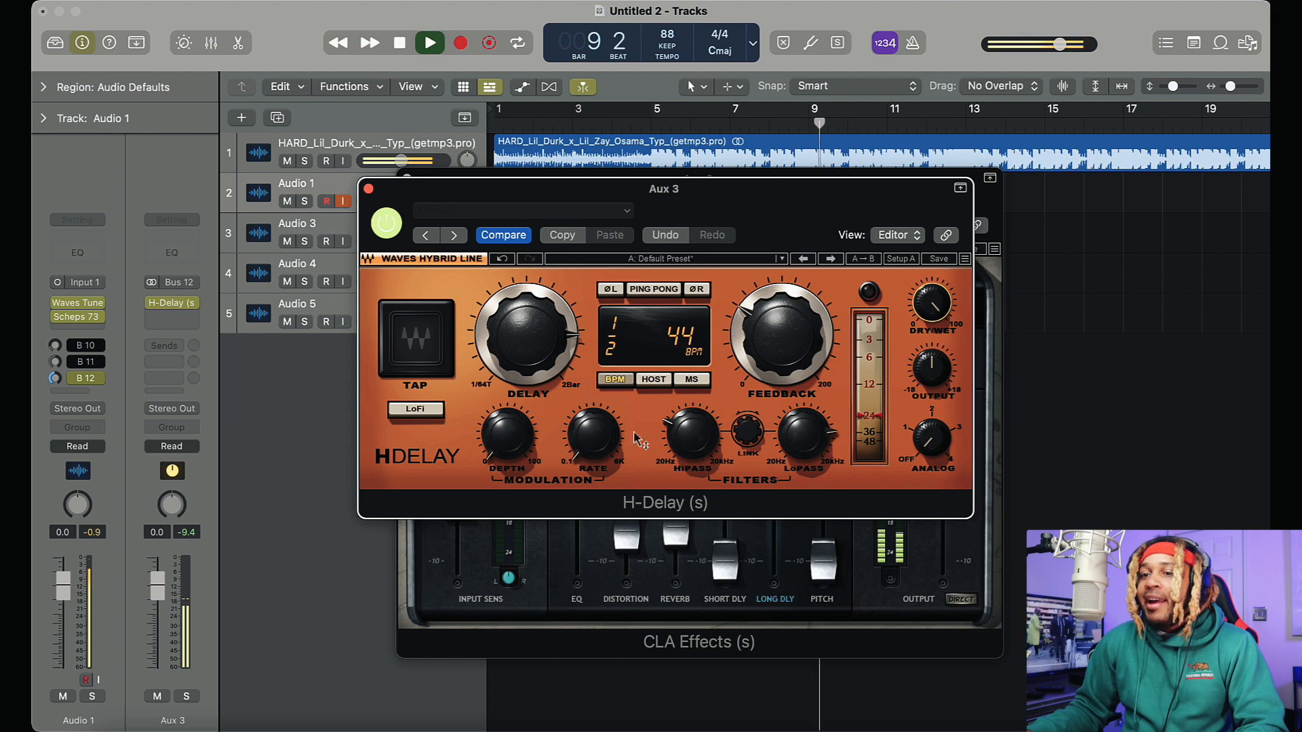
{"action": "left_click", "coordinate": [415, 409]}
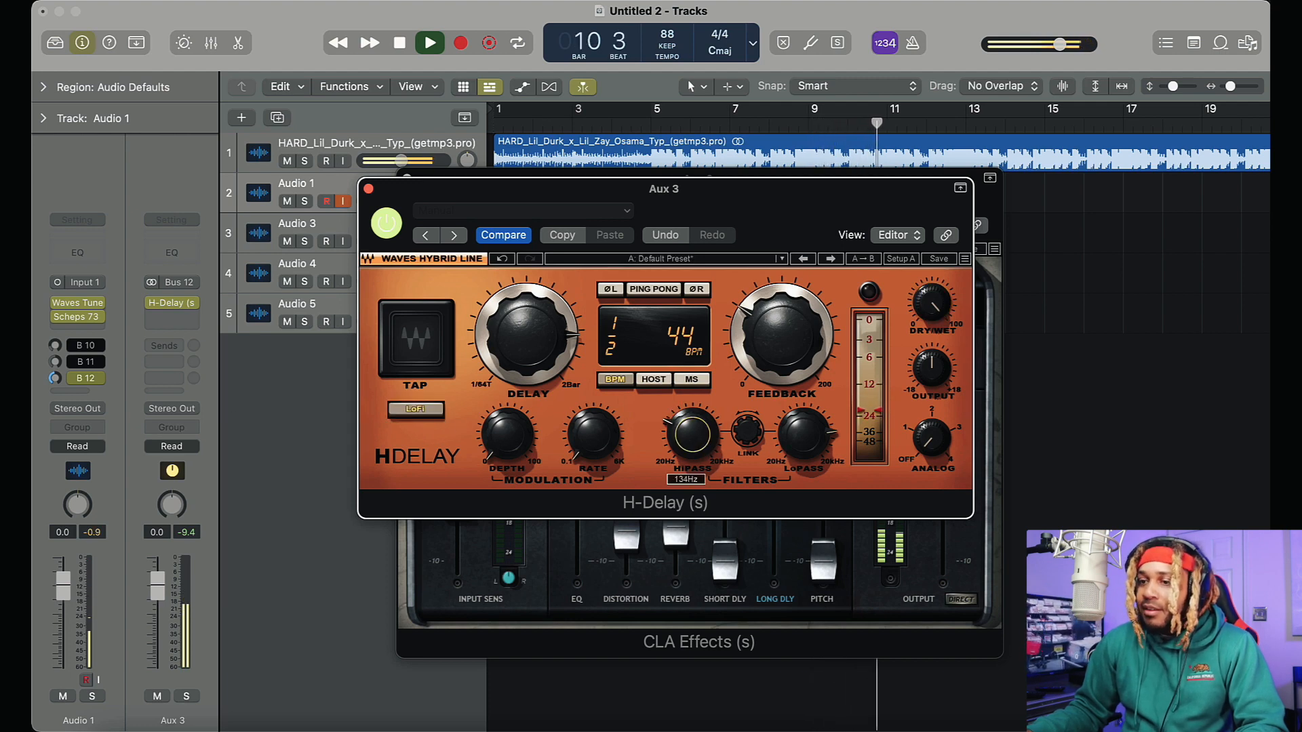
{"action": "left_click_drag", "start_coordinate": [949, 382], "coordinate": [947, 333]}
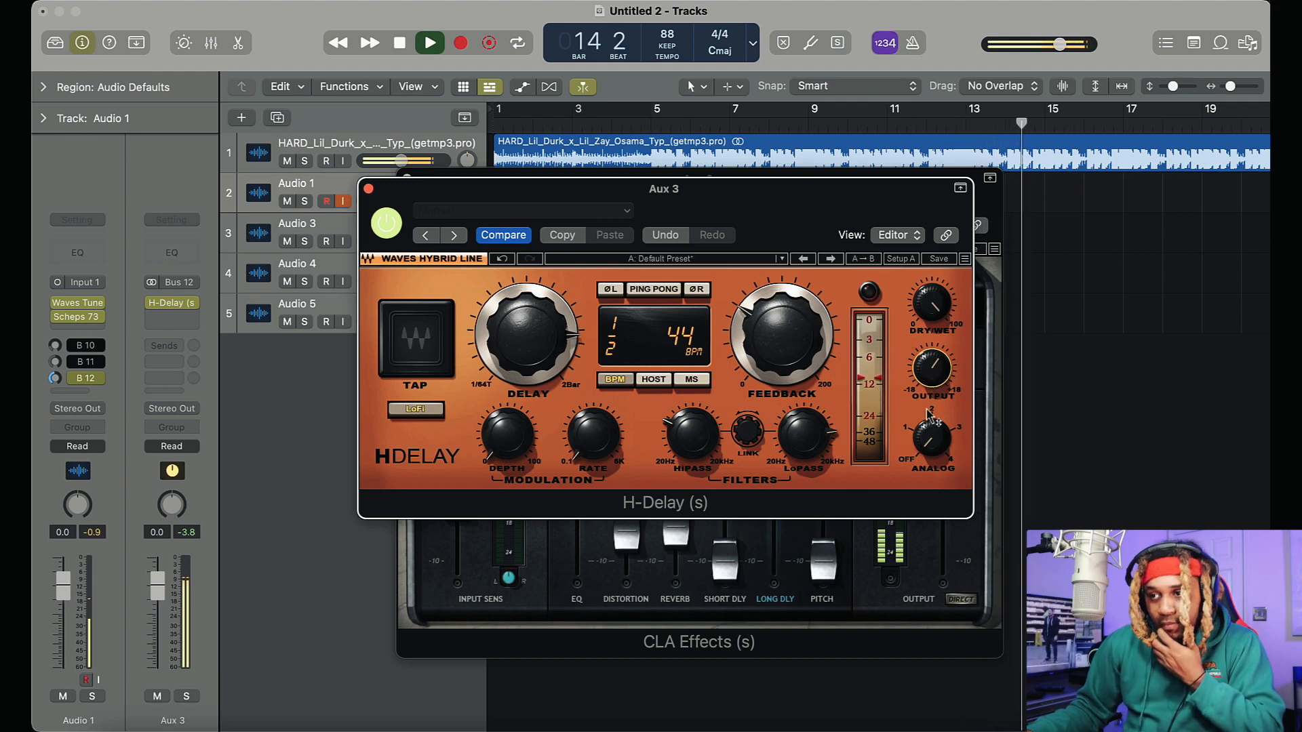
{"action": "left_click", "coordinate": [663, 290]}
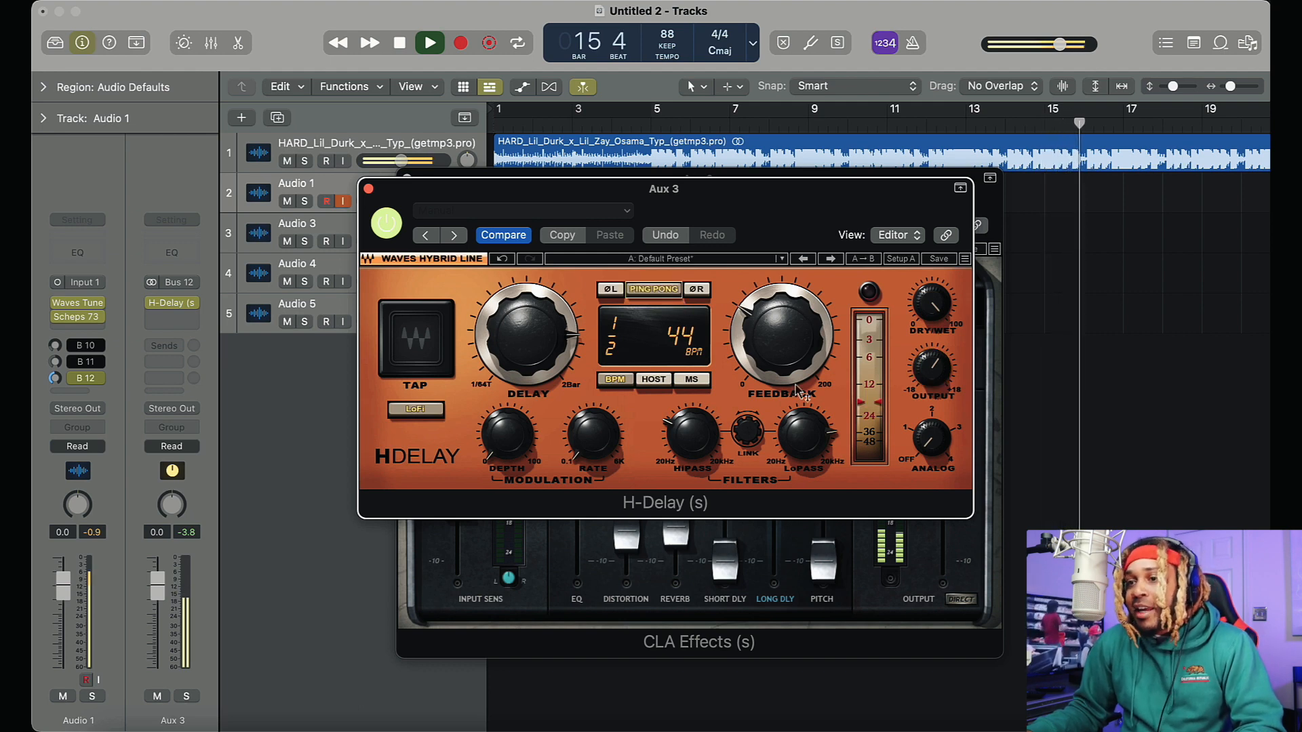
Turn off Ping Pong in H-Delay, try the feedback at 39 and about 86, and bring it back down
{"action": "mouse_move", "coordinate": [782, 336]}
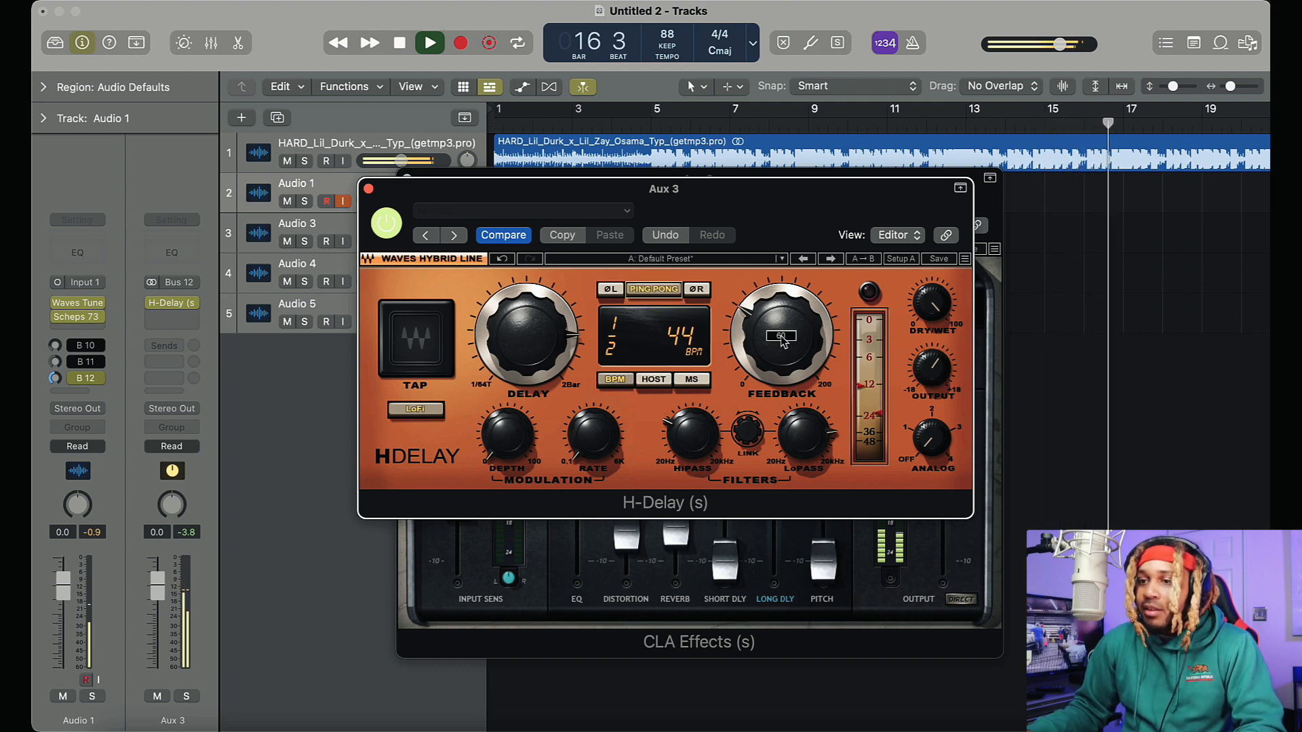
{"action": "left_click_drag", "start_coordinate": [783, 341], "coordinate": [778, 347]}
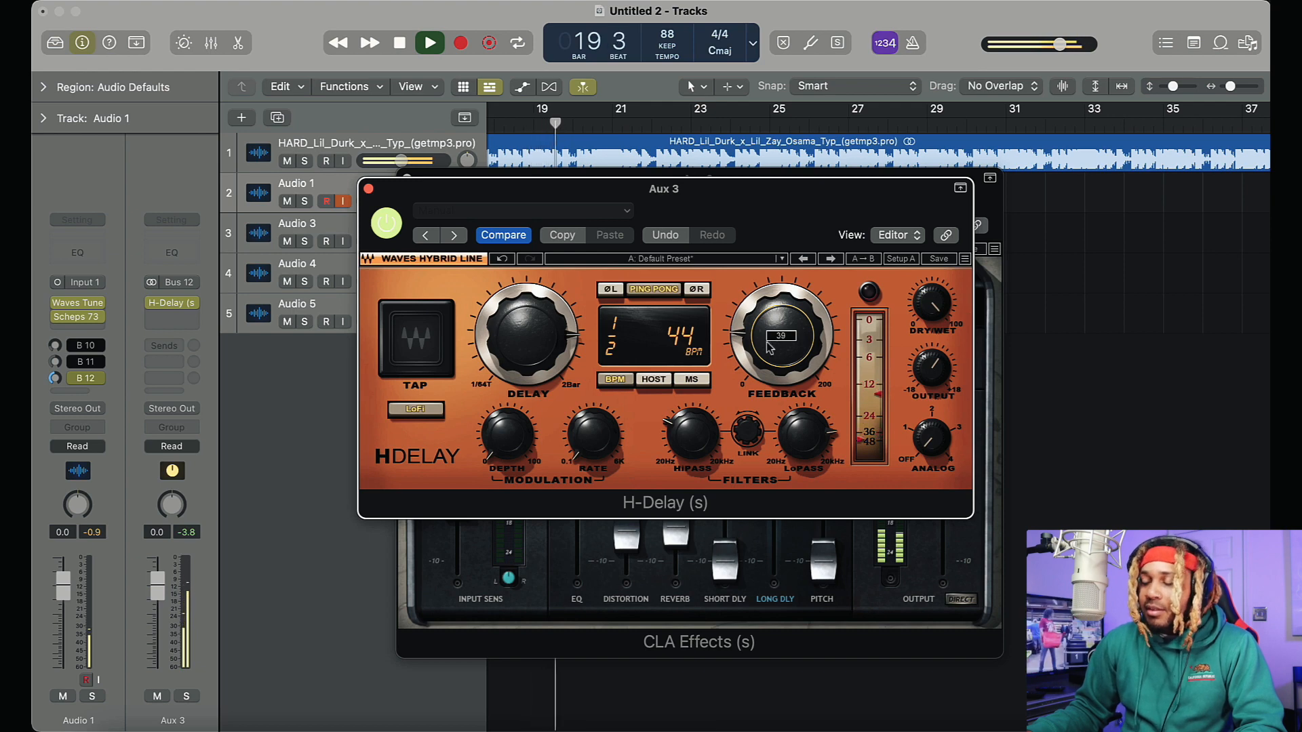
{"action": "left_click", "coordinate": [661, 291]}
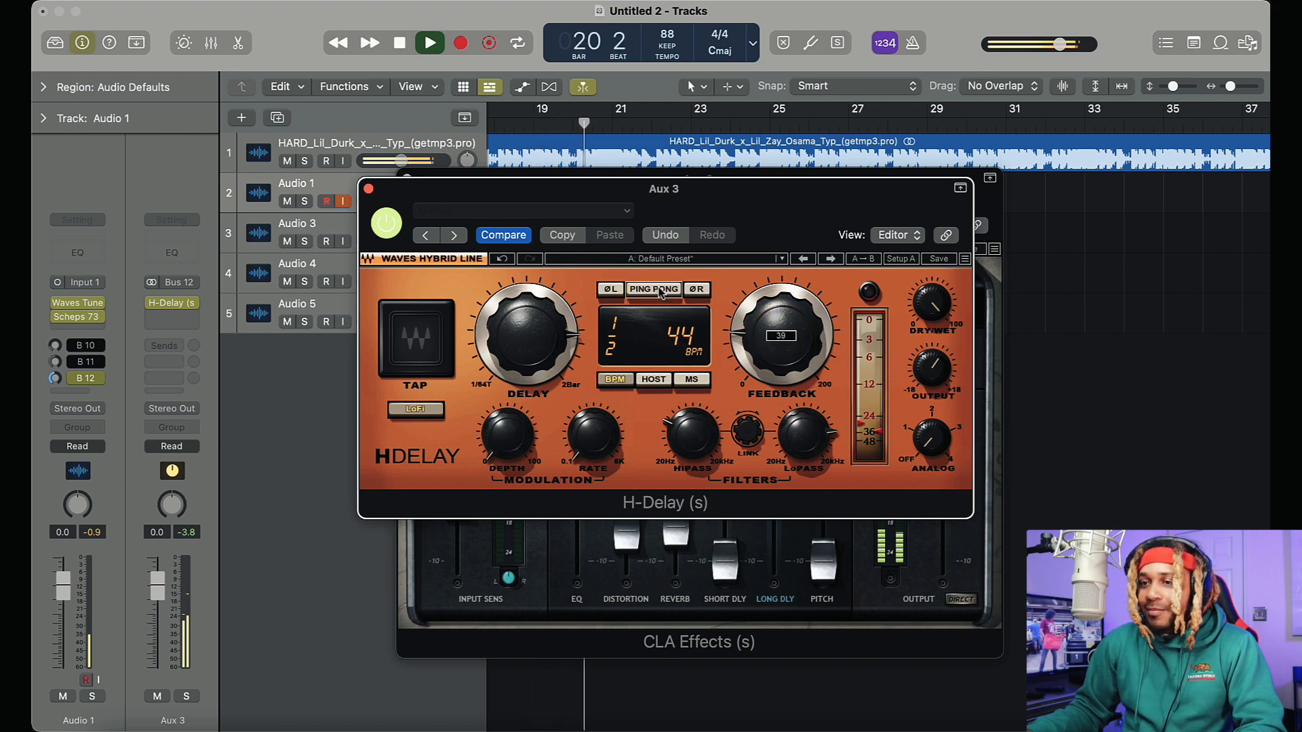
{"action": "left_click_drag", "start_coordinate": [784, 346], "coordinate": [783, 312]}
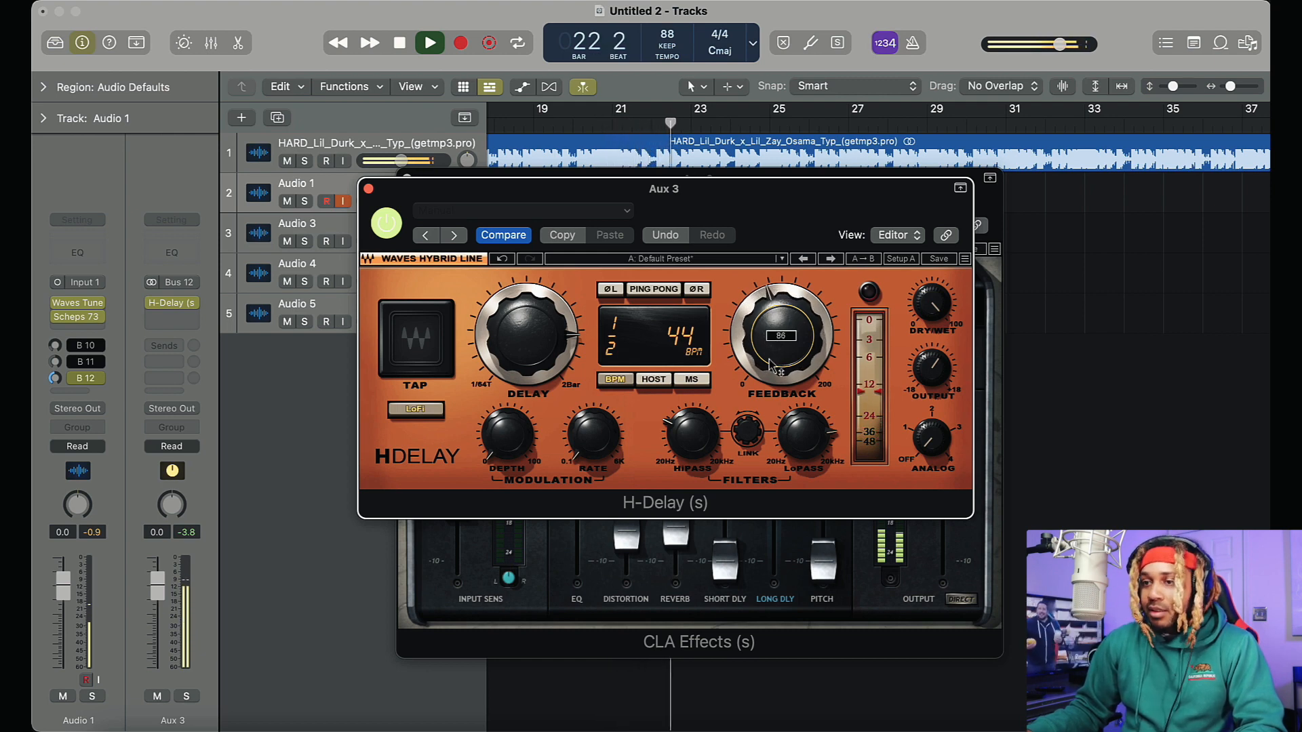
{"action": "left_click_drag", "start_coordinate": [774, 362], "coordinate": [774, 390]}
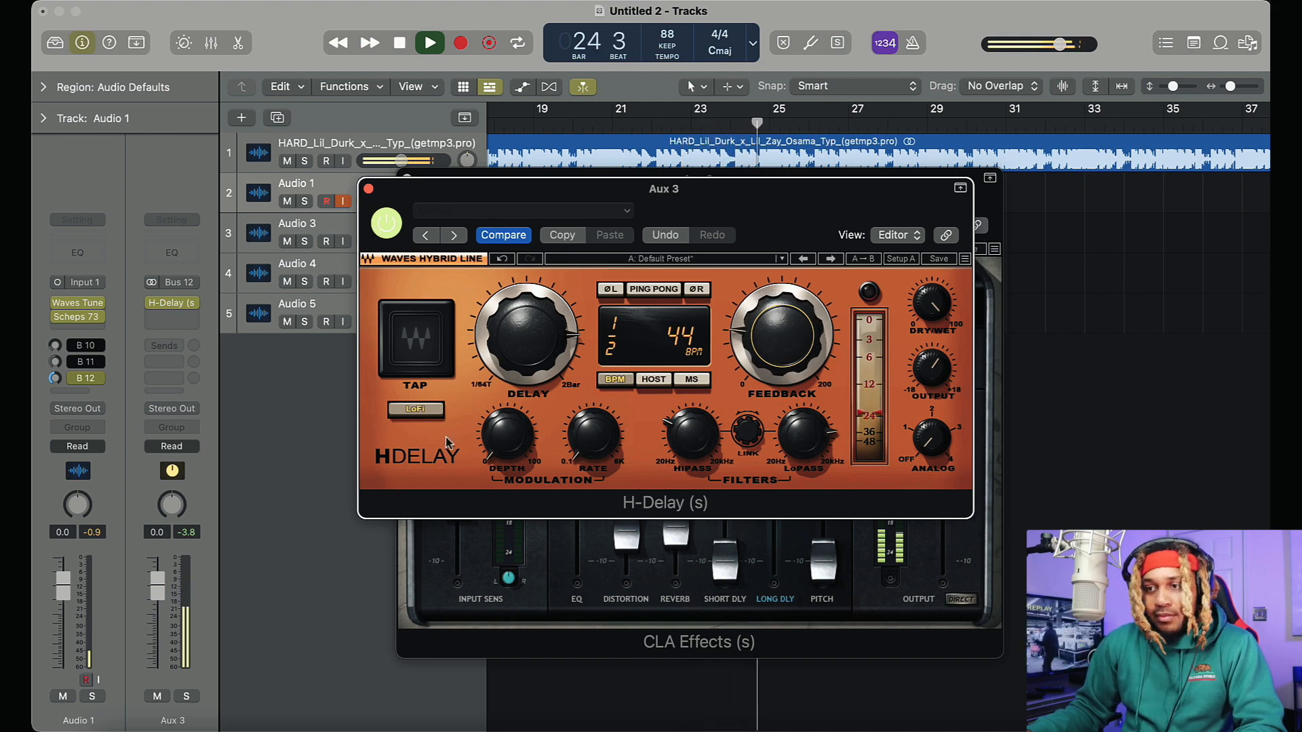
Briefly bypass H-Delay, stop playback and return to the project start, and turn off the Bus 12 send on Audio 1
{"action": "left_click", "coordinate": [391, 229]}
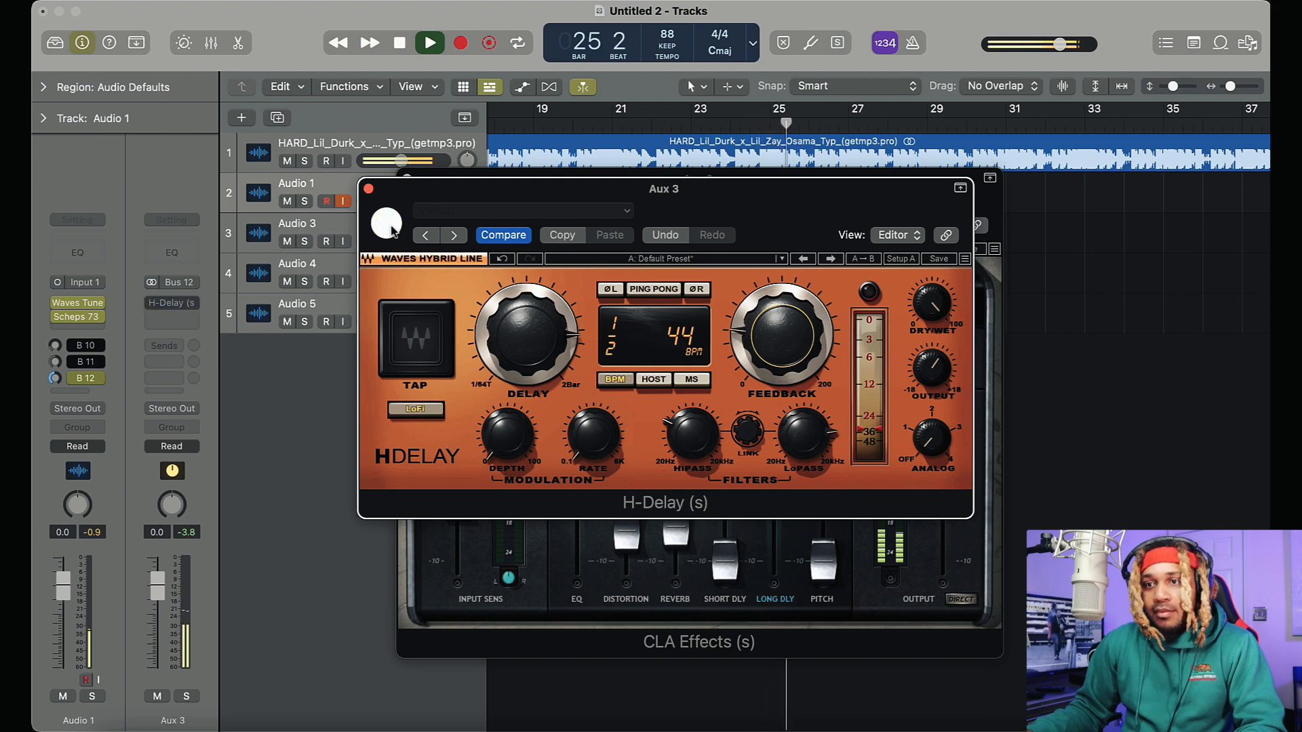
{"action": "key", "text": "space"}
{"action": "key", "text": "Return"}
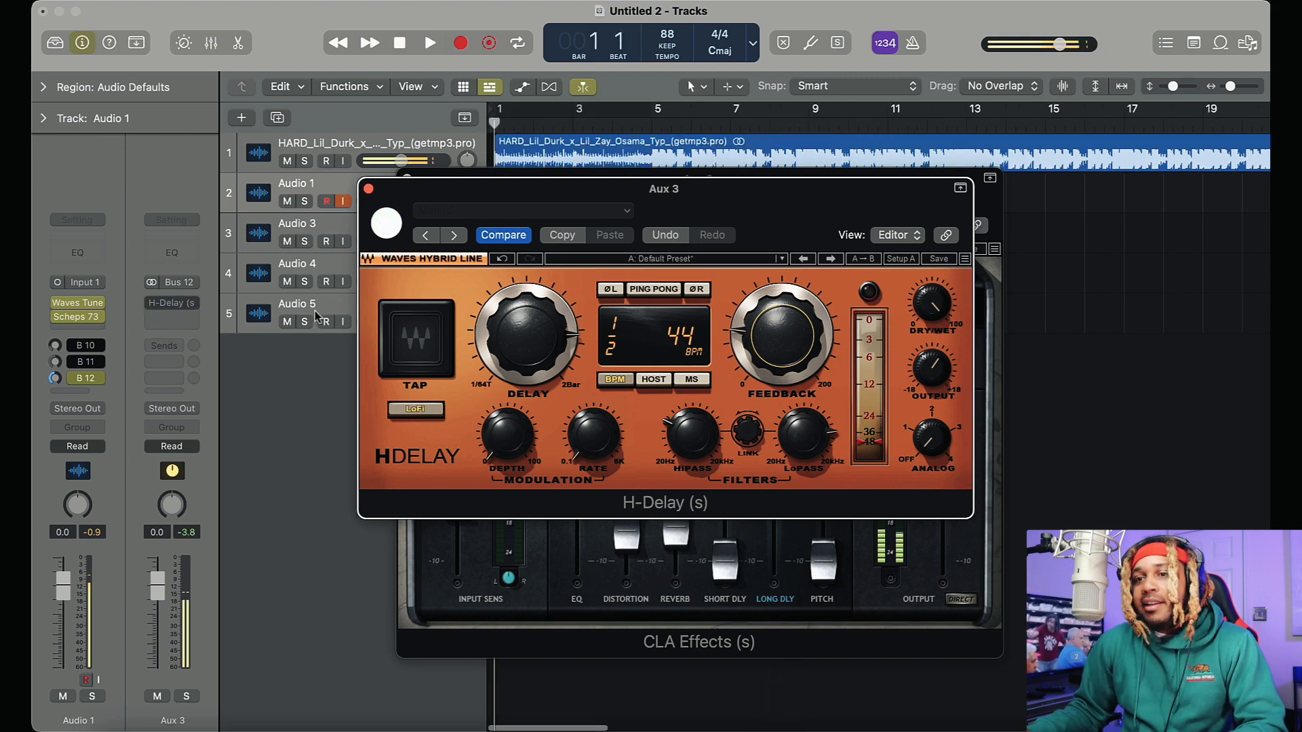
{"action": "left_click", "coordinate": [398, 230]}
{"action": "left_click", "coordinate": [74, 380]}
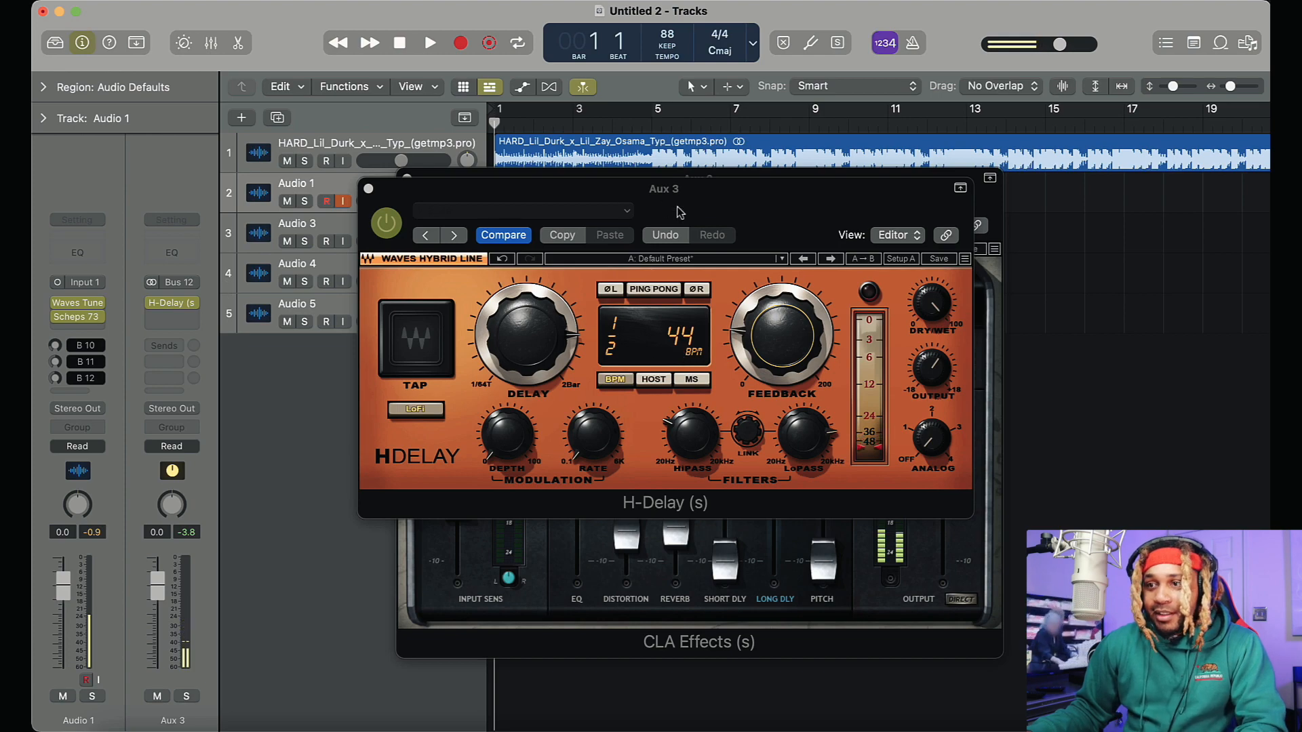
Check the Bus 11 send on Audio 1 and close the H-Delay and CLA Effects plug-in windows
{"action": "left_click_drag", "start_coordinate": [680, 212], "coordinate": [735, 629]}
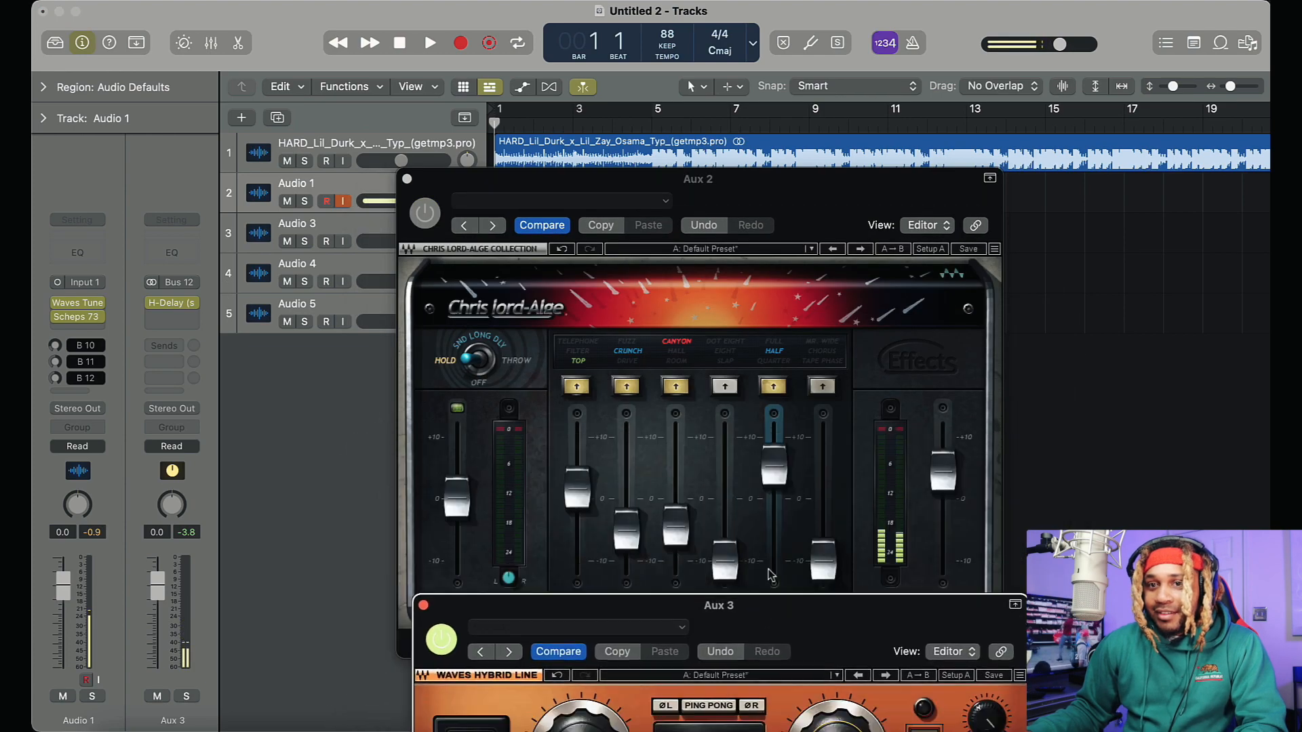
{"action": "left_click_drag", "start_coordinate": [768, 570], "coordinate": [799, 292]}
{"action": "left_click", "coordinate": [112, 366]}
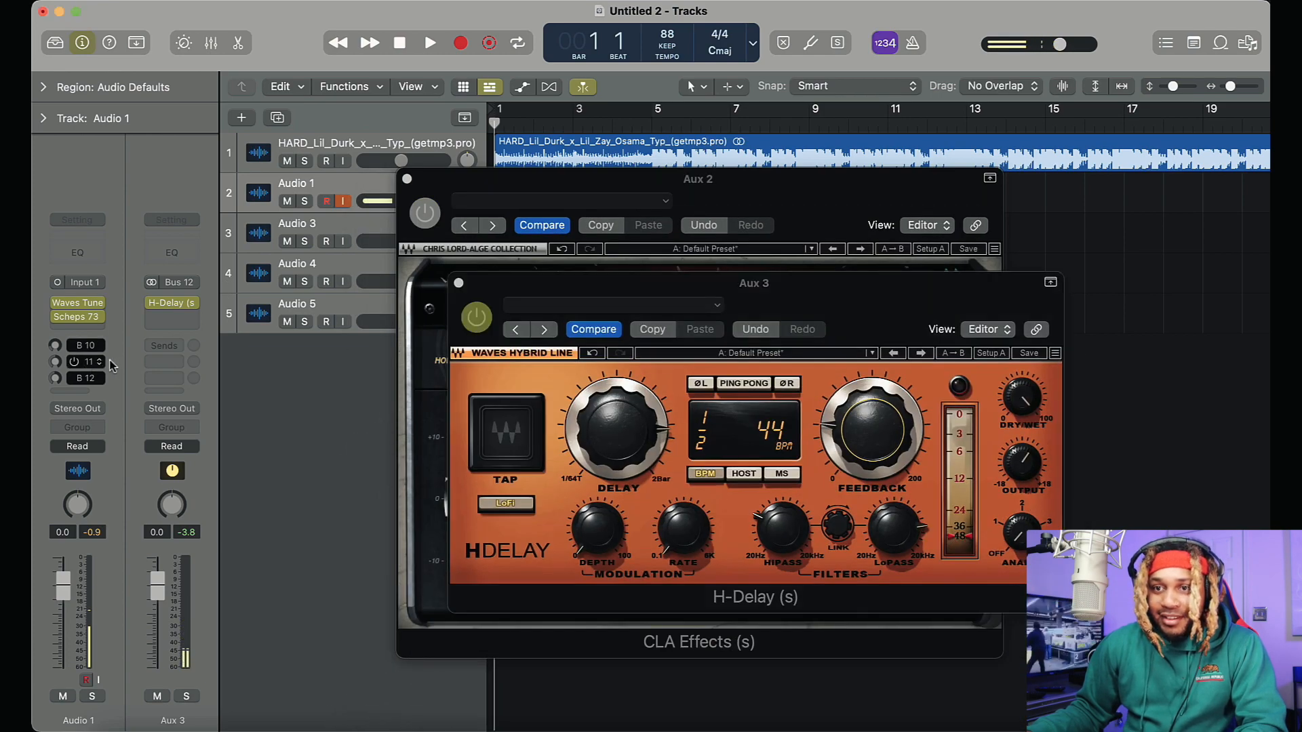
{"action": "left_click", "coordinate": [80, 365]}
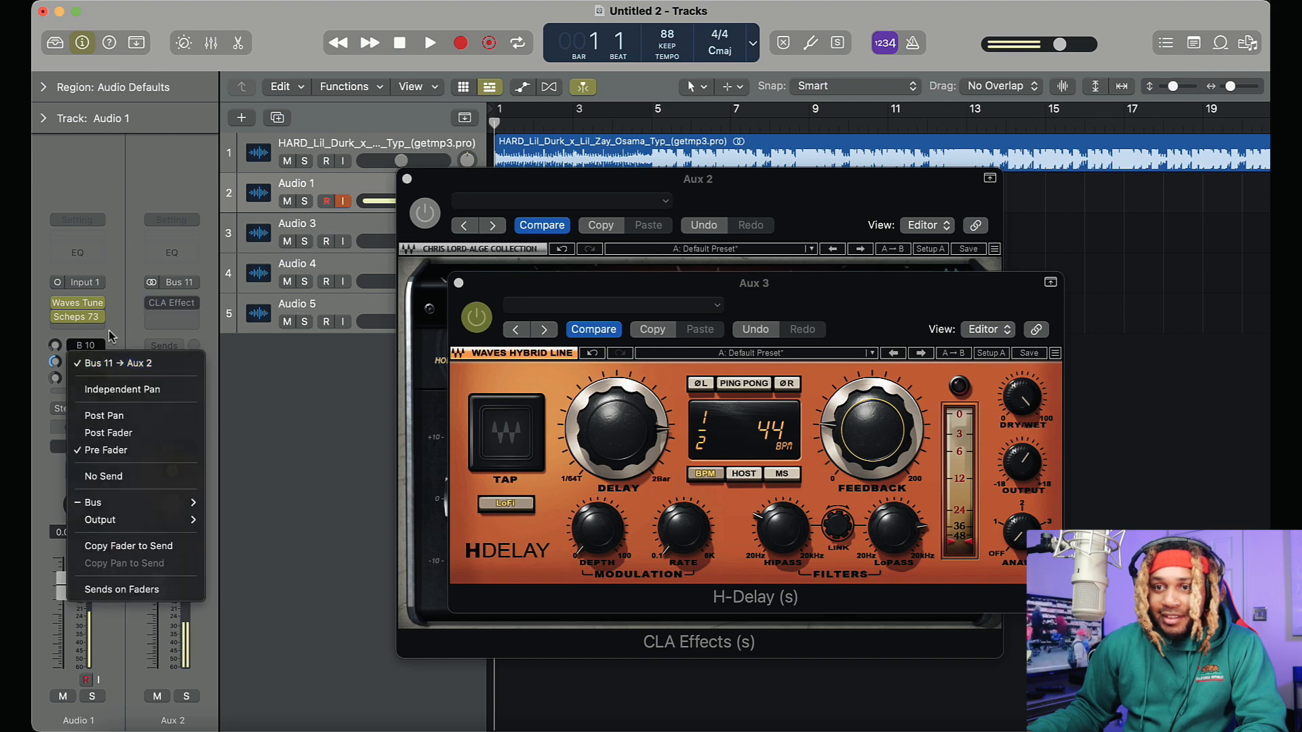
{"action": "left_click", "coordinate": [80, 365]}
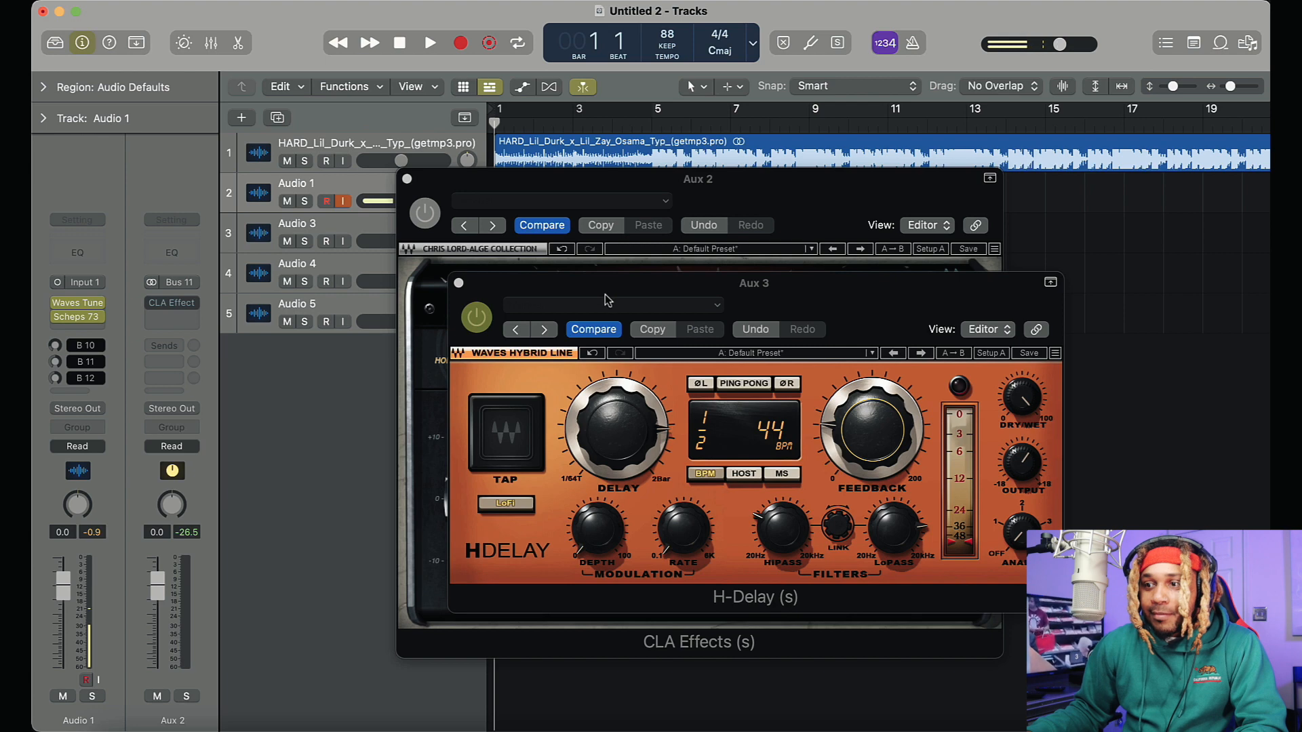
{"action": "left_click", "coordinate": [458, 283]}
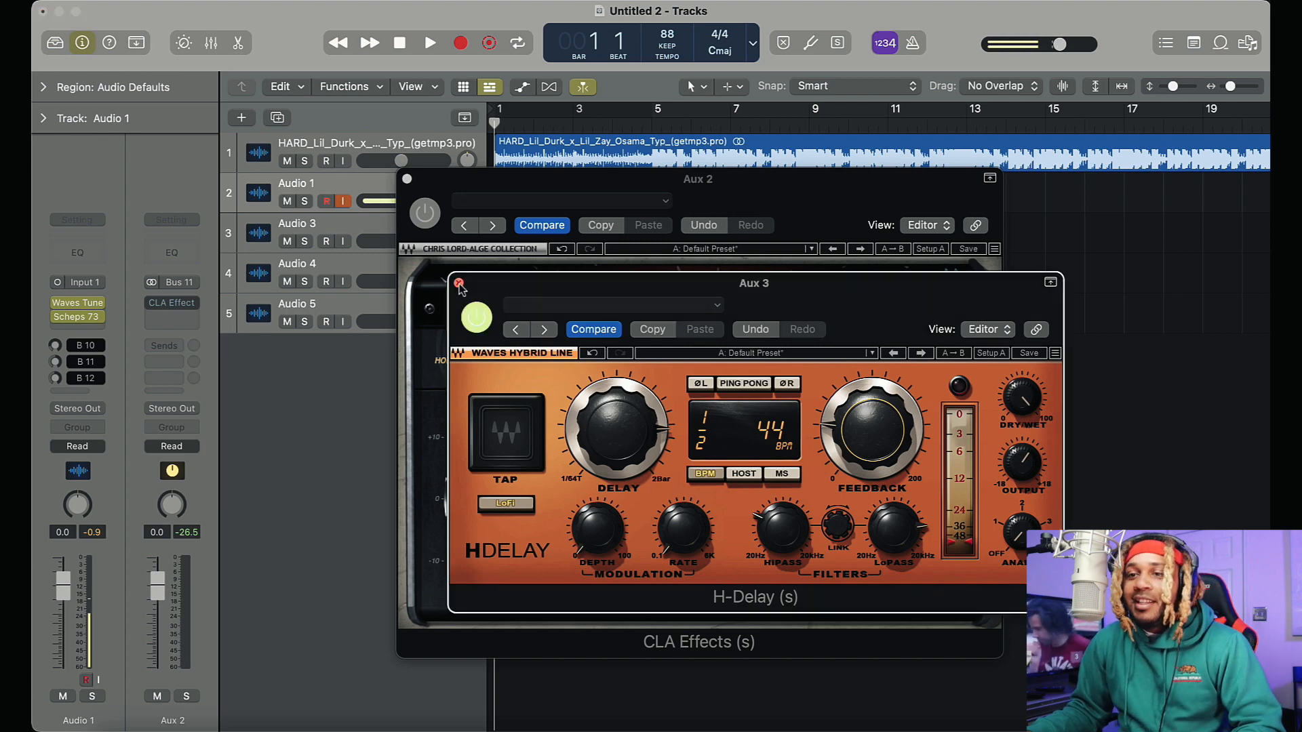
{"action": "left_click", "coordinate": [404, 180]}
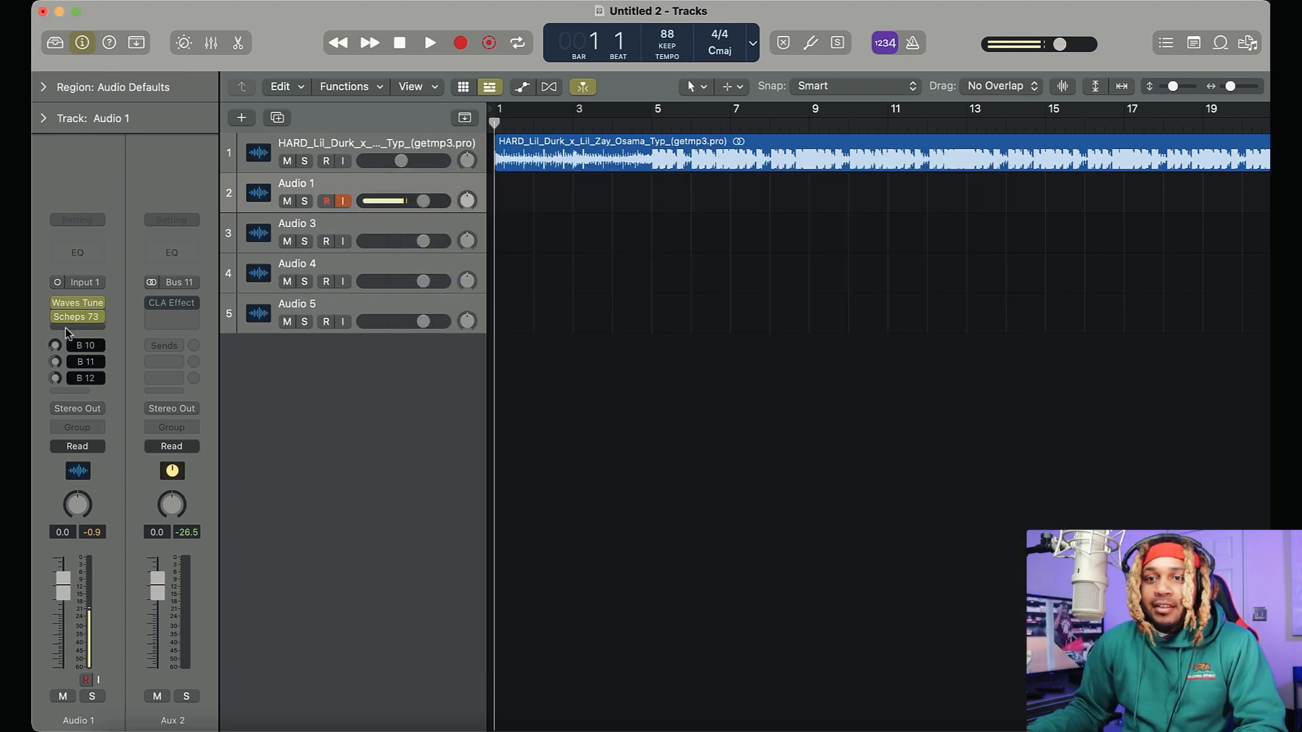
Reopen H-Delay on Aux 3 with the Bus 12 send off, and bypass both H-Delay and Waves Tune
{"action": "left_click", "coordinate": [93, 379]}
{"action": "left_click", "coordinate": [95, 378]}
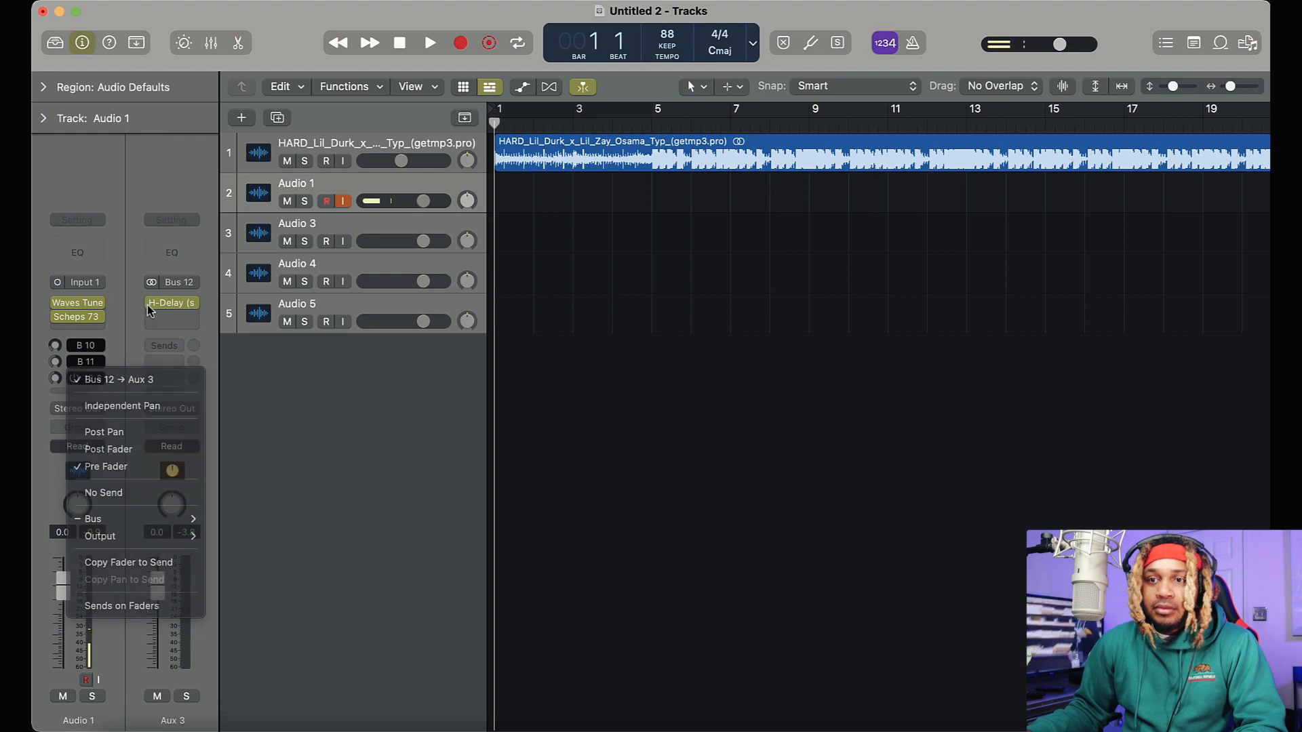
{"action": "left_click", "coordinate": [175, 305]}
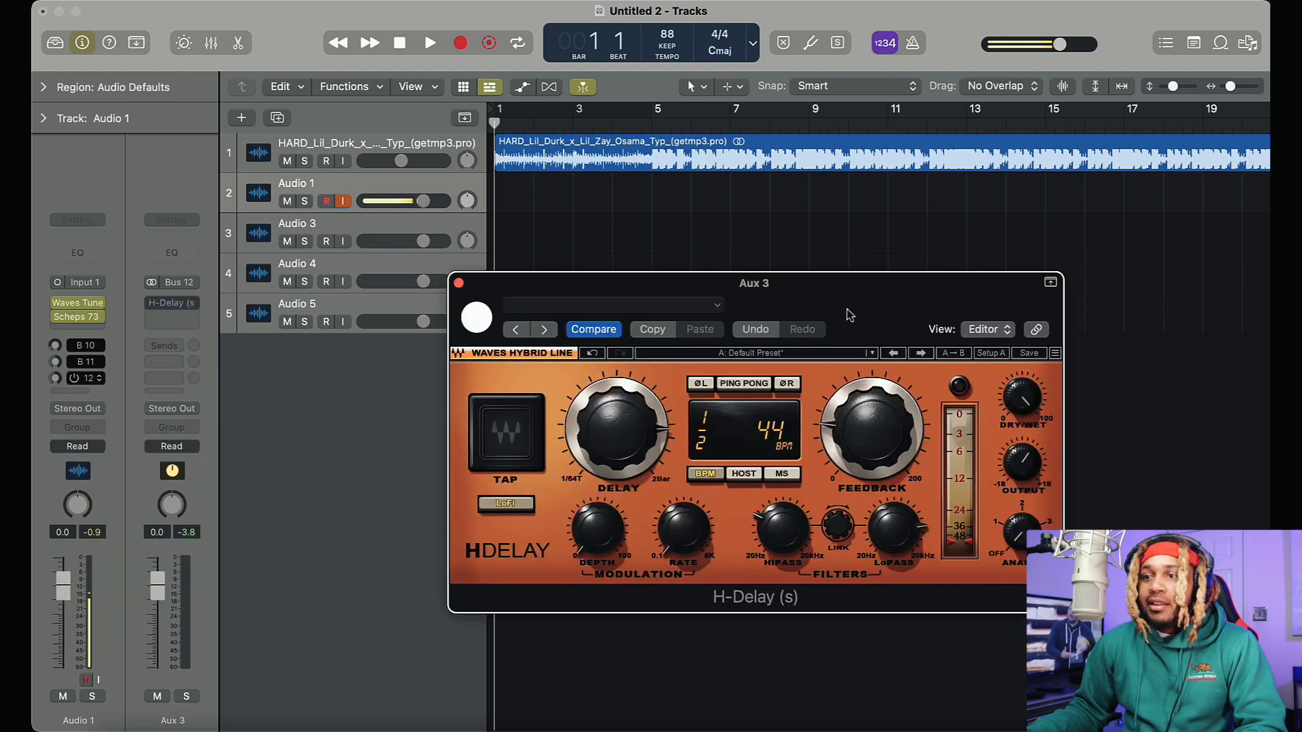
{"action": "left_click_drag", "start_coordinate": [850, 315], "coordinate": [898, 218]}
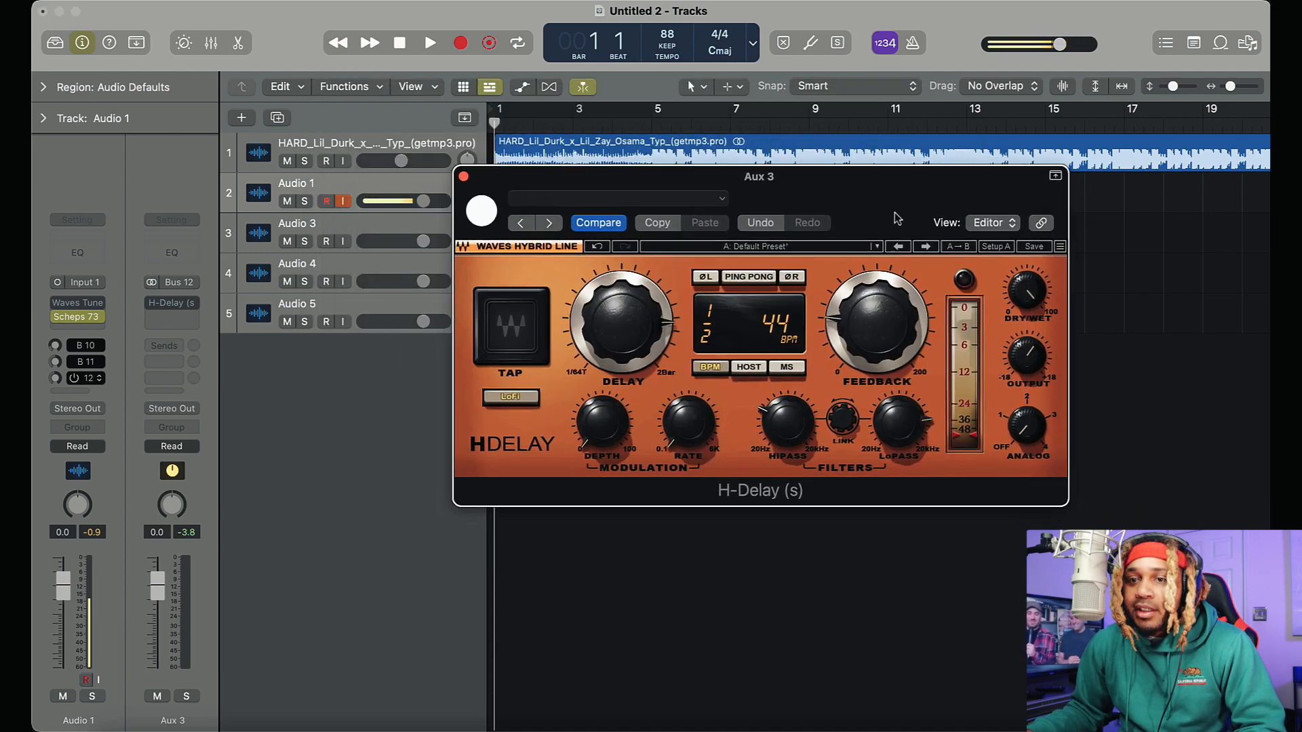
Insert the Waves MannyM Delay (s) plug-in below H-Delay on Aux 3
{"action": "left_click", "coordinate": [178, 319]}
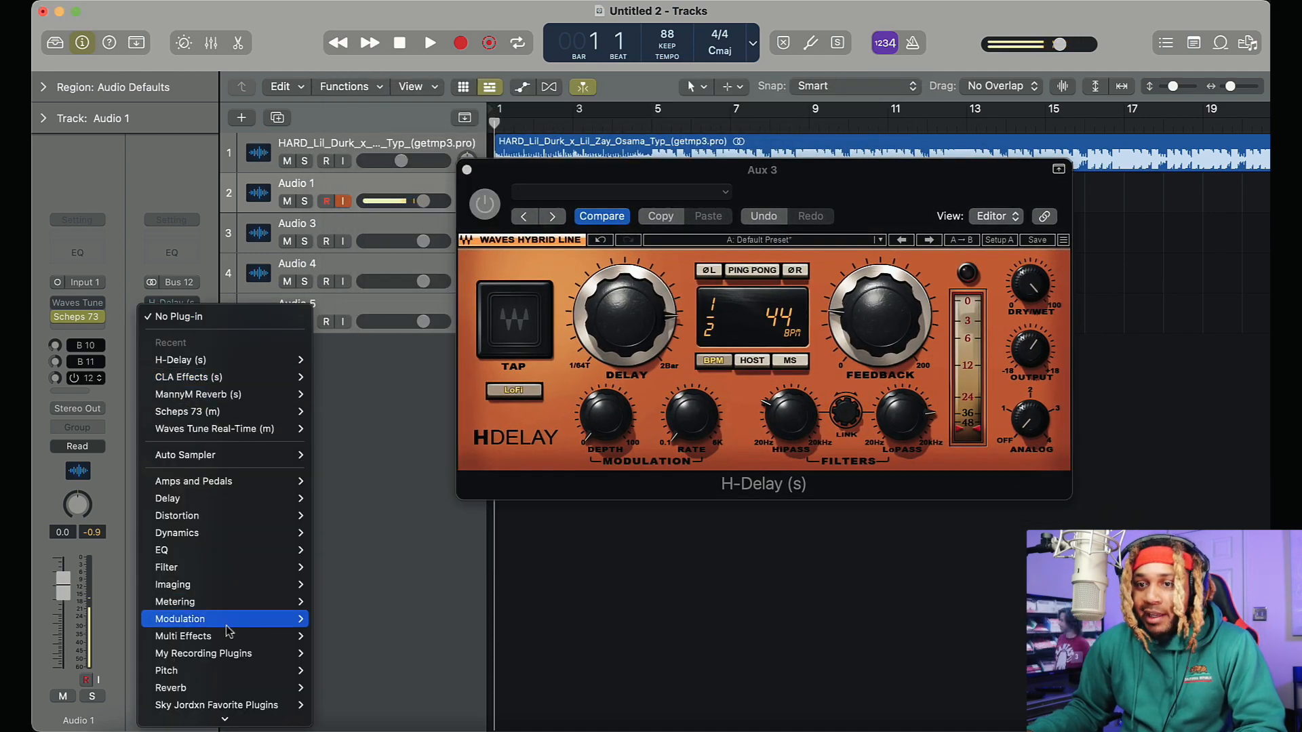
{"action": "mouse_move", "coordinate": [255, 697]}
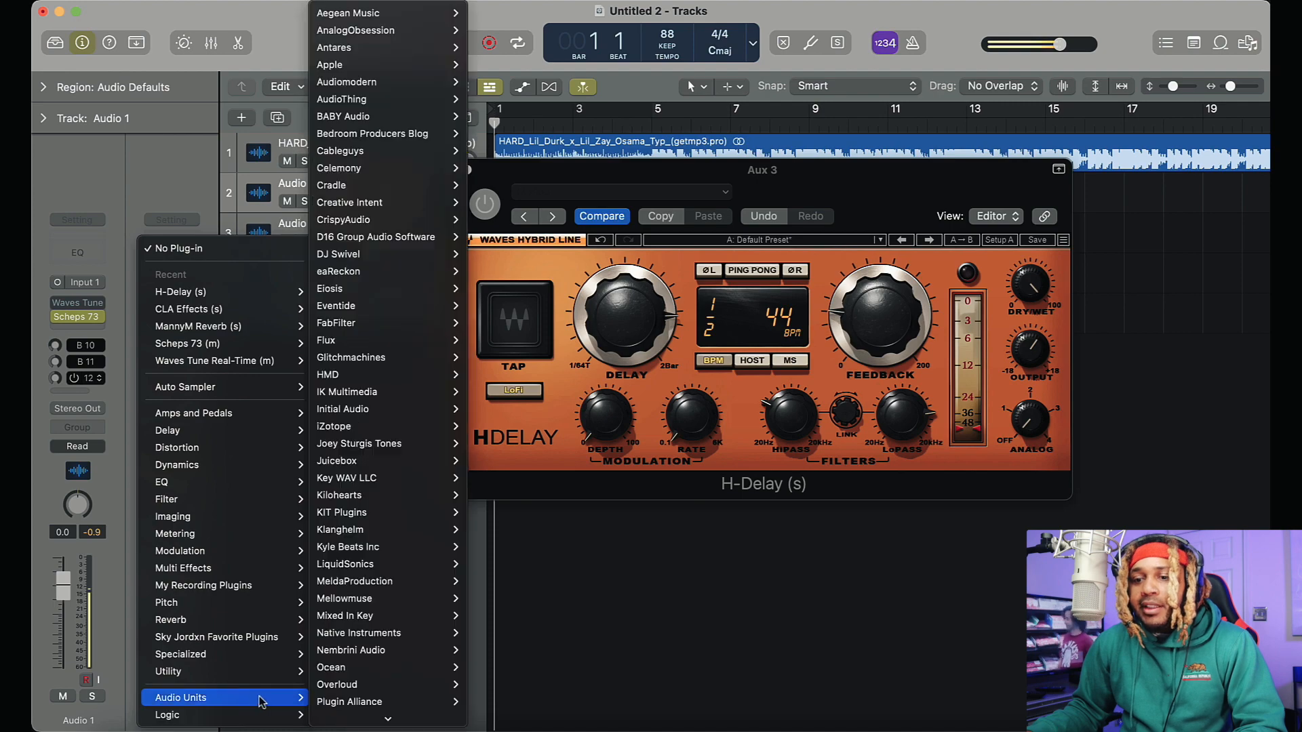
{"action": "mouse_move", "coordinate": [373, 680]}
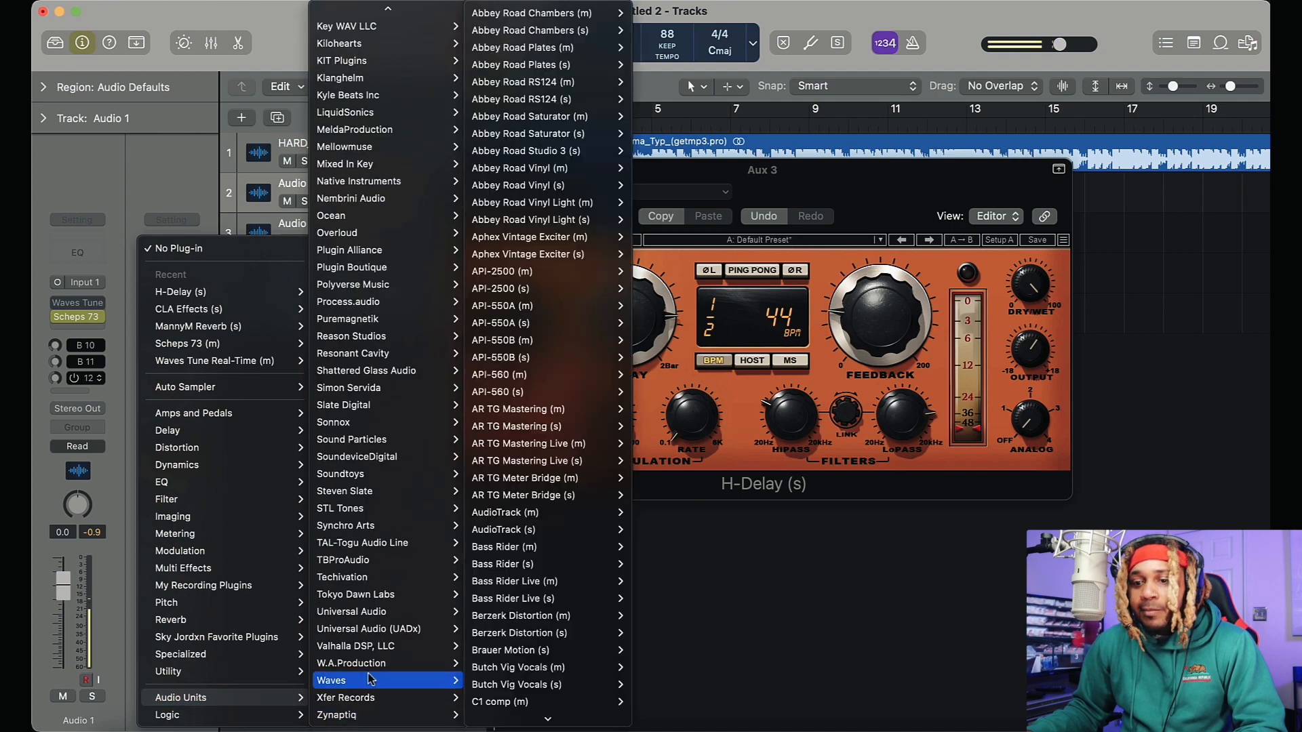
{"action": "mouse_move", "coordinate": [510, 730]}
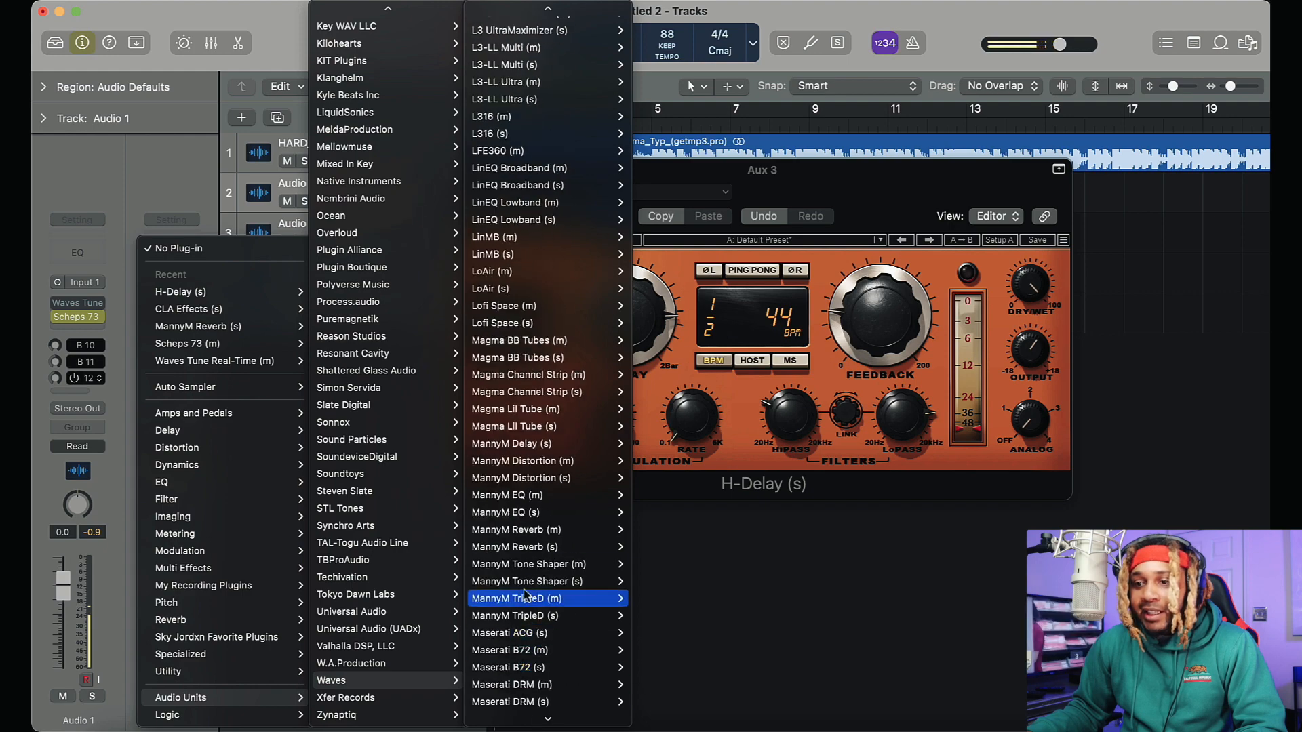
{"action": "mouse_move", "coordinate": [538, 461]}
{"action": "left_click", "coordinate": [653, 461]}
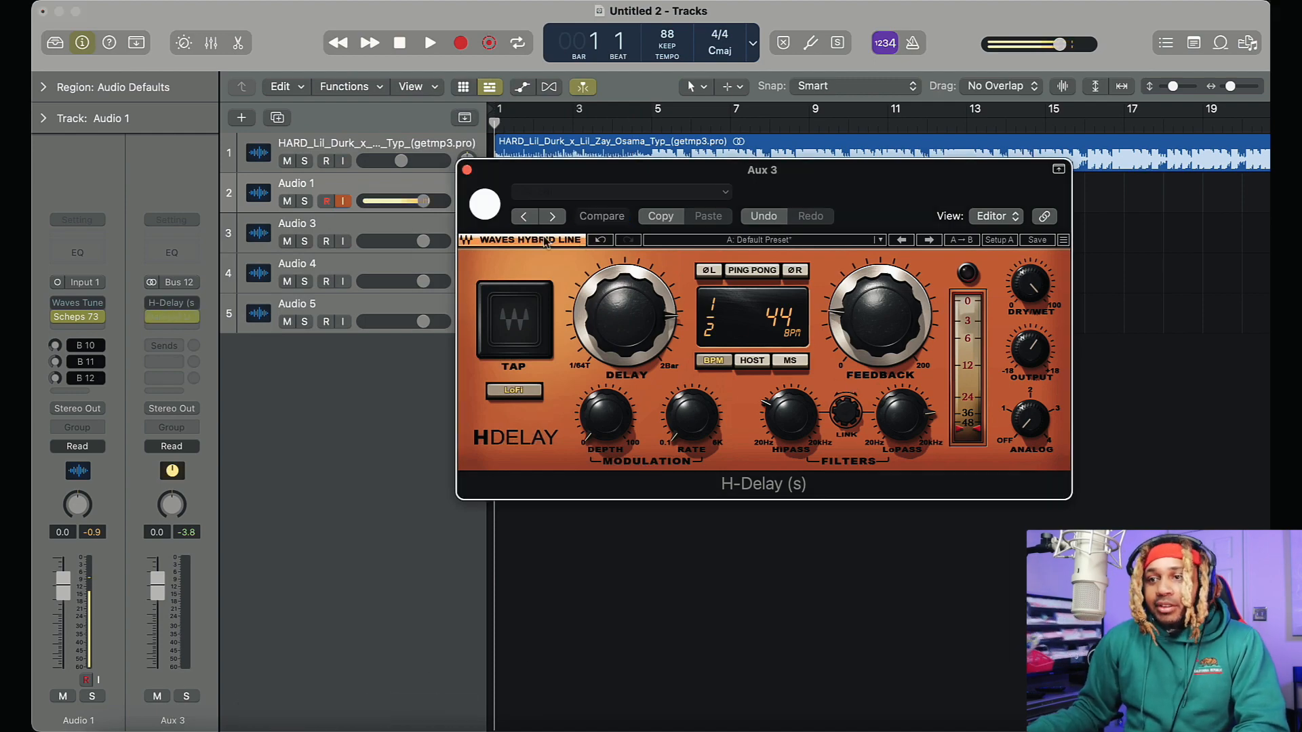
{"action": "left_click_drag", "start_coordinate": [795, 244], "coordinate": [760, 166]}
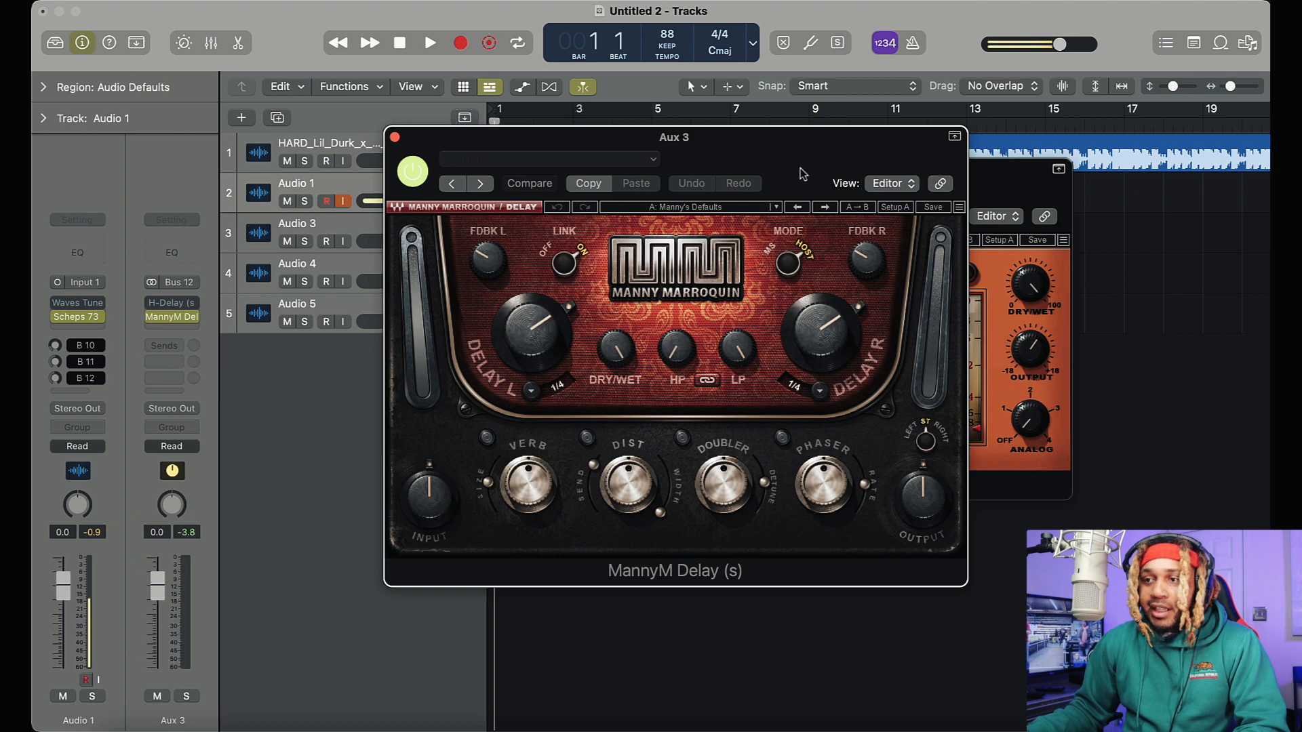
{"action": "left_click", "coordinate": [532, 393]}
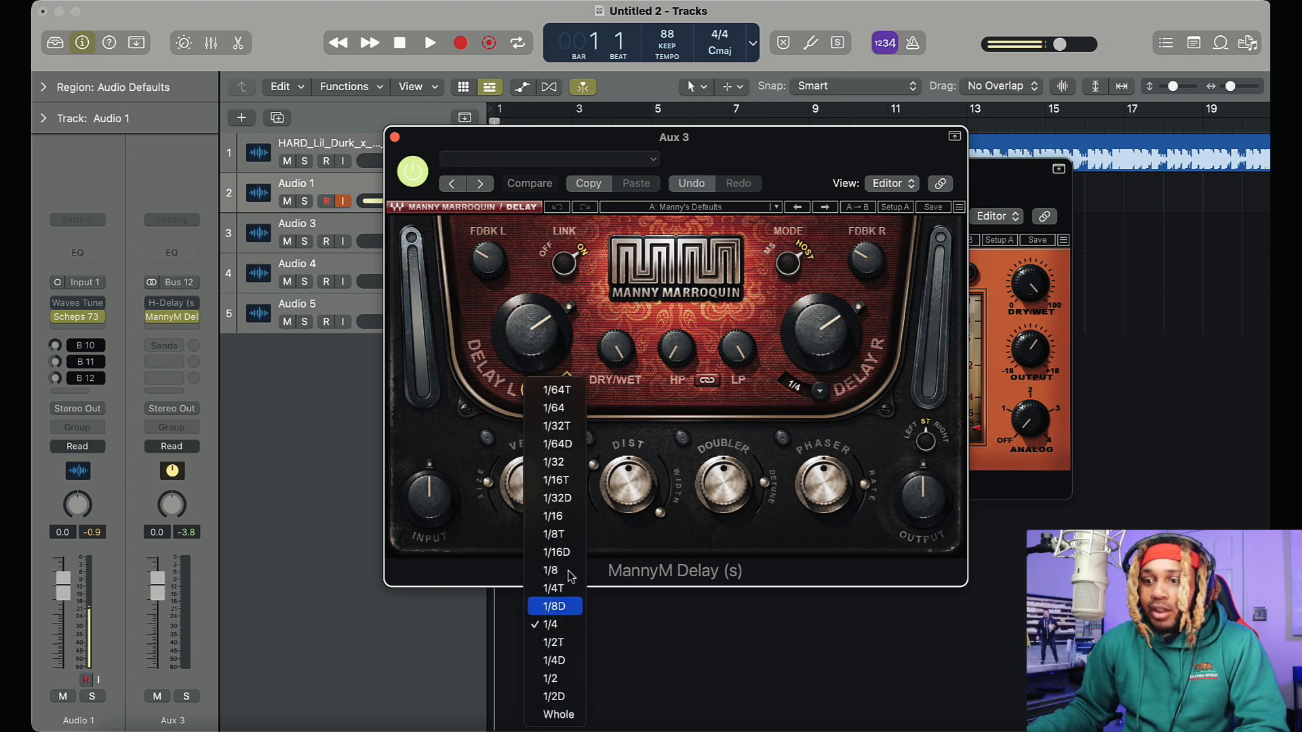
{"action": "left_click", "coordinate": [621, 302]}
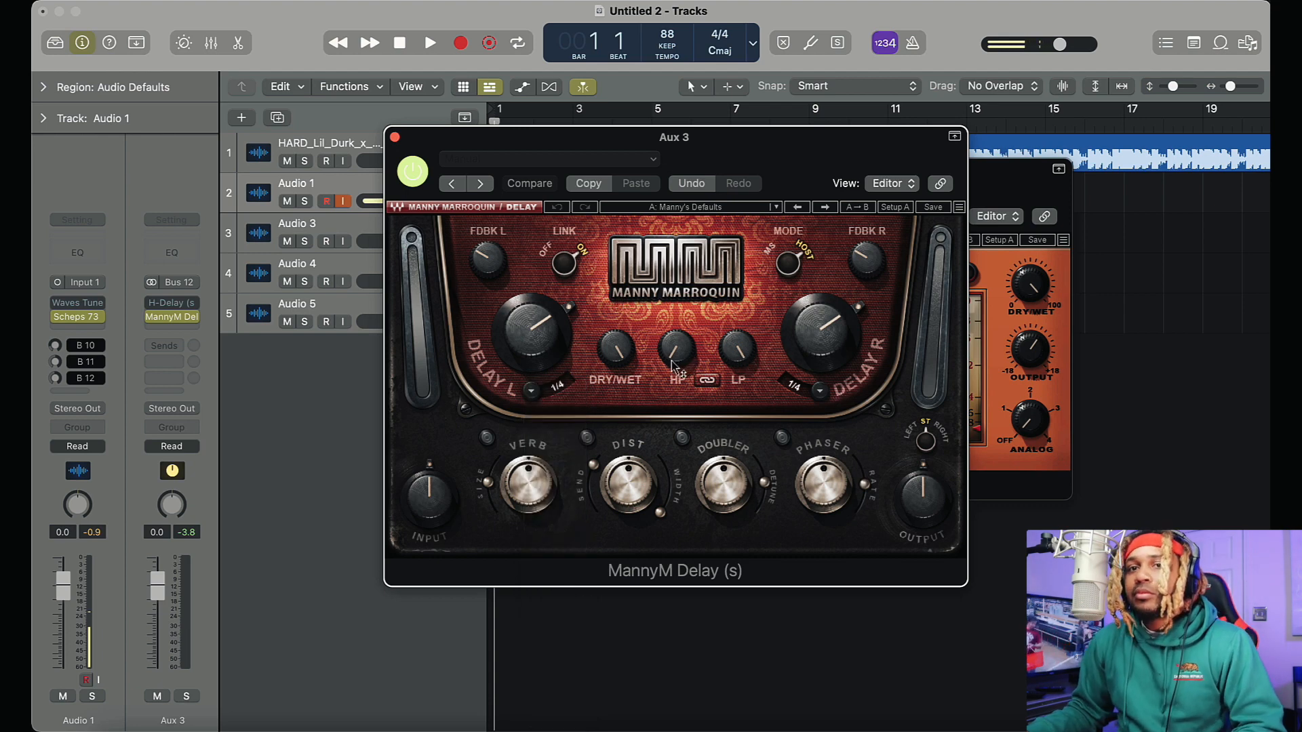
{"action": "left_click", "coordinate": [705, 382]}
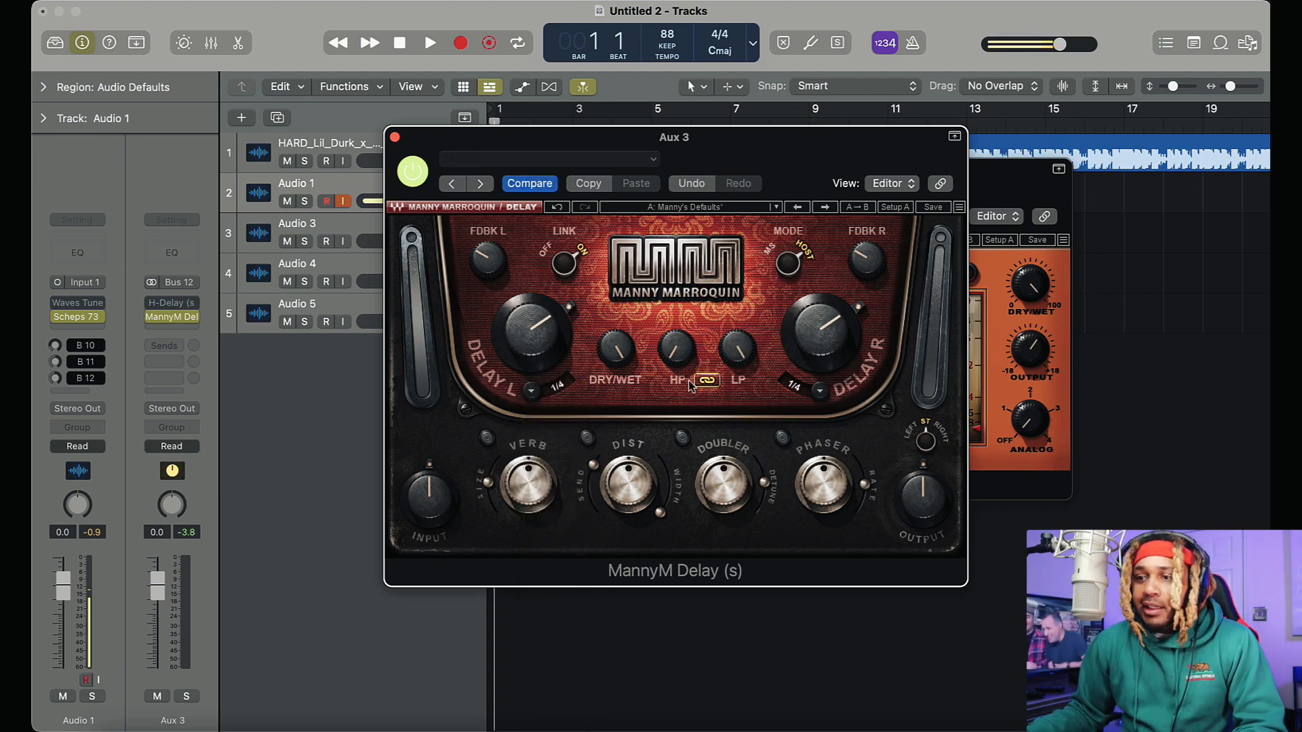
{"action": "left_click", "coordinate": [678, 348]}
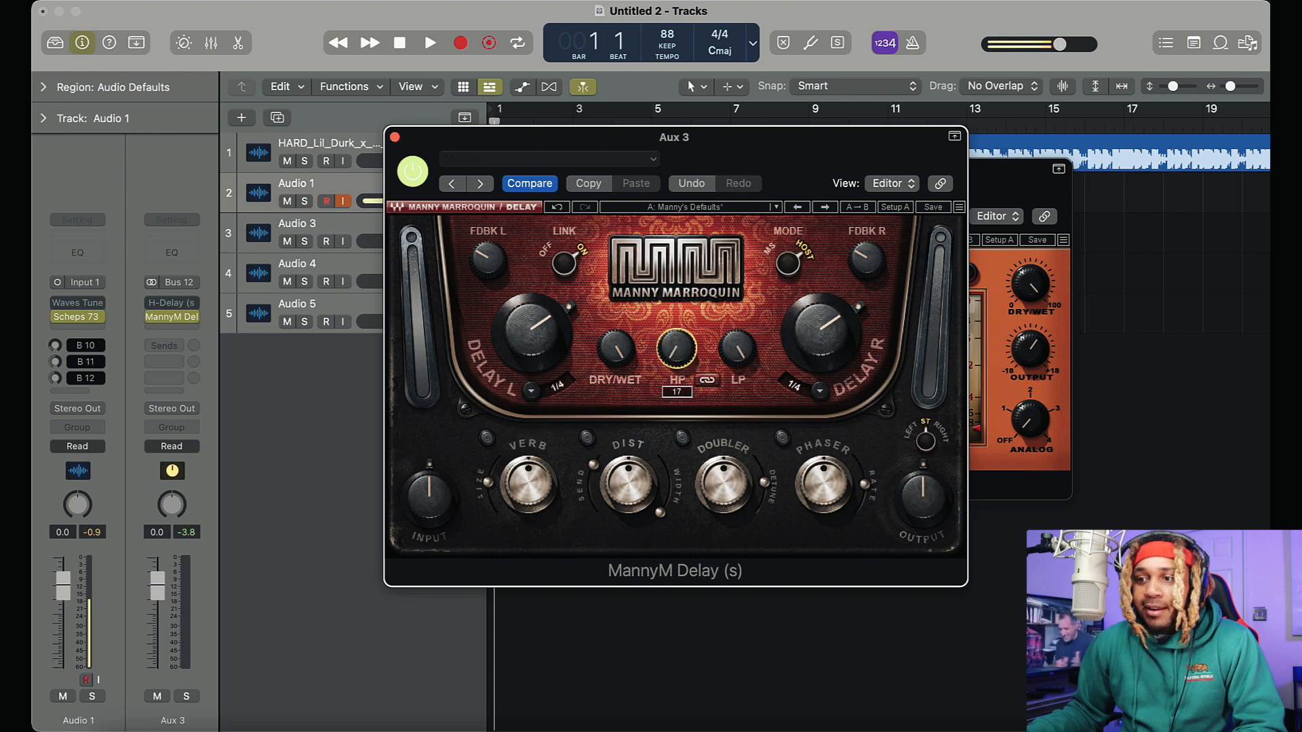
{"action": "left_click", "coordinate": [618, 343]}
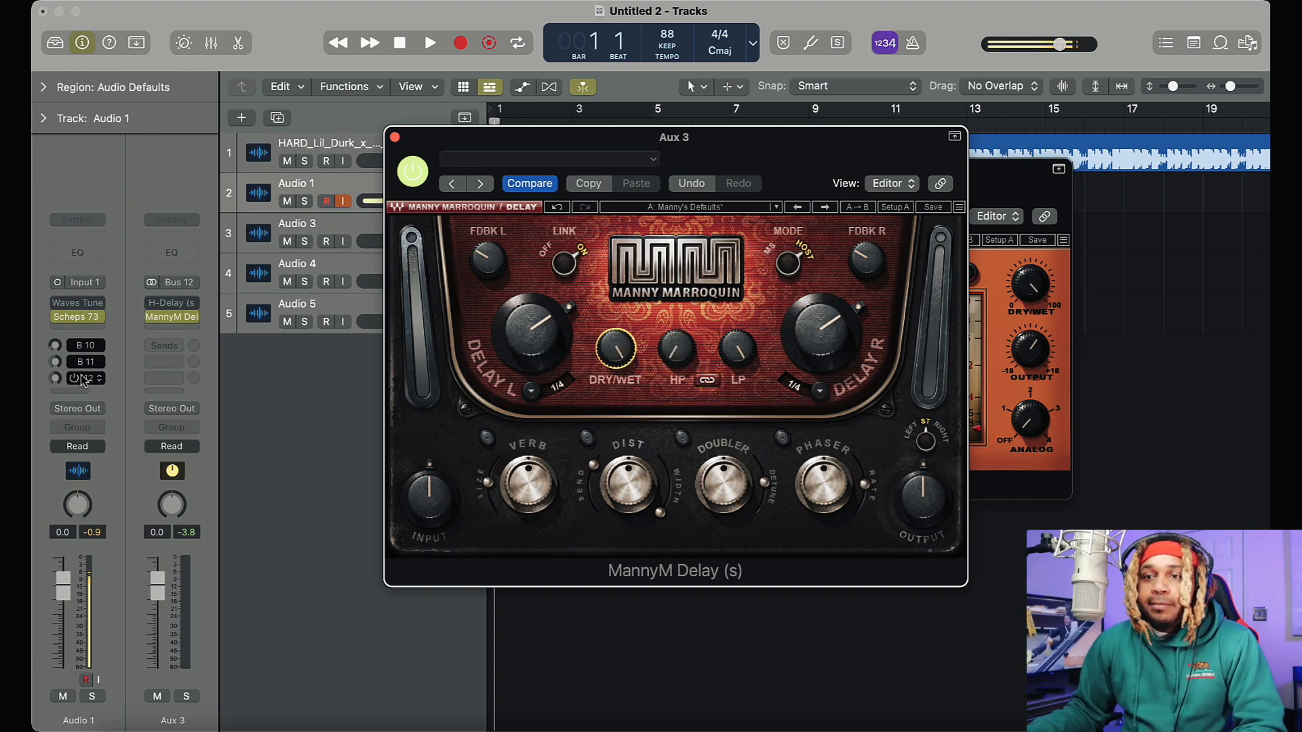
Re-enable Waves Tune and the Bus 12 send on Audio 1, and set the MannyM Delay time to 1/2
{"action": "left_click", "coordinate": [57, 303]}
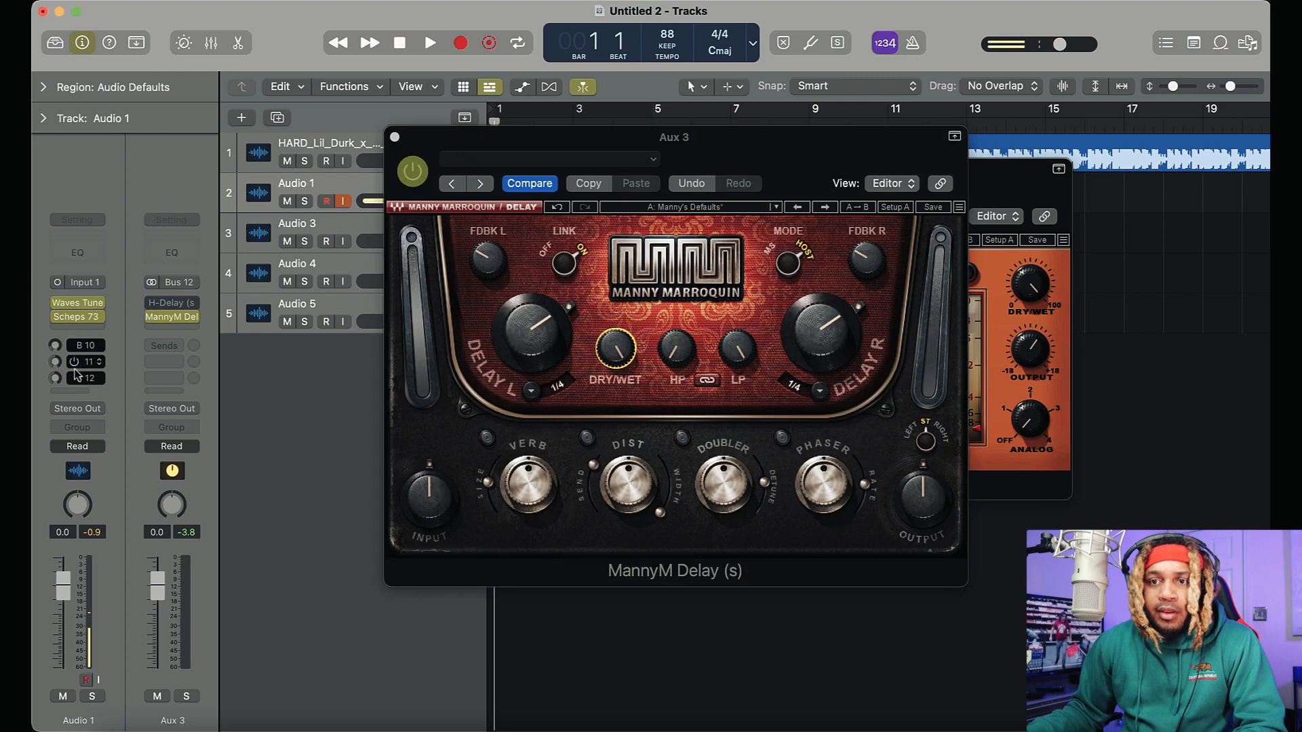
{"action": "left_click", "coordinate": [74, 378]}
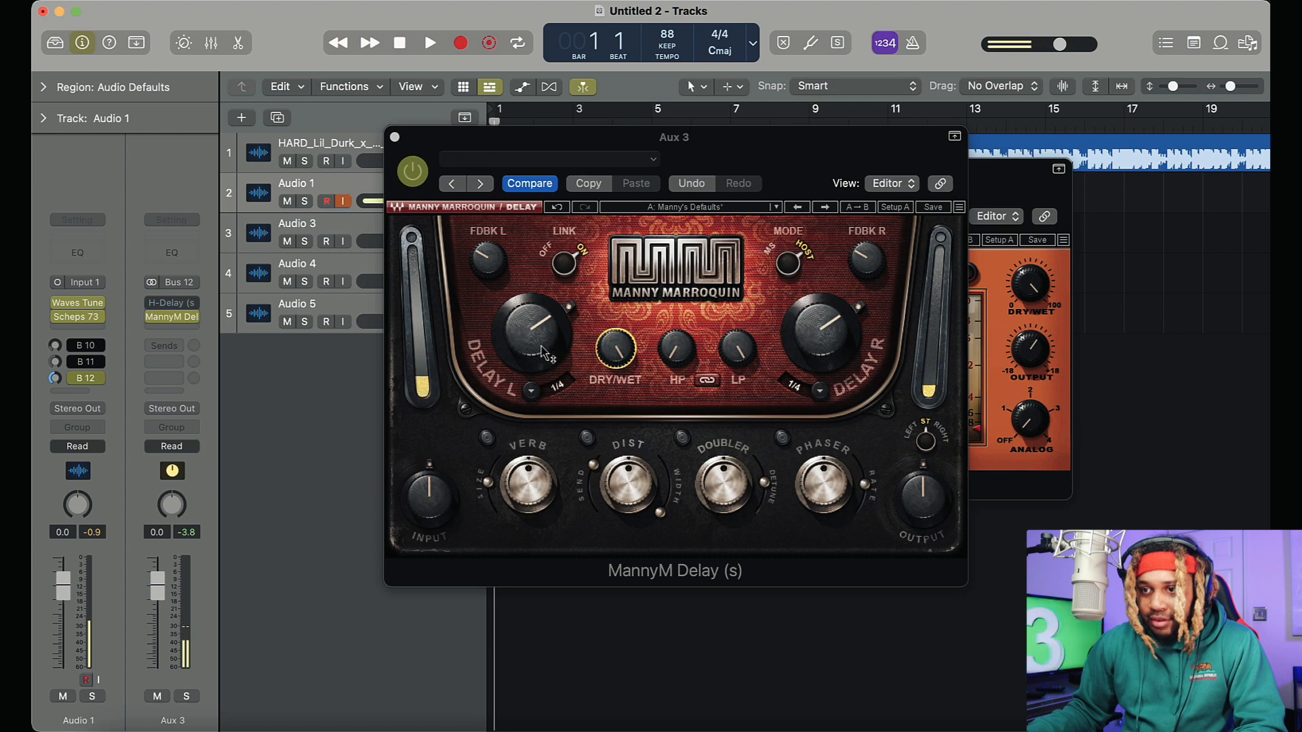
{"action": "left_click", "coordinate": [531, 391]}
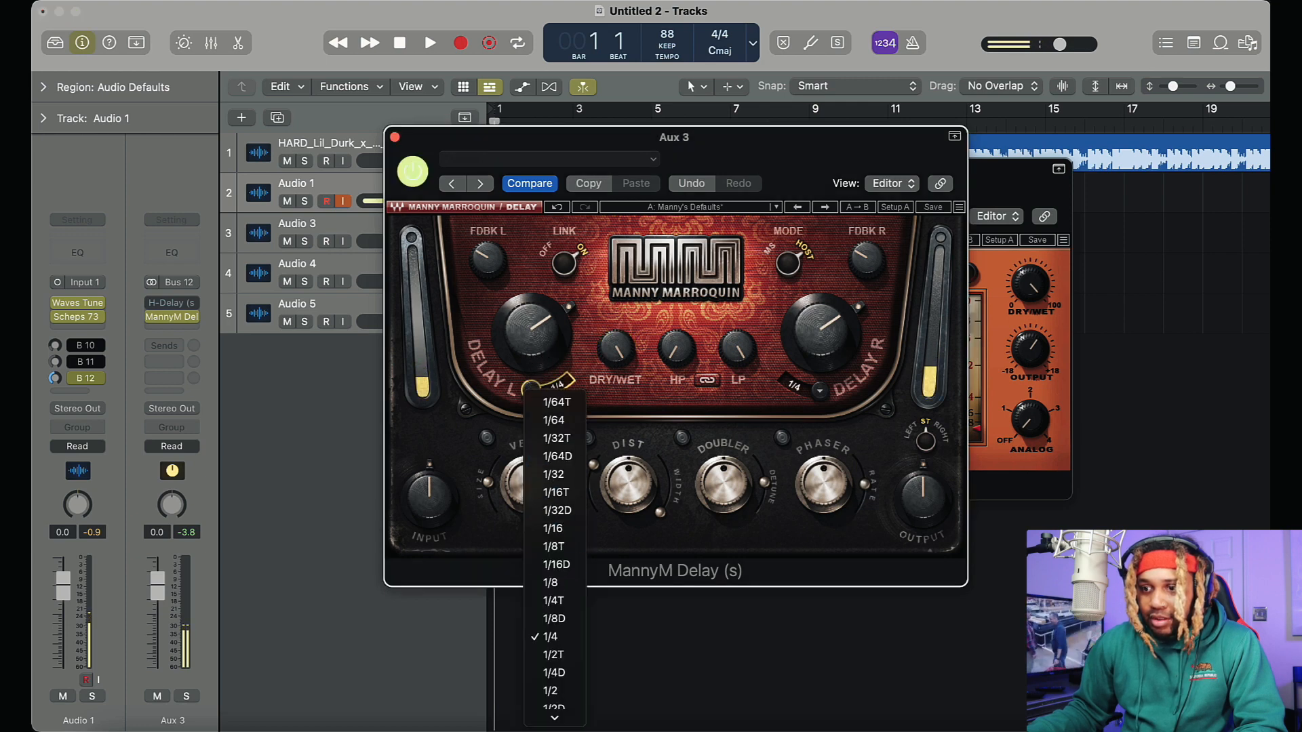
{"action": "left_click", "coordinate": [550, 678]}
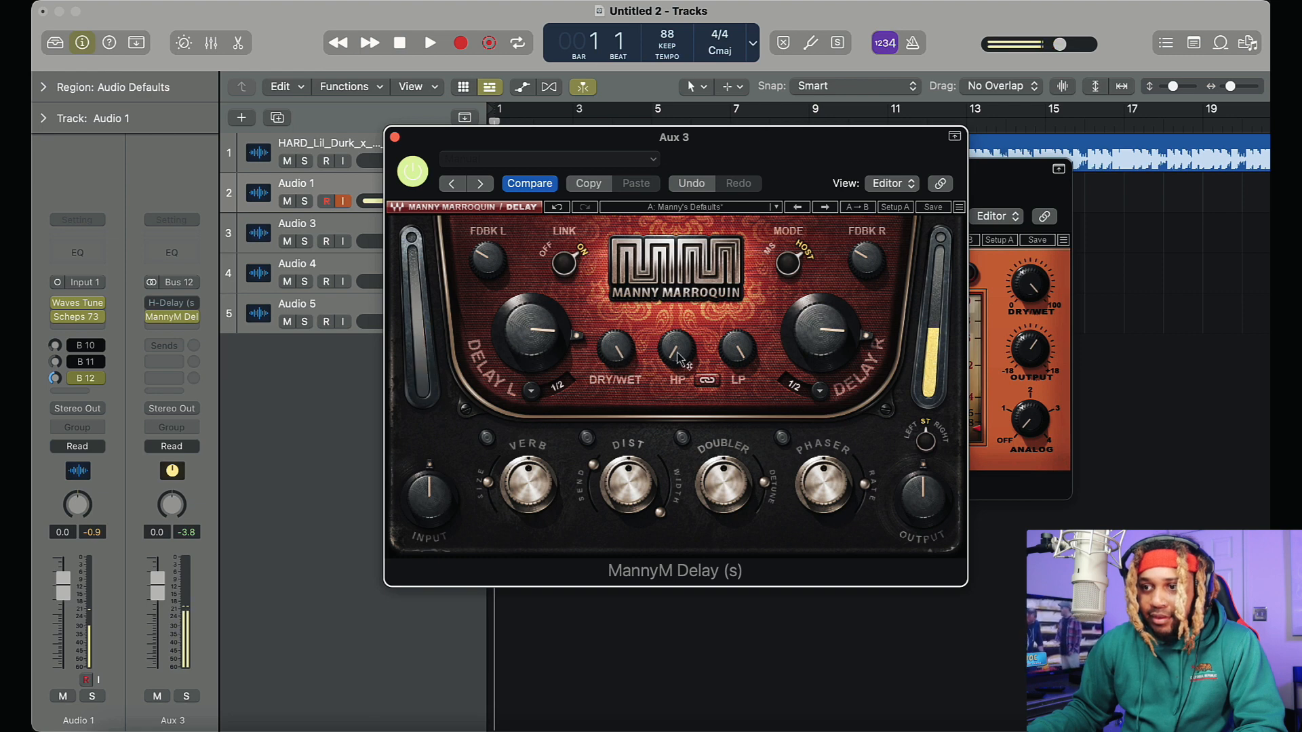
Adjust the HP and LP filters of MannyM Delay, and try the Doubler before switching it off
{"action": "left_click_drag", "start_coordinate": [679, 353], "coordinate": [680, 314]}
{"action": "left_click_drag", "start_coordinate": [738, 348], "coordinate": [724, 504]}
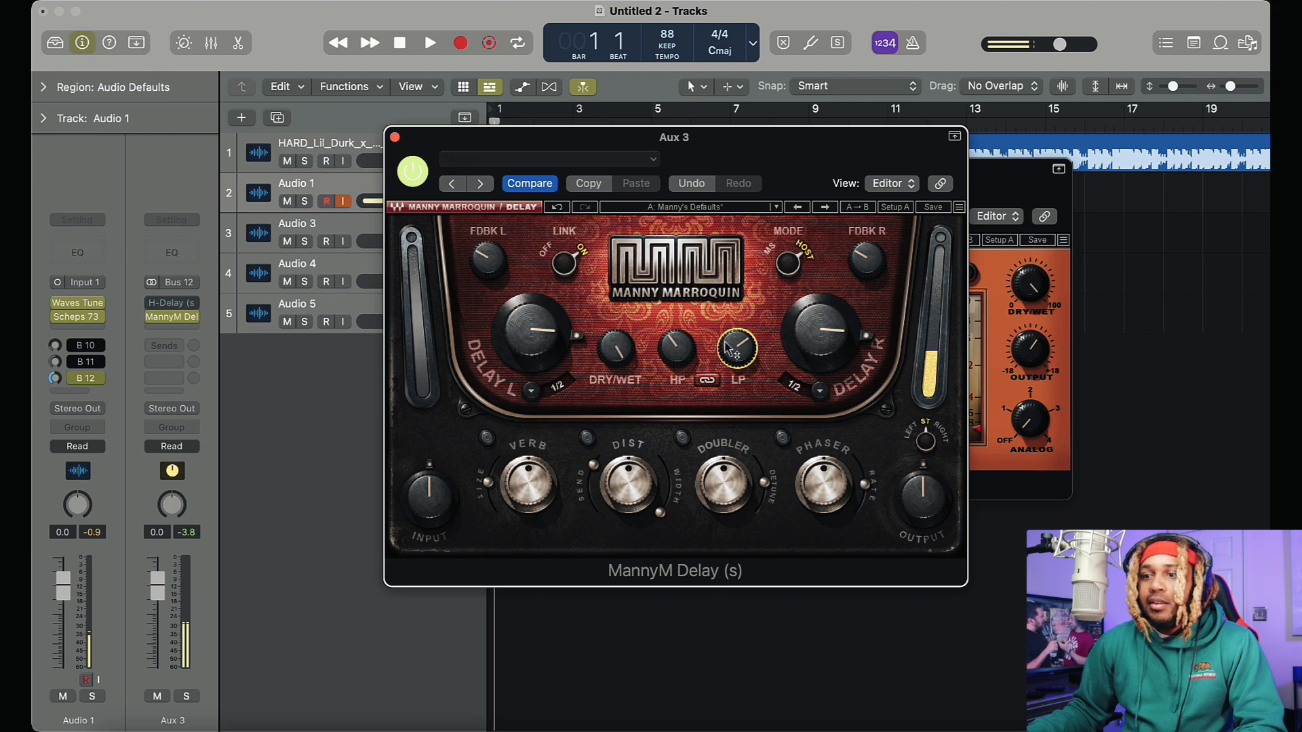
{"action": "left_click_drag", "start_coordinate": [727, 346], "coordinate": [727, 264]}
{"action": "left_click_drag", "start_coordinate": [671, 354], "coordinate": [584, 448]}
{"action": "left_click", "coordinate": [682, 438]}
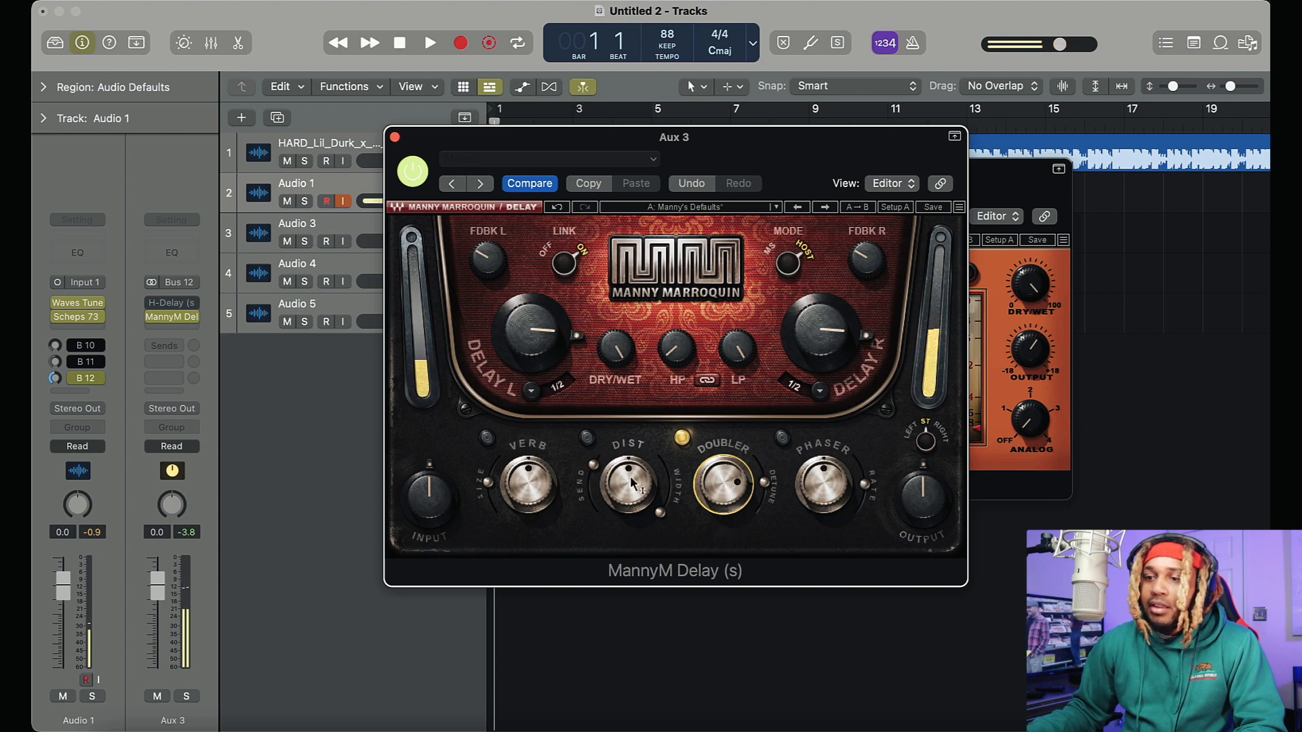
{"action": "left_click", "coordinate": [682, 438]}
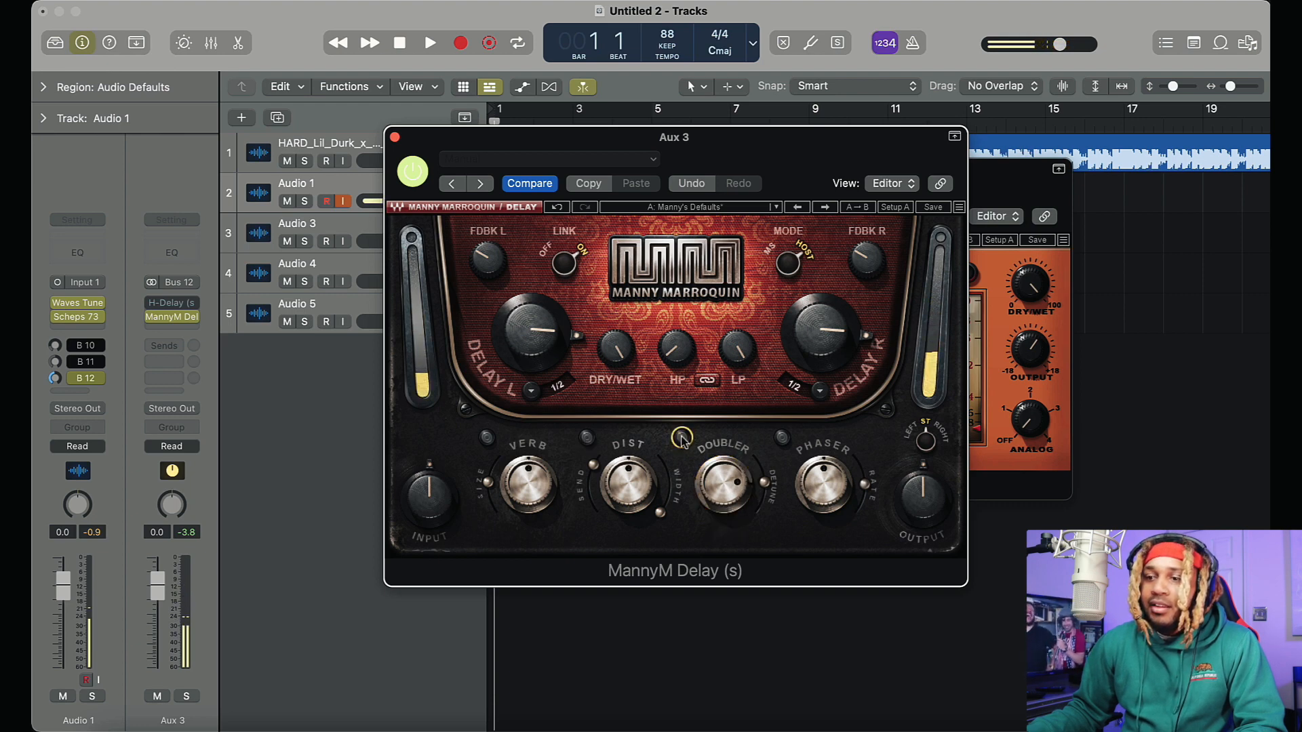
Toggle MannyM Delay's bypass, then try its Dist effect with a lower send and width around 60 before switching Dist off
{"action": "left_click", "coordinate": [412, 172]}
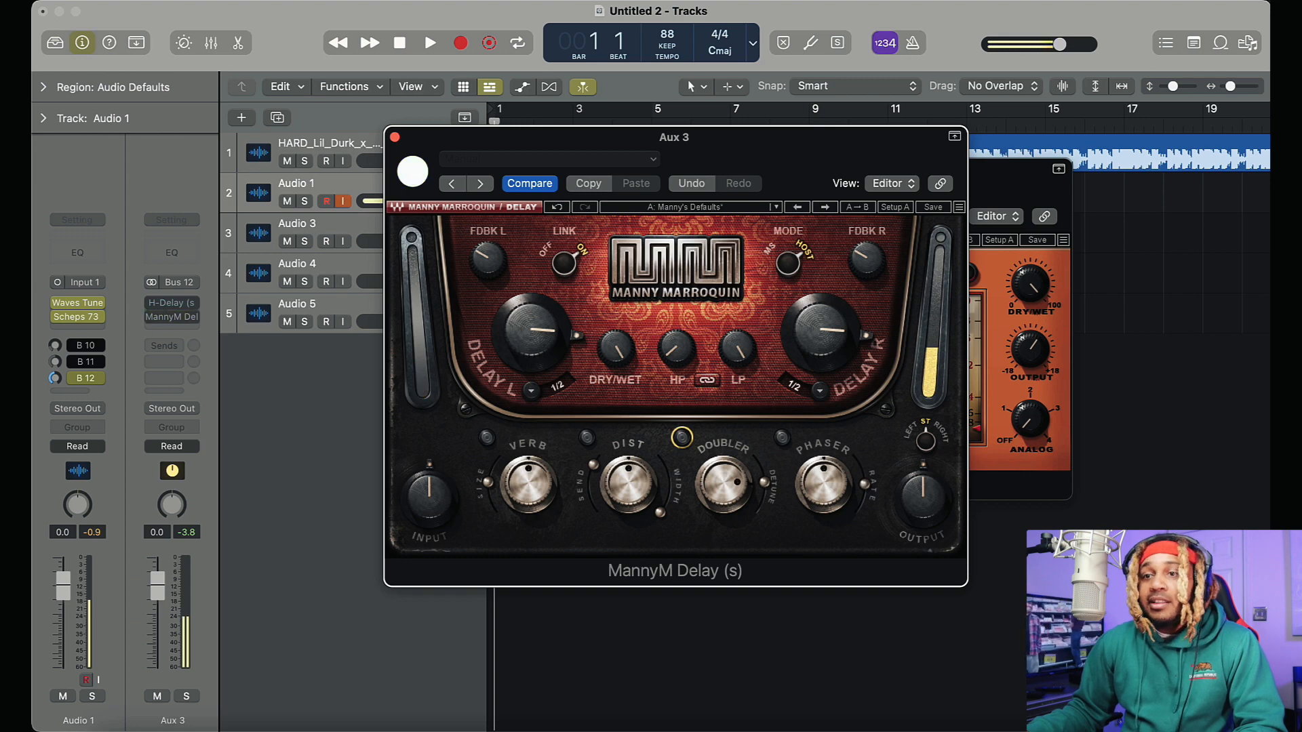
{"action": "left_click", "coordinate": [413, 172]}
{"action": "left_click", "coordinate": [586, 438]}
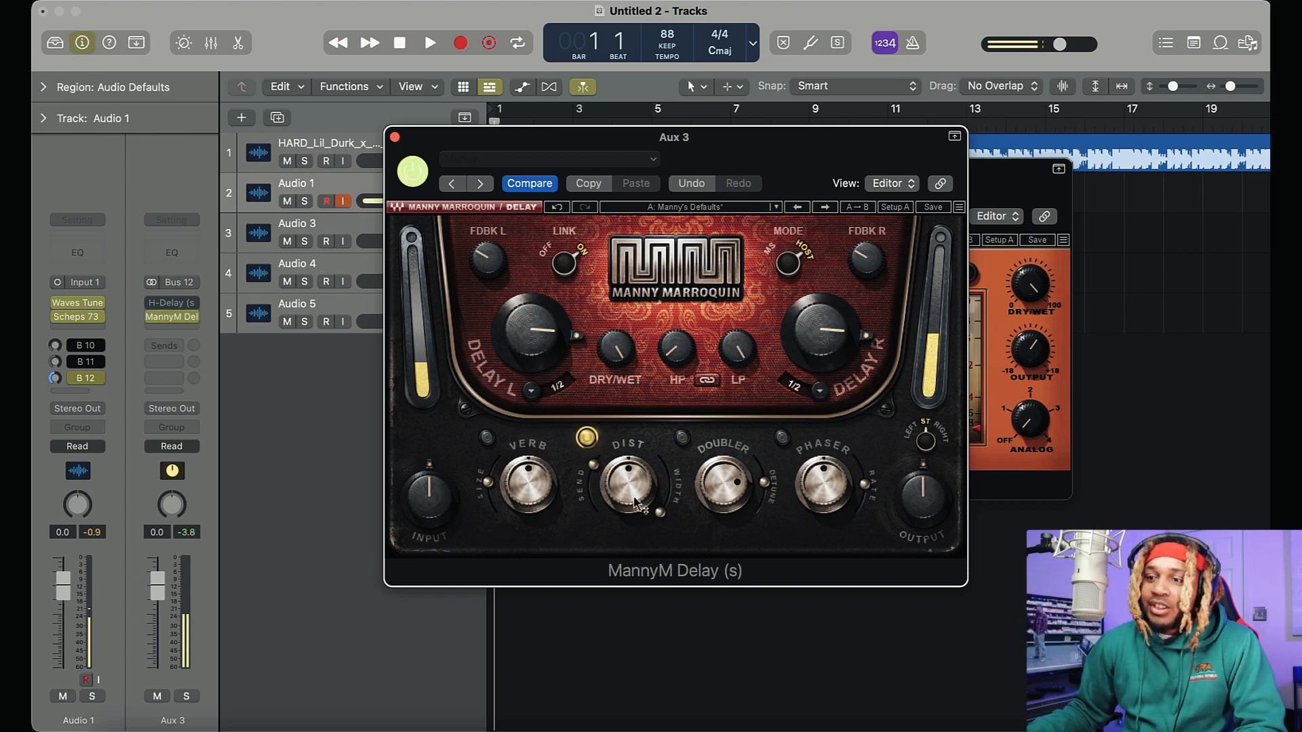
{"action": "left_click_drag", "start_coordinate": [596, 473], "coordinate": [629, 184]}
{"action": "left_click_drag", "start_coordinate": [660, 512], "coordinate": [670, 479]}
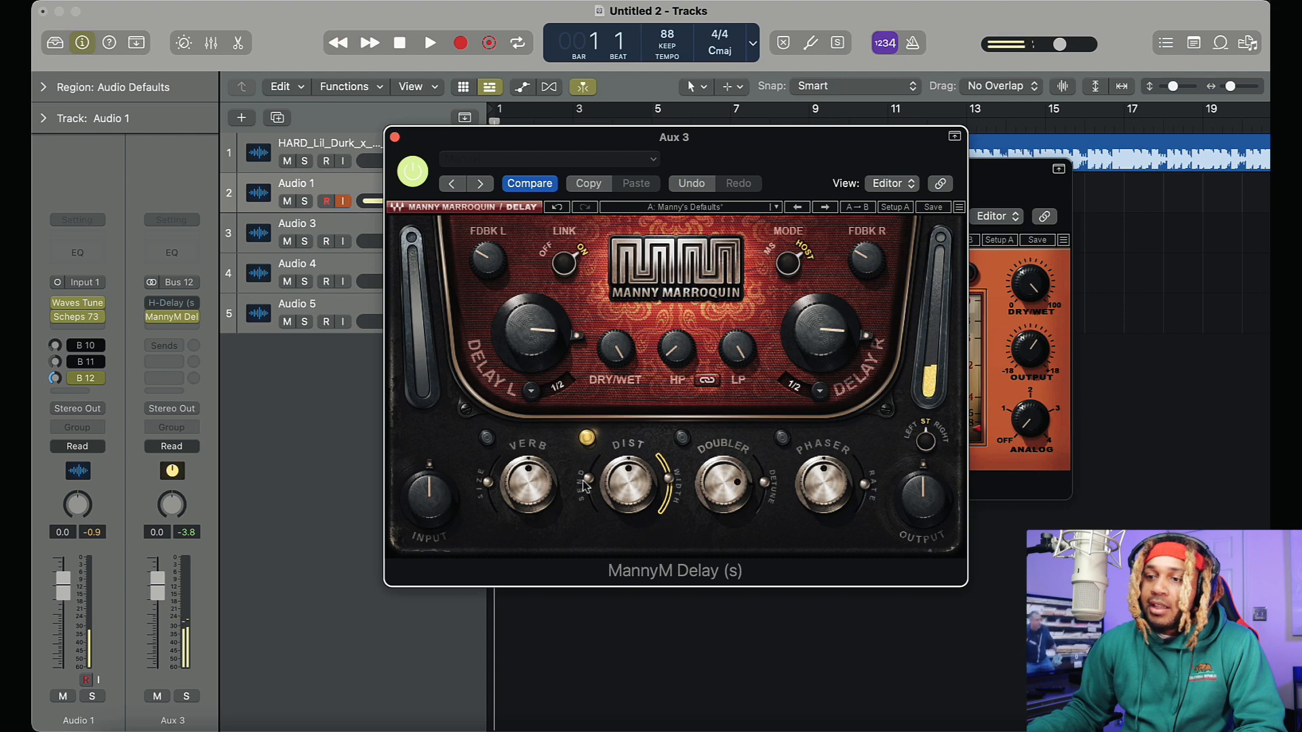
{"action": "left_click_drag", "start_coordinate": [585, 491], "coordinate": [584, 488]}
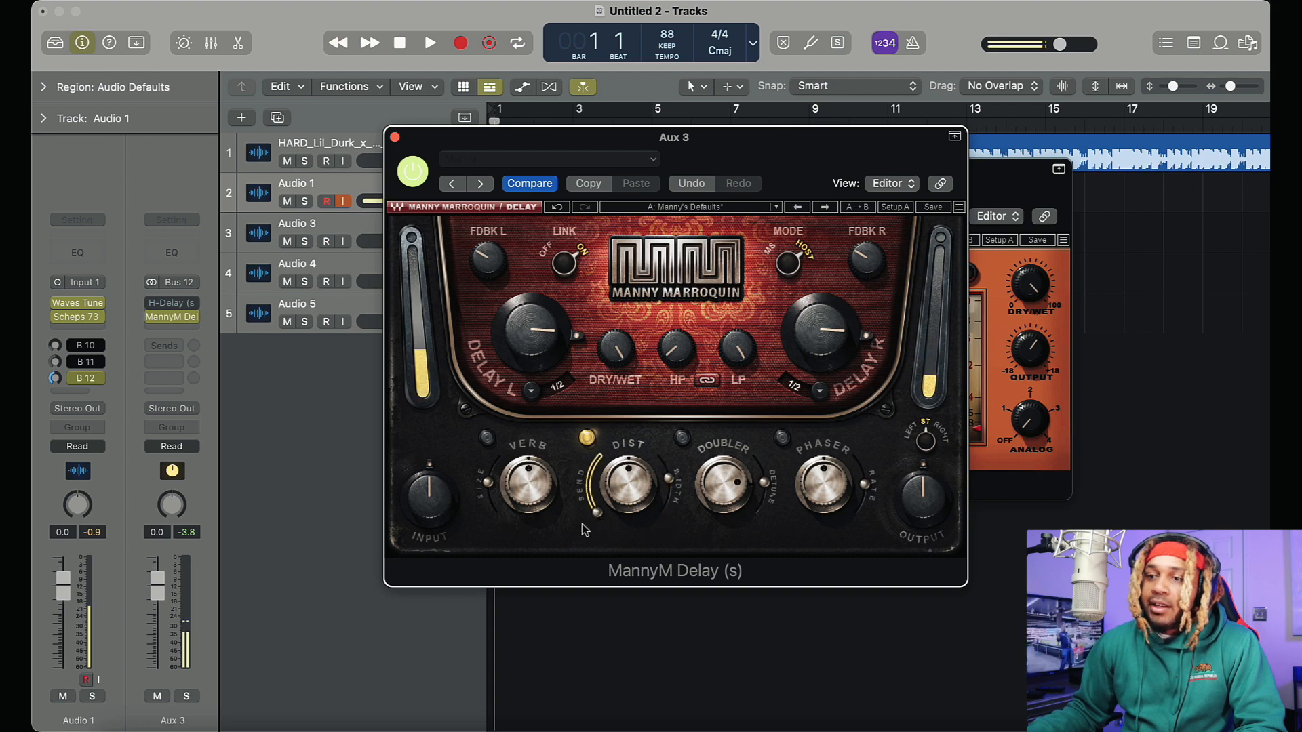
{"action": "left_click_drag", "start_coordinate": [669, 480], "coordinate": [668, 476]}
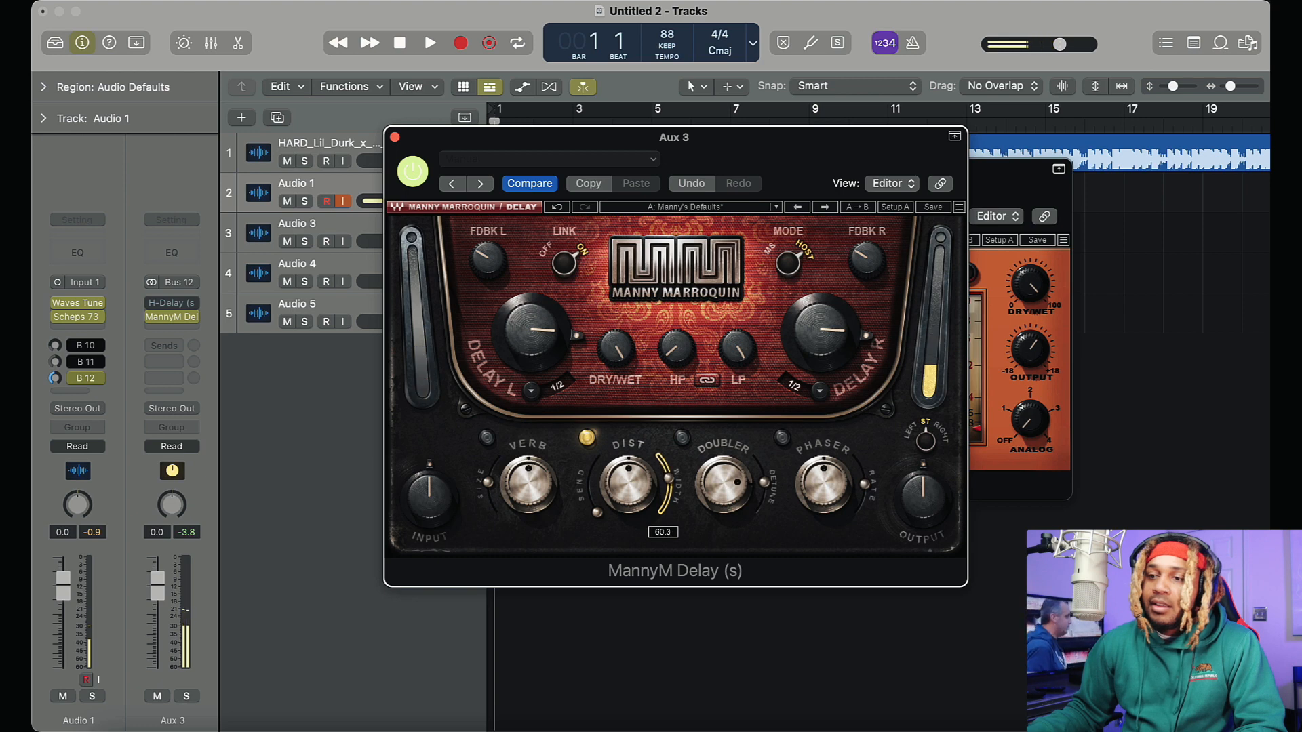
{"action": "left_click_drag", "start_coordinate": [669, 478], "coordinate": [616, 459]}
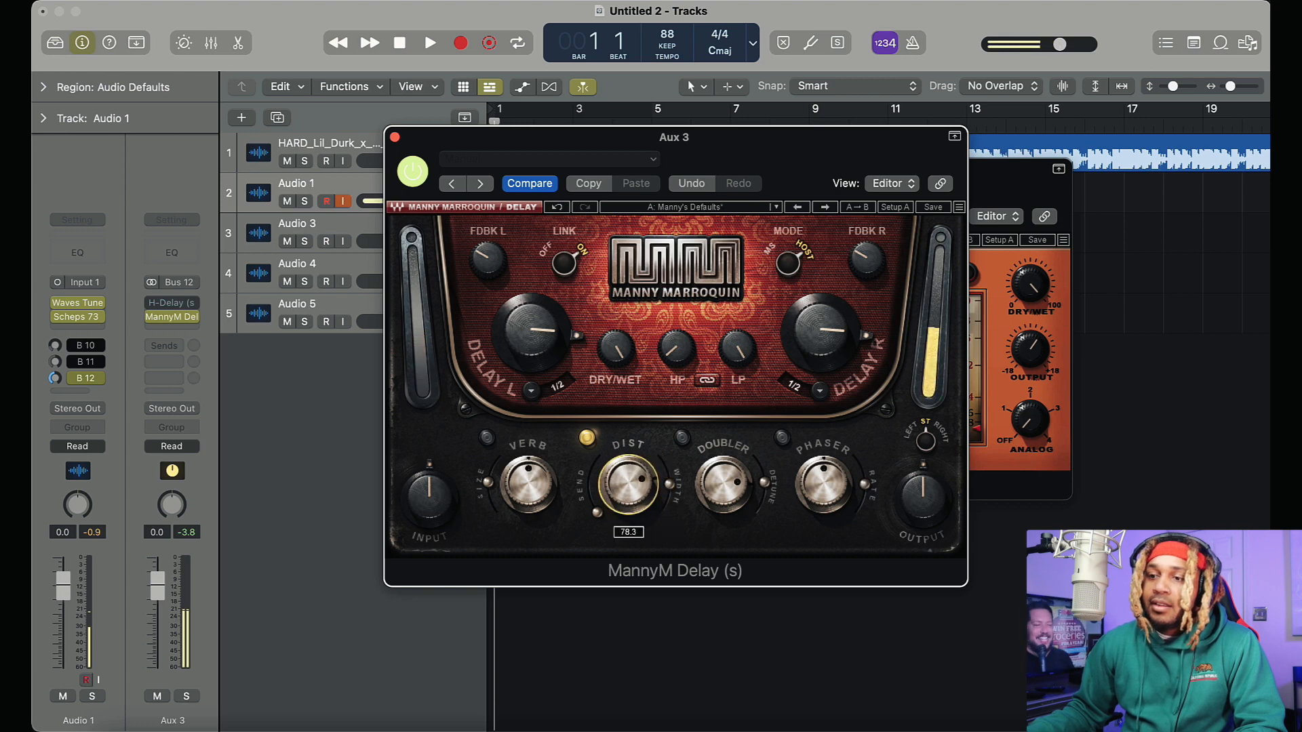
{"action": "left_click", "coordinate": [589, 438]}
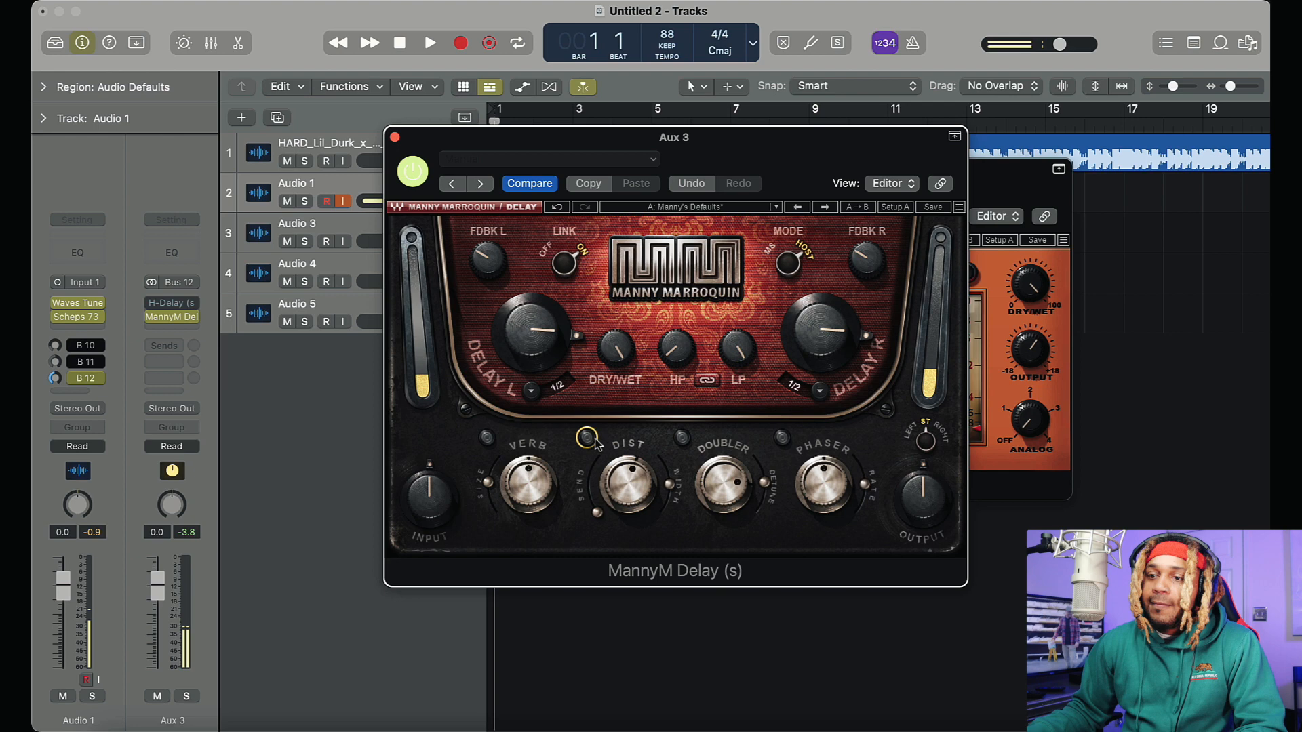
Try MannyM Delay's Verb effect and switch it off, then enable the Phaser and adjust its amount
{"action": "left_click", "coordinate": [487, 439]}
{"action": "left_click_drag", "start_coordinate": [527, 483], "coordinate": [489, 491]}
{"action": "left_click", "coordinate": [487, 438]}
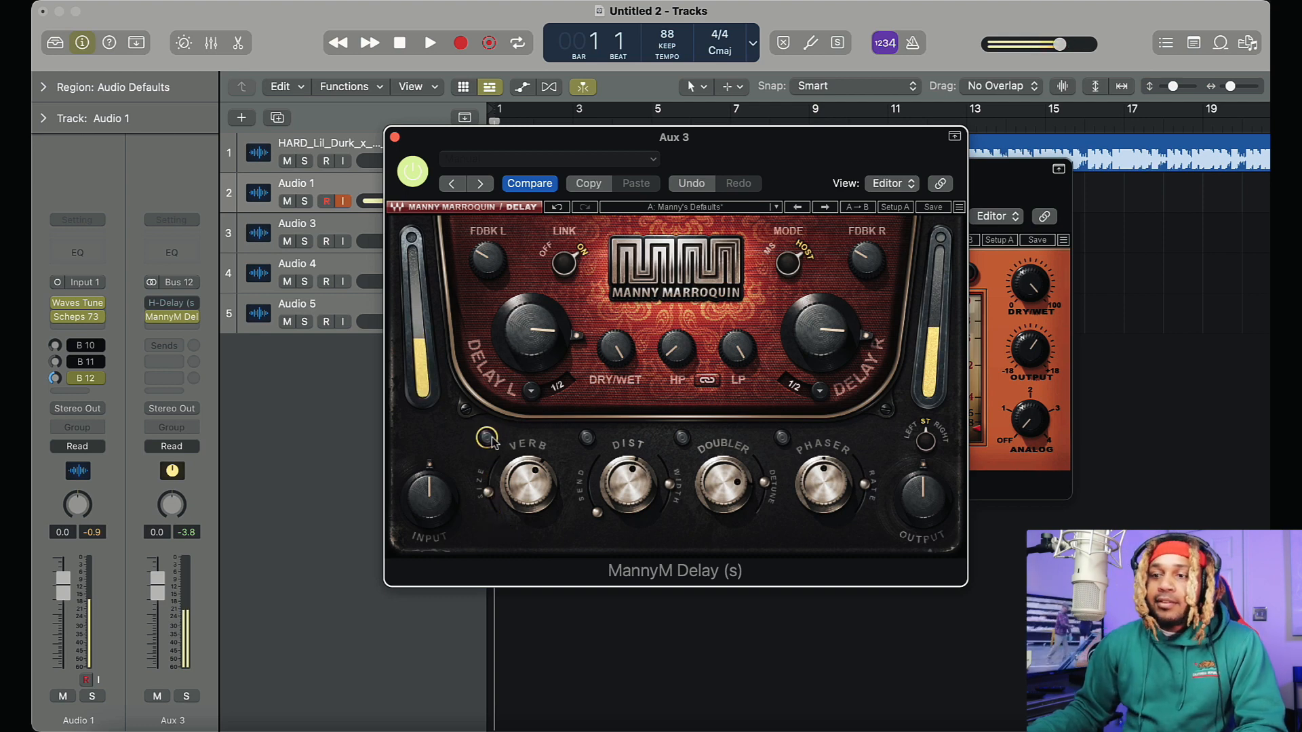
{"action": "left_click", "coordinate": [782, 441]}
{"action": "mouse_move", "coordinate": [823, 491]}
{"action": "left_mouse_down"}
{"action": "mouse_move", "coordinate": [823, 453]}
{"action": "mouse_move", "coordinate": [823, 494]}
{"action": "left_mouse_up"}
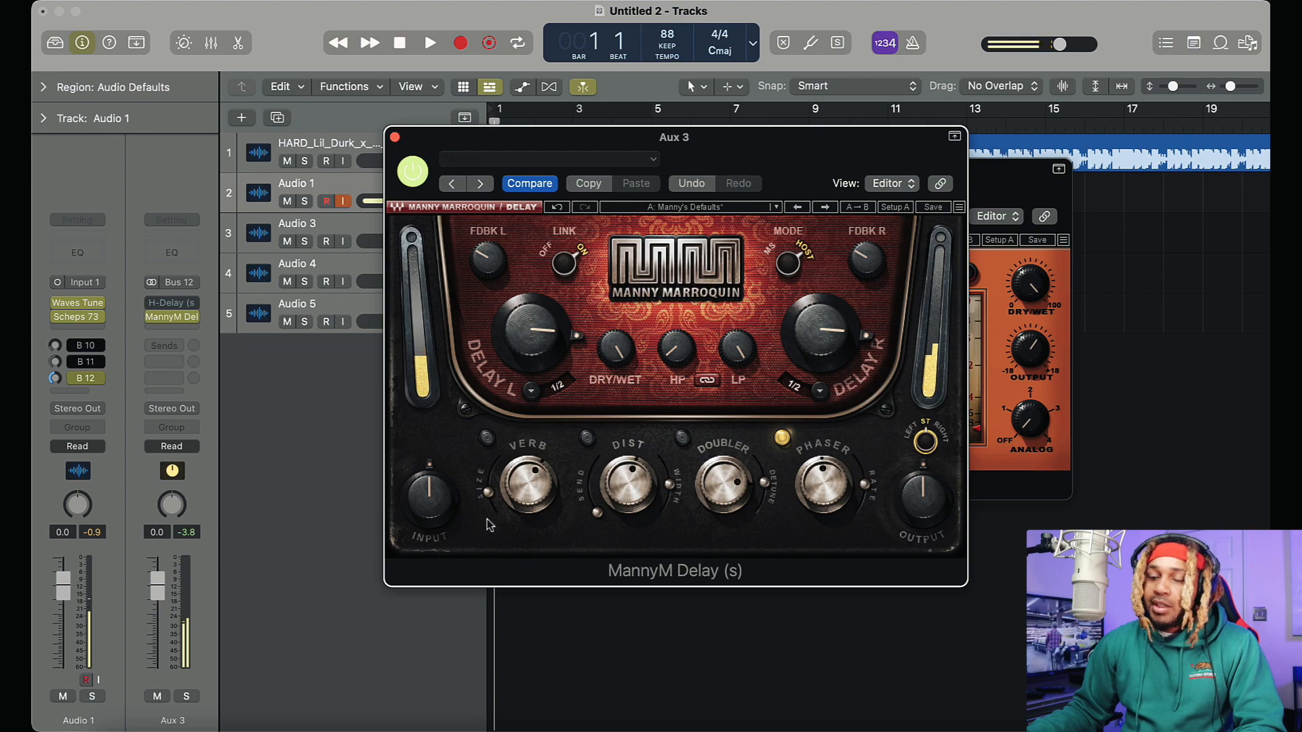
Bypass MannyM Delay and Waves Tune, and turn off the Bus 12 send on Audio 1
{"action": "left_click", "coordinate": [412, 172]}
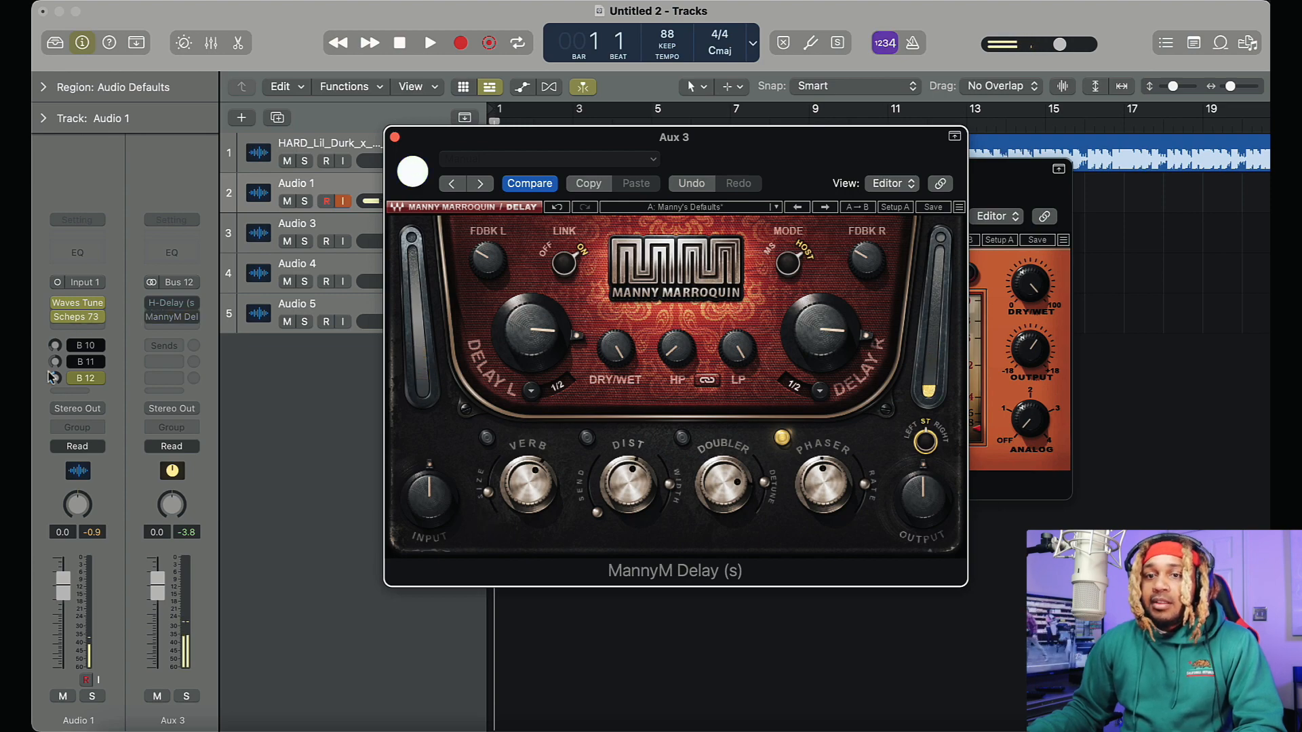
{"action": "left_click", "coordinate": [73, 379]}
{"action": "left_click_drag", "start_coordinate": [802, 127], "coordinate": [495, 139]}
{"action": "left_click", "coordinate": [59, 304]}
Arrange the MannyM Delay and H-Delay windows to compare the two delays
{"action": "left_click_drag", "start_coordinate": [970, 184], "coordinate": [1153, 145]}
{"action": "left_click_drag", "start_coordinate": [493, 133], "coordinate": [471, 114]}
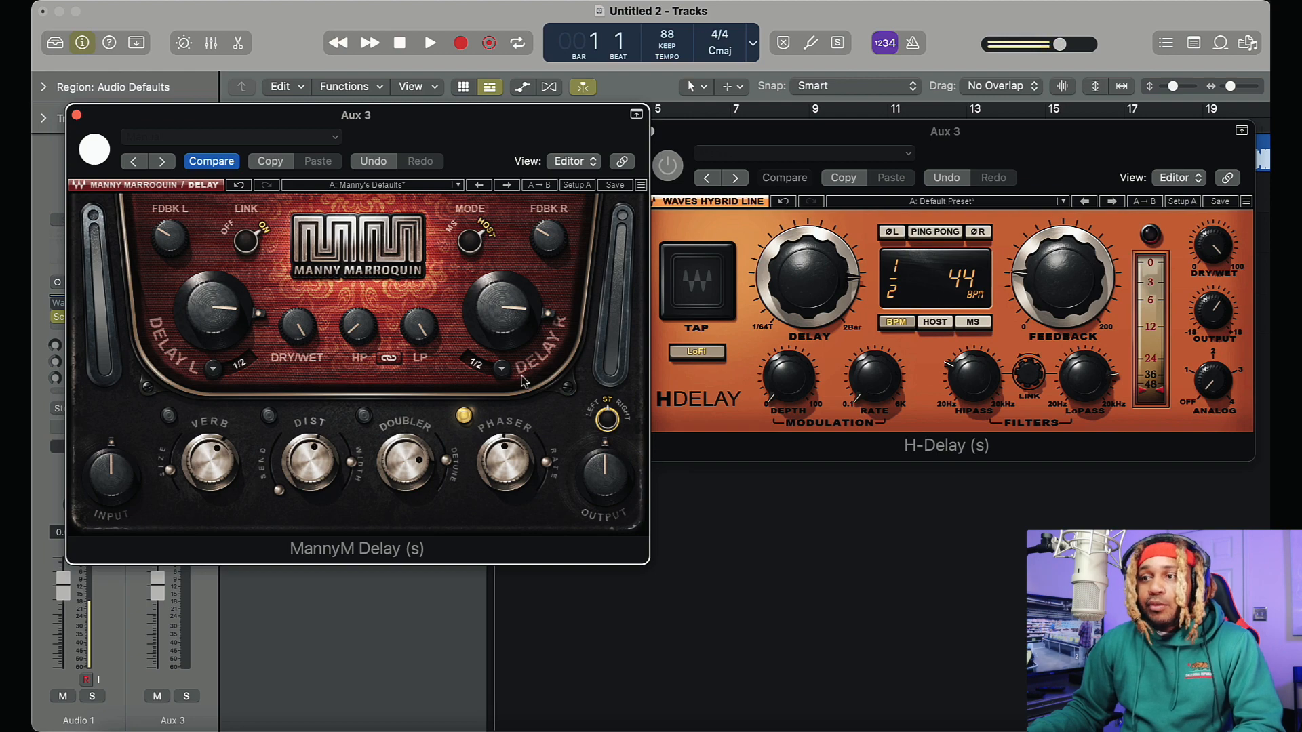
{"action": "left_click_drag", "start_coordinate": [519, 134], "coordinate": [890, 129]}
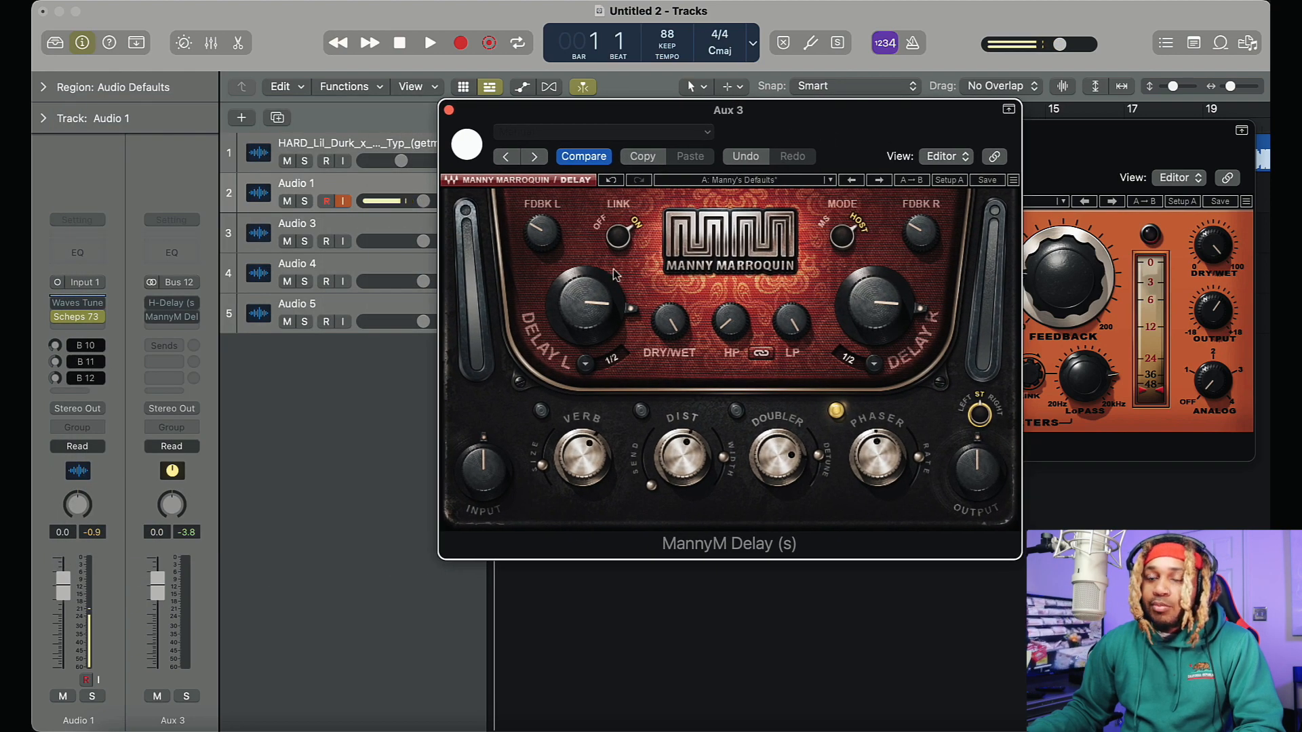
{"action": "left_click_drag", "start_coordinate": [783, 144], "coordinate": [760, 123]}
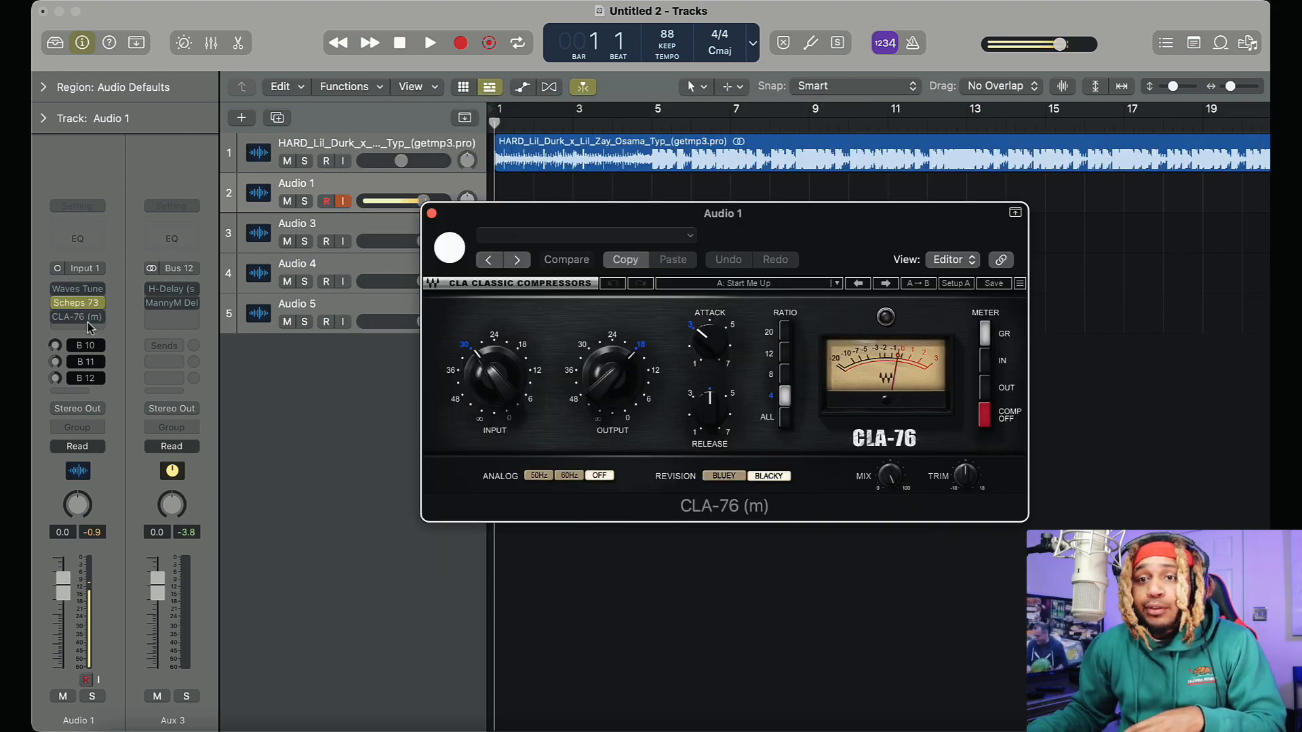
Insert the Waves CLA-2A (m) compressor in mono below CLA-76 on Audio 1 and bypass it
{"action": "left_click_drag", "start_coordinate": [875, 228], "coordinate": [651, 68]}
{"action": "left_click", "coordinate": [64, 330]}
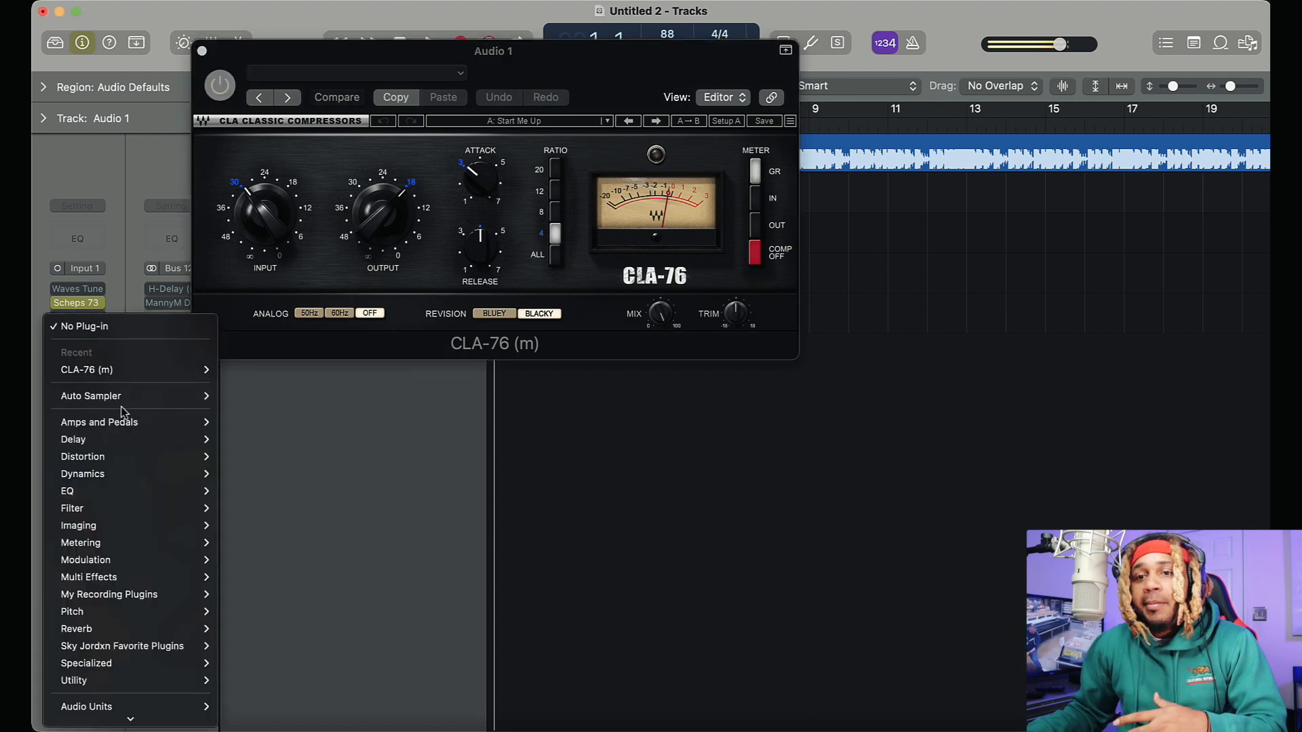
{"action": "mouse_move", "coordinate": [126, 719]}
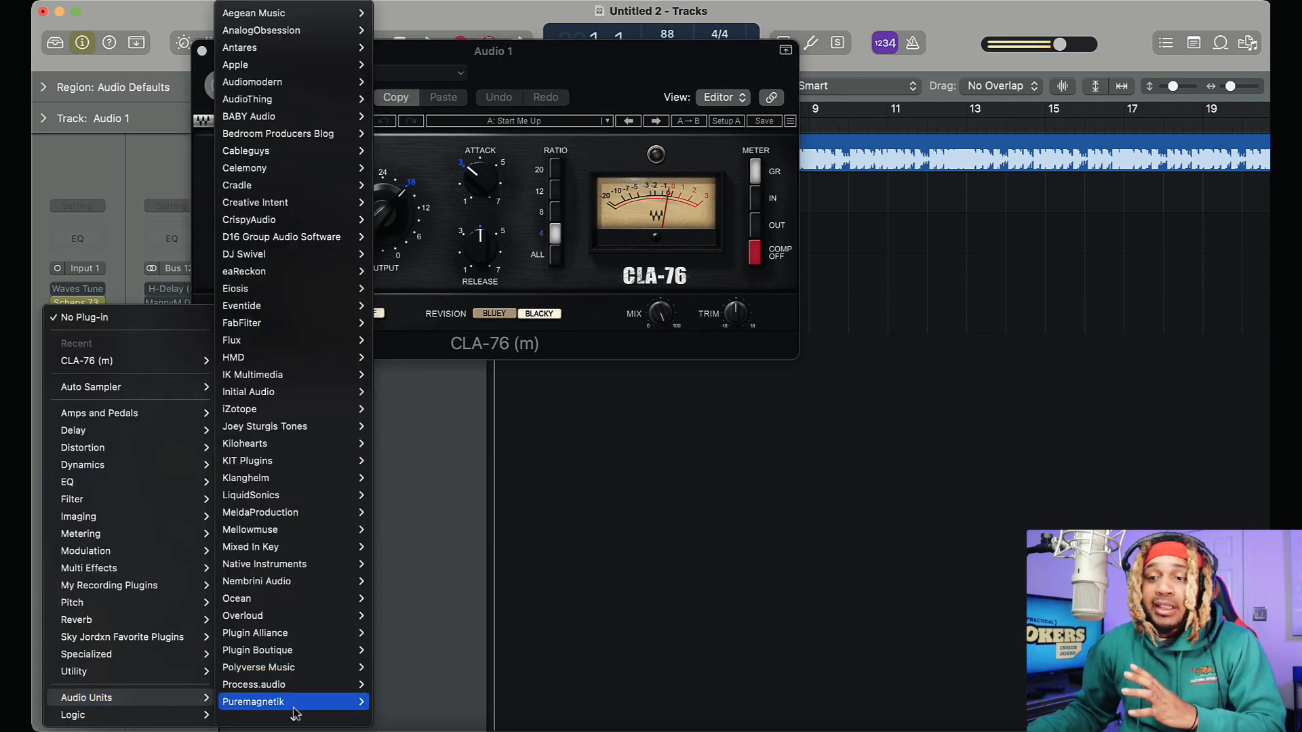
{"action": "mouse_move", "coordinate": [295, 717]}
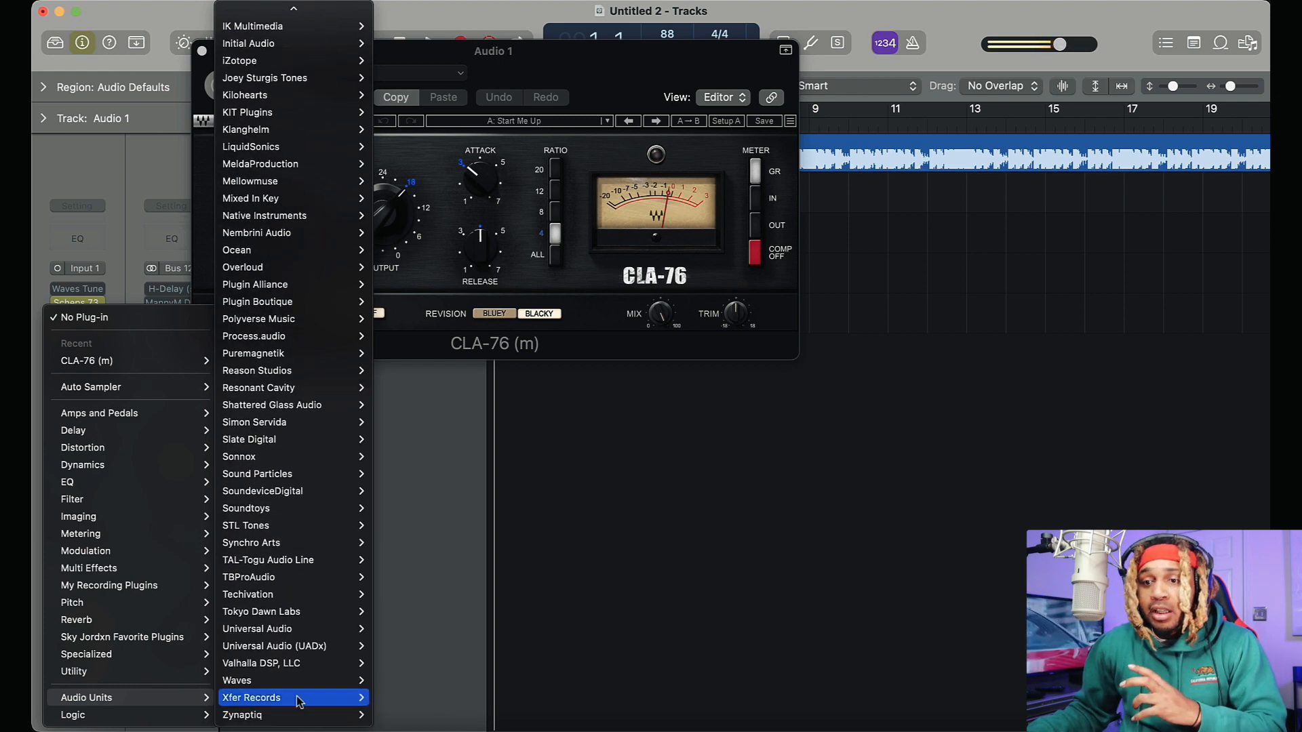
{"action": "mouse_move", "coordinate": [288, 681]}
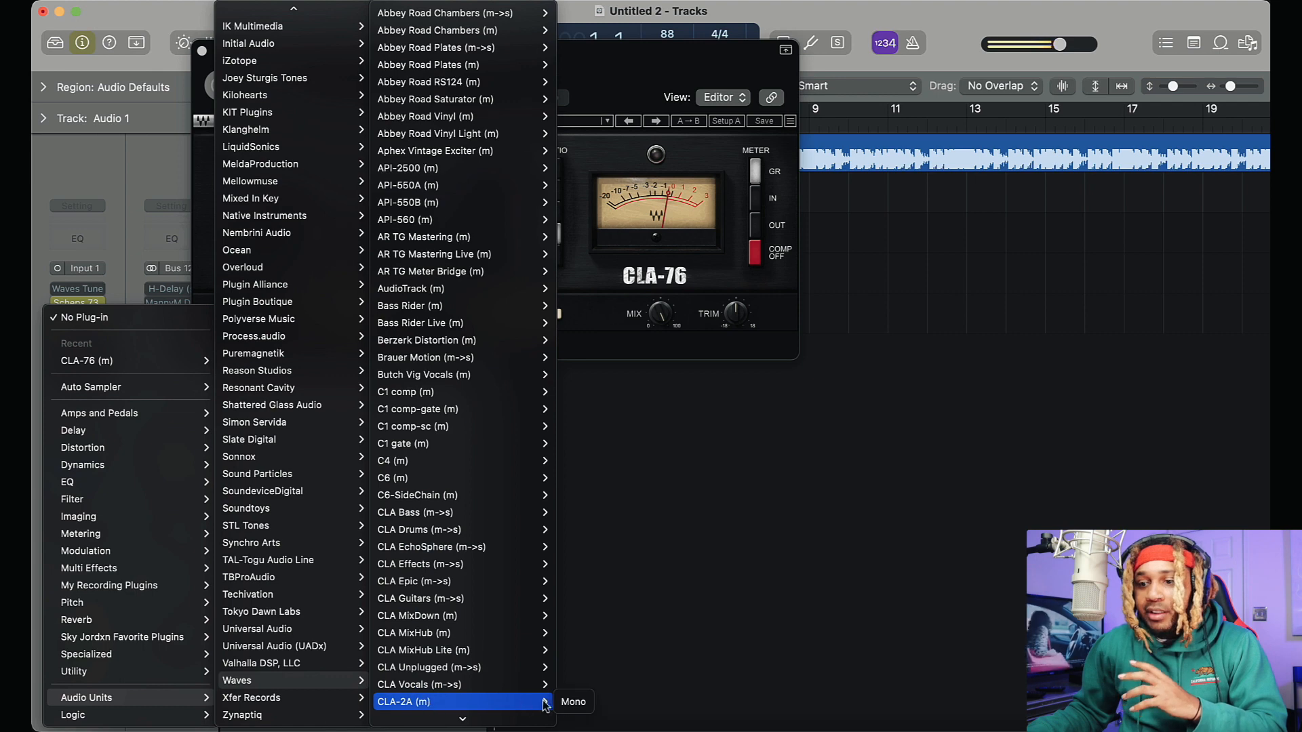
{"action": "left_click", "coordinate": [573, 702]}
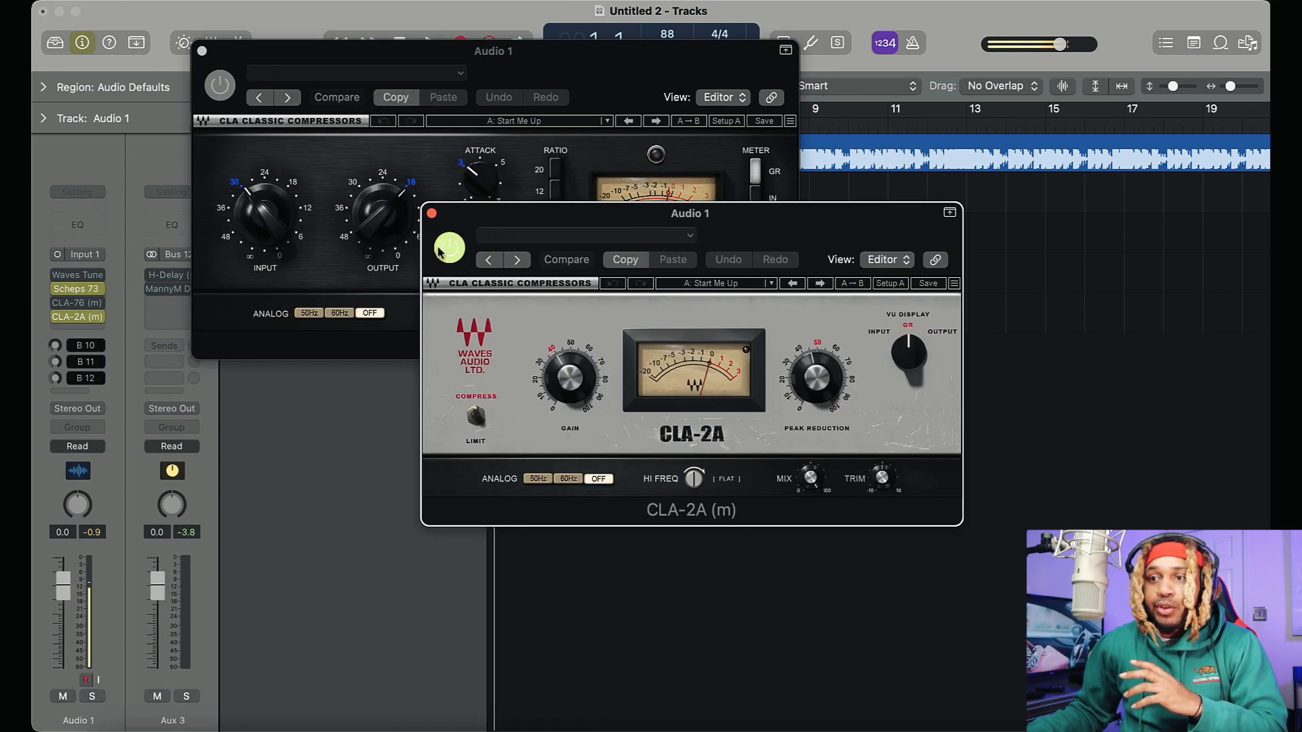
{"action": "left_click", "coordinate": [438, 252]}
Rearrange the CLA-76 and CLA-2A windows, with CLA-76 above CLA-2A, so both compressors can be compared
{"action": "left_click_drag", "start_coordinate": [744, 213], "coordinate": [792, 314]}
{"action": "left_click_drag", "start_coordinate": [649, 99], "coordinate": [659, 45]}
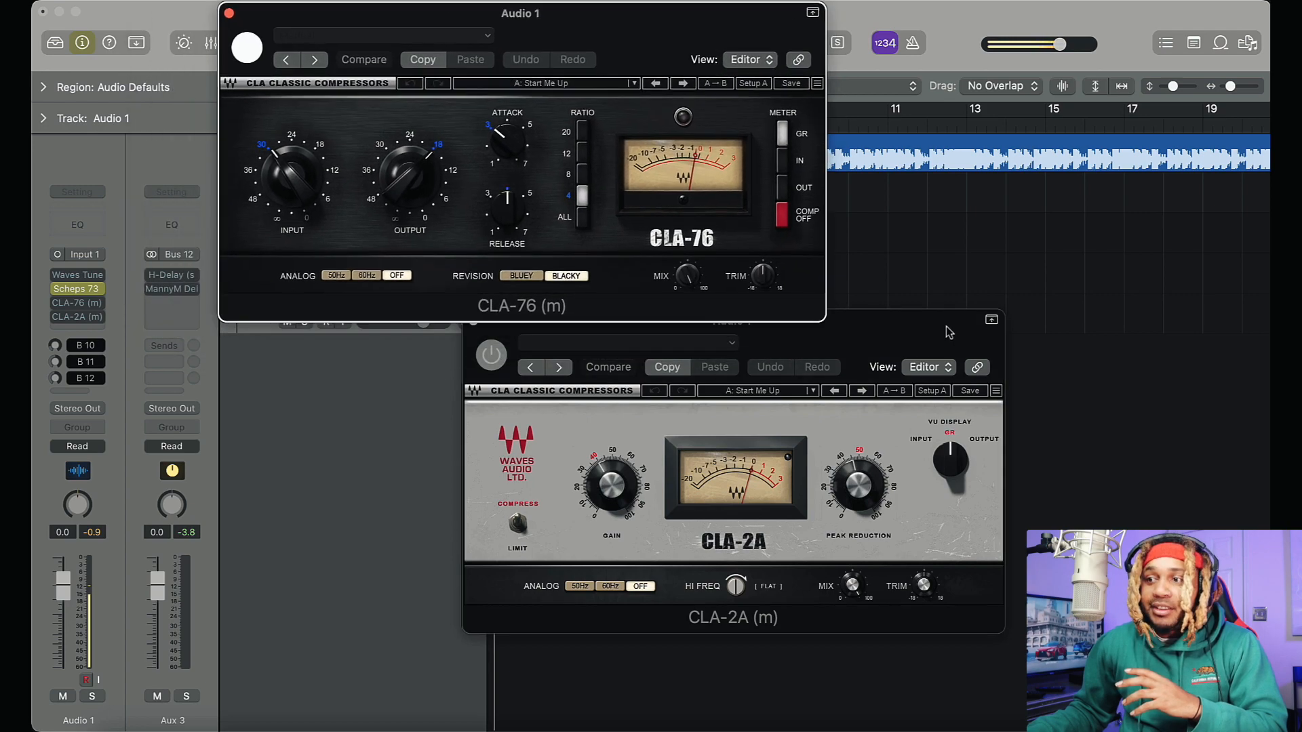
{"action": "left_click_drag", "start_coordinate": [948, 331], "coordinate": [695, 225]}
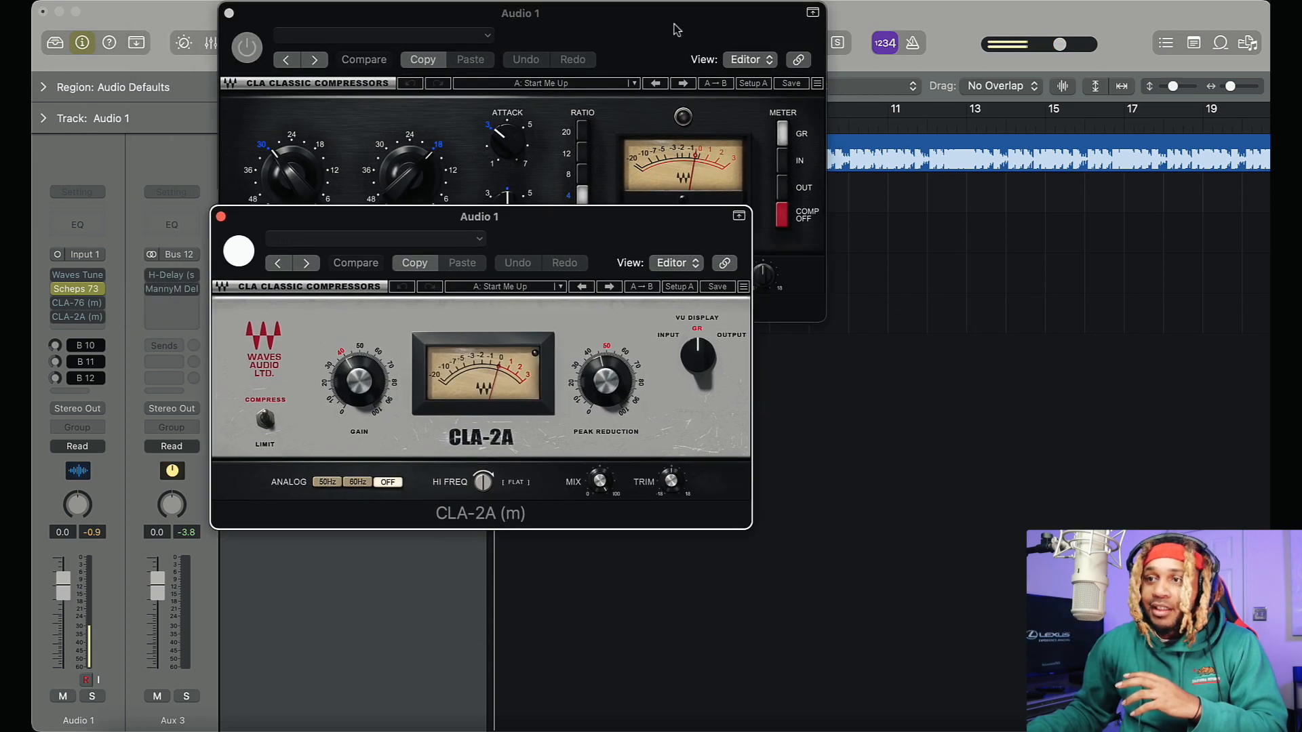
{"action": "left_click_drag", "start_coordinate": [675, 29], "coordinate": [994, 337]}
{"action": "left_click_drag", "start_coordinate": [648, 232], "coordinate": [594, 54]}
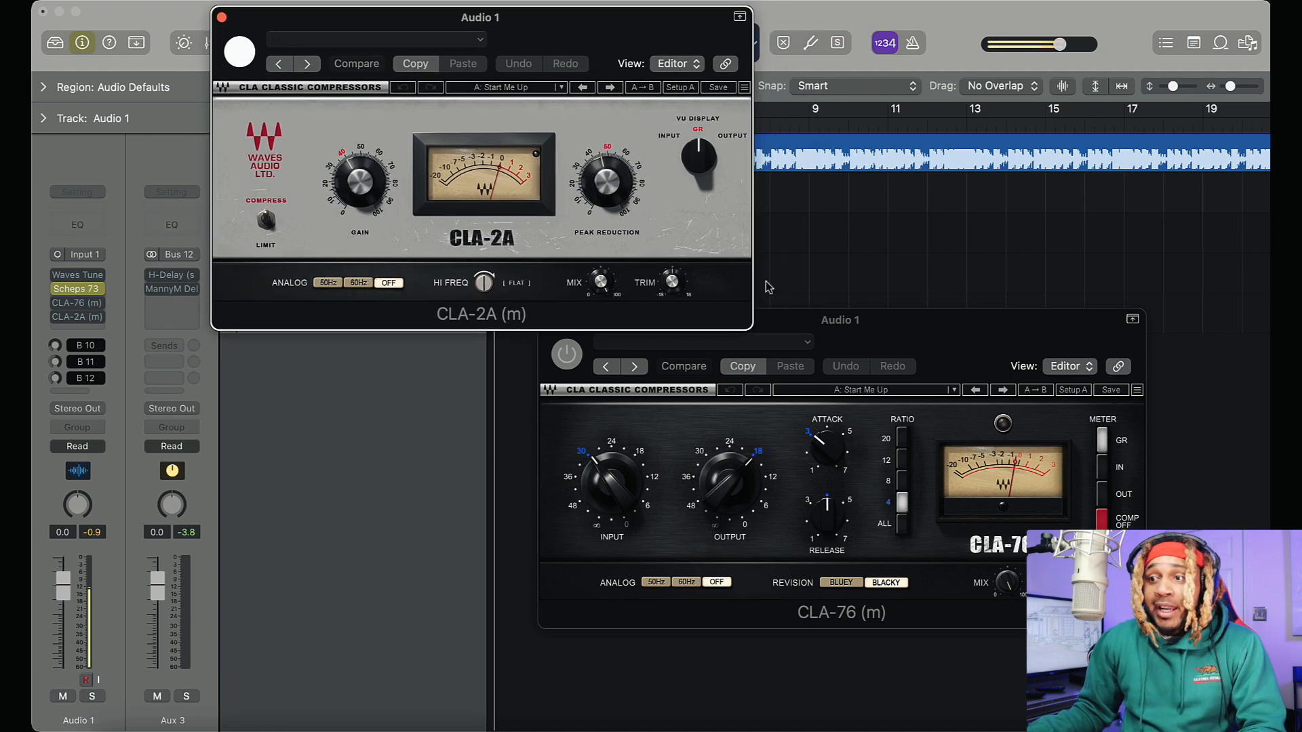
{"action": "left_click", "coordinate": [930, 331]}
{"action": "left_click_drag", "start_coordinate": [954, 345], "coordinate": [578, 52]}
{"action": "left_click_drag", "start_coordinate": [674, 21], "coordinate": [921, 347]}
{"action": "left_click", "coordinate": [649, 24]}
{"action": "left_click_drag", "start_coordinate": [581, 91], "coordinate": [723, 31]}
{"action": "left_click_drag", "start_coordinate": [941, 354], "coordinate": [955, 351]}
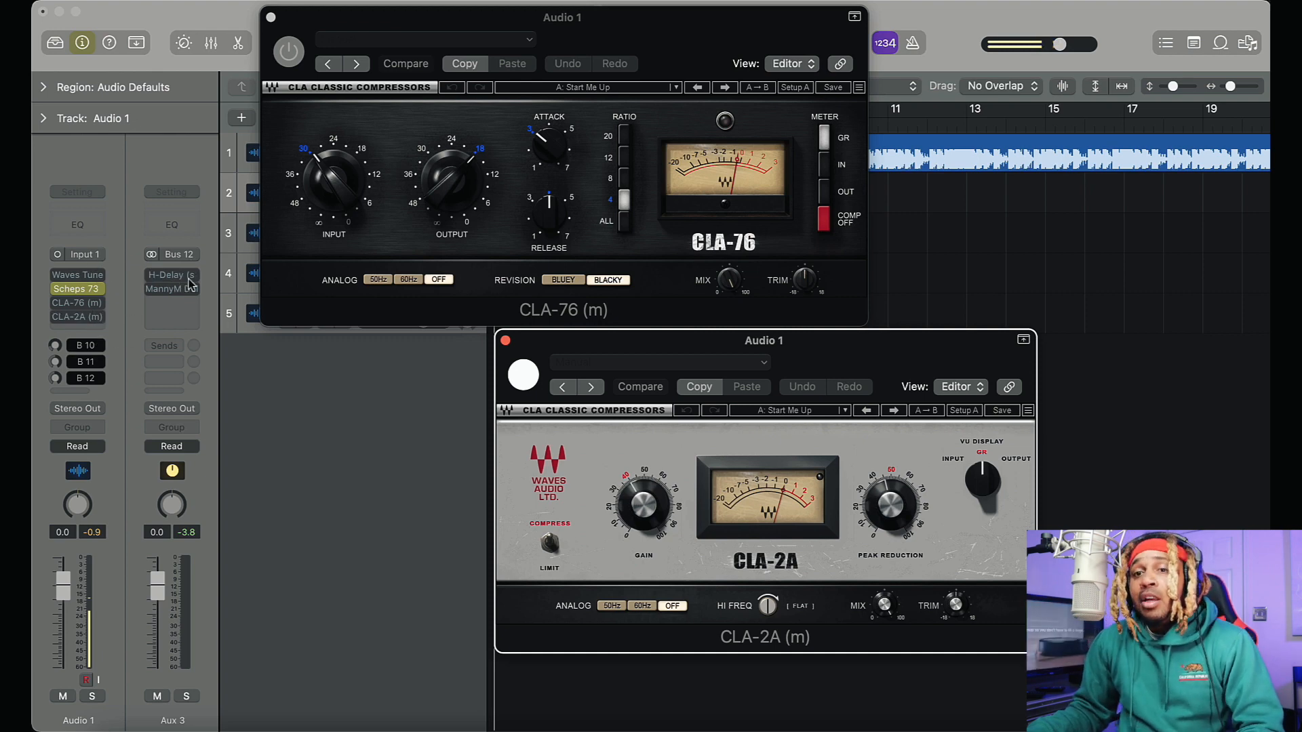
Add a Bus 15 send on Audio 1, set it to Pre Fader, and raise its level to about -15.7
{"action": "left_click", "coordinate": [77, 392]}
{"action": "mouse_move", "coordinate": [139, 416]}
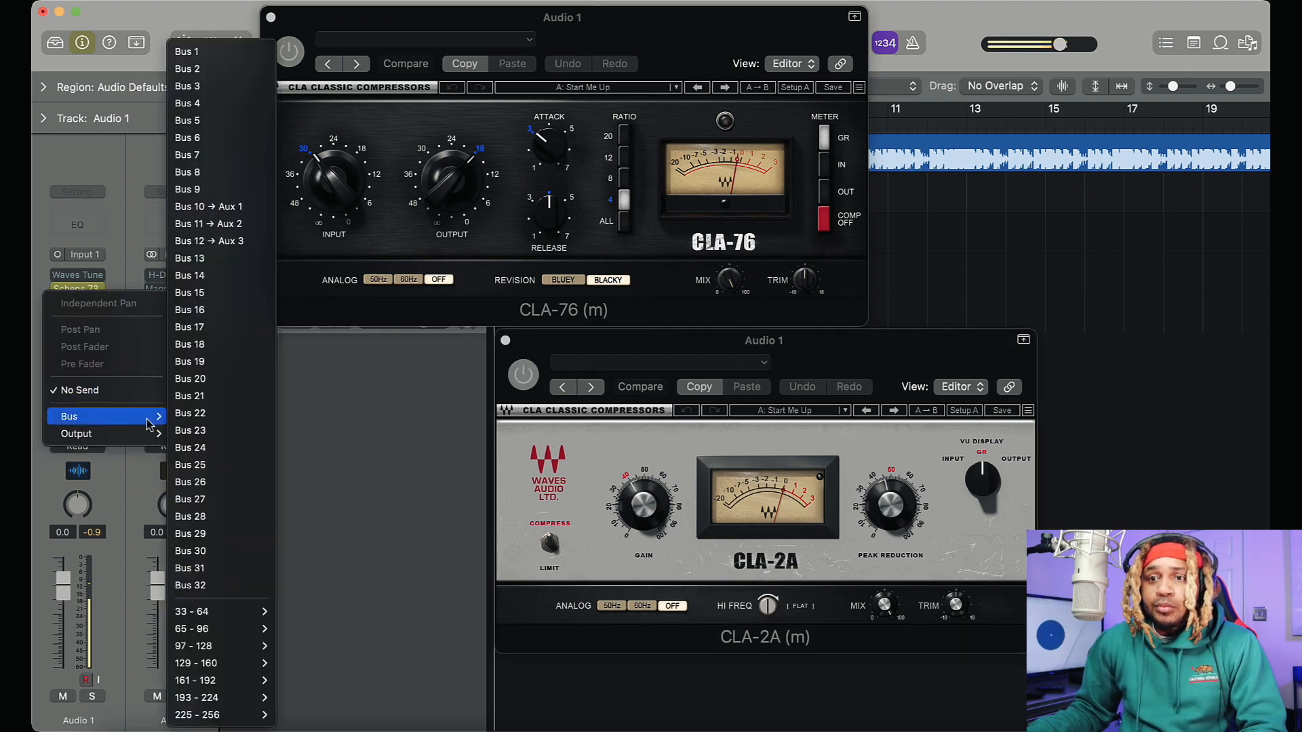
{"action": "left_click", "coordinate": [225, 298]}
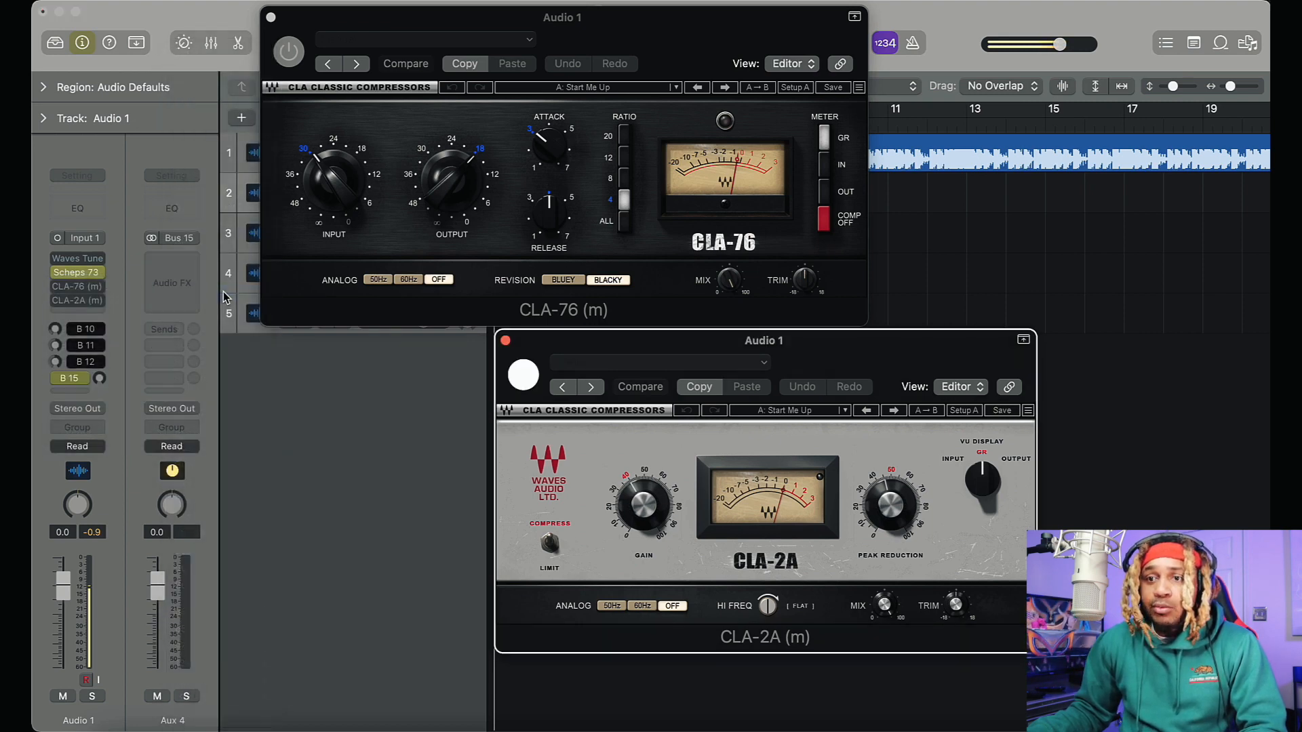
{"action": "left_click", "coordinate": [100, 385]}
{"action": "left_click", "coordinate": [69, 378]}
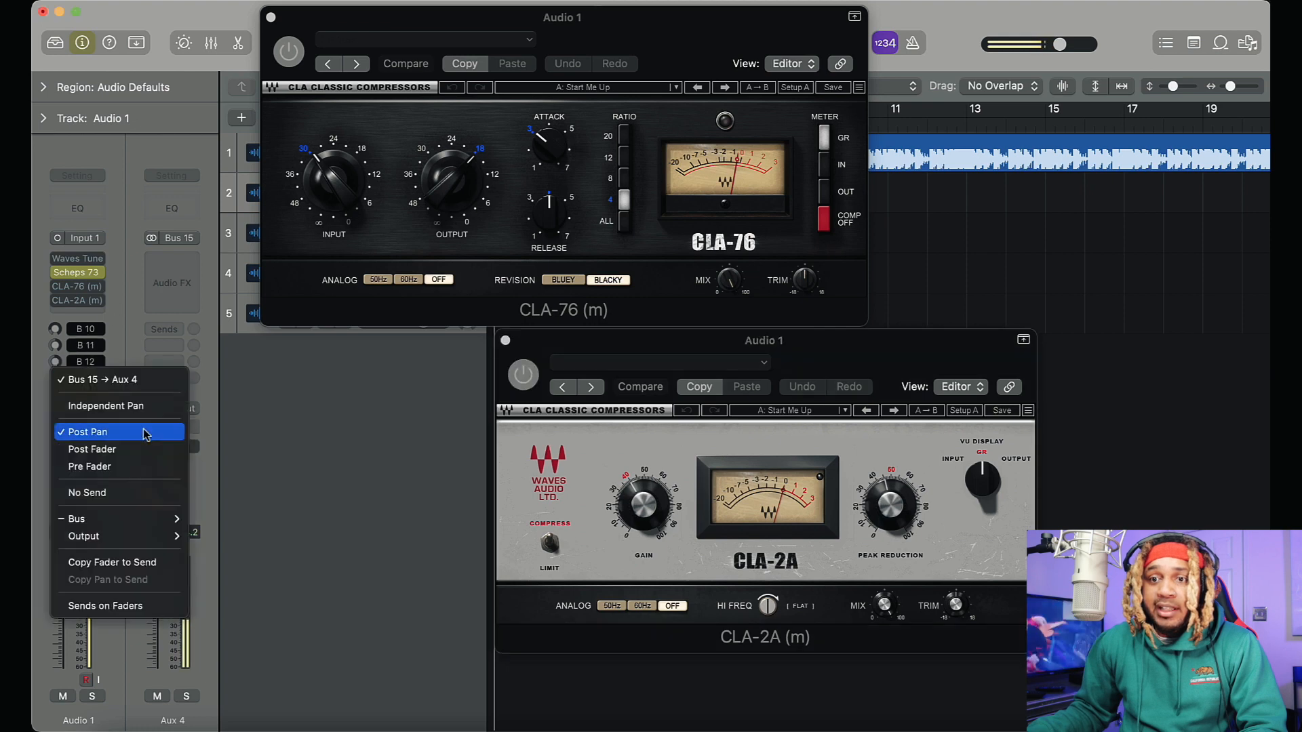
{"action": "left_click", "coordinate": [136, 466]}
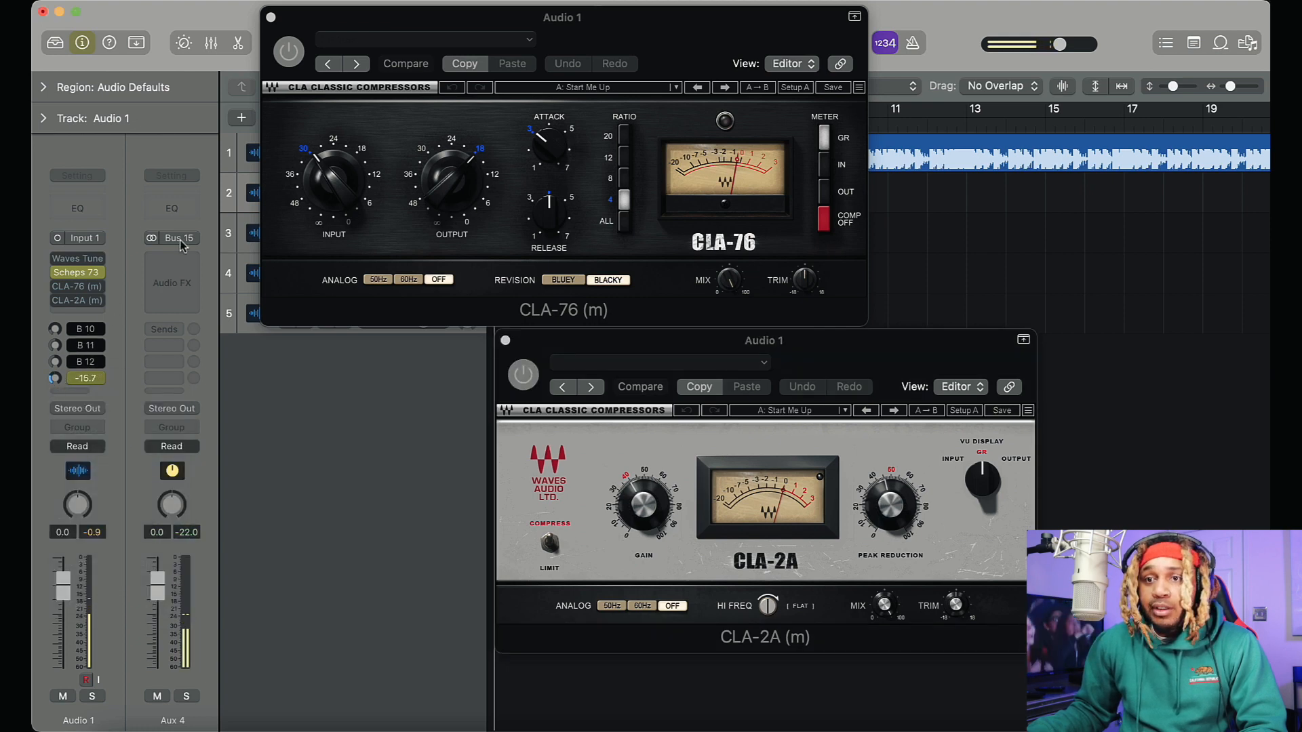
Insert the Waves Vocal Bender (s) plug-in on Aux 4
{"action": "left_click", "coordinate": [178, 259]}
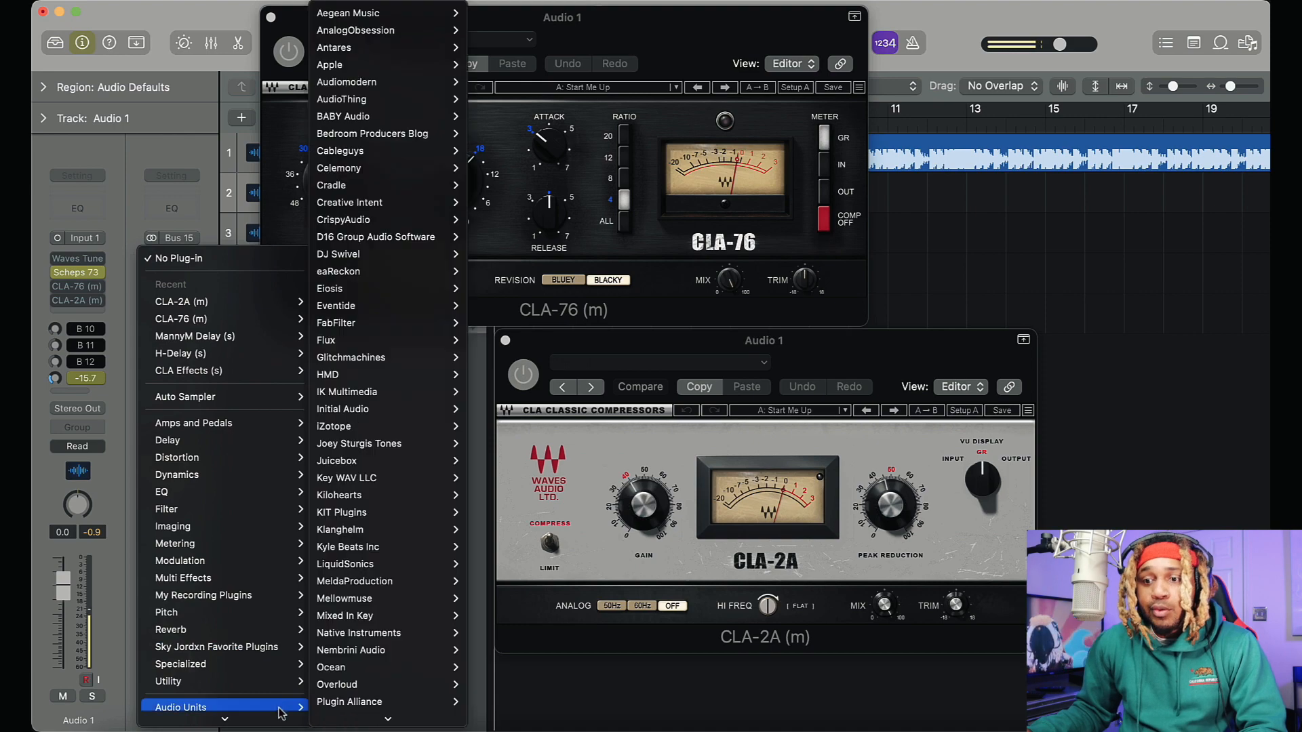
{"action": "mouse_move", "coordinate": [370, 719]}
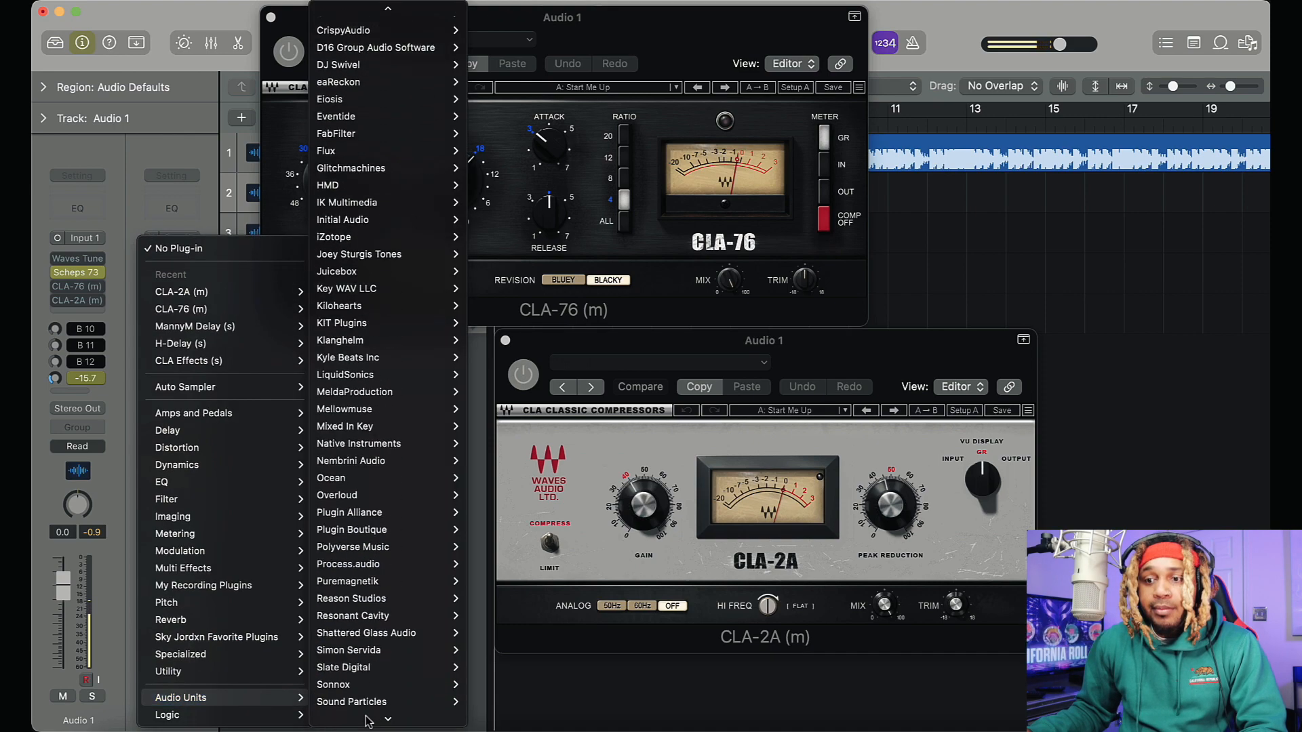
{"action": "mouse_move", "coordinate": [393, 680]}
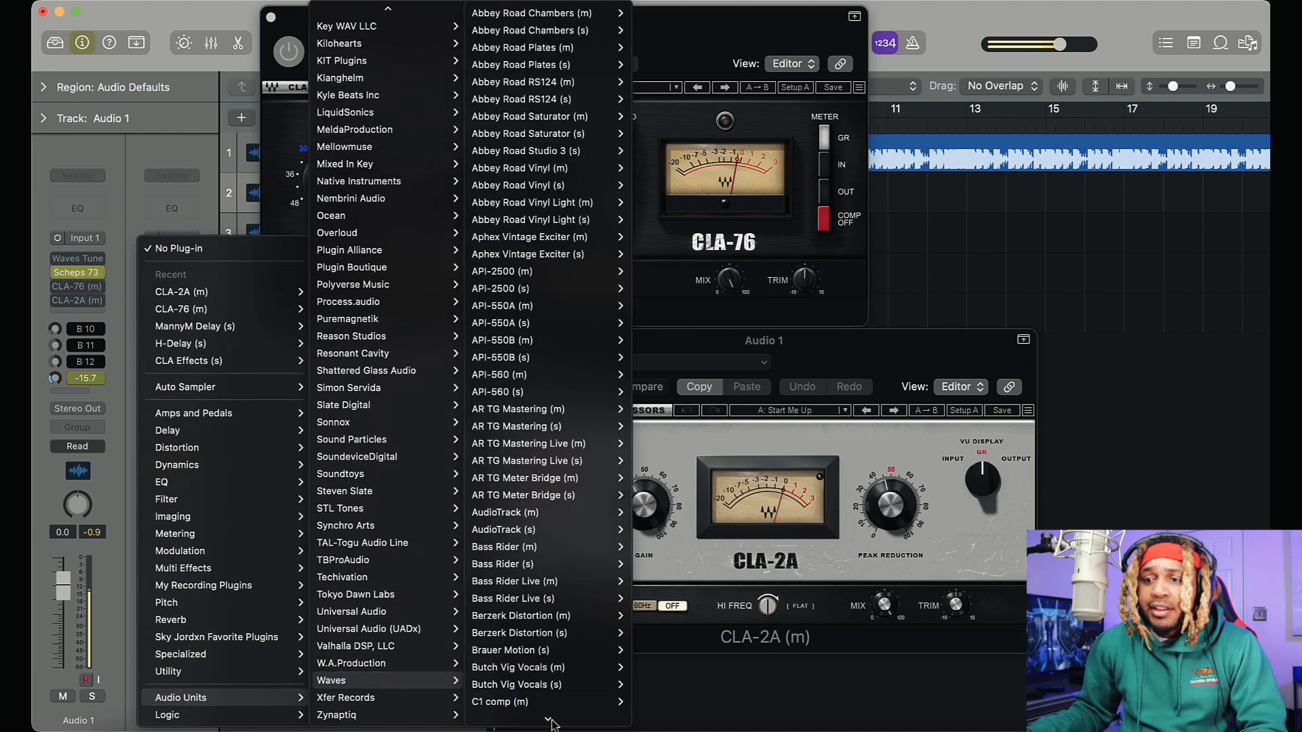
{"action": "mouse_move", "coordinate": [551, 724]}
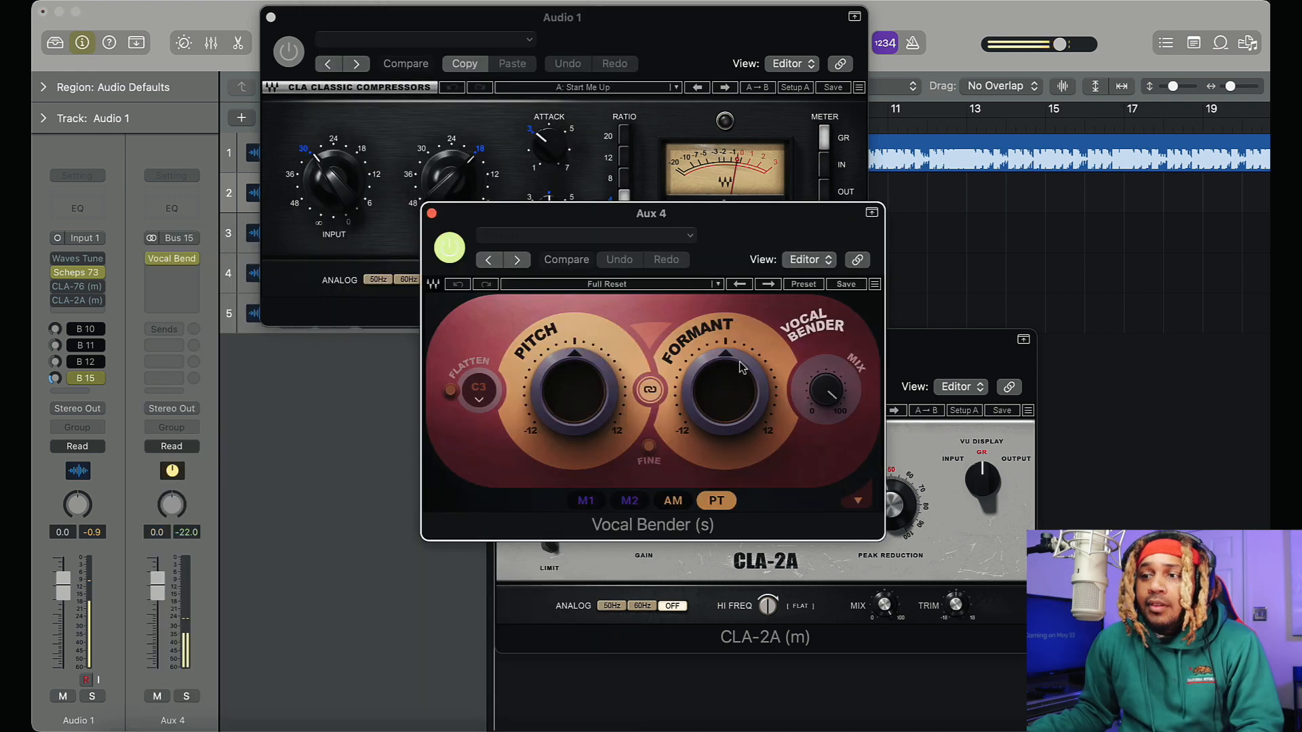
Try different pitch and formant amounts in Vocal Bender and set both to -12 semitones
{"action": "left_click_drag", "start_coordinate": [726, 389], "coordinate": [725, 434]}
{"action": "left_click_drag", "start_coordinate": [602, 395], "coordinate": [601, 448]}
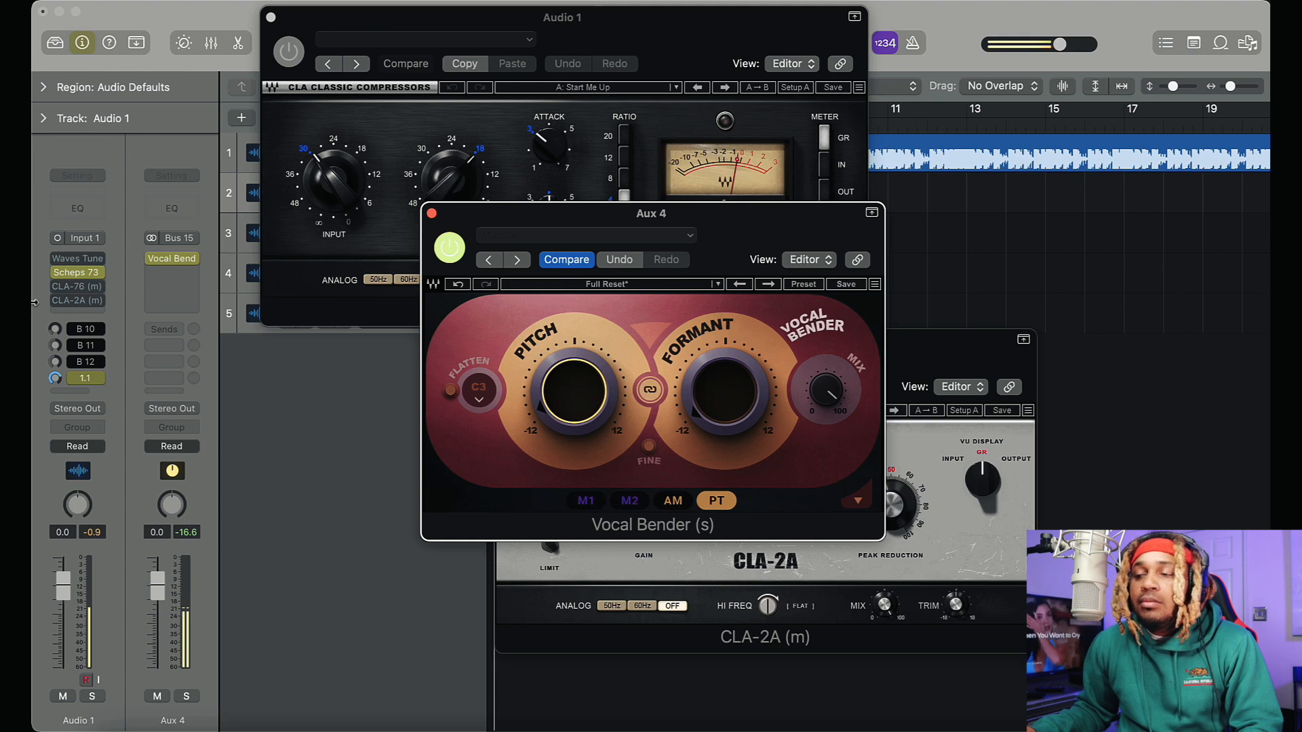
{"action": "left_click", "coordinate": [725, 391]}
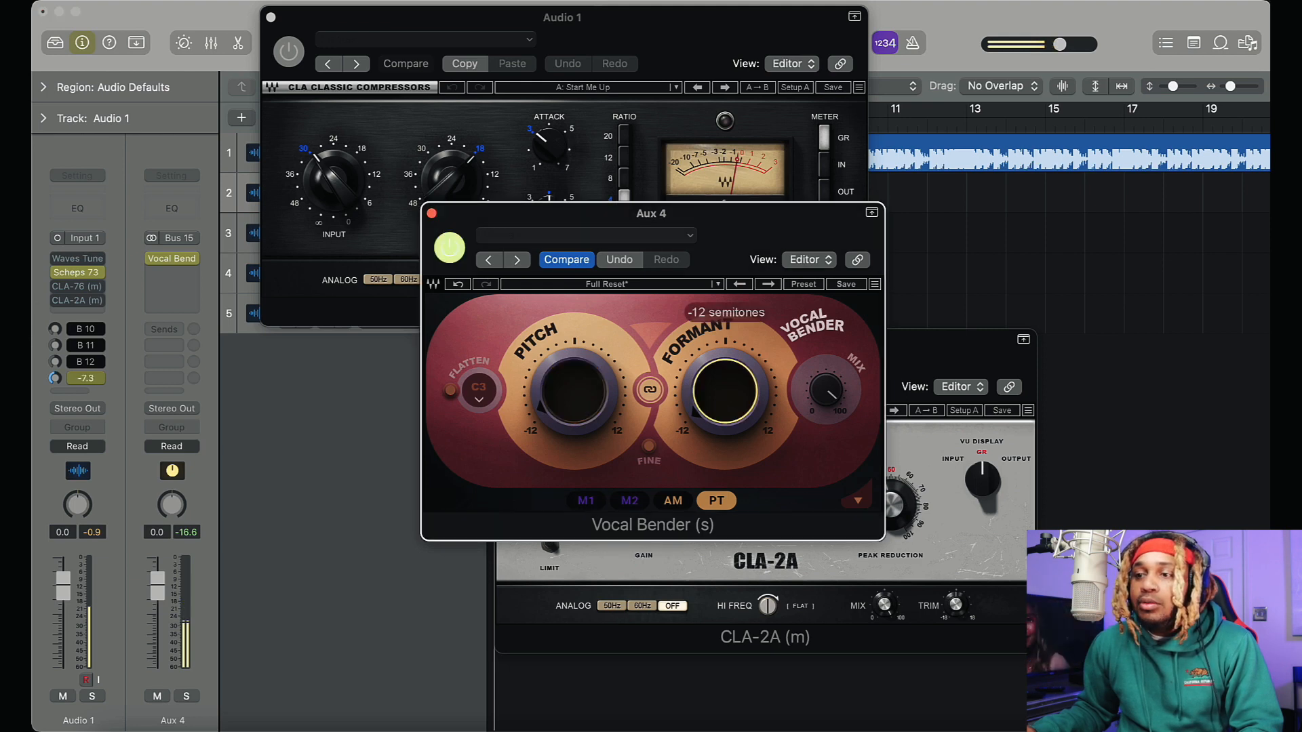
{"action": "left_click", "coordinate": [574, 391]}
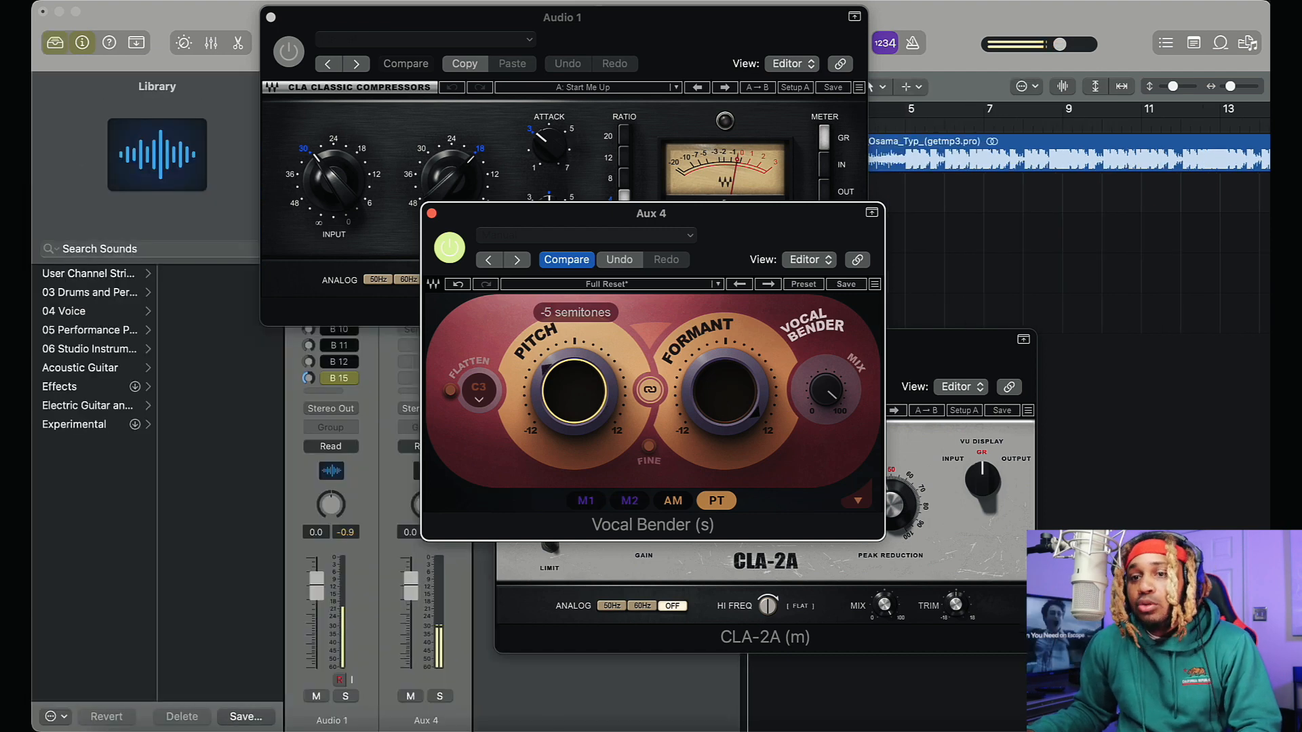
{"action": "left_click_drag", "start_coordinate": [574, 391], "coordinate": [590, 389]}
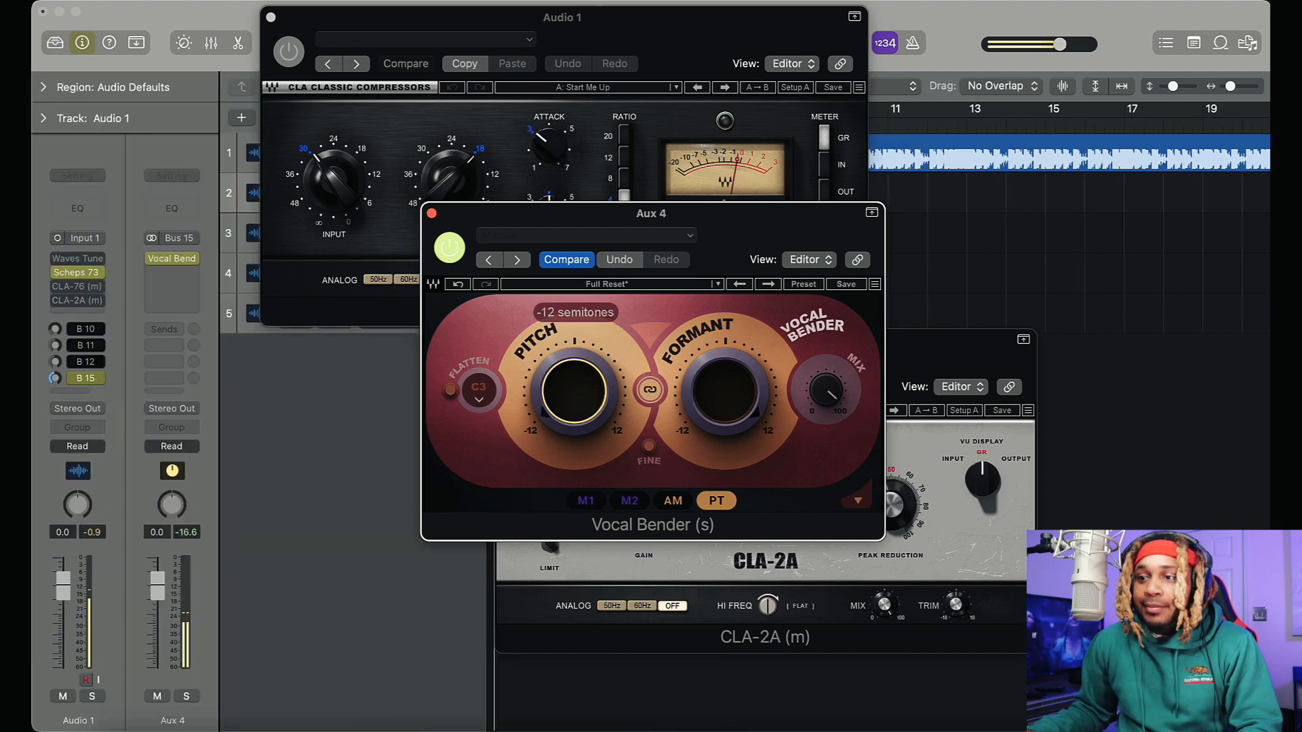
{"action": "left_click_drag", "start_coordinate": [715, 405], "coordinate": [715, 387]}
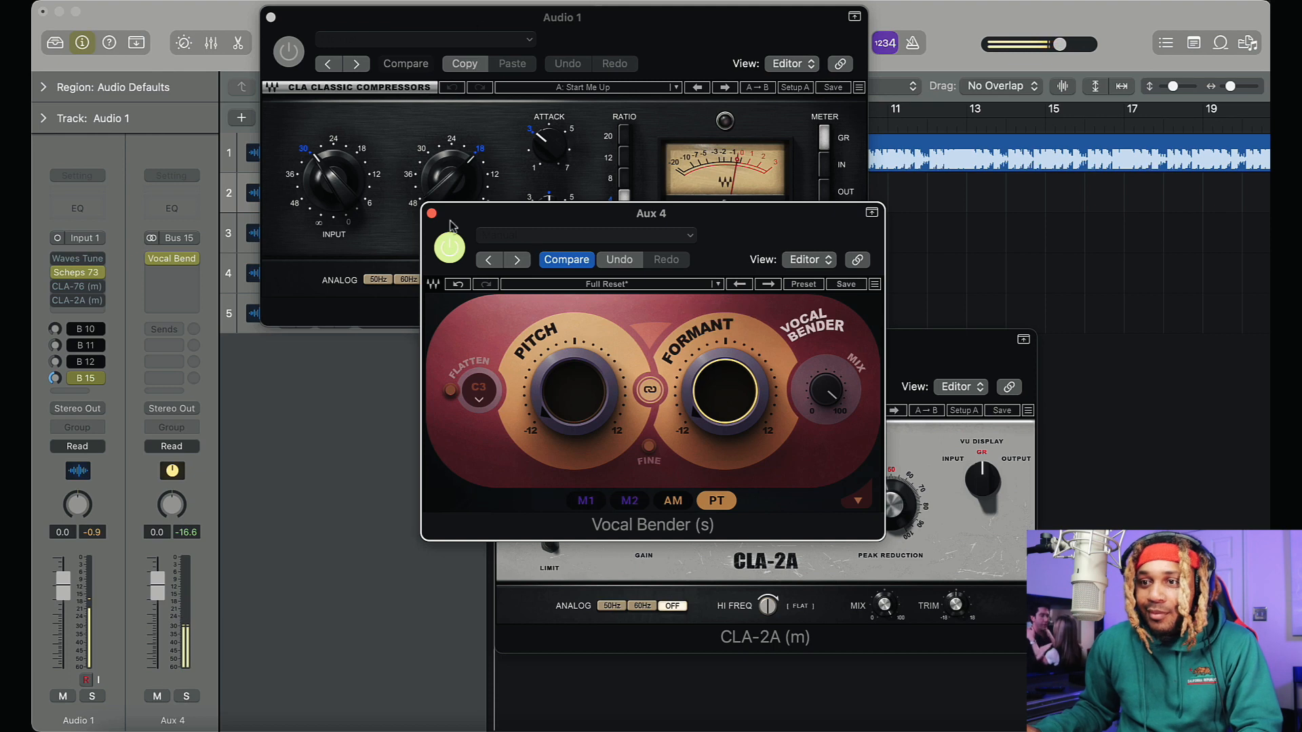
Close the Vocal Bender window and add a Bus 16 send on Audio 1
{"action": "left_click", "coordinate": [432, 213]}
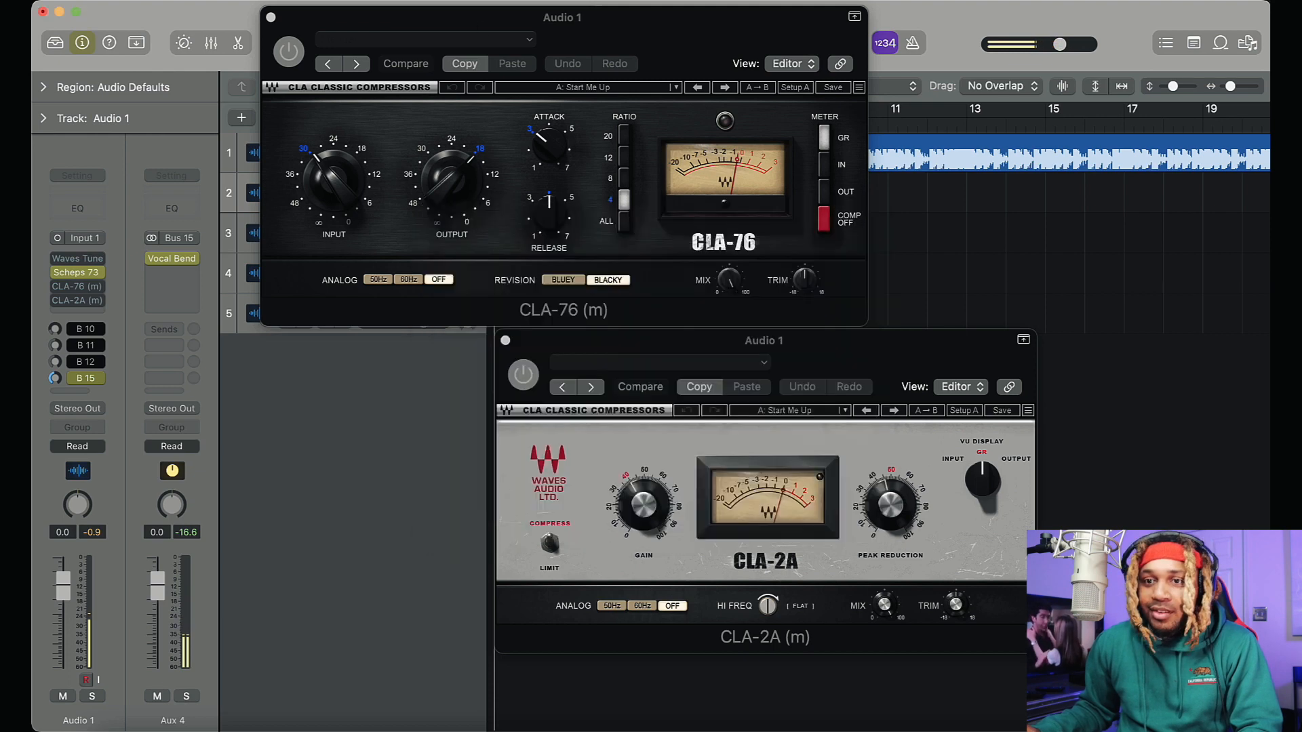
{"action": "left_click", "coordinate": [68, 392]}
{"action": "mouse_move", "coordinate": [81, 416]}
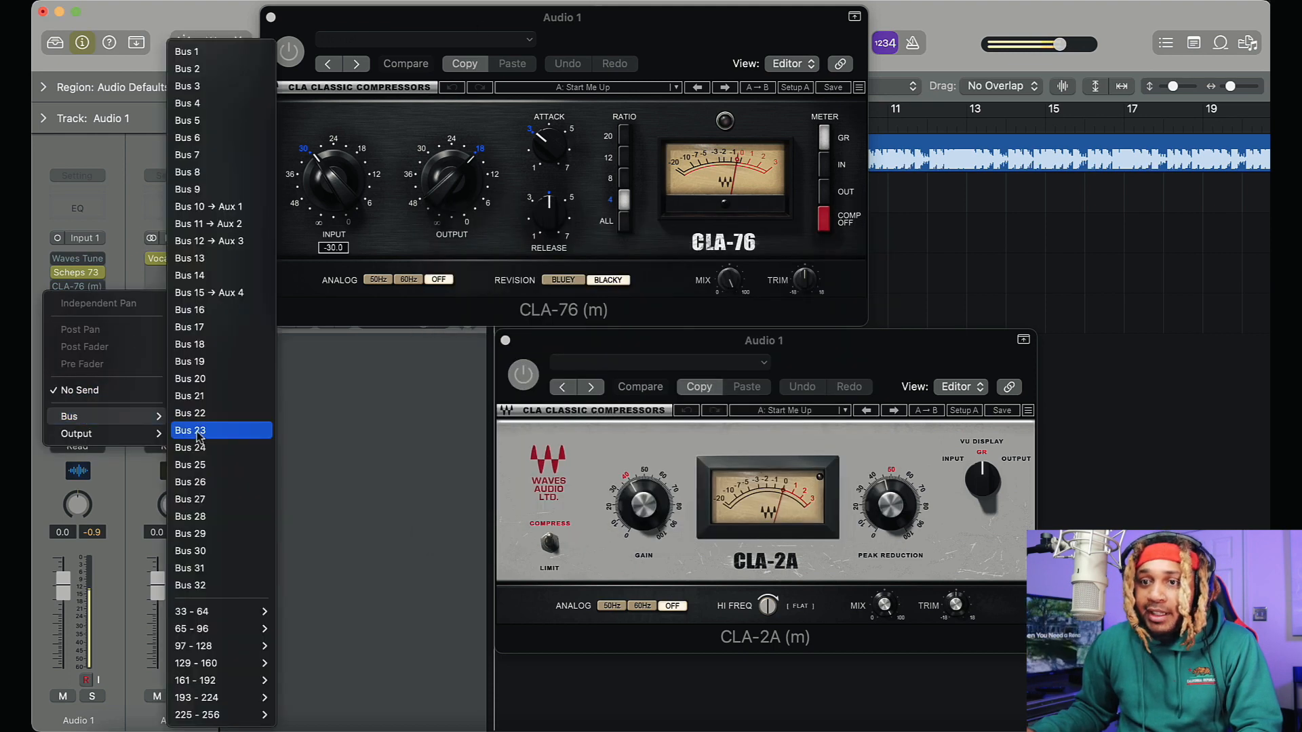
{"action": "left_click", "coordinate": [206, 312]}
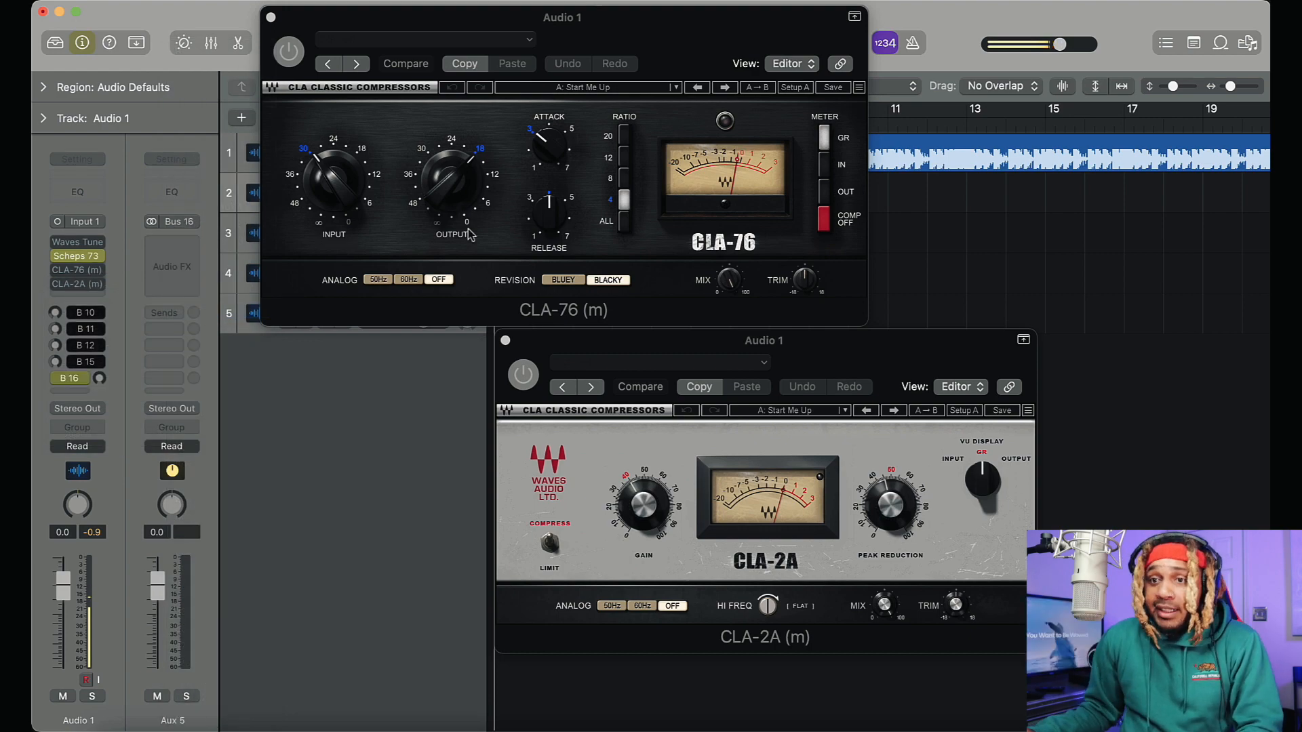
Insert Waves Harmony on Aux 5 and raise Audio 1's Bus 16 send to about -8.5
{"action": "left_click", "coordinate": [166, 243]}
{"action": "left_click", "coordinate": [349, 428]}
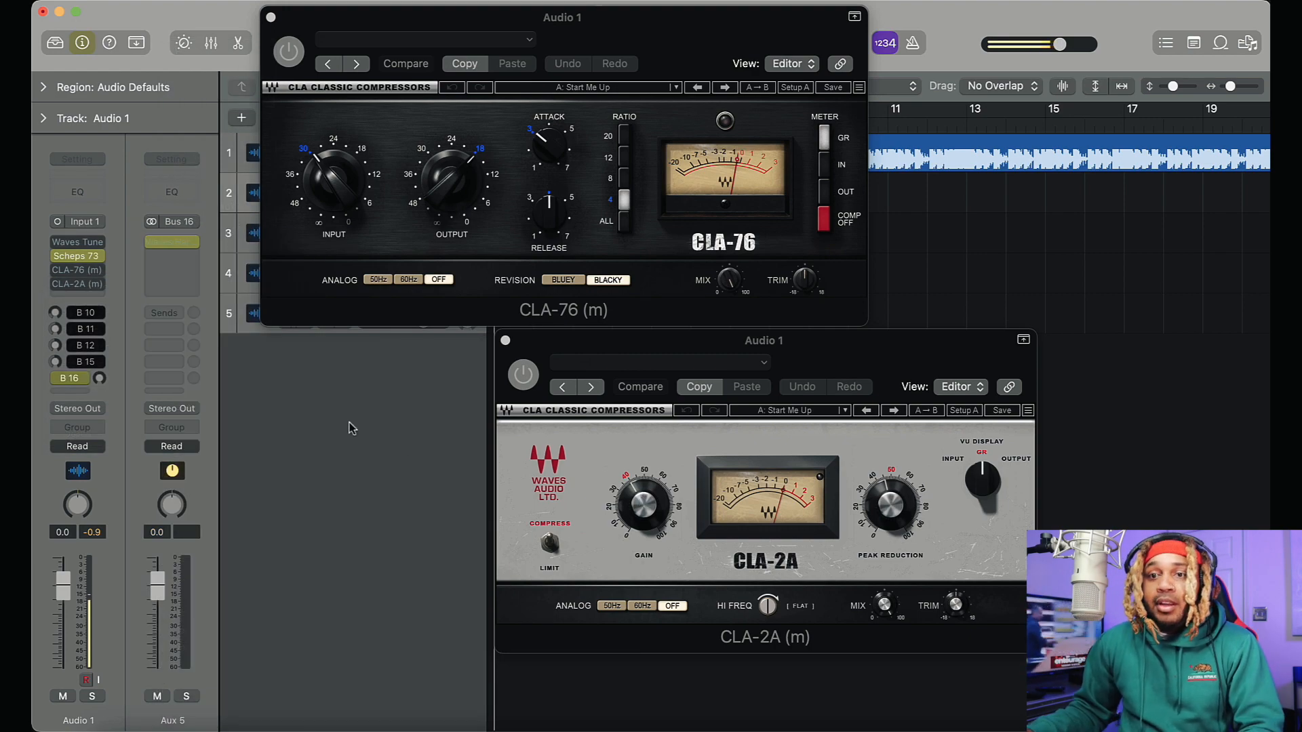
{"action": "left_click_drag", "start_coordinate": [103, 310], "coordinate": [103, 302]}
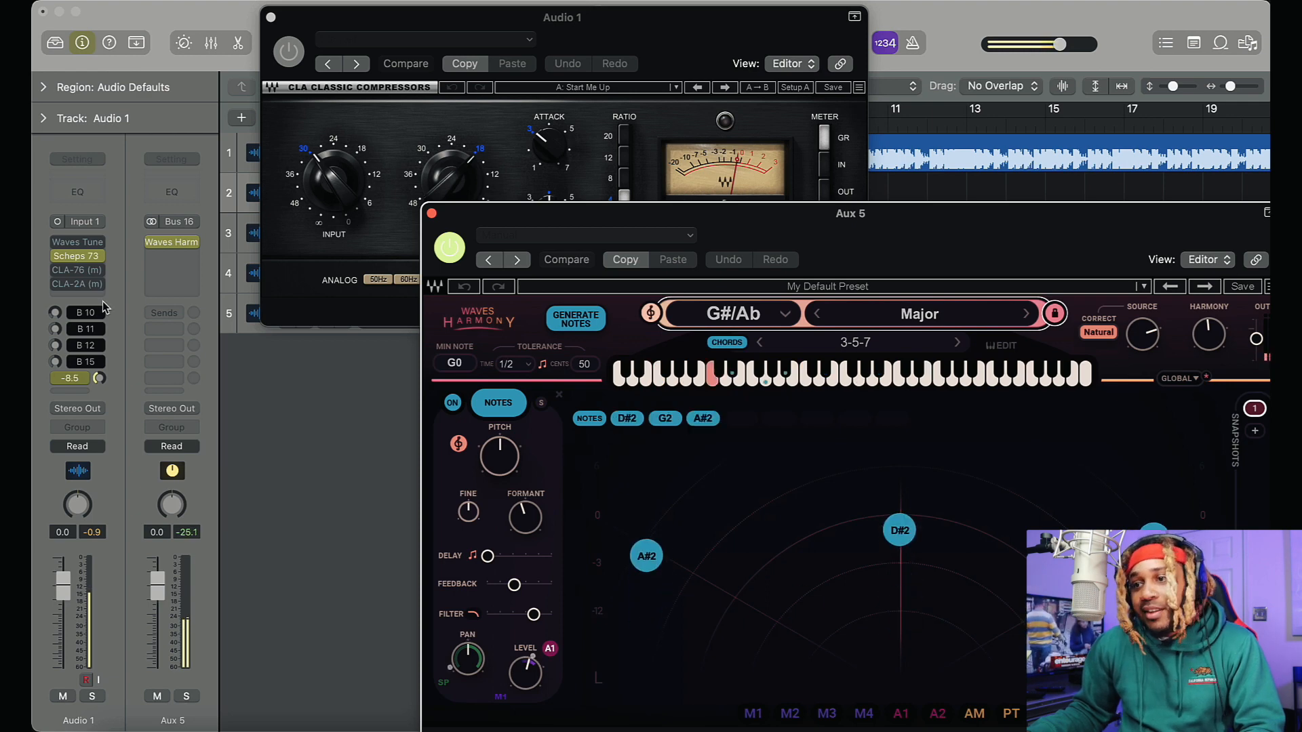
Check the key in Waves Tune Real-Time, and set Waves Harmony to the key F#/Gb with the Minor scale
{"action": "left_click", "coordinate": [71, 242]}
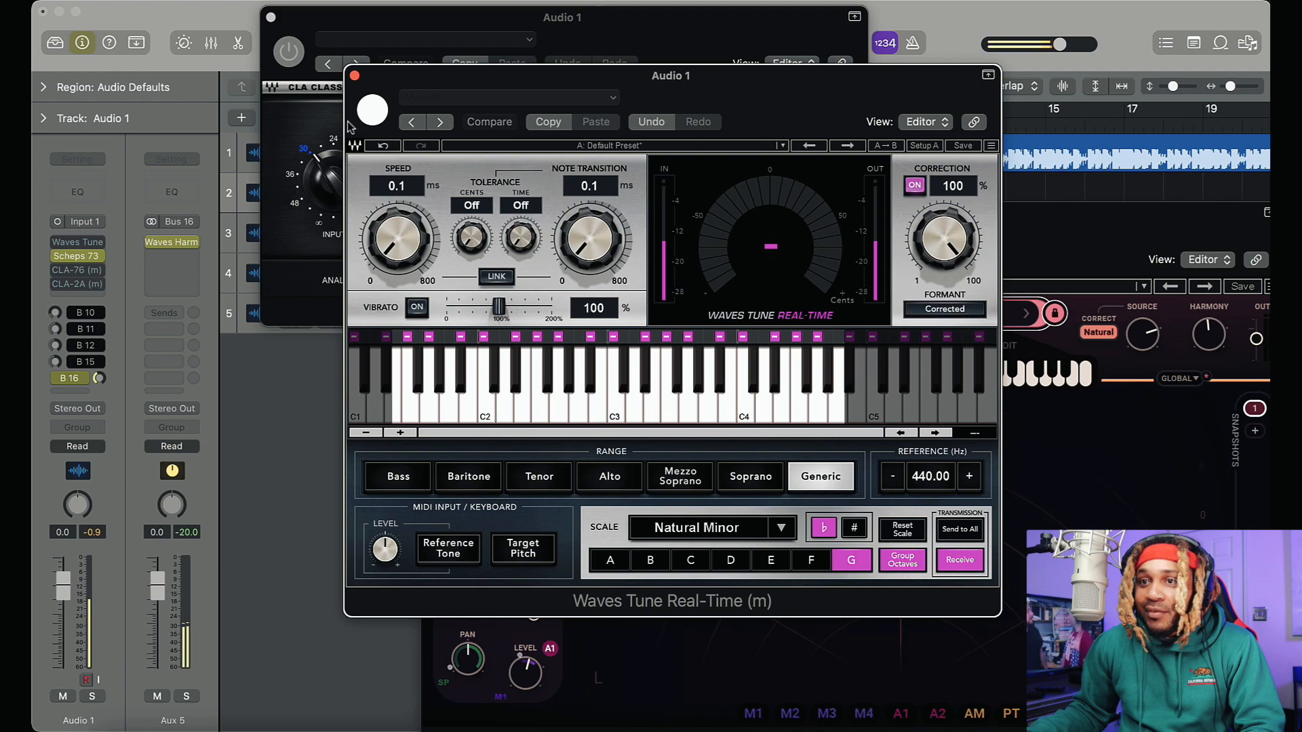
{"action": "left_click", "coordinate": [355, 76]}
{"action": "left_click", "coordinate": [757, 316]}
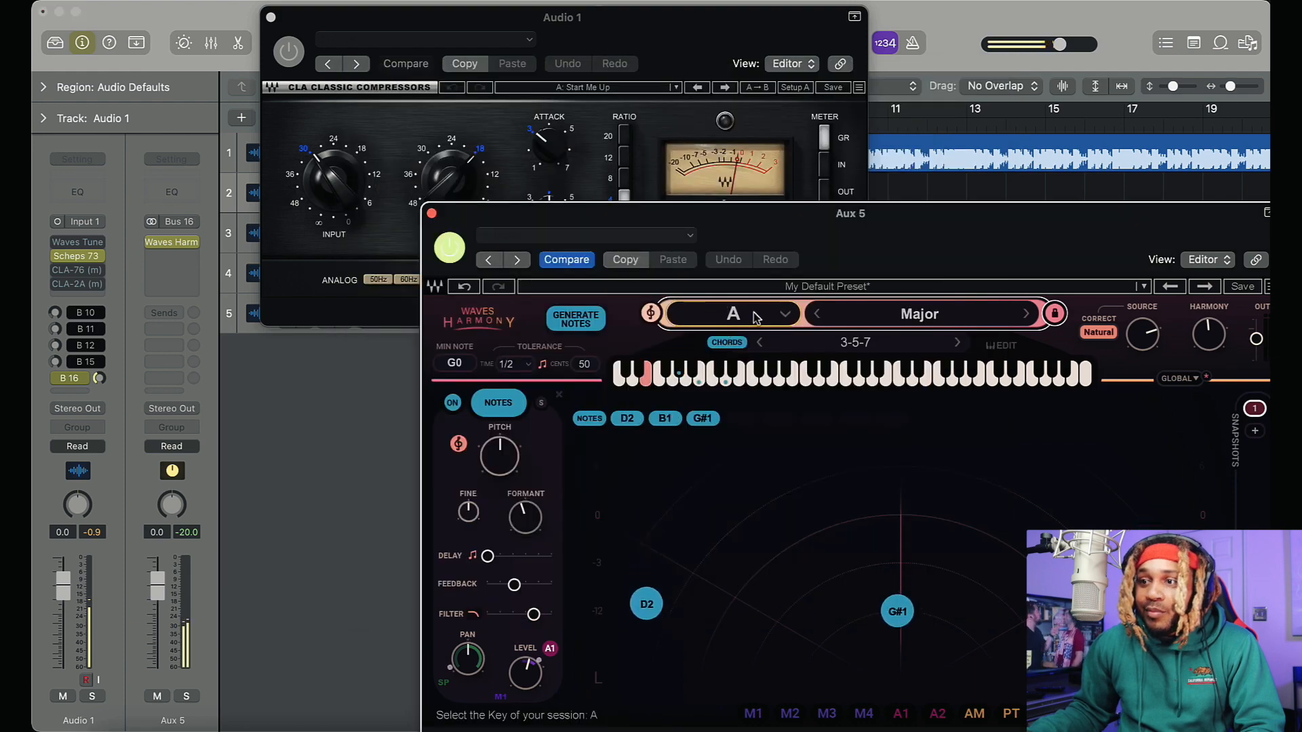
{"action": "left_click", "coordinate": [783, 315]}
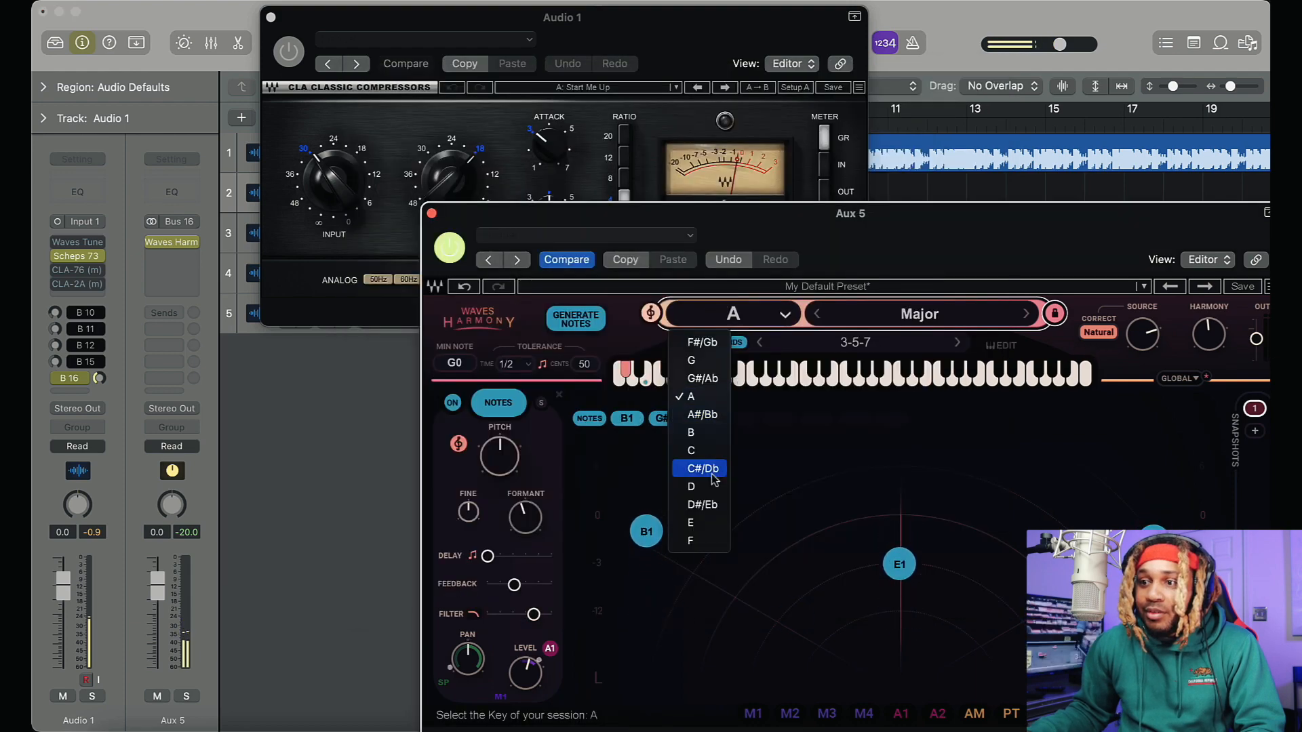
{"action": "left_click", "coordinate": [705, 343]}
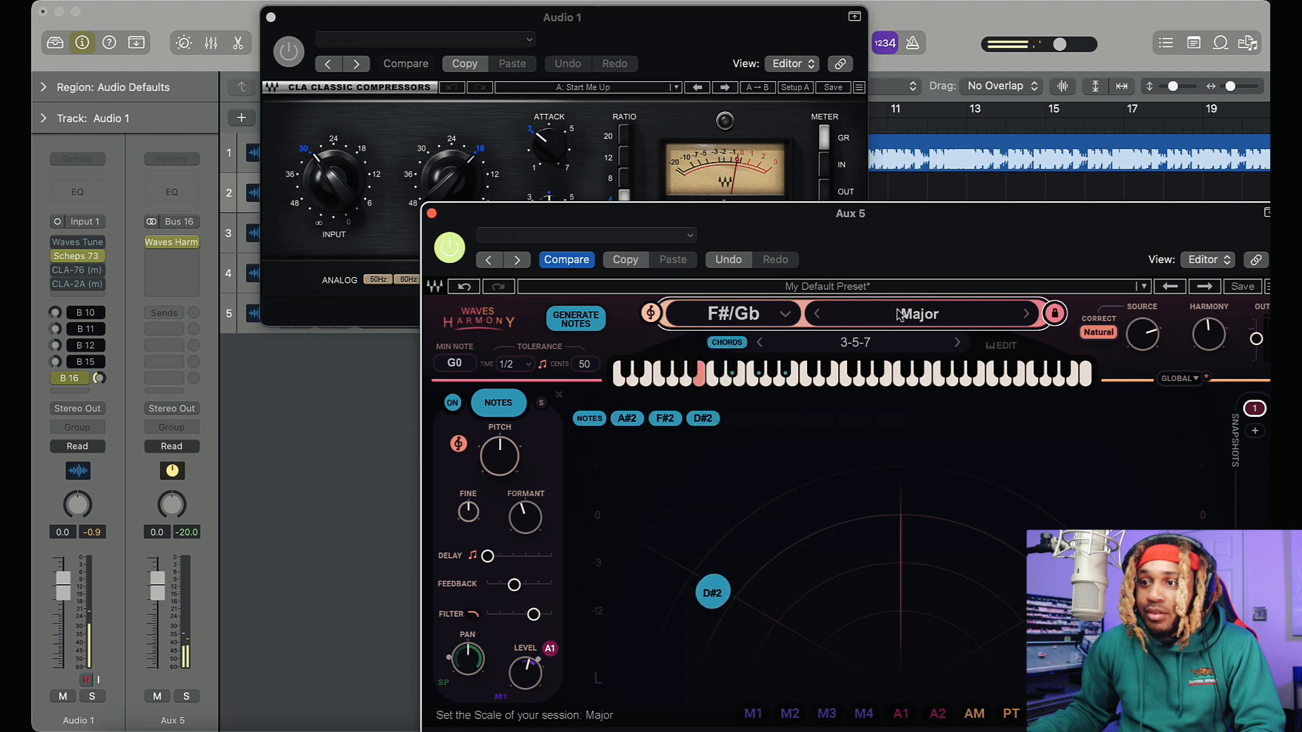
{"action": "left_click", "coordinate": [901, 315]}
{"action": "left_click", "coordinate": [875, 360]}
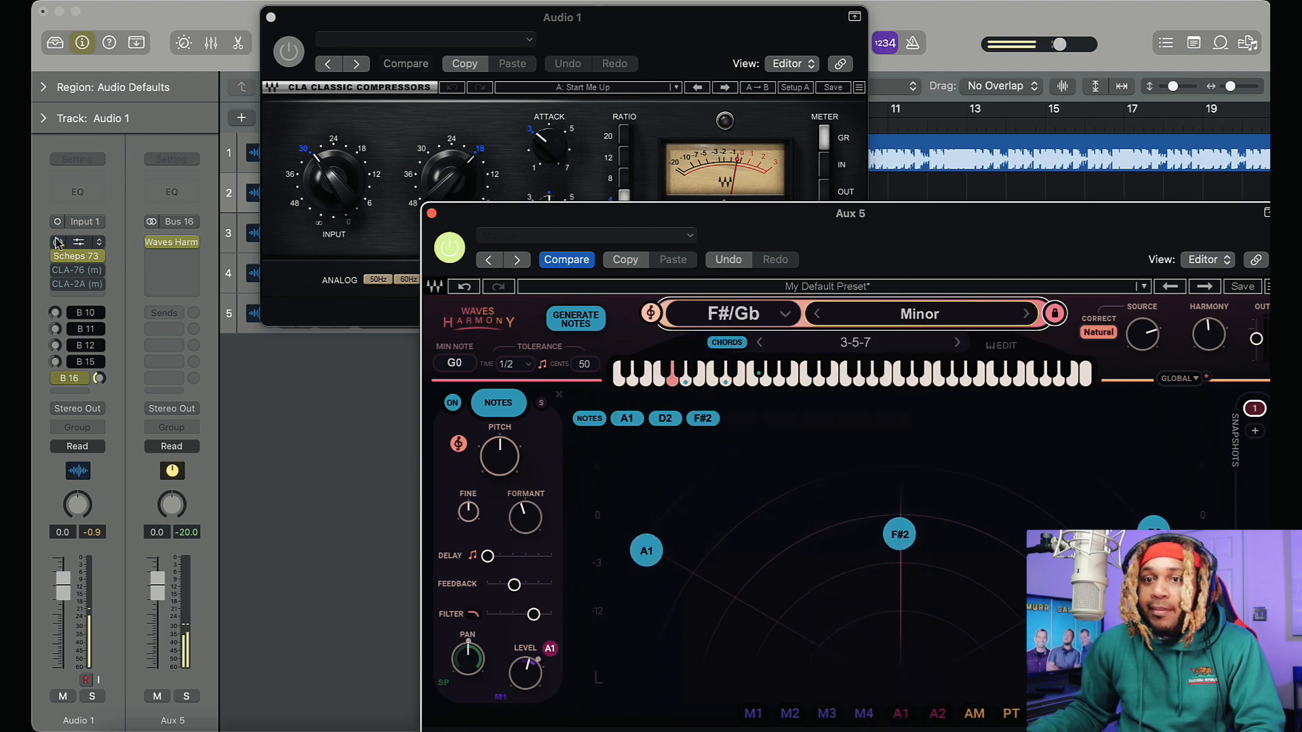
Enable Waves Tune Real-Time on Audio 1 and raise the Bus 16 send to about -1.5
{"action": "left_click", "coordinate": [59, 243]}
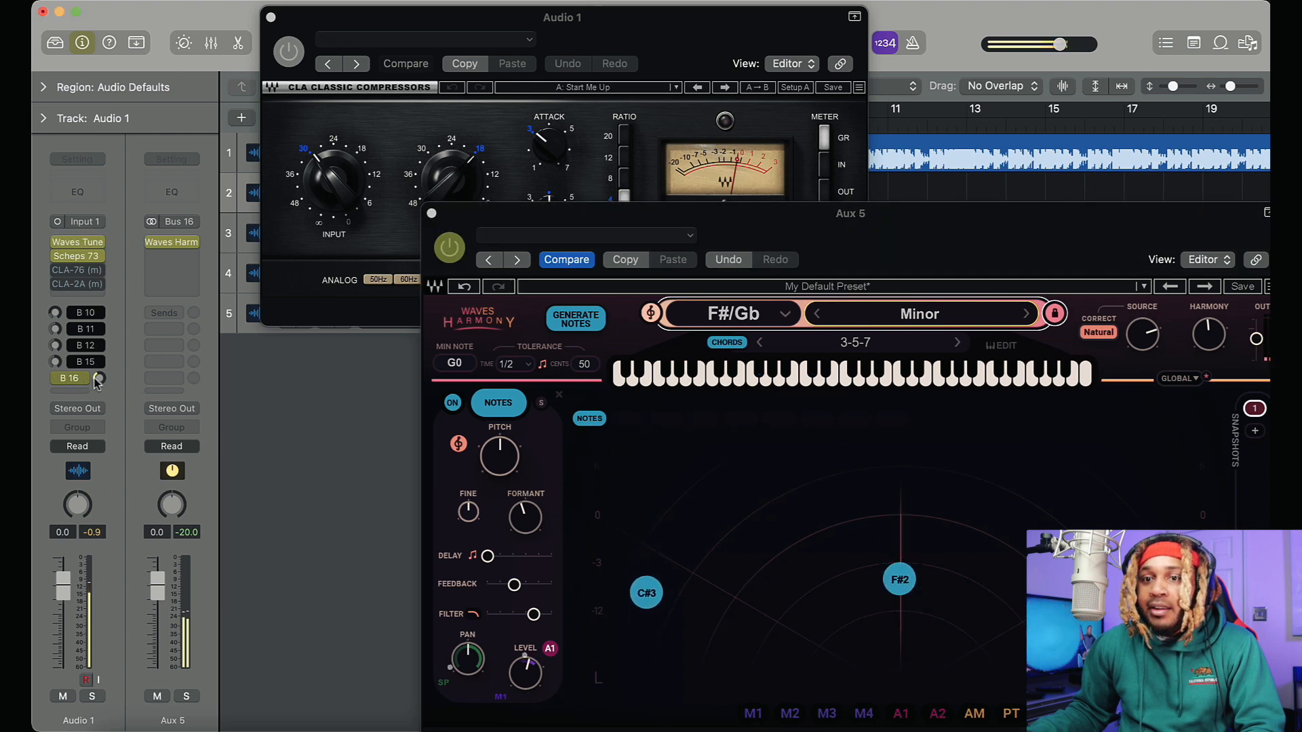
{"action": "left_click_drag", "start_coordinate": [97, 382], "coordinate": [100, 335]}
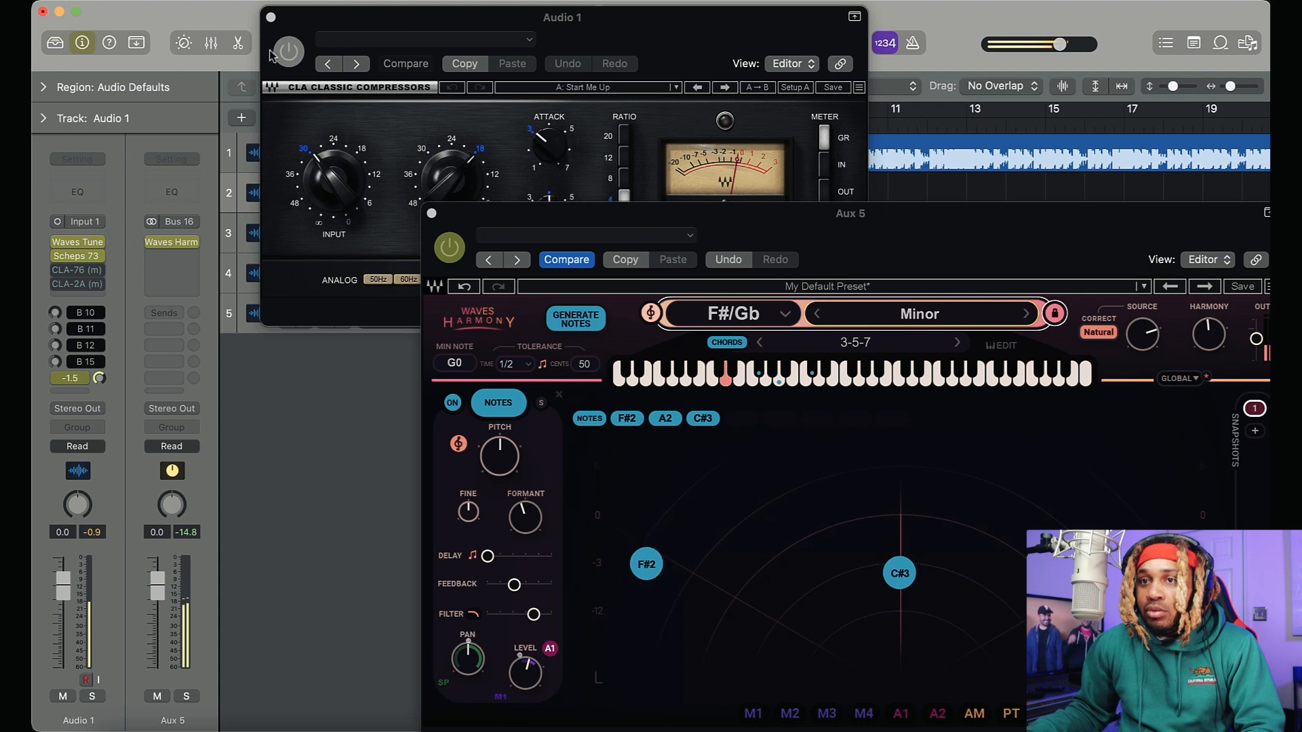
Close the CLA-76 window and move the Waves Harmony window so that the whole plug-in fits on screen
{"action": "left_click", "coordinate": [271, 18]}
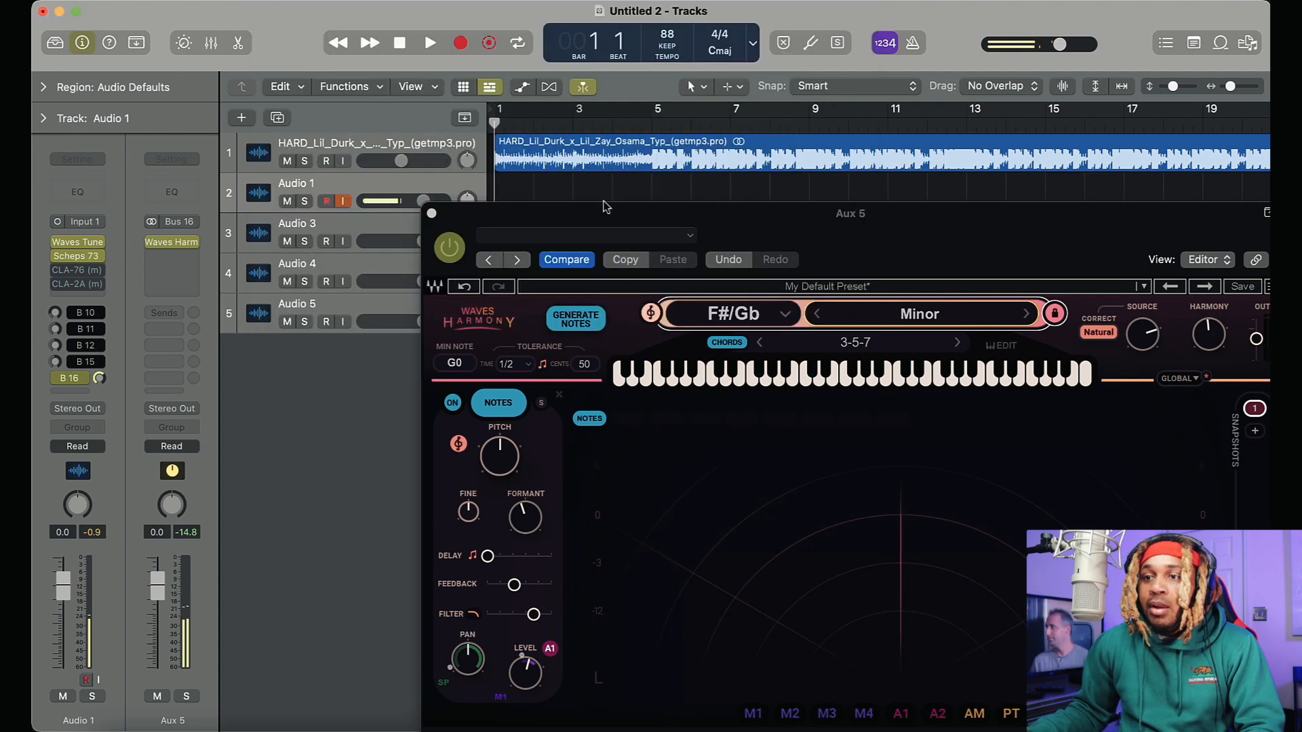
{"action": "left_click_drag", "start_coordinate": [838, 245], "coordinate": [809, 181]}
{"action": "left_click", "coordinate": [505, 340]}
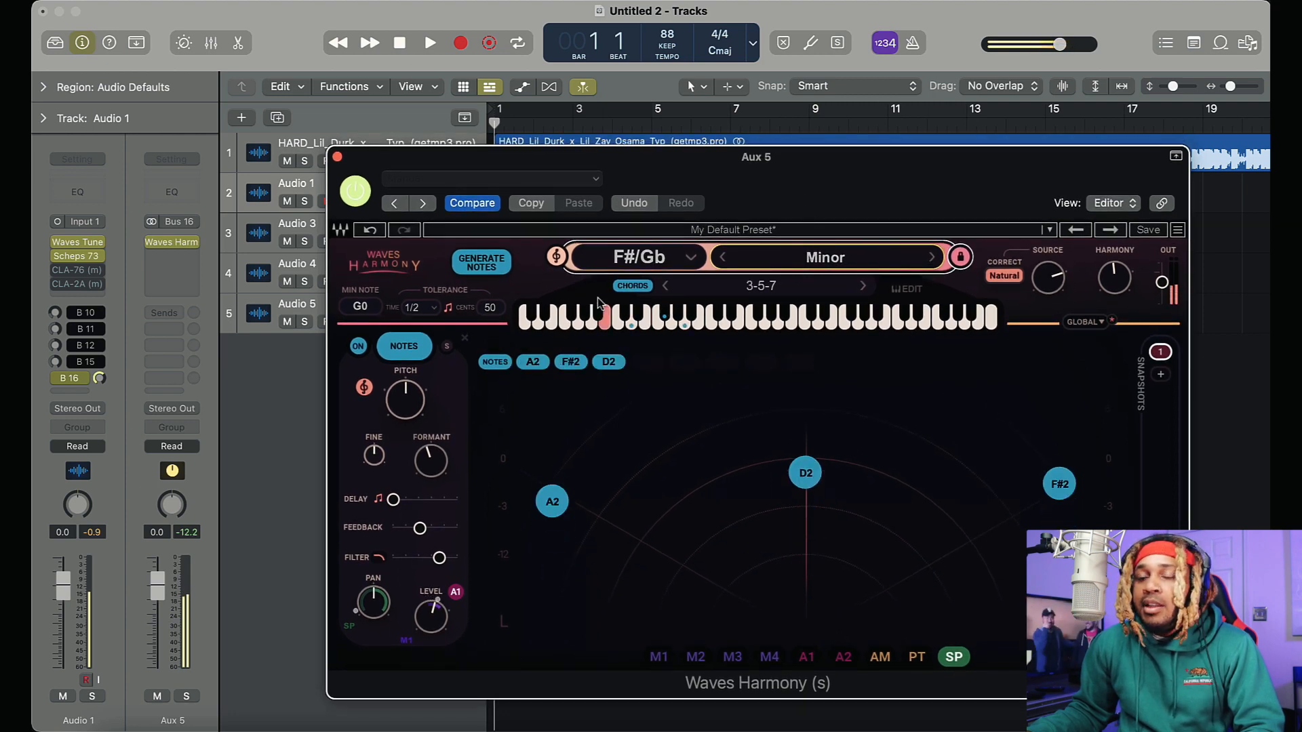
Set Audio 1's Bus 16 send to Pre Fader and lower its level
{"action": "left_click", "coordinate": [66, 383]}
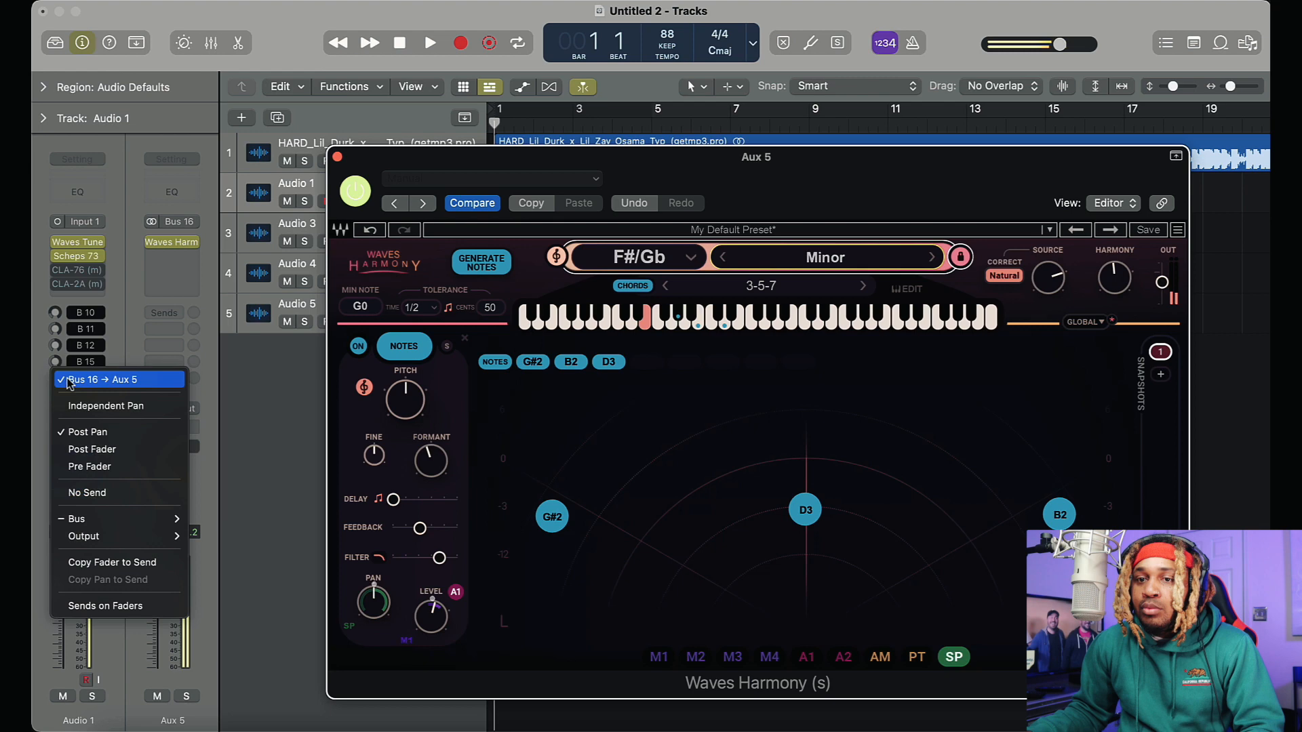
{"action": "left_click", "coordinate": [91, 468]}
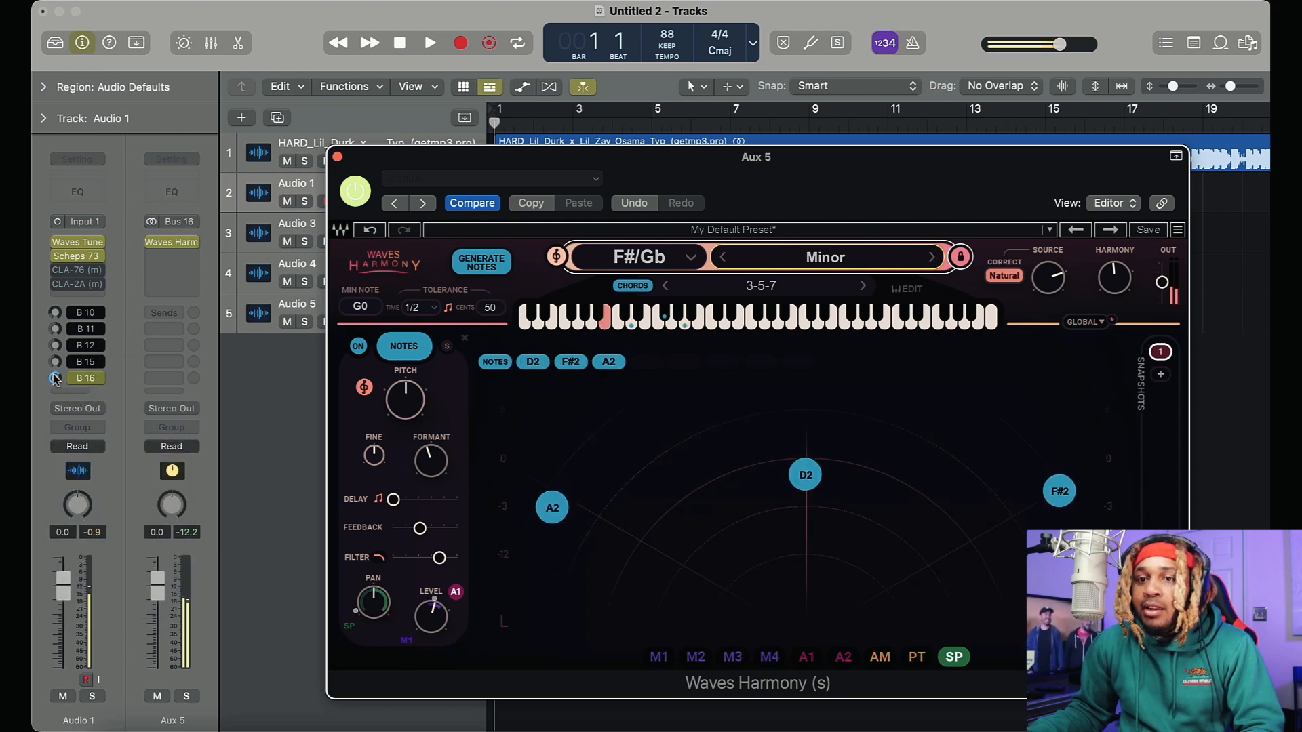
{"action": "left_click_drag", "start_coordinate": [61, 364], "coordinate": [61, 377]}
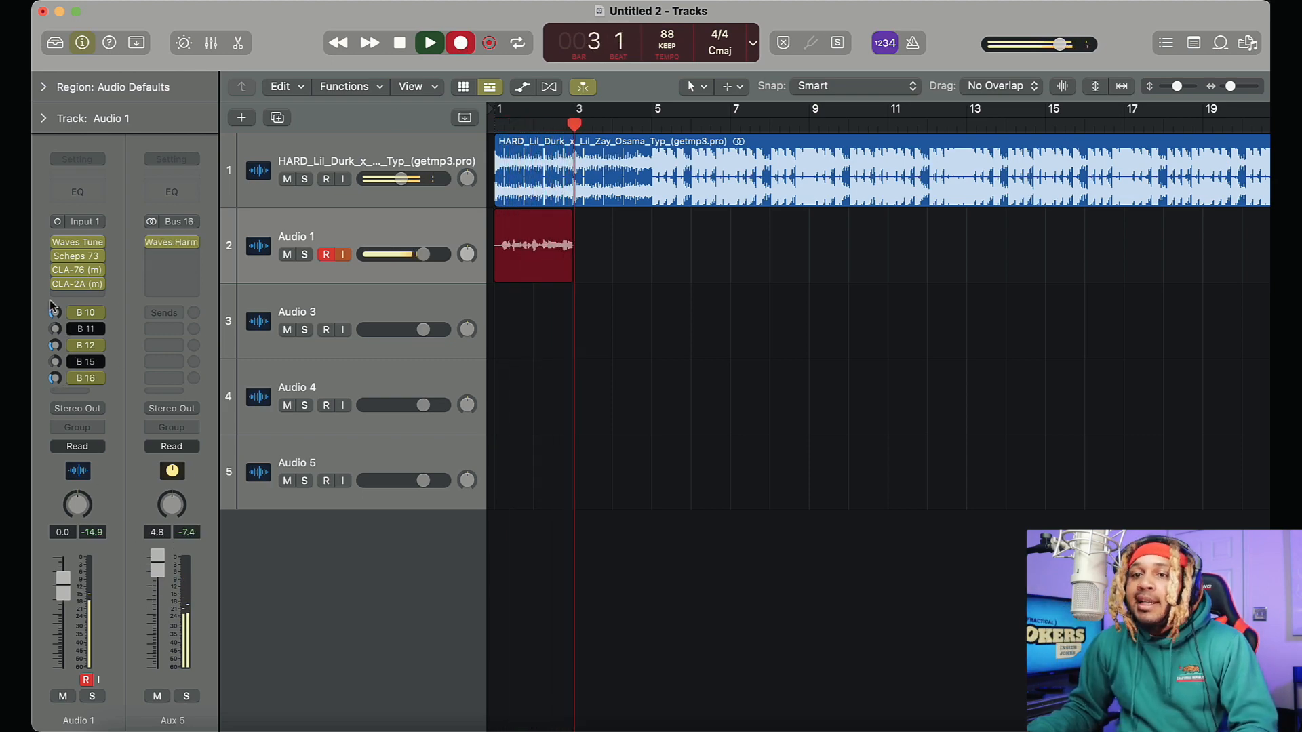
Fine-tune Audio 1's Bus 16 harmony send while recording, and stop the take shortly after bar 14
{"action": "left_click", "coordinate": [176, 243]}
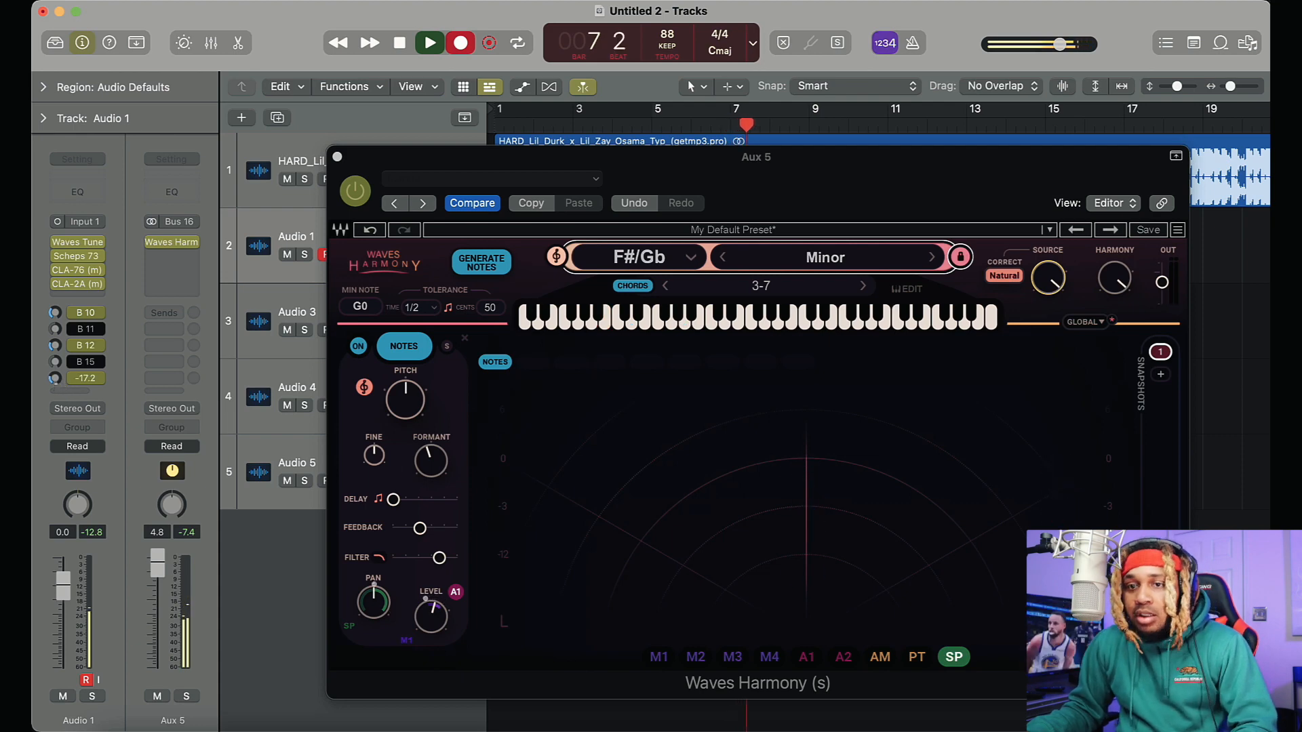
{"action": "left_click_drag", "start_coordinate": [55, 378], "coordinate": [55, 371]}
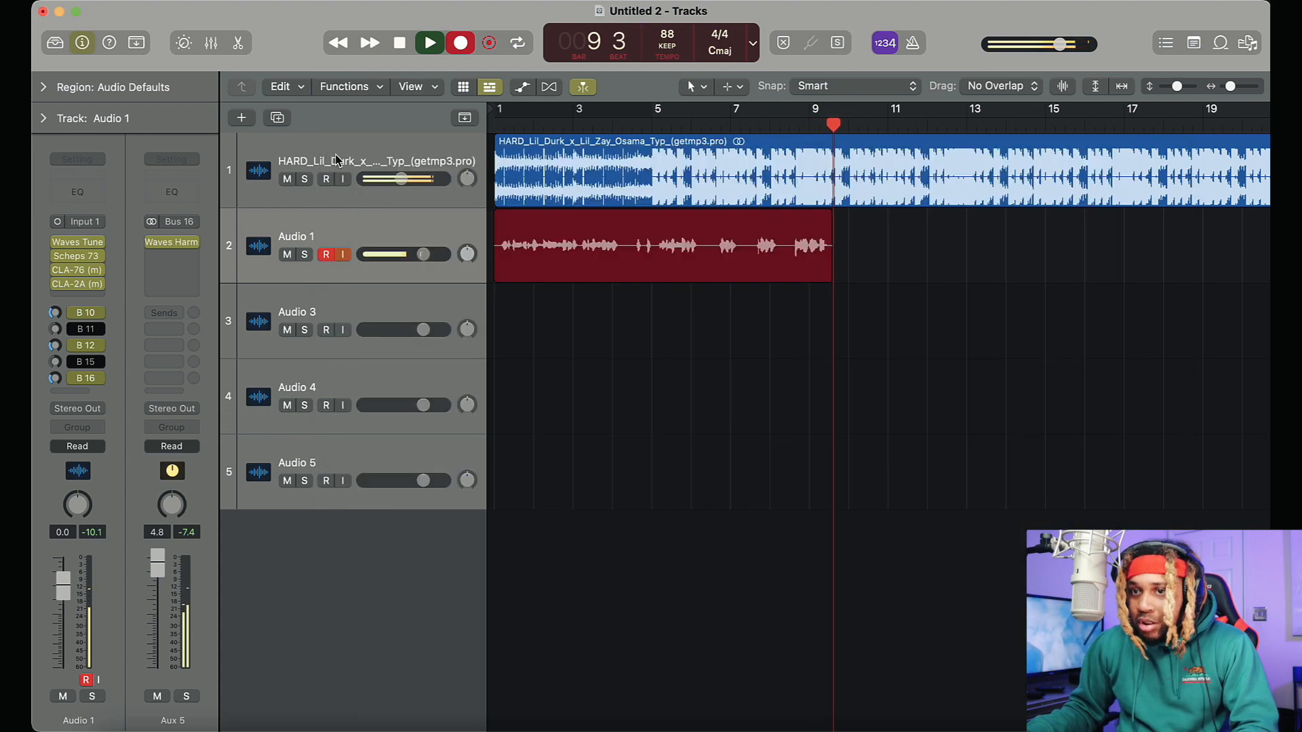
{"action": "left_click", "coordinate": [338, 157]}
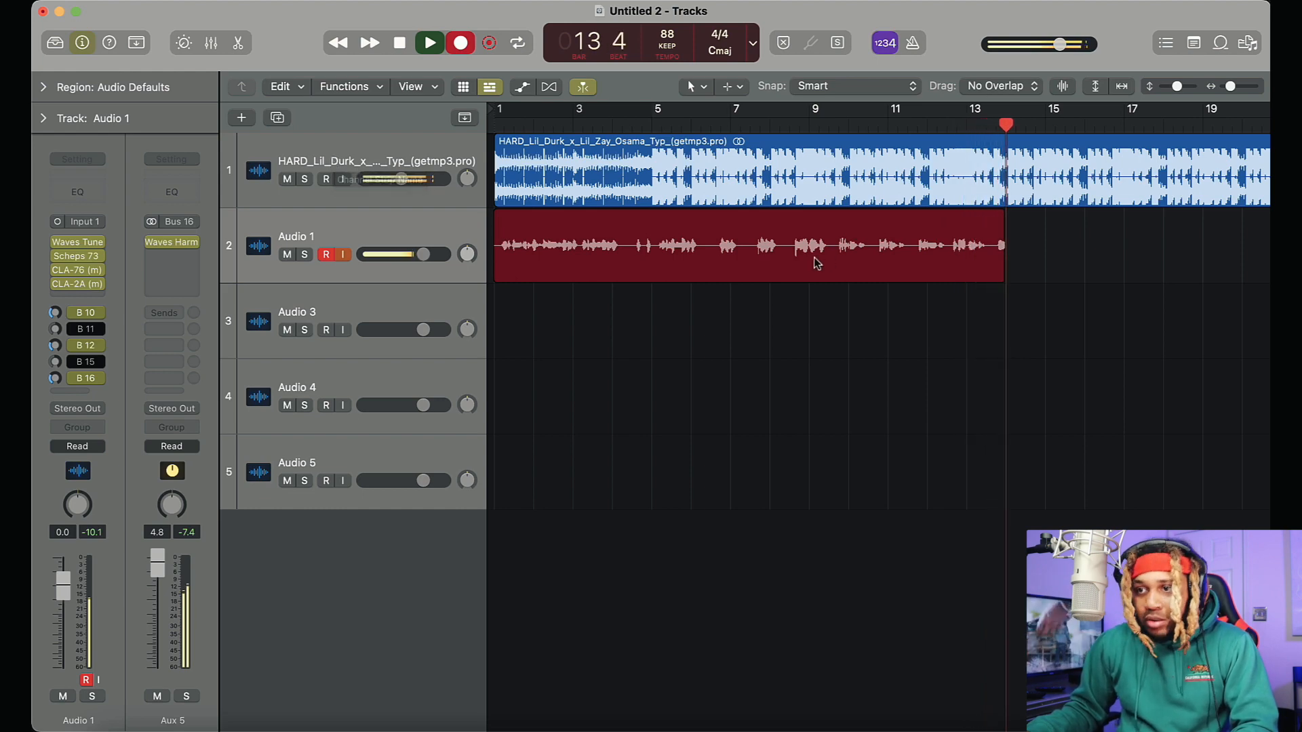
{"action": "key", "text": "space"}
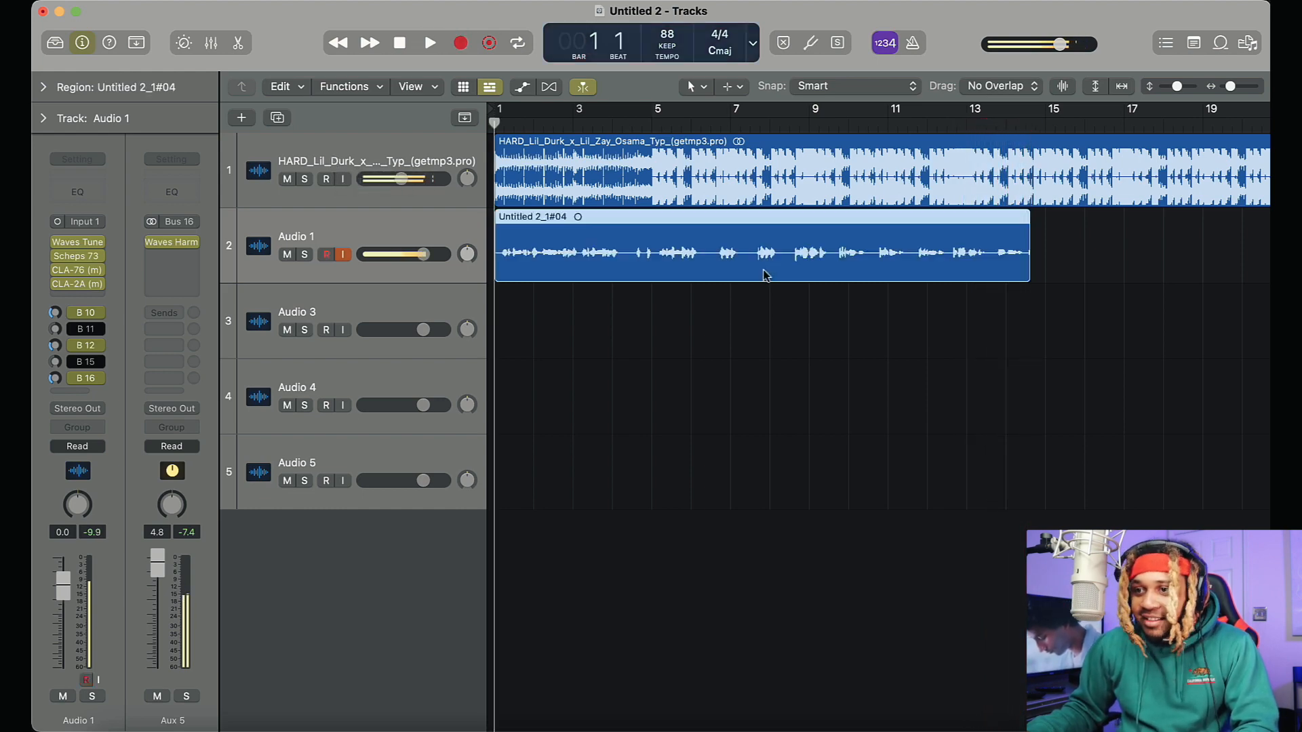
Duplicate the Audio 1 track with its settings and move the recorded take onto the duplicate
{"action": "left_click_drag", "start_coordinate": [764, 271], "coordinate": [764, 342]}
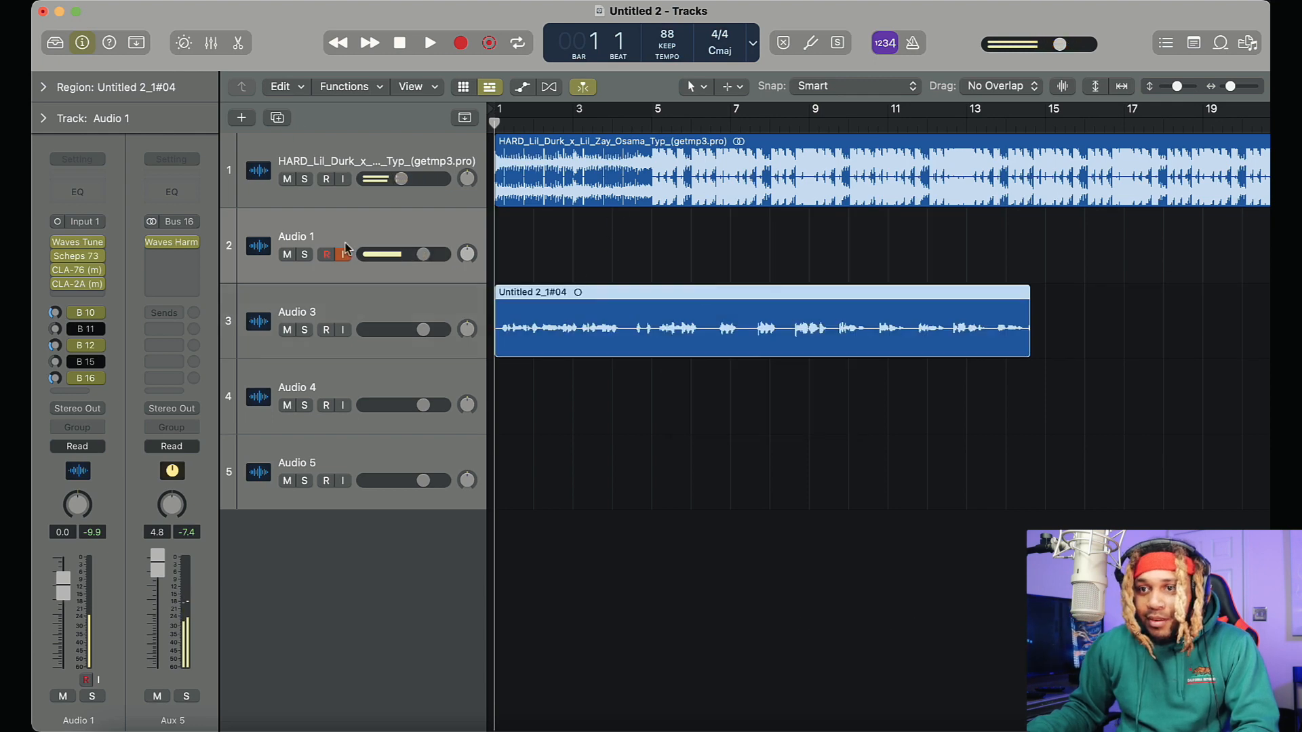
{"action": "left_click", "coordinate": [367, 222]}
{"action": "left_click", "coordinate": [277, 118]}
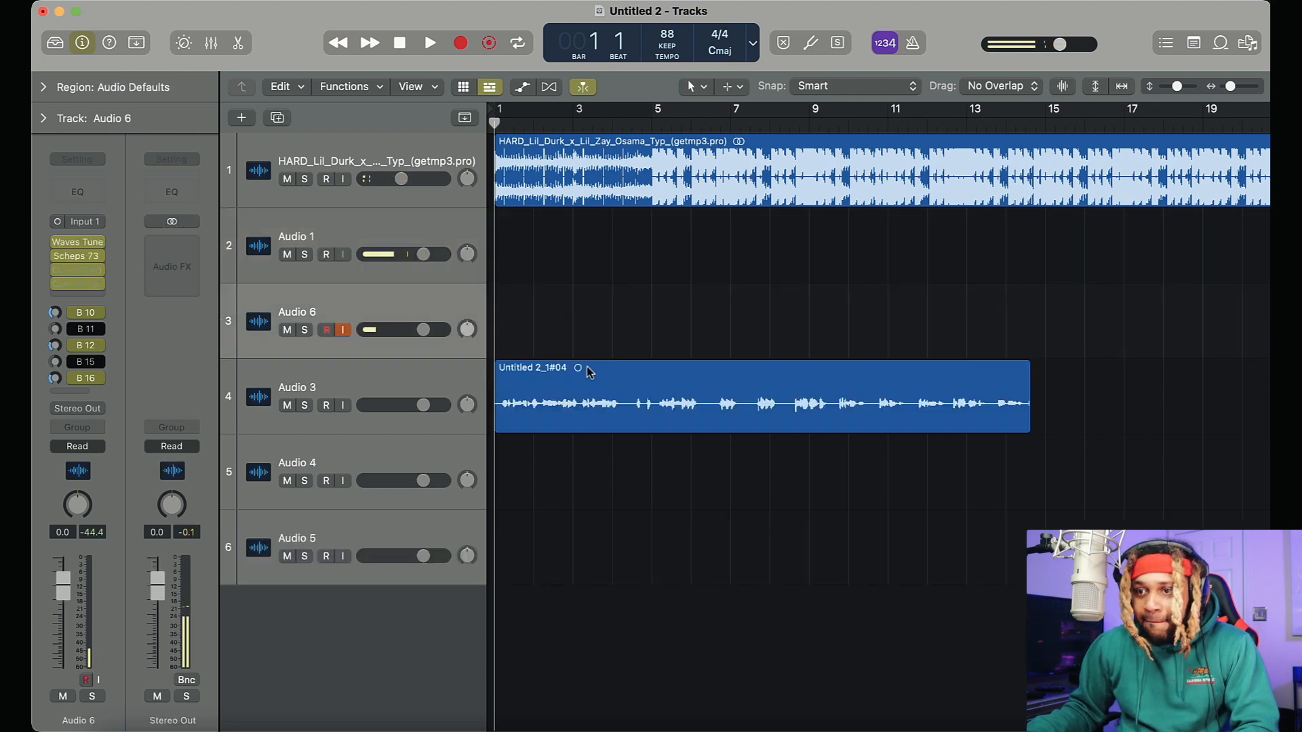
{"action": "left_click_drag", "start_coordinate": [588, 366], "coordinate": [588, 291]}
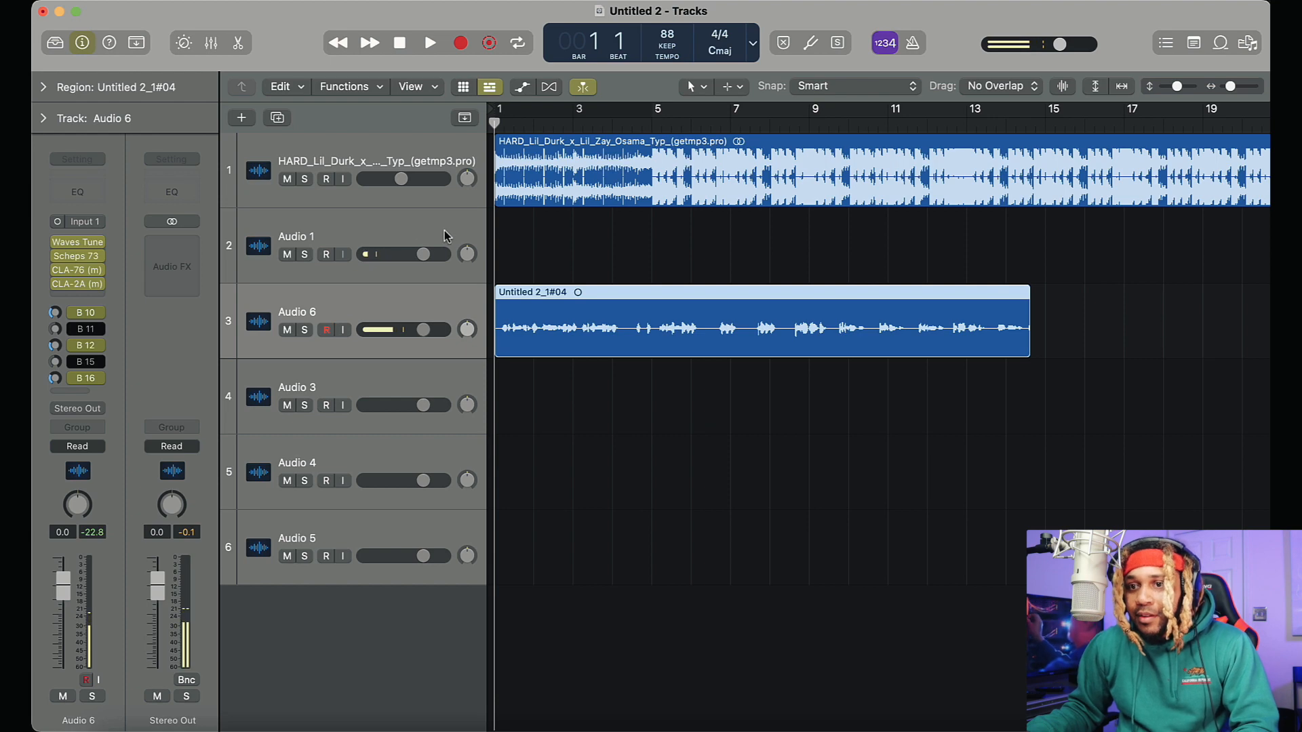
Start recording a second take on Audio 1 and lower the Audio 6 track's volume to about -3.9 dB
{"action": "left_click", "coordinate": [445, 236]}
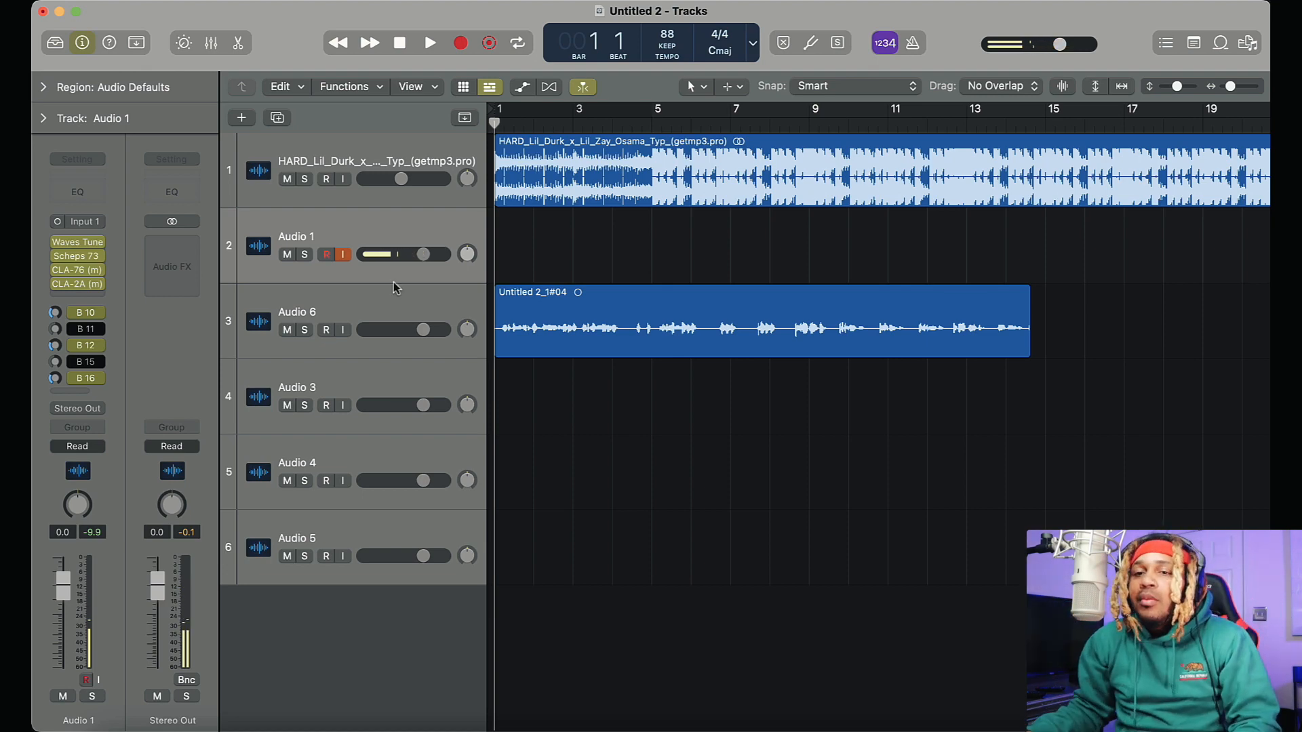
{"action": "left_click_drag", "start_coordinate": [432, 335], "coordinate": [428, 335]}
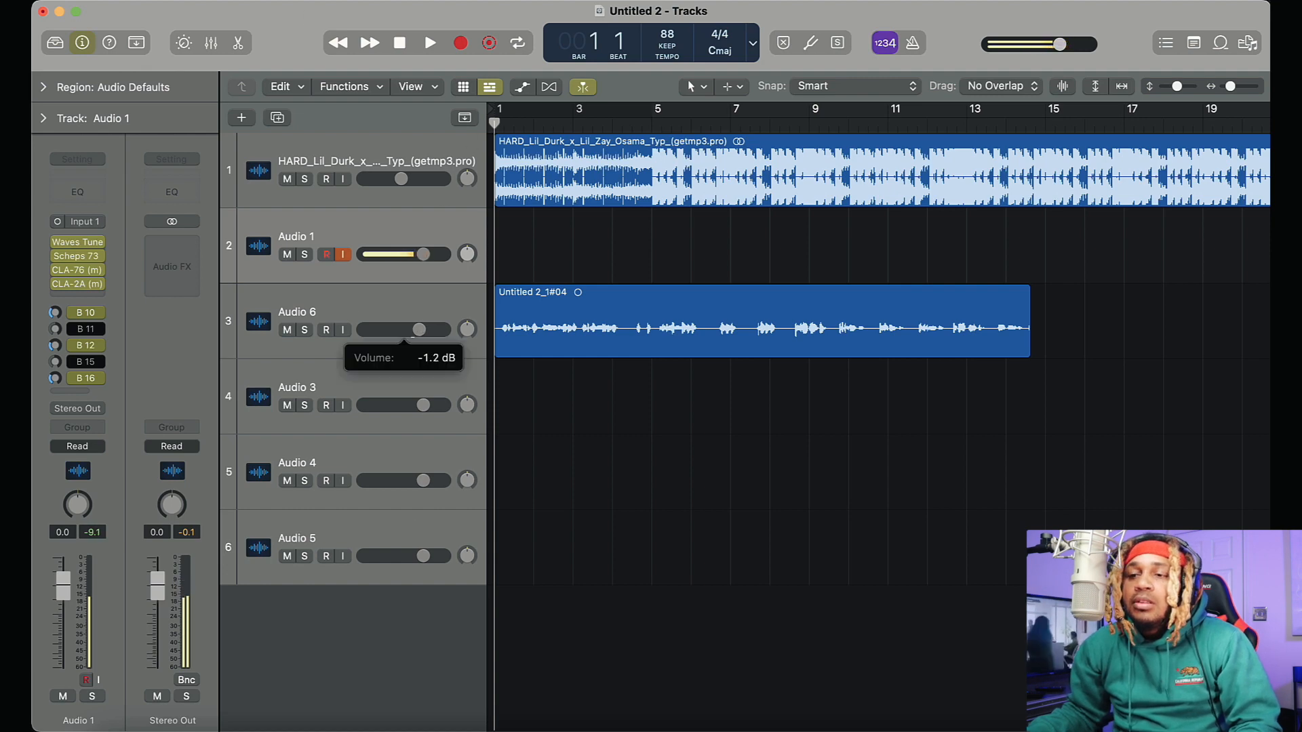
{"action": "left_click", "coordinate": [461, 44]}
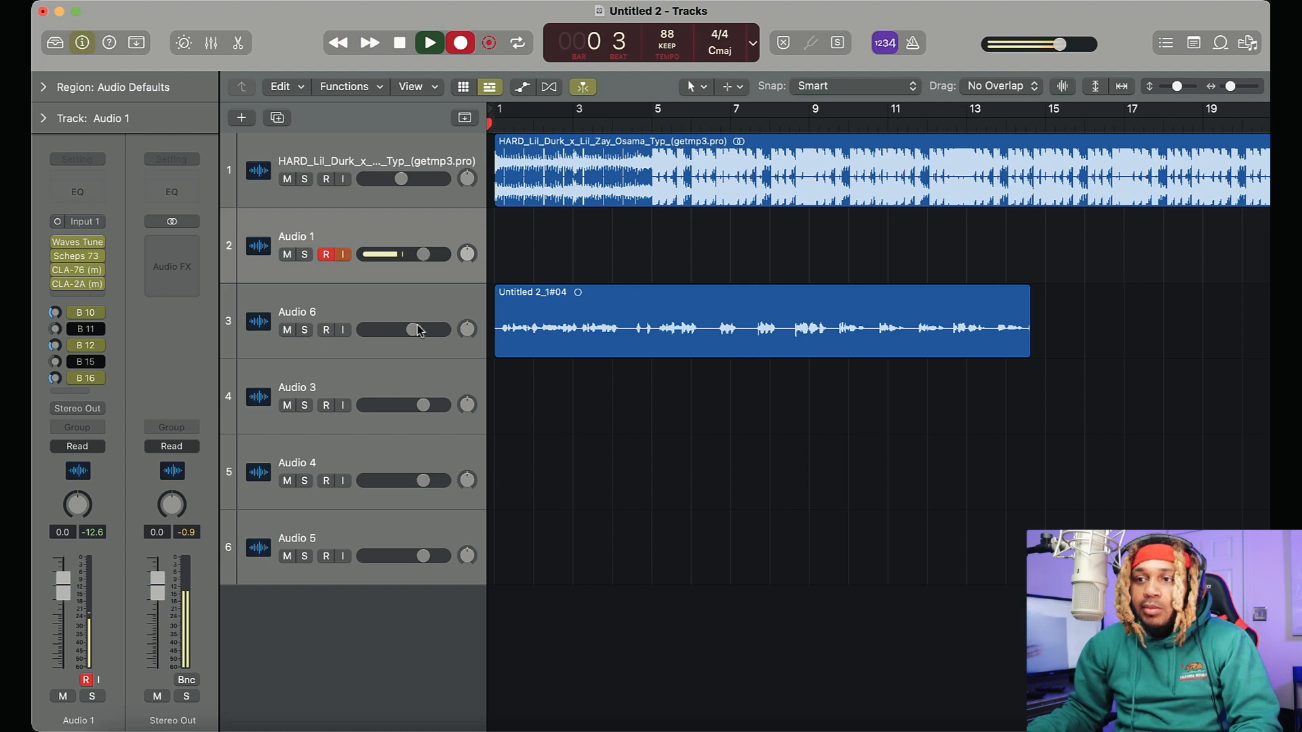
{"action": "left_click_drag", "start_coordinate": [417, 330], "coordinate": [413, 330]}
Lower the Bus 16 harmony send on the Audio 6 track
{"action": "left_click", "coordinate": [398, 316]}
{"action": "mouse_move", "coordinate": [55, 379]}
{"action": "left_mouse_down"}
{"action": "mouse_move", "coordinate": [54, 407]}
{"action": "mouse_move", "coordinate": [55, 392]}
{"action": "left_mouse_up"}
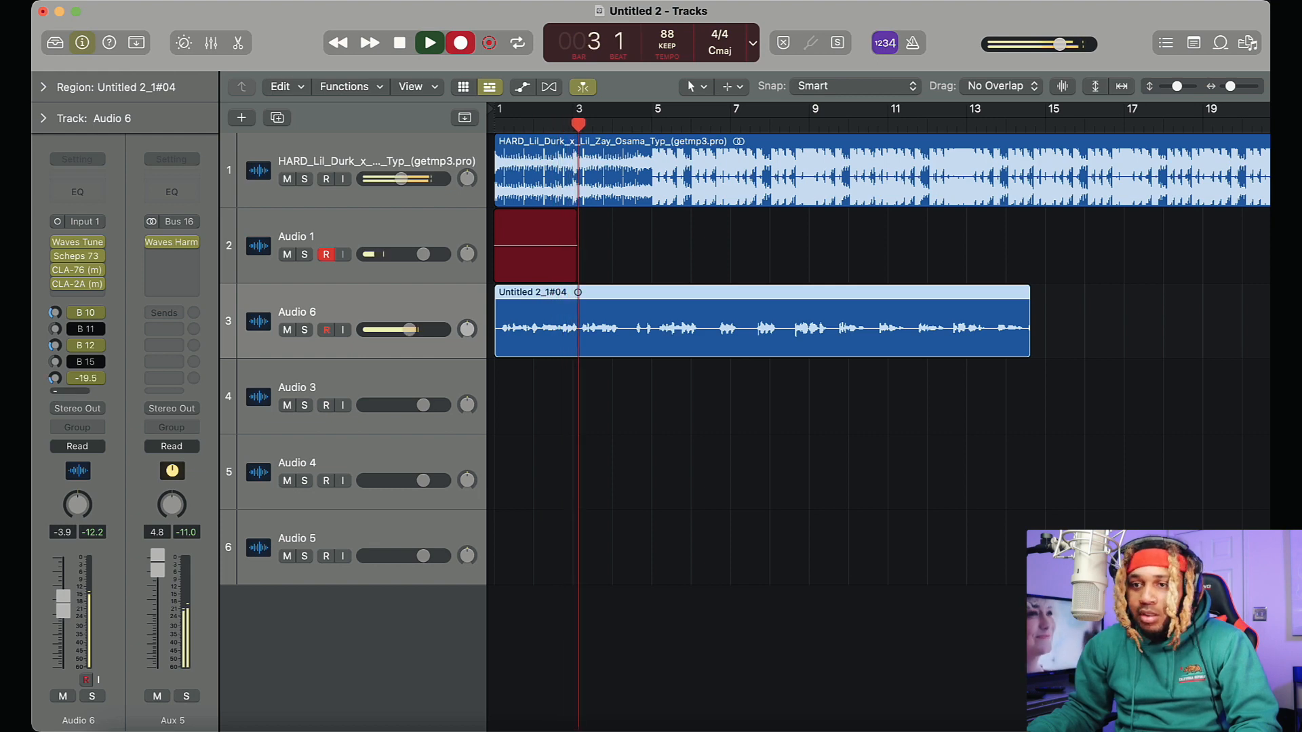
Raise the Bus 16 harmony send on Audio 1 and stop the second take shortly after bar 14
{"action": "left_click", "coordinate": [377, 237]}
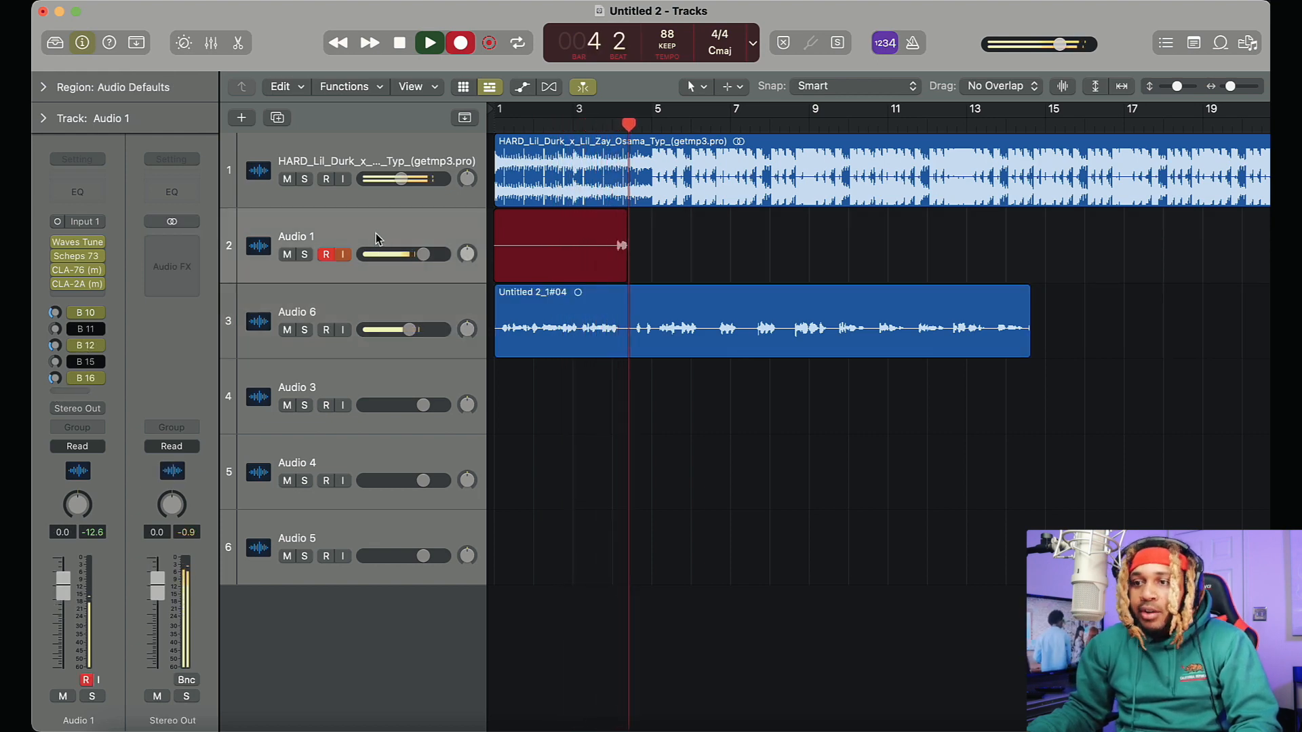
{"action": "left_click_drag", "start_coordinate": [55, 383], "coordinate": [65, 351]}
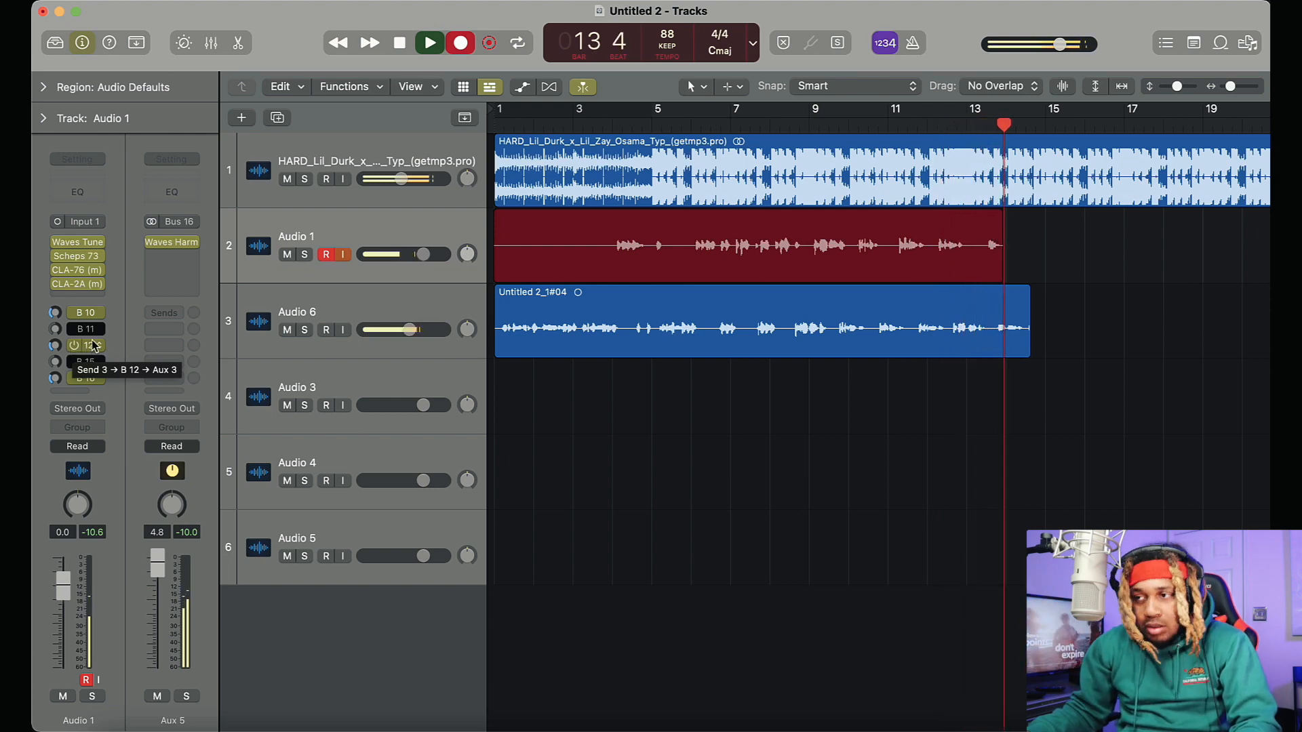
{"action": "key", "text": "space"}
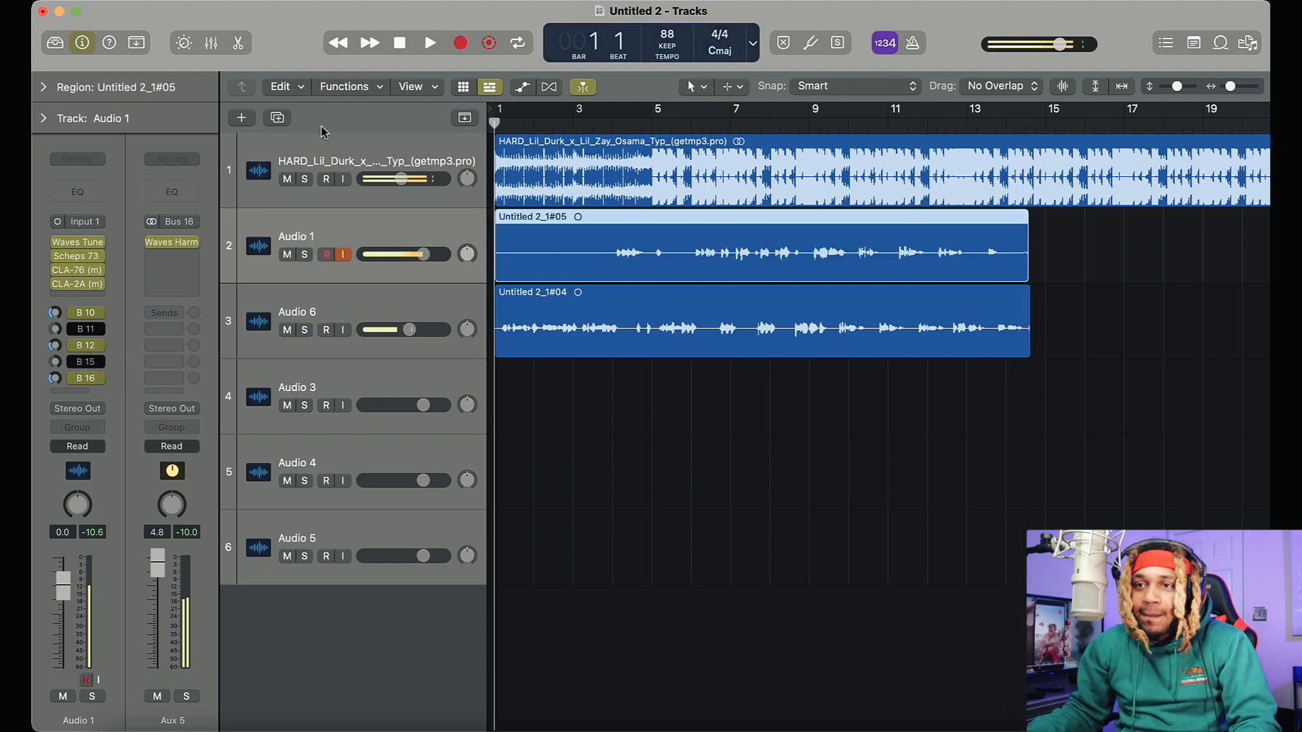
Duplicate Audio 1 again, move the second take onto the new track, and reselect Audio 1
{"action": "left_click", "coordinate": [280, 124]}
{"action": "left_click_drag", "start_coordinate": [668, 271], "coordinate": [668, 346]}
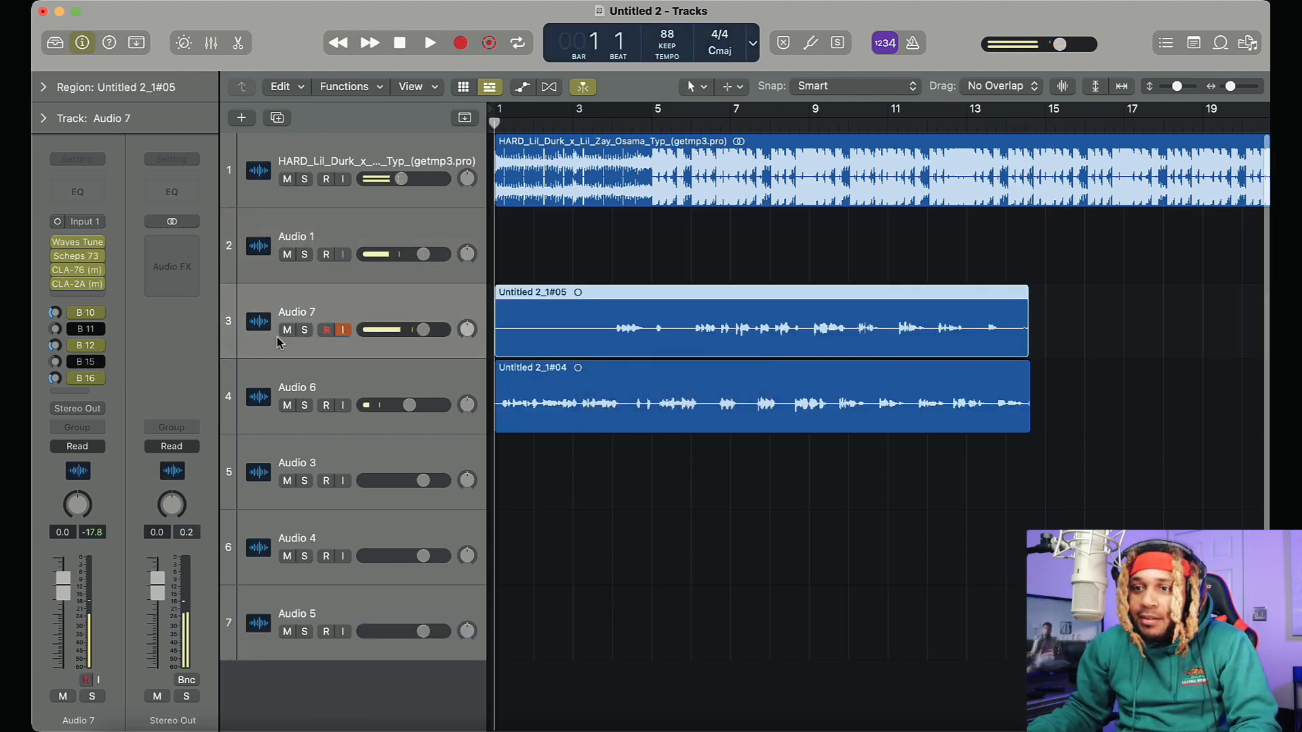
{"action": "left_click", "coordinate": [379, 233]}
Play the project from just before bar 5 and trim the start of the second take to bar 6
{"action": "left_click", "coordinate": [641, 126]}
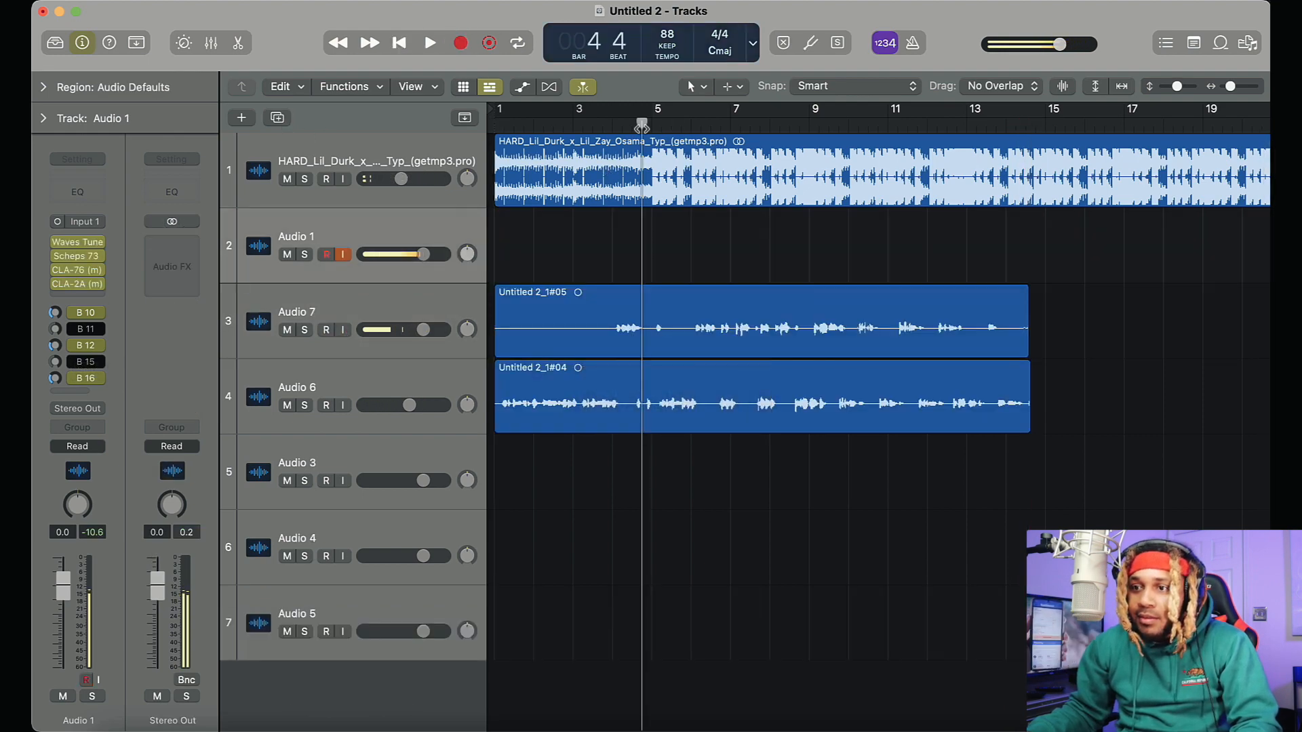
{"action": "key", "text": "space"}
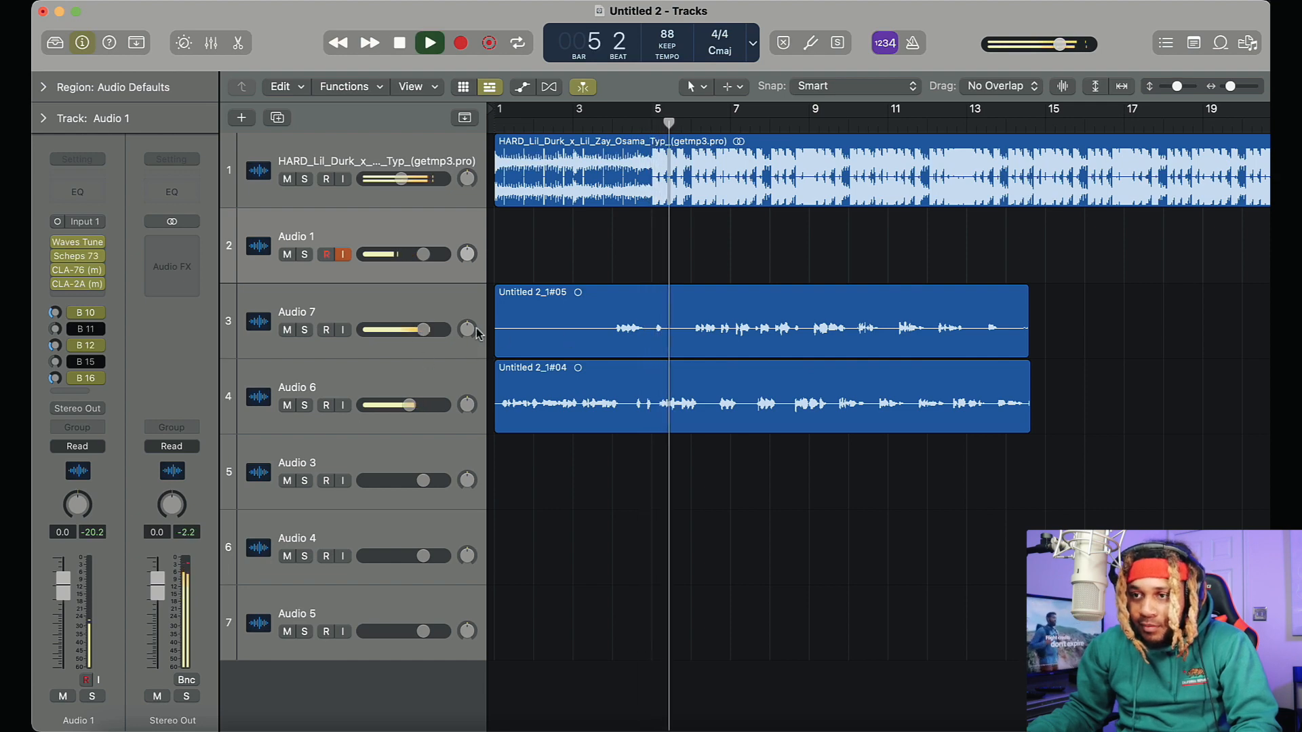
{"action": "left_click_drag", "start_coordinate": [496, 348], "coordinate": [691, 353]}
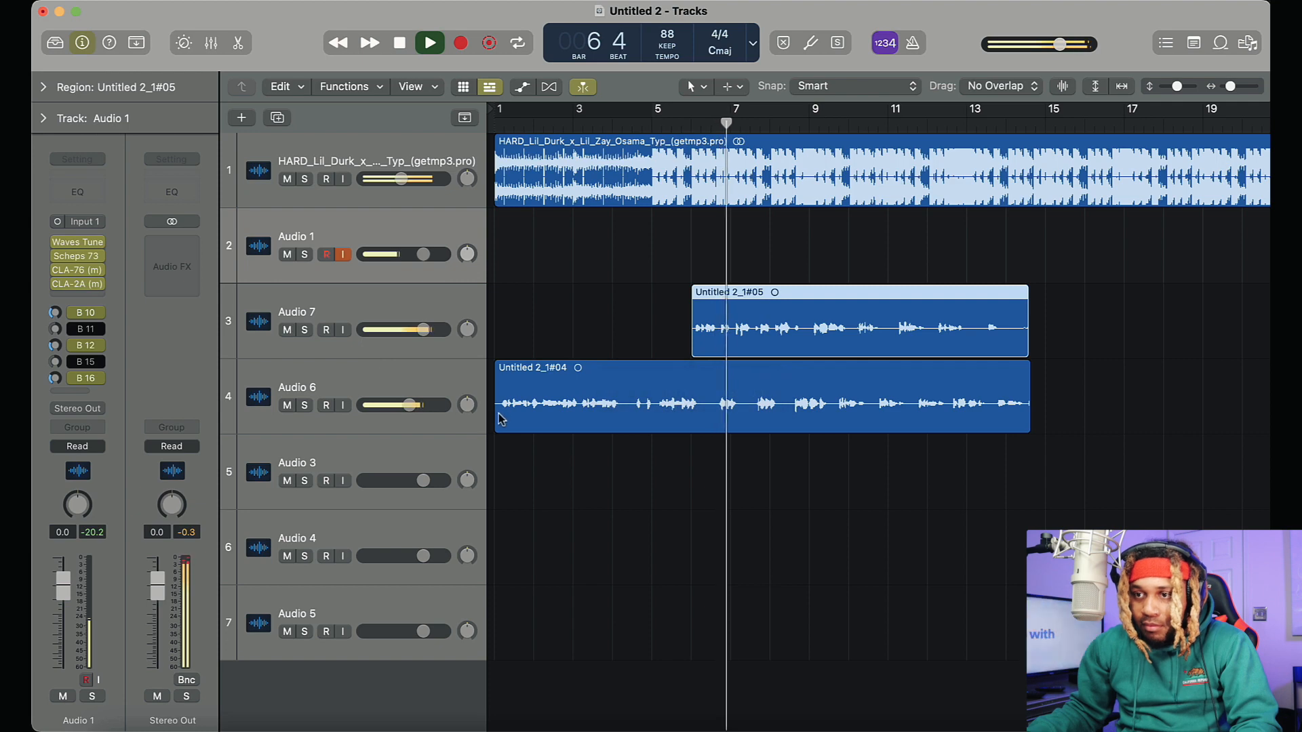
Trim the start of the first take on Audio 6 to bar 5 and play from just before it
{"action": "left_click_drag", "start_coordinate": [499, 421], "coordinate": [652, 426]}
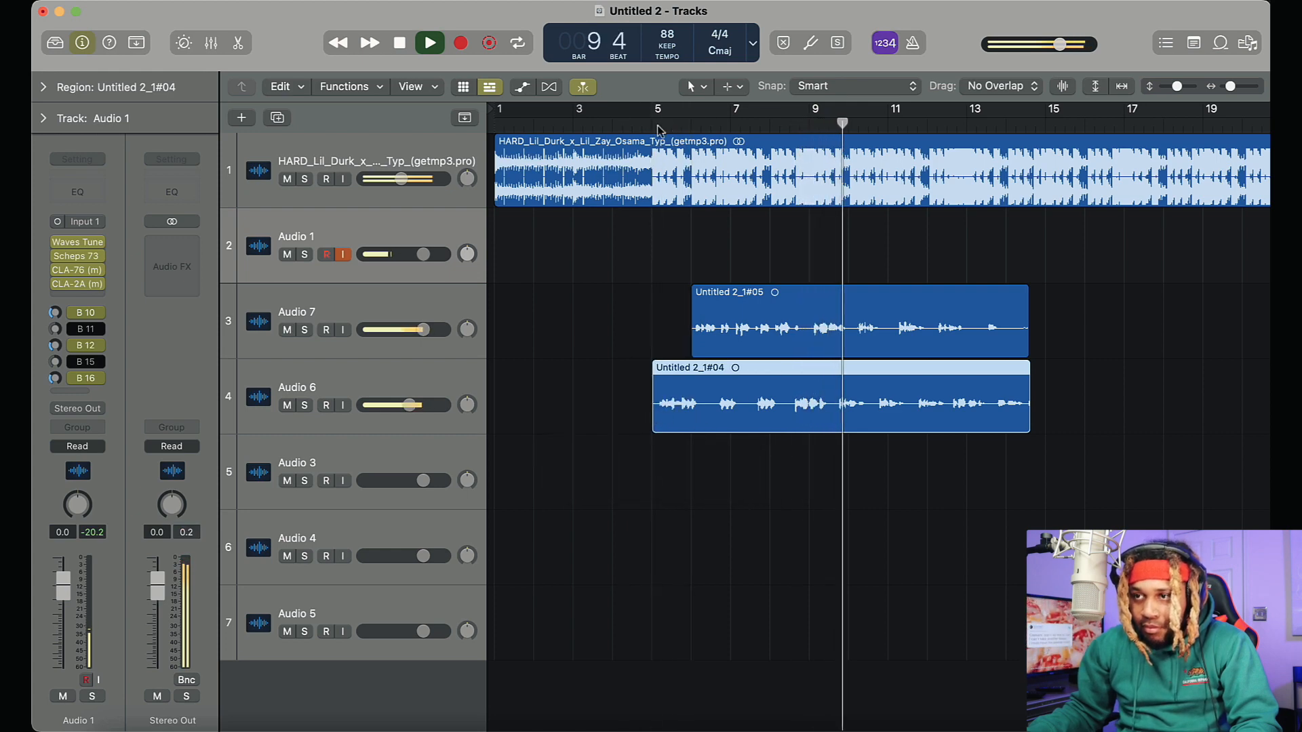
{"action": "left_click", "coordinate": [626, 125]}
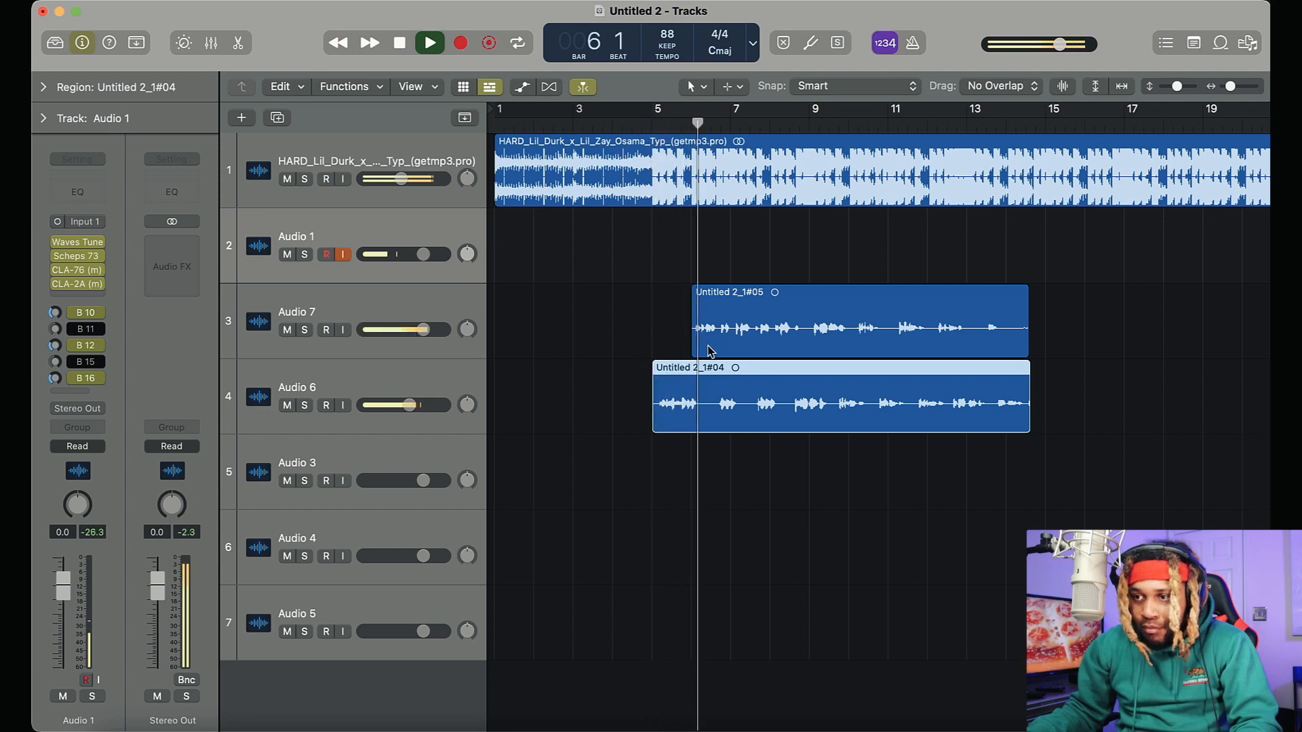
Open Scheps 73 on Audio 7, adjust its high band and set its low band to -15.0
{"action": "left_click", "coordinate": [363, 321]}
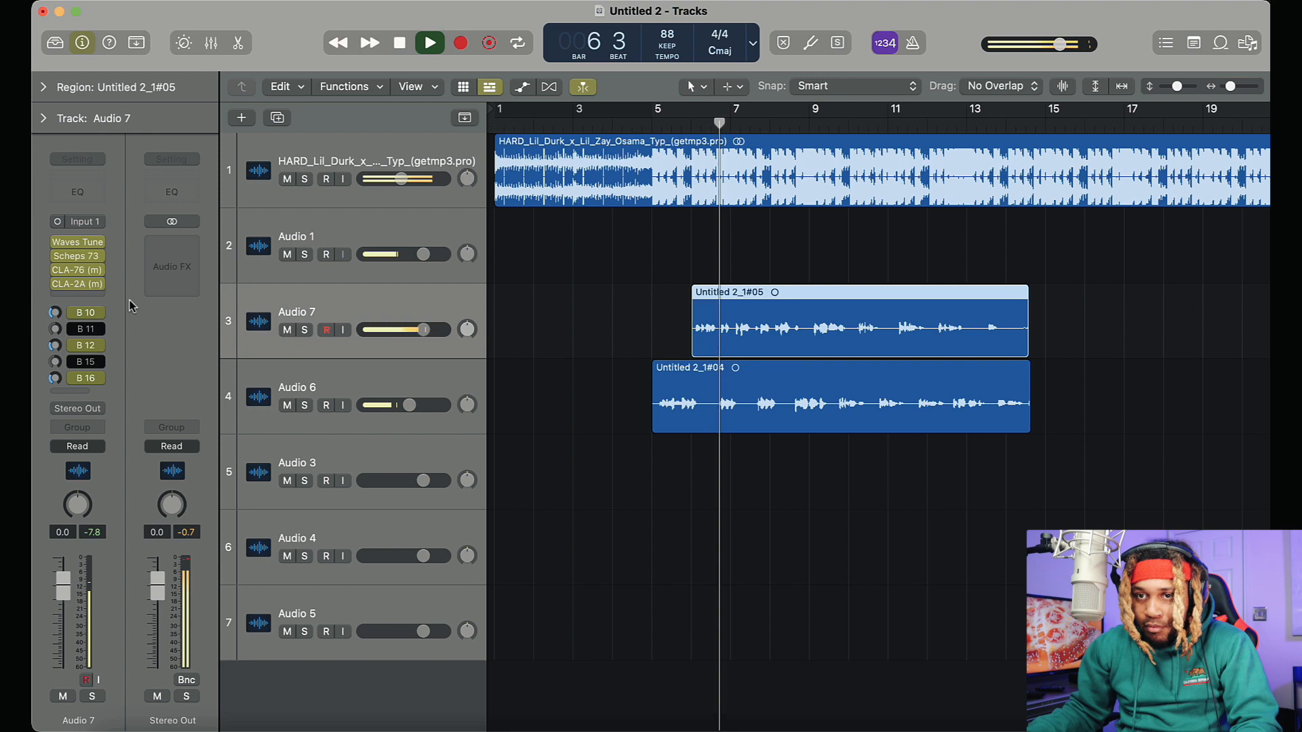
{"action": "left_click", "coordinate": [77, 256]}
{"action": "left_click_drag", "start_coordinate": [497, 449], "coordinate": [580, 730]}
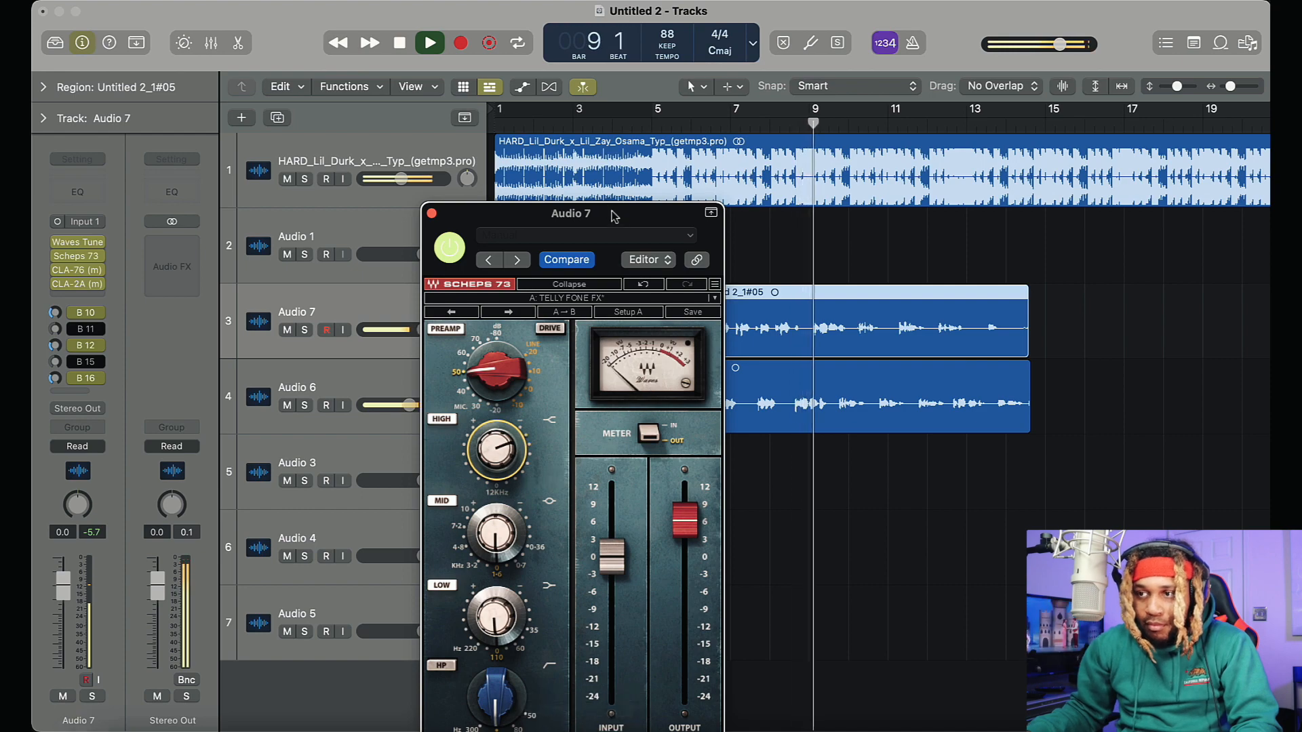
{"action": "left_click_drag", "start_coordinate": [610, 212], "coordinate": [449, 55]}
{"action": "left_click_drag", "start_coordinate": [353, 465], "coordinate": [366, 597]}
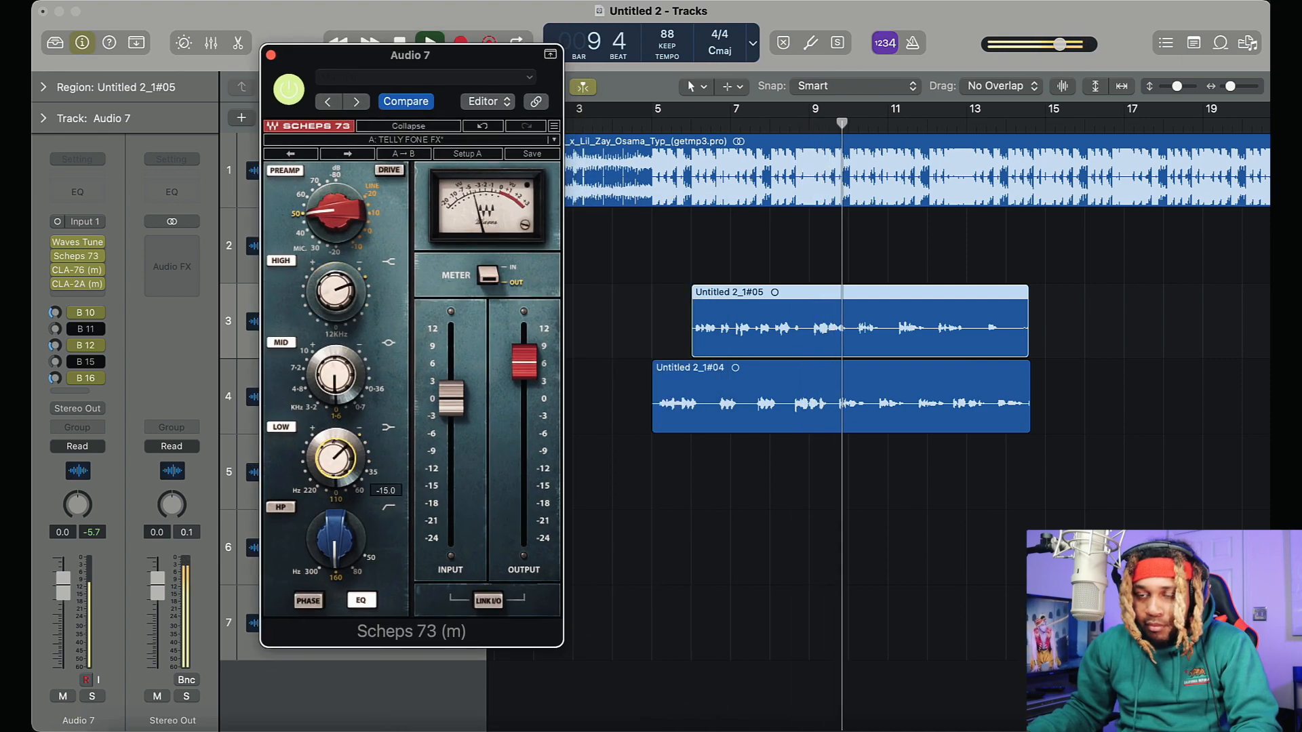
Set Audio 7's Scheps 73 high band to 5.3, high-pass filter to 300 Hz and output to 4.6
{"action": "left_click_drag", "start_coordinate": [344, 314], "coordinate": [330, 286]}
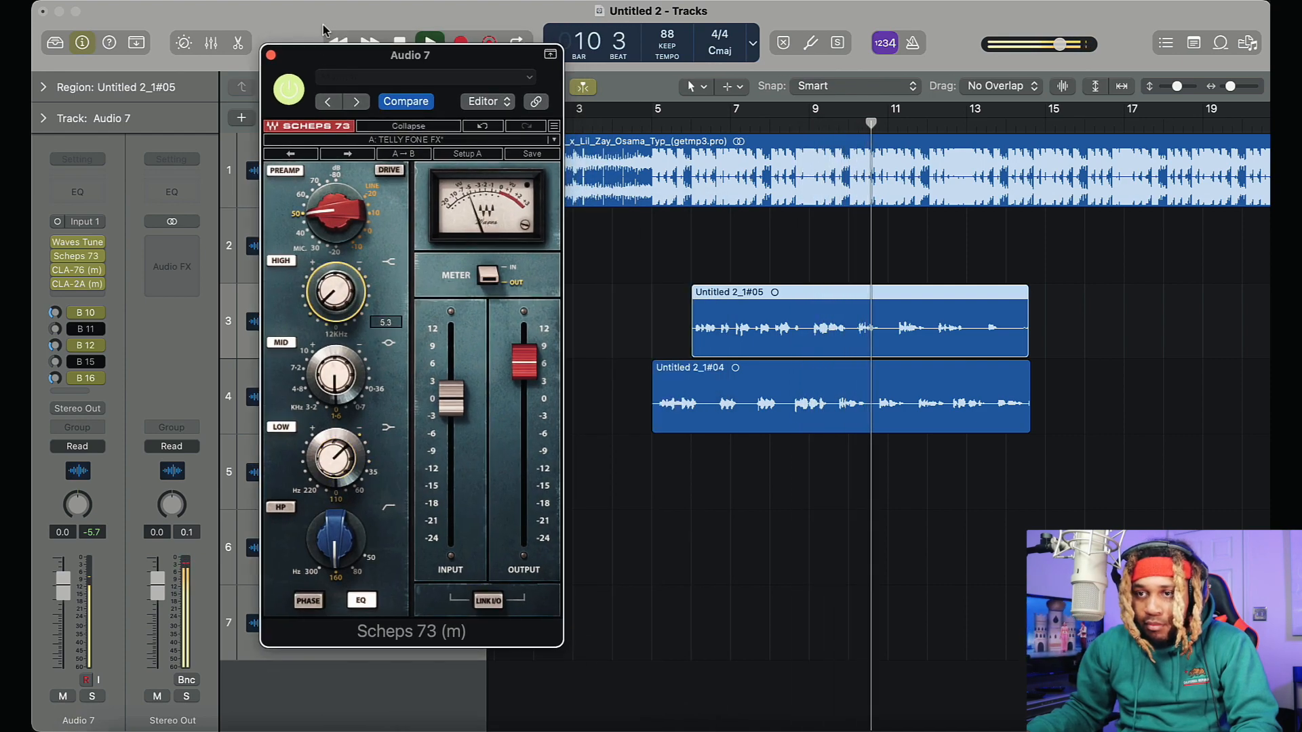
{"action": "left_click_drag", "start_coordinate": [336, 537], "coordinate": [336, 576]}
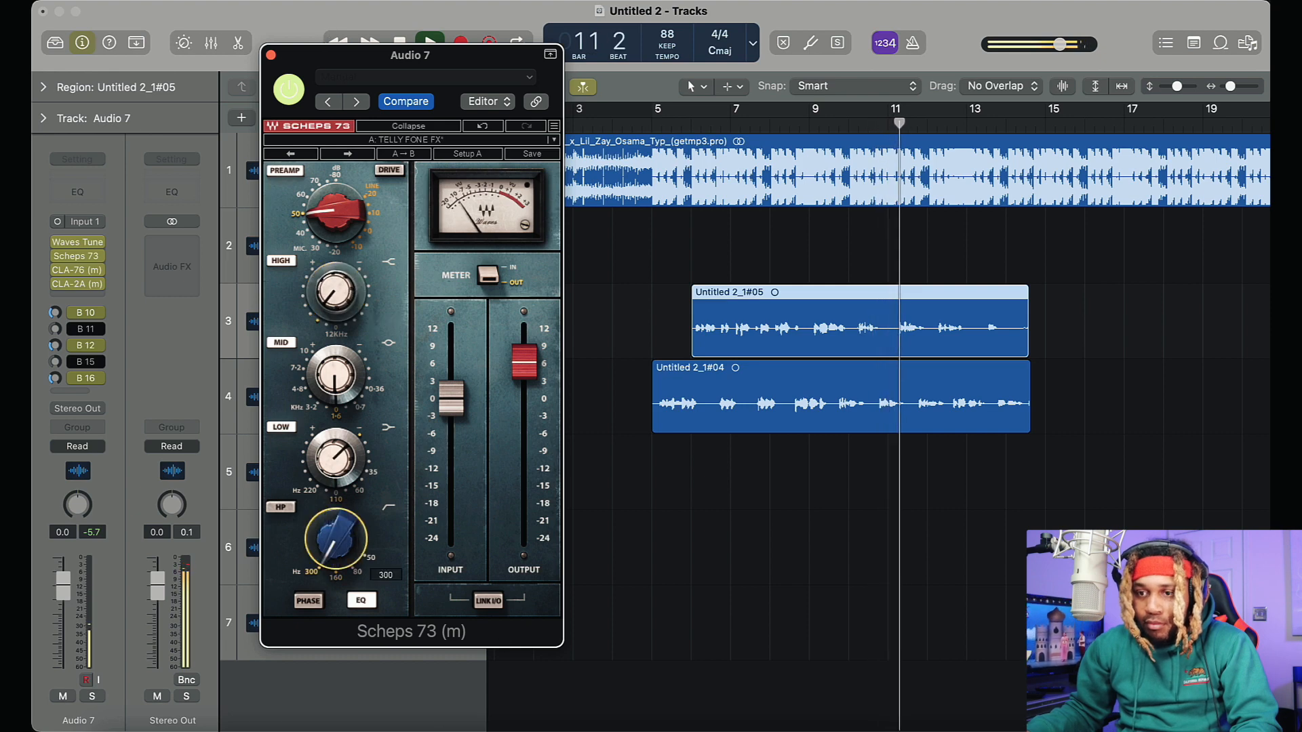
{"action": "left_click_drag", "start_coordinate": [510, 358], "coordinate": [514, 368]}
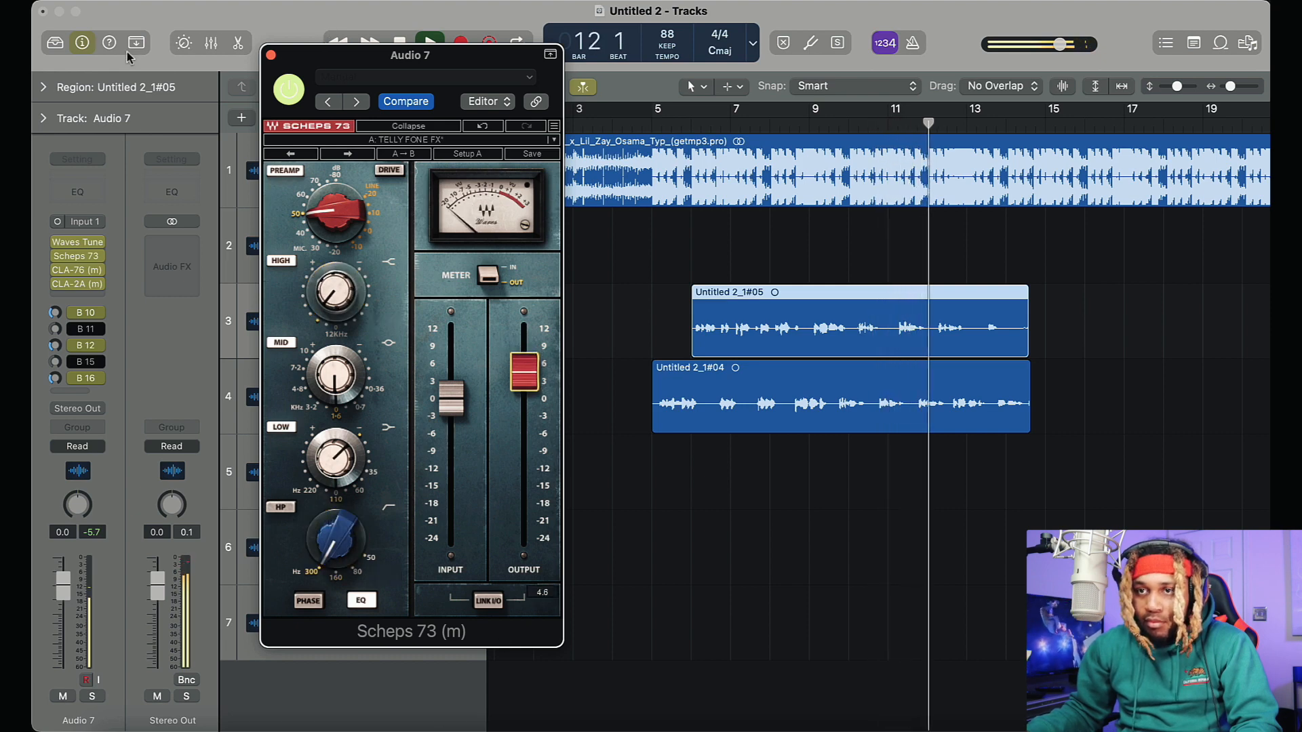
{"action": "left_click", "coordinate": [643, 250]}
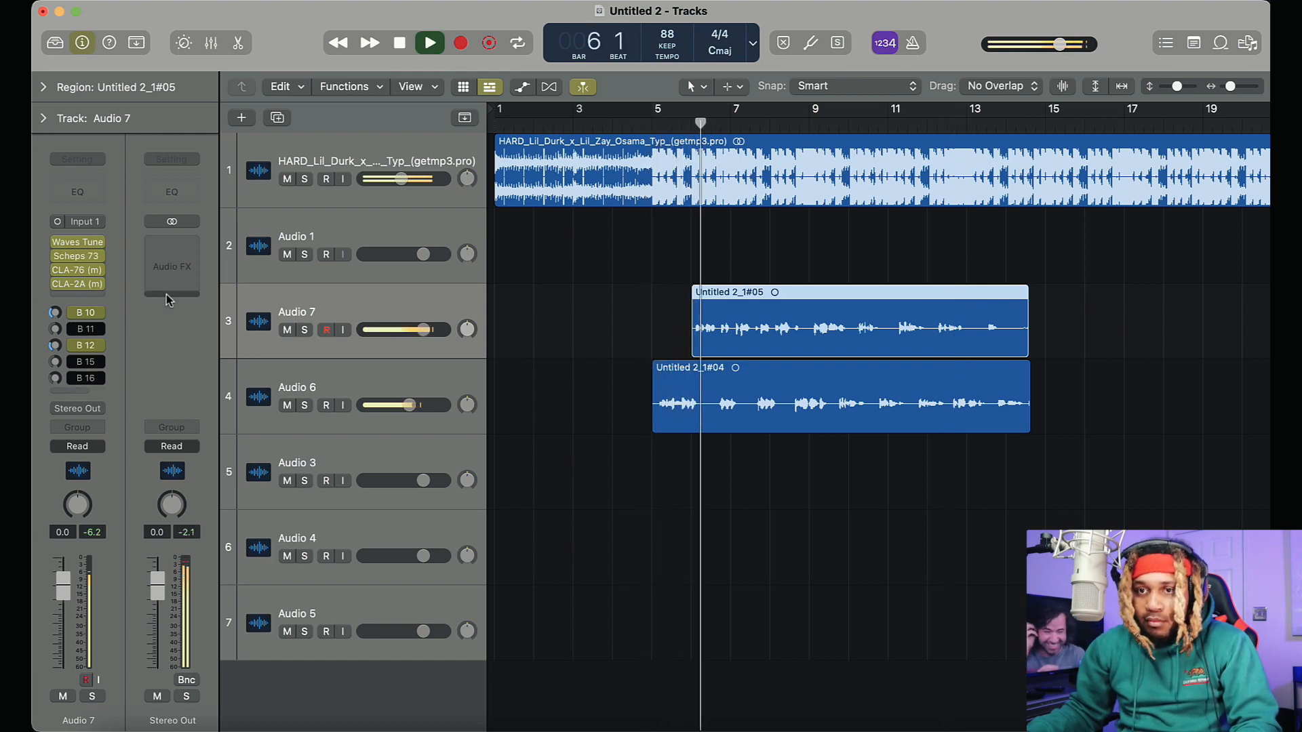
On Audio 7, turn off the Bus 12 delay send, set the Bus 11 send to -16.2 dB and check its CLA Effects plug-in
{"action": "left_click", "coordinate": [56, 346]}
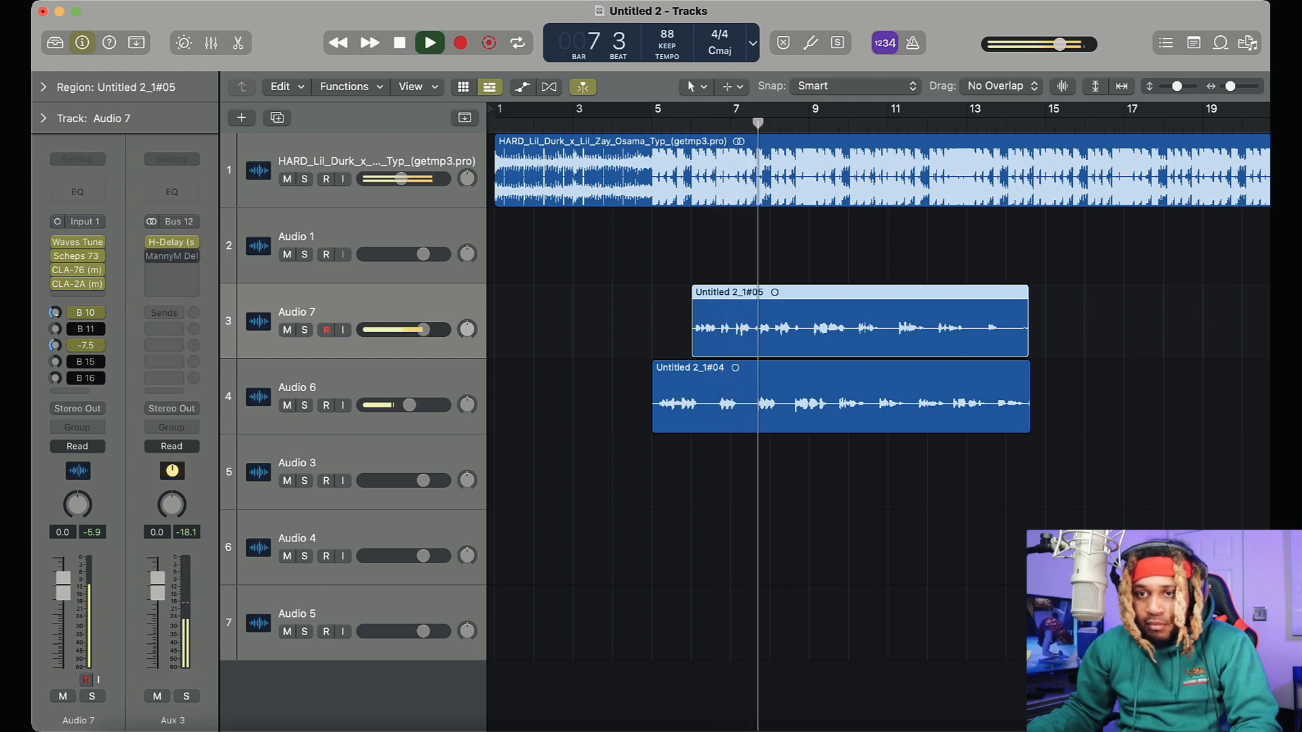
{"action": "left_click", "coordinate": [73, 346]}
{"action": "left_click", "coordinate": [71, 331]}
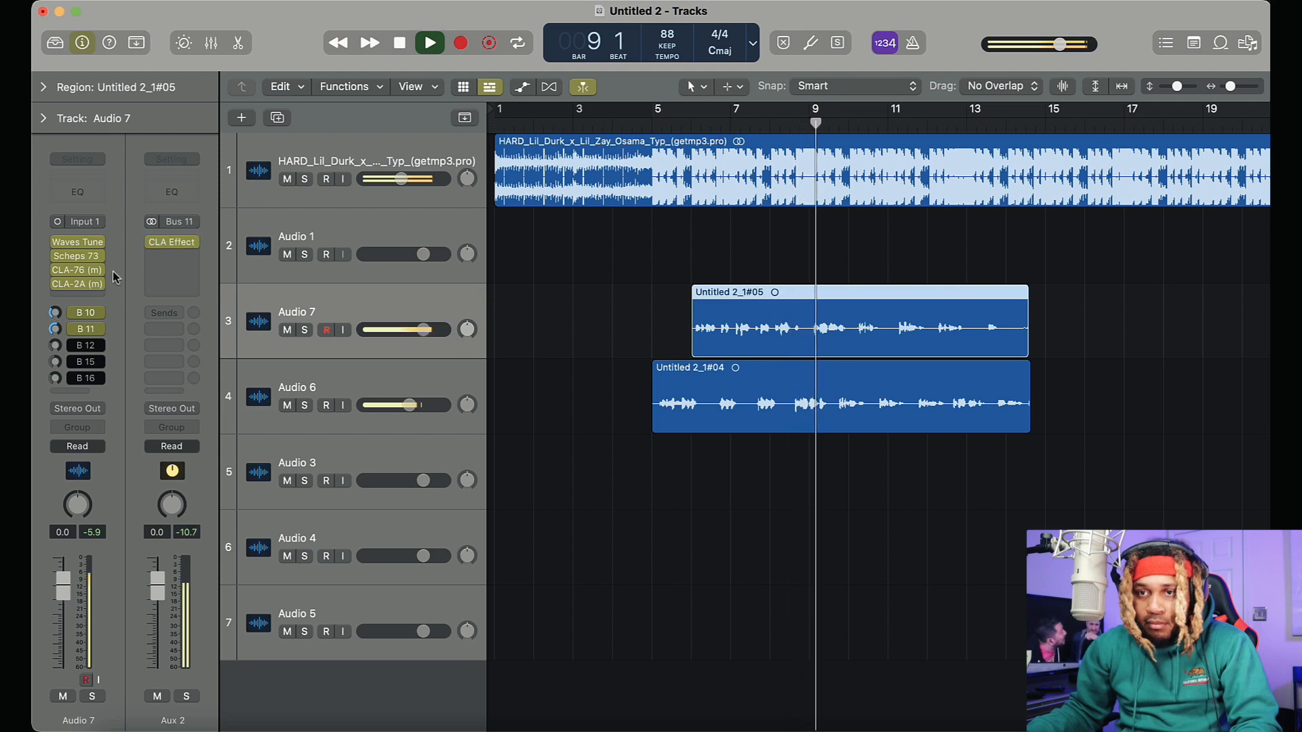
{"action": "mouse_move", "coordinate": [56, 331]}
{"action": "left_mouse_down"}
{"action": "mouse_move", "coordinate": [55, 375]}
{"action": "mouse_move", "coordinate": [55, 333]}
{"action": "left_mouse_up"}
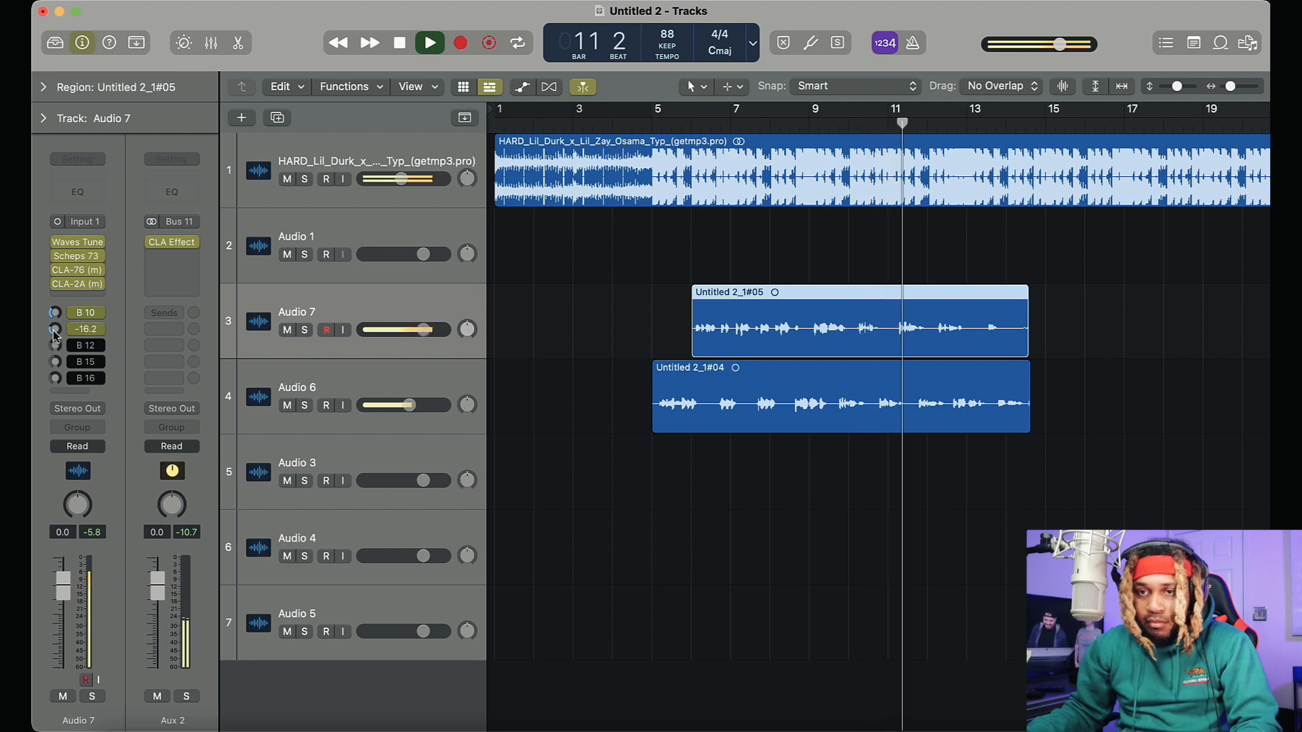
{"action": "left_click", "coordinate": [172, 242]}
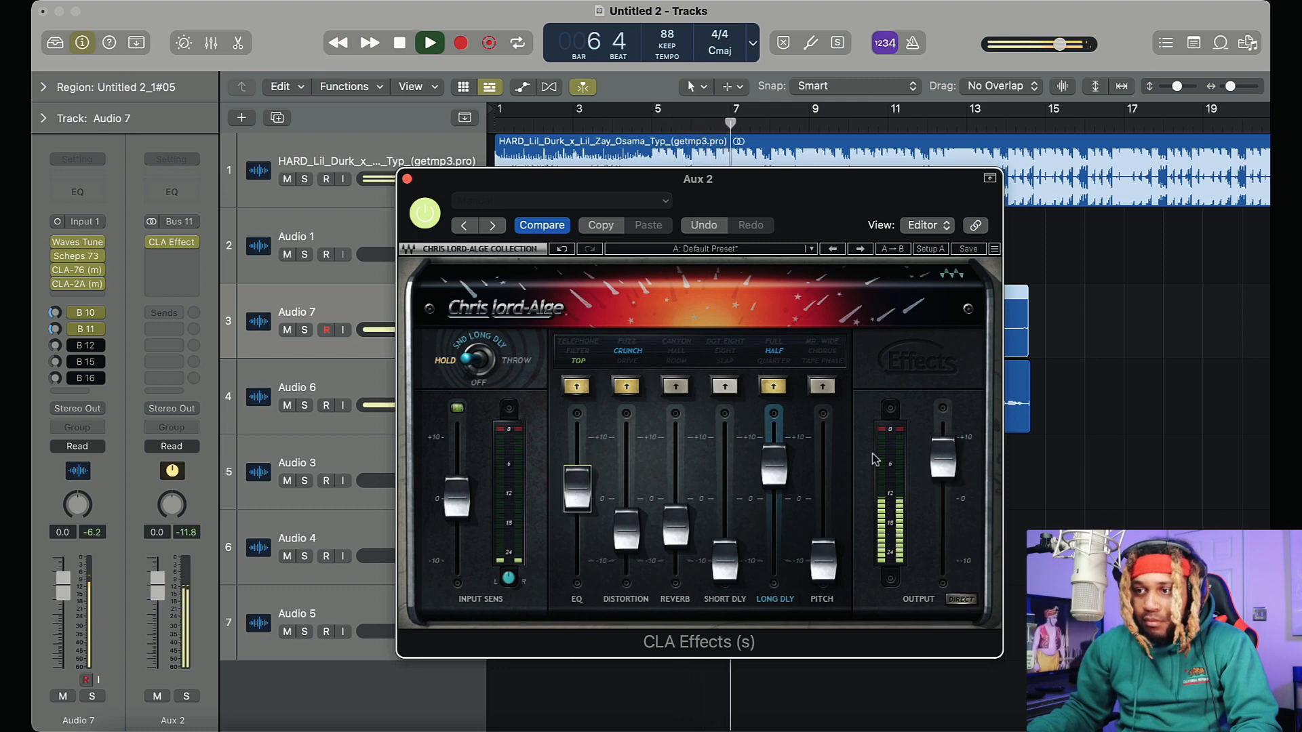
{"action": "left_click", "coordinate": [407, 179]}
Lower the Audio 7 volume and set the Audio 6 volume to -1.6 dB
{"action": "mouse_move", "coordinate": [420, 331]}
{"action": "left_mouse_down"}
{"action": "mouse_move", "coordinate": [403, 358]}
{"action": "mouse_move", "coordinate": [400, 331]}
{"action": "left_mouse_up"}
{"action": "left_click", "coordinate": [410, 406], "text": "alt"}
{"action": "left_click_drag", "start_coordinate": [423, 405], "coordinate": [418, 405]}
{"action": "left_click", "coordinate": [416, 381]}
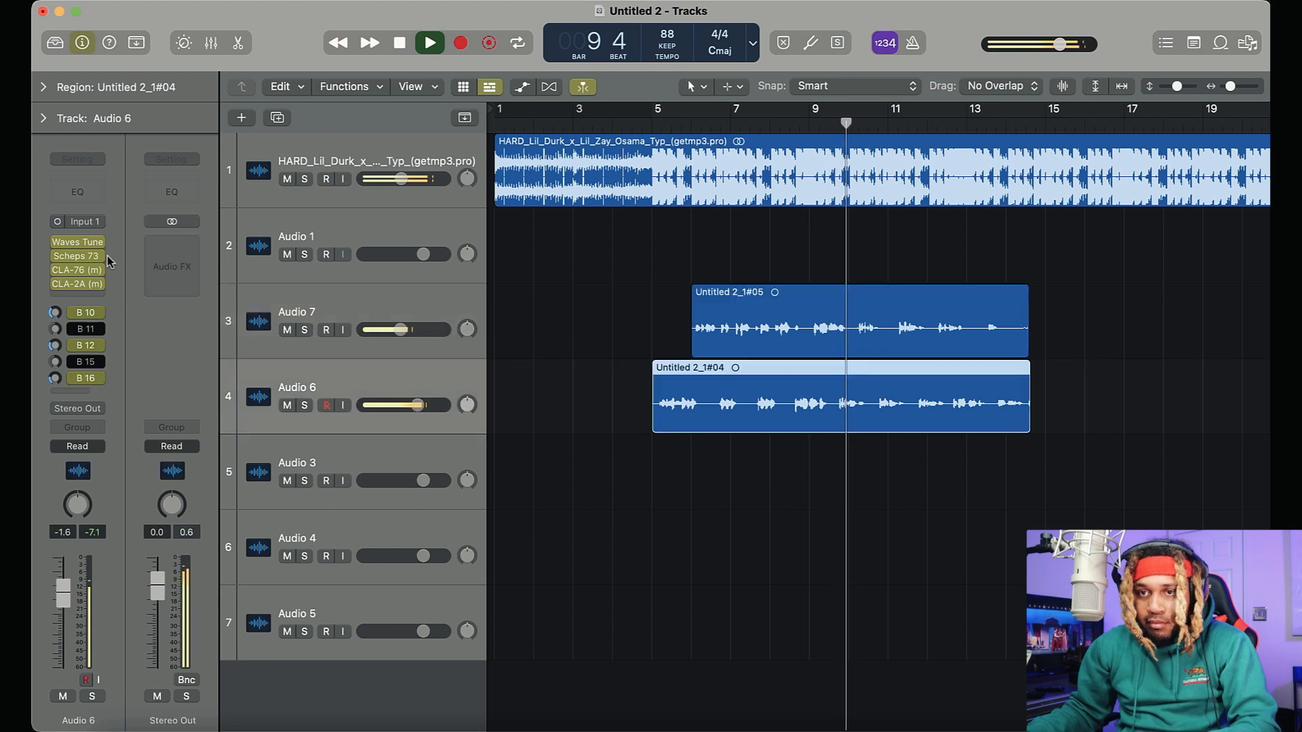
Check the CLA-2A compressor on Audio 6 and fine-tune the high band of its Scheps 73 EQ
{"action": "left_click", "coordinate": [77, 285]}
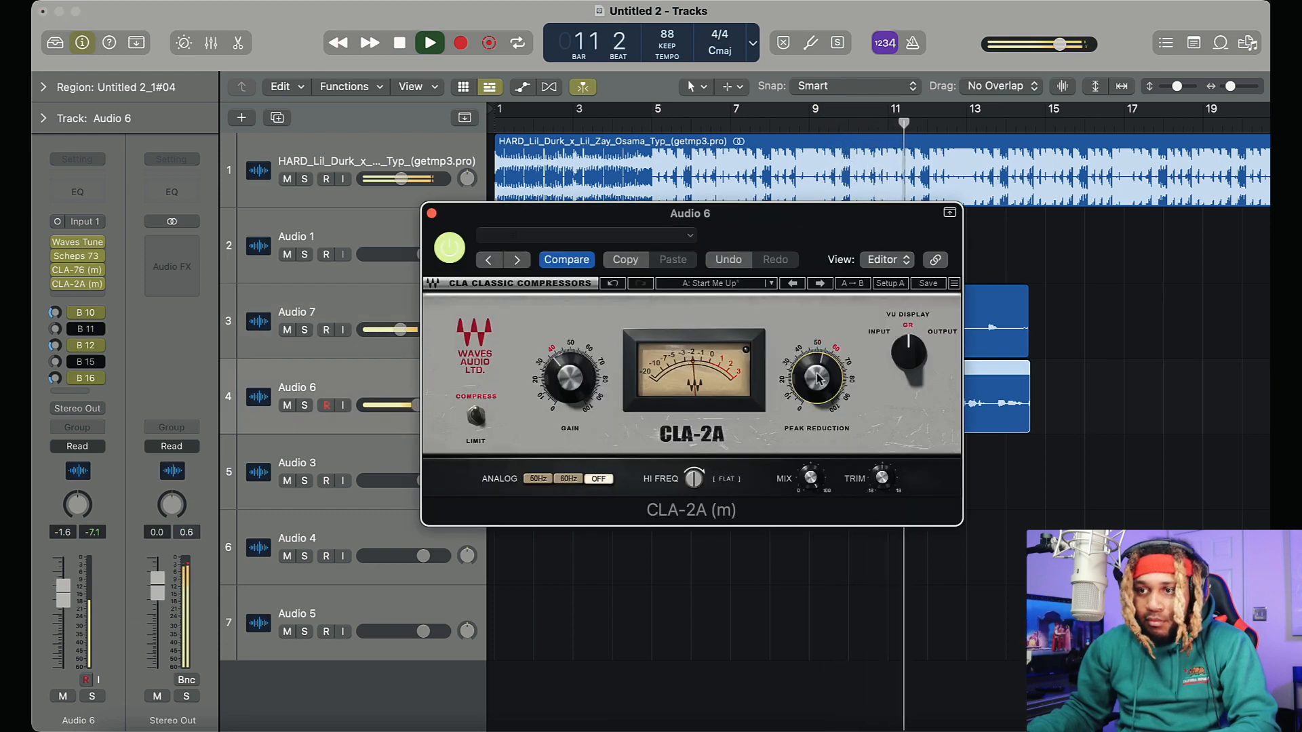
{"action": "left_click", "coordinate": [431, 214]}
{"action": "left_click", "coordinate": [78, 256]}
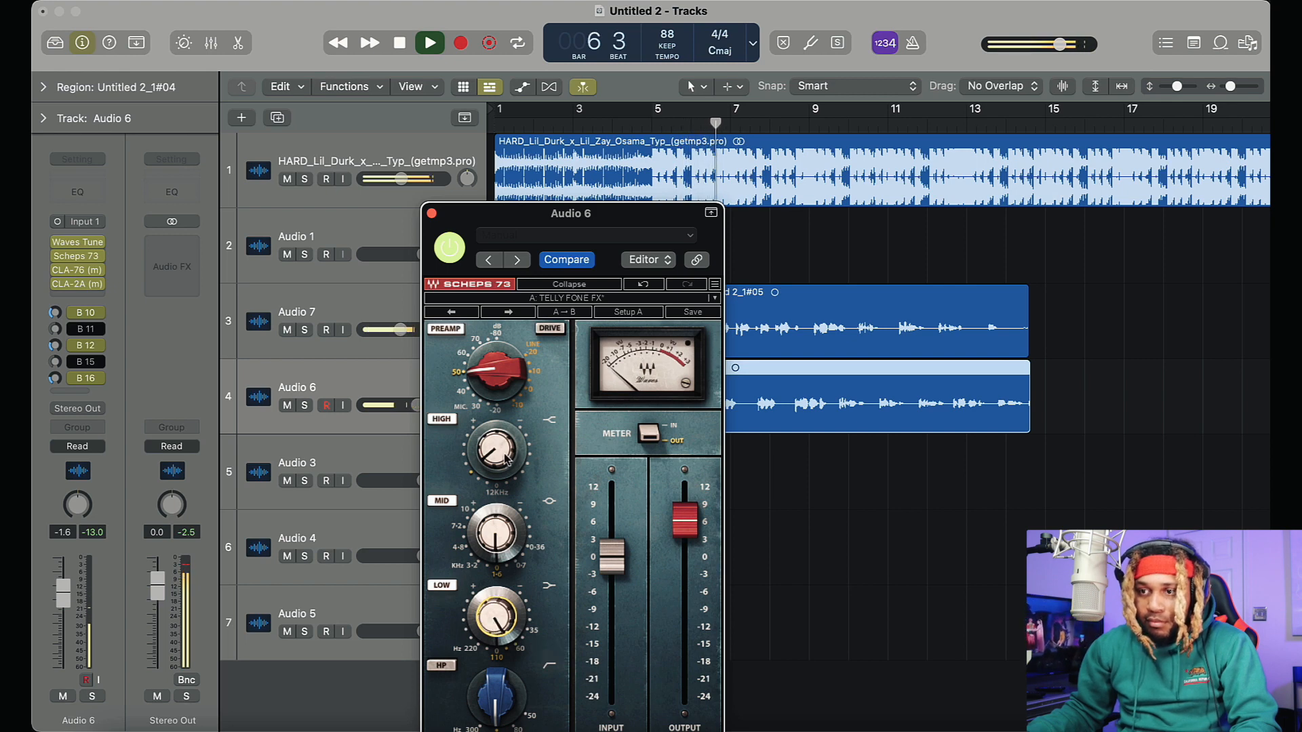
{"action": "left_click_drag", "start_coordinate": [497, 456], "coordinate": [497, 466]}
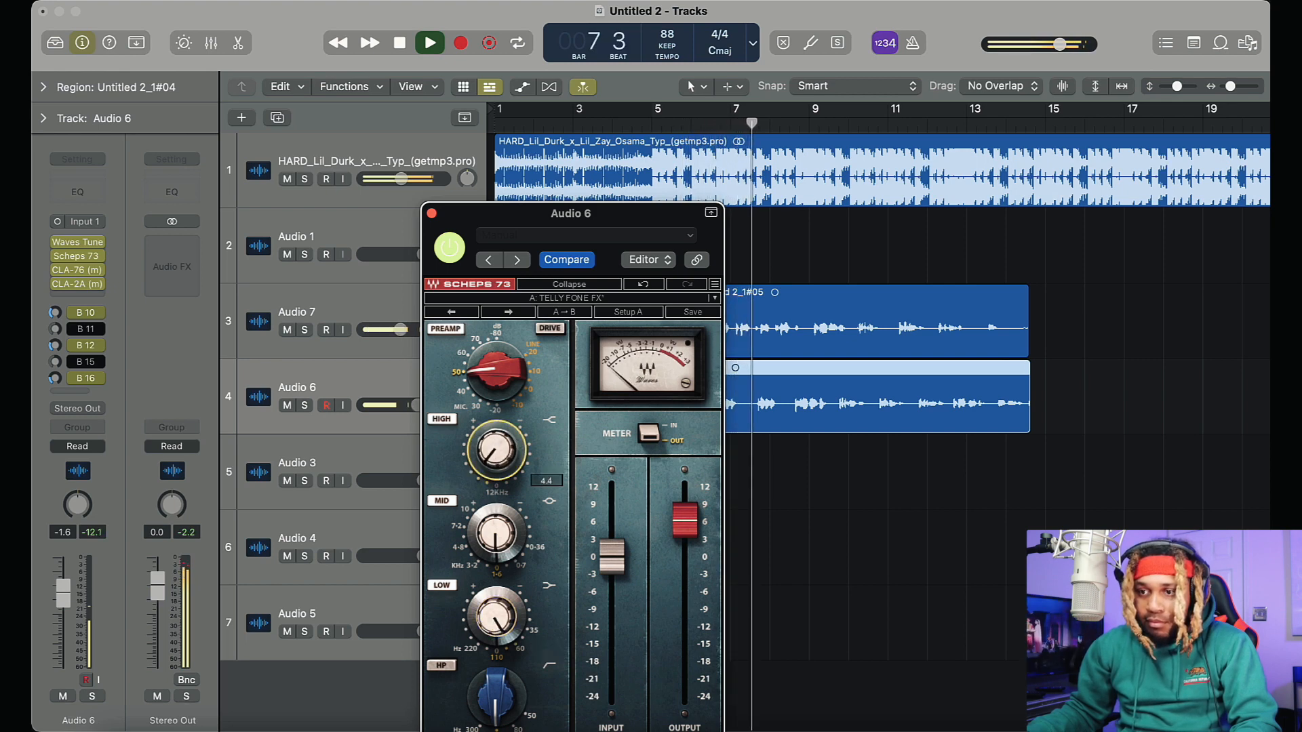
{"action": "left_click", "coordinate": [431, 213]}
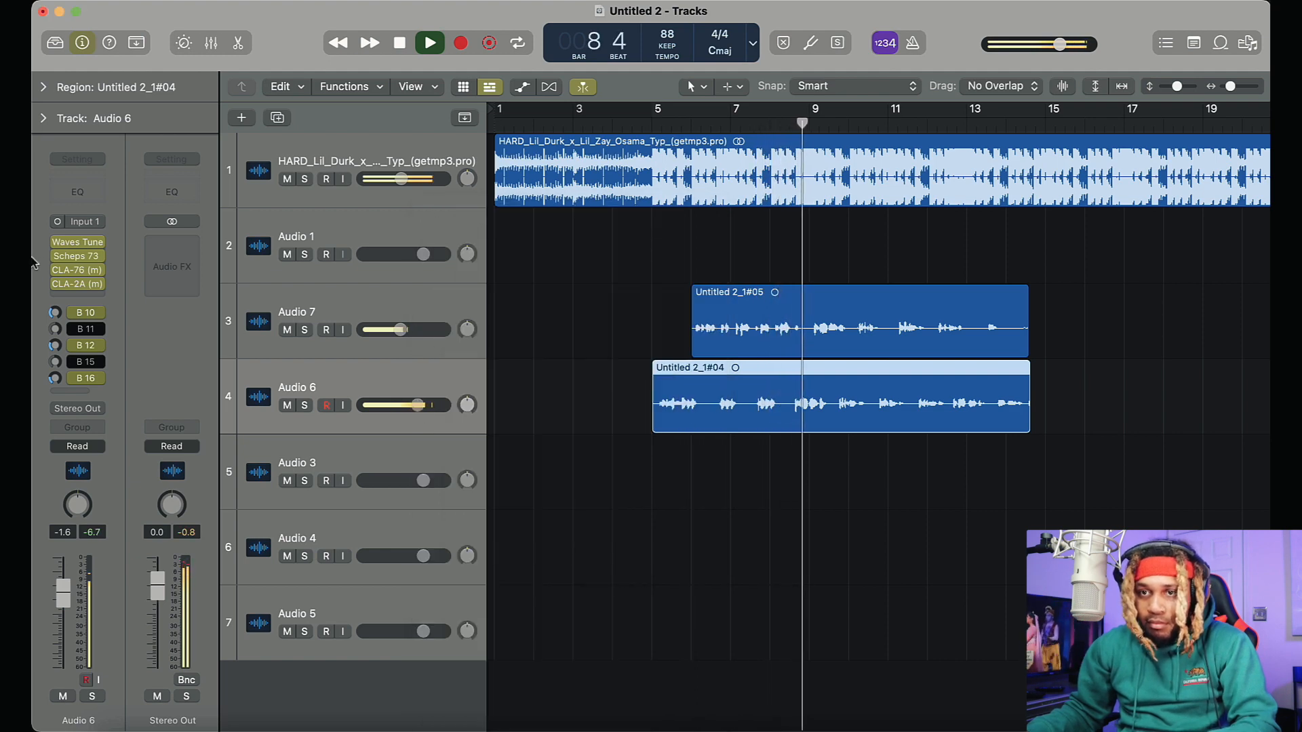
Set the CLA-2A gain on Audio 6 to 39.04
{"action": "mouse_move", "coordinate": [59, 259]}
{"action": "left_click", "coordinate": [77, 283]}
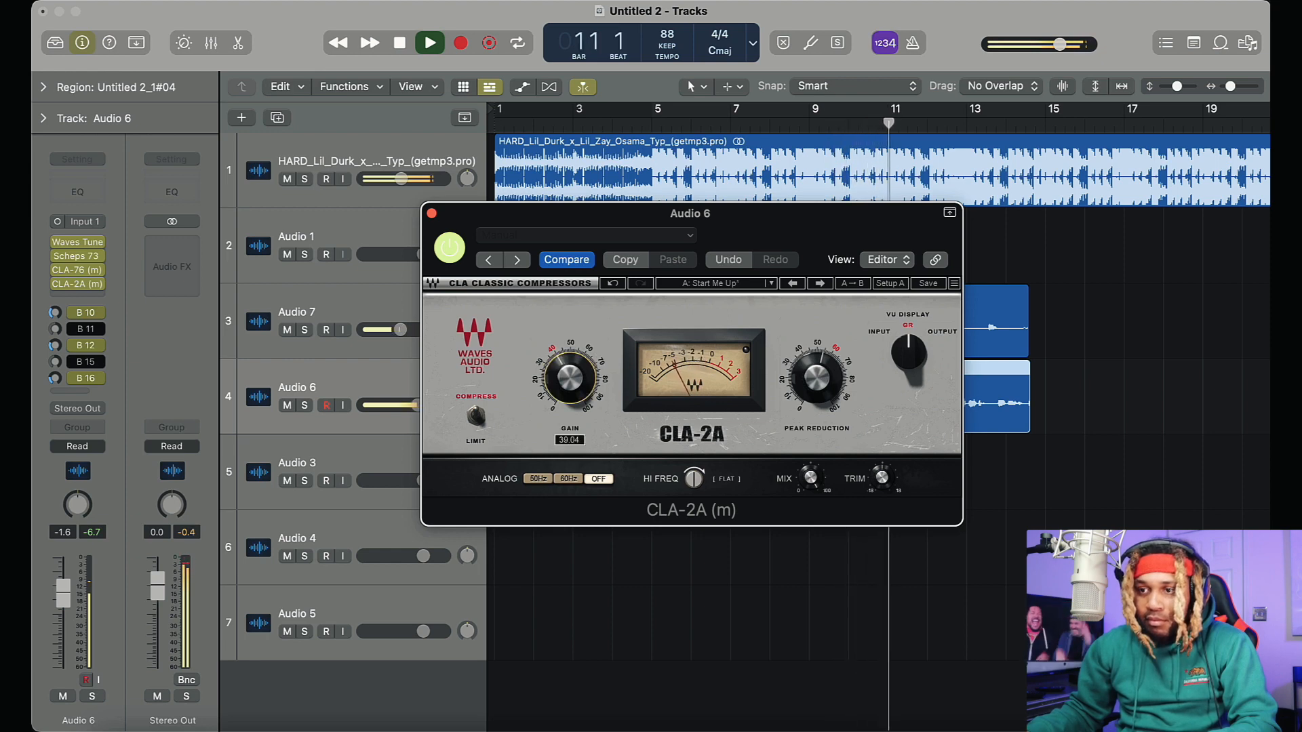
{"action": "left_click", "coordinate": [431, 214]}
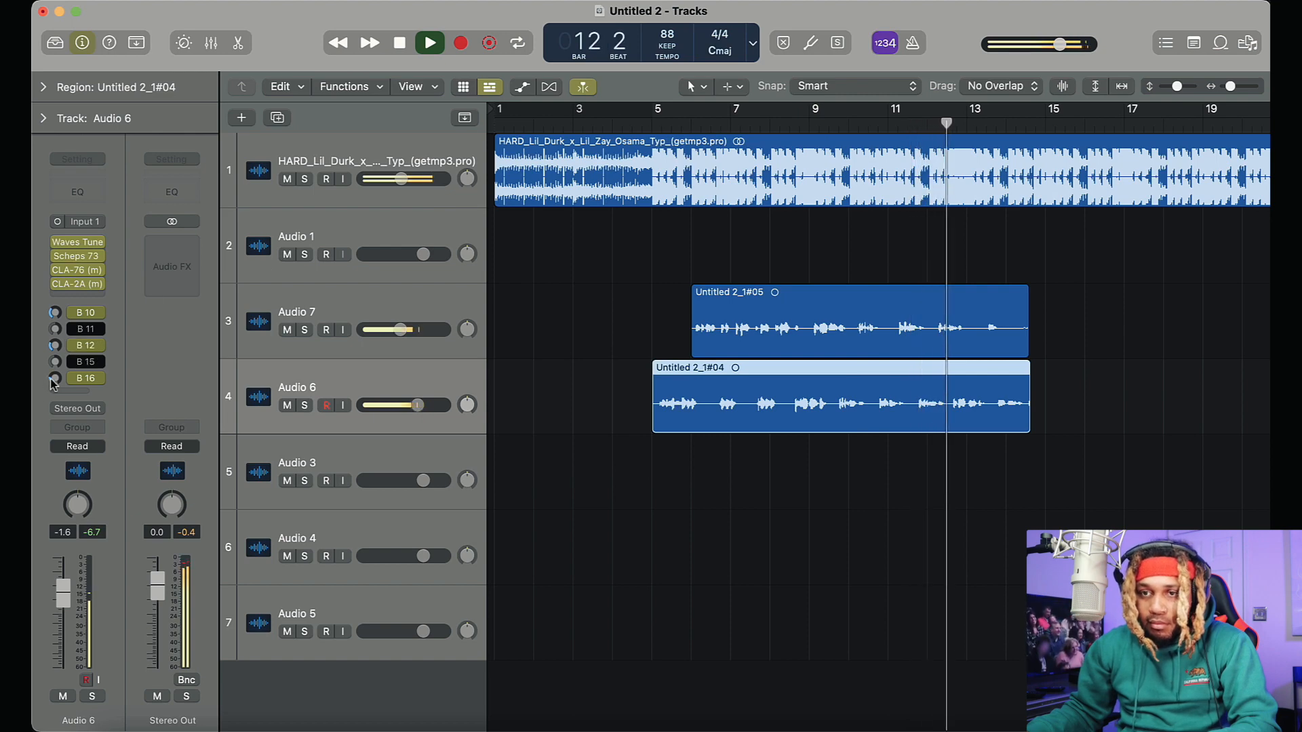
Switch Audio 6's Bus 16 harmony send to Independent Pan, readjust its level and set the track volume to 0.1 dB
{"action": "left_click_drag", "start_coordinate": [54, 380], "coordinate": [53, 317]}
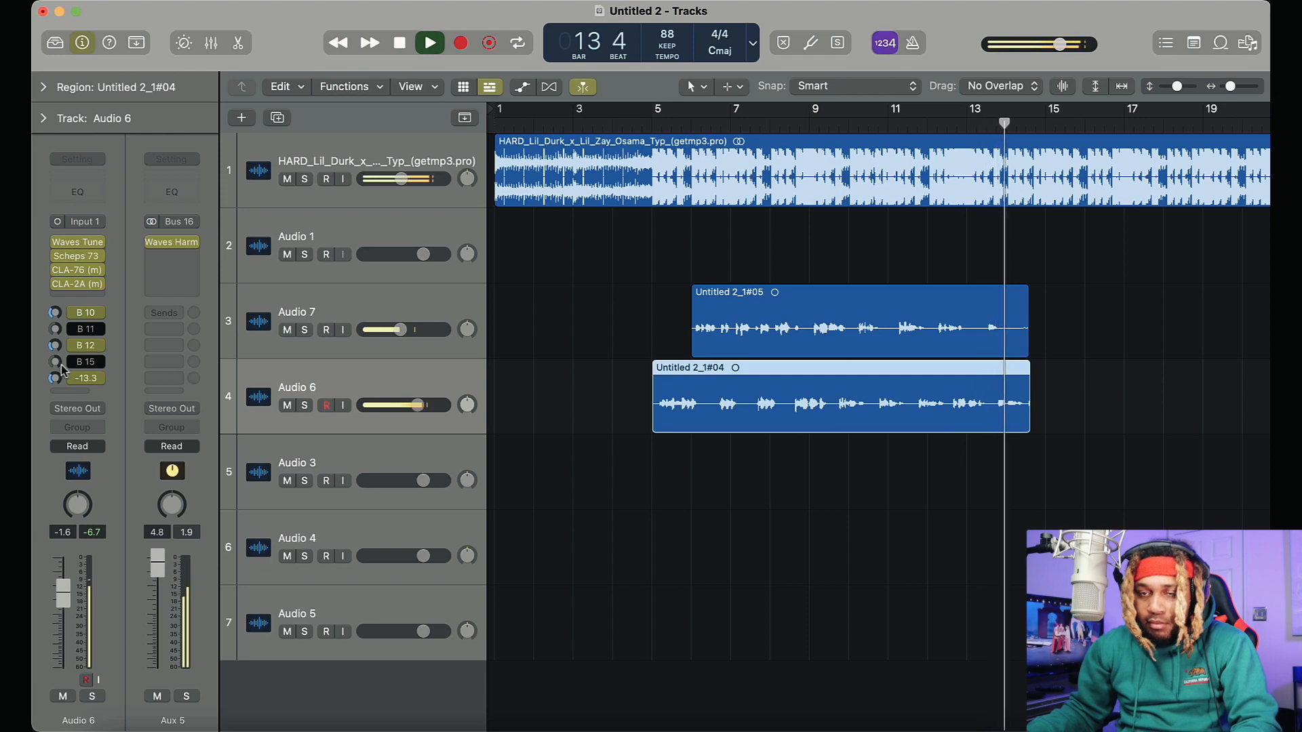
{"action": "left_click", "coordinate": [80, 378]}
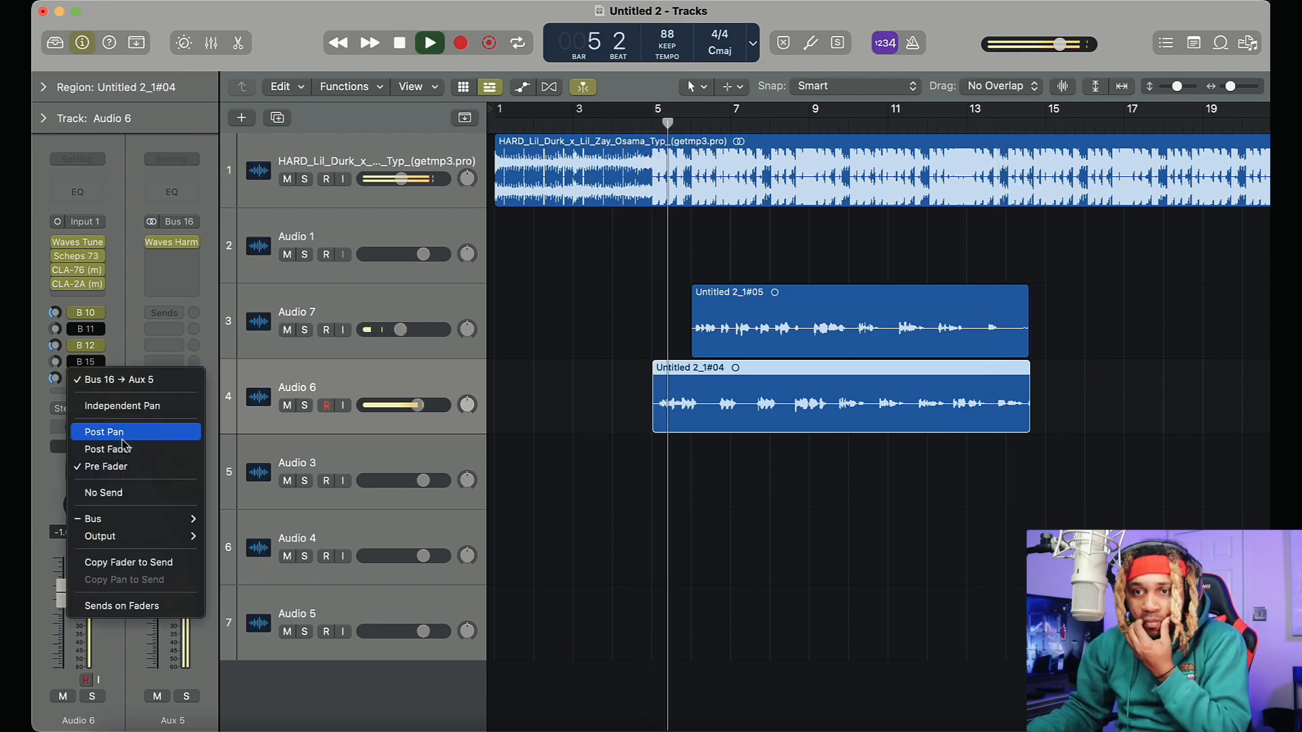
{"action": "left_click", "coordinate": [117, 406]}
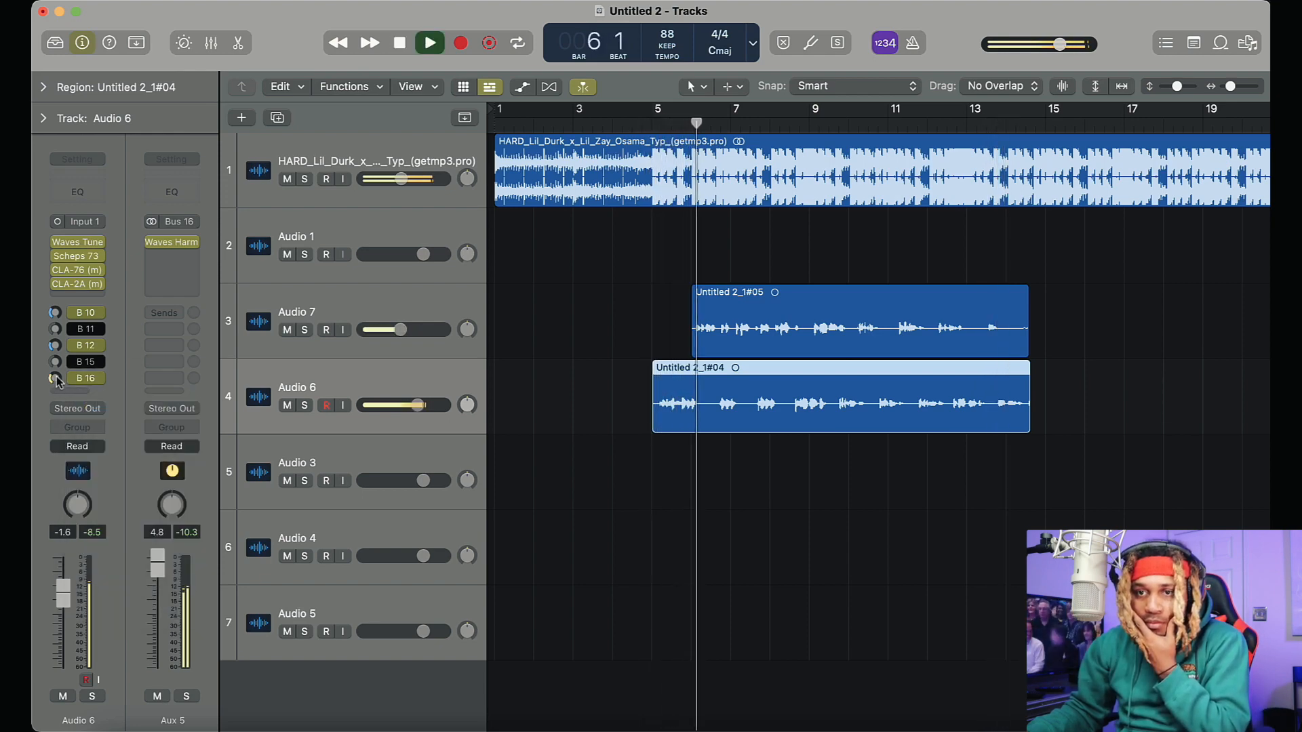
{"action": "mouse_move", "coordinate": [56, 380]}
{"action": "left_mouse_down"}
{"action": "mouse_move", "coordinate": [58, 332]}
{"action": "mouse_move", "coordinate": [57, 395]}
{"action": "left_mouse_up"}
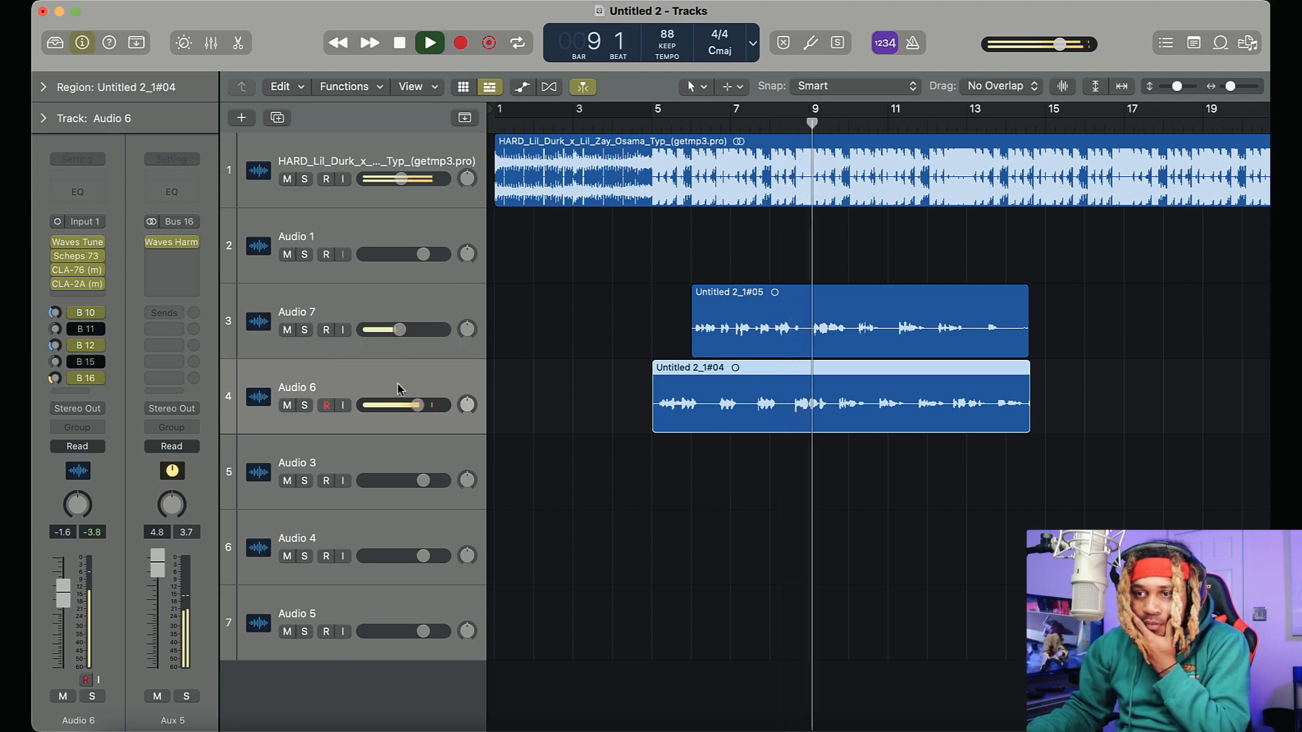
{"action": "left_click_drag", "start_coordinate": [416, 406], "coordinate": [424, 407]}
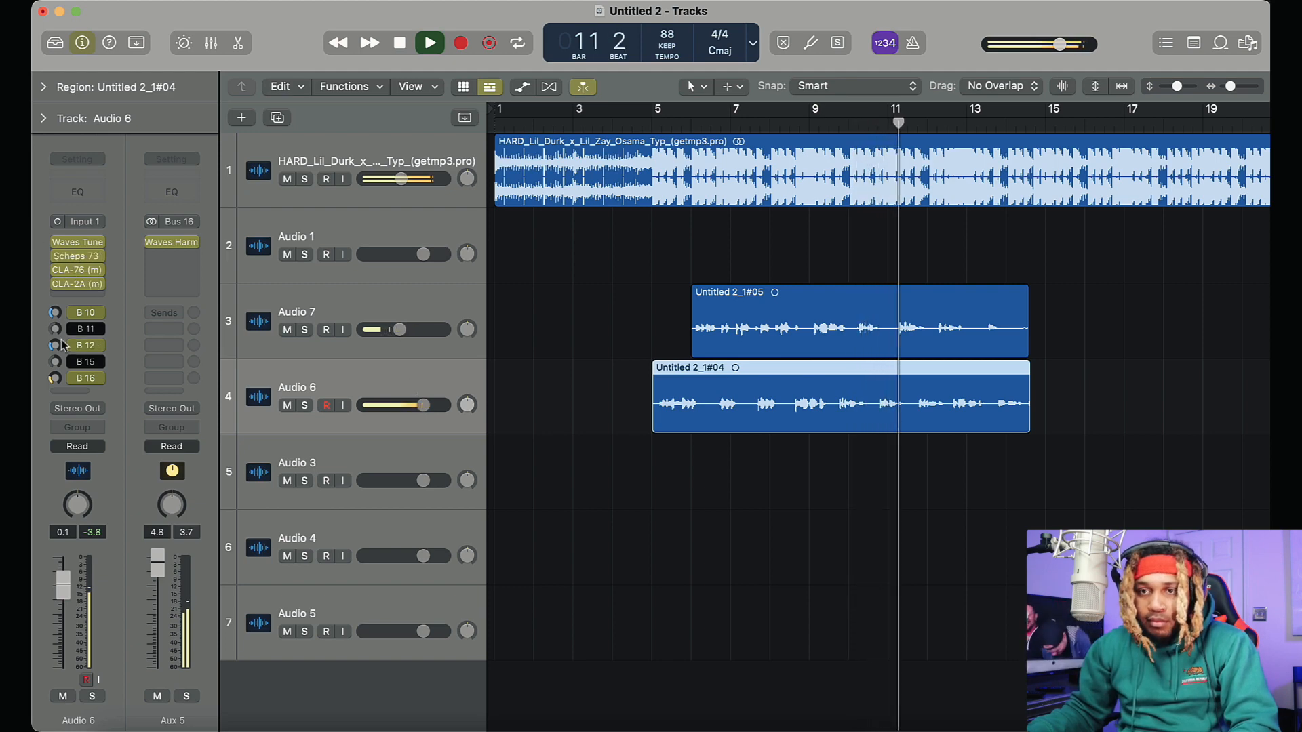
Set the Bus 10 MannyM Reverb to Chamber and Large with a higher reverb amount, and lower Audio 6's send to it
{"action": "left_click", "coordinate": [56, 313]}
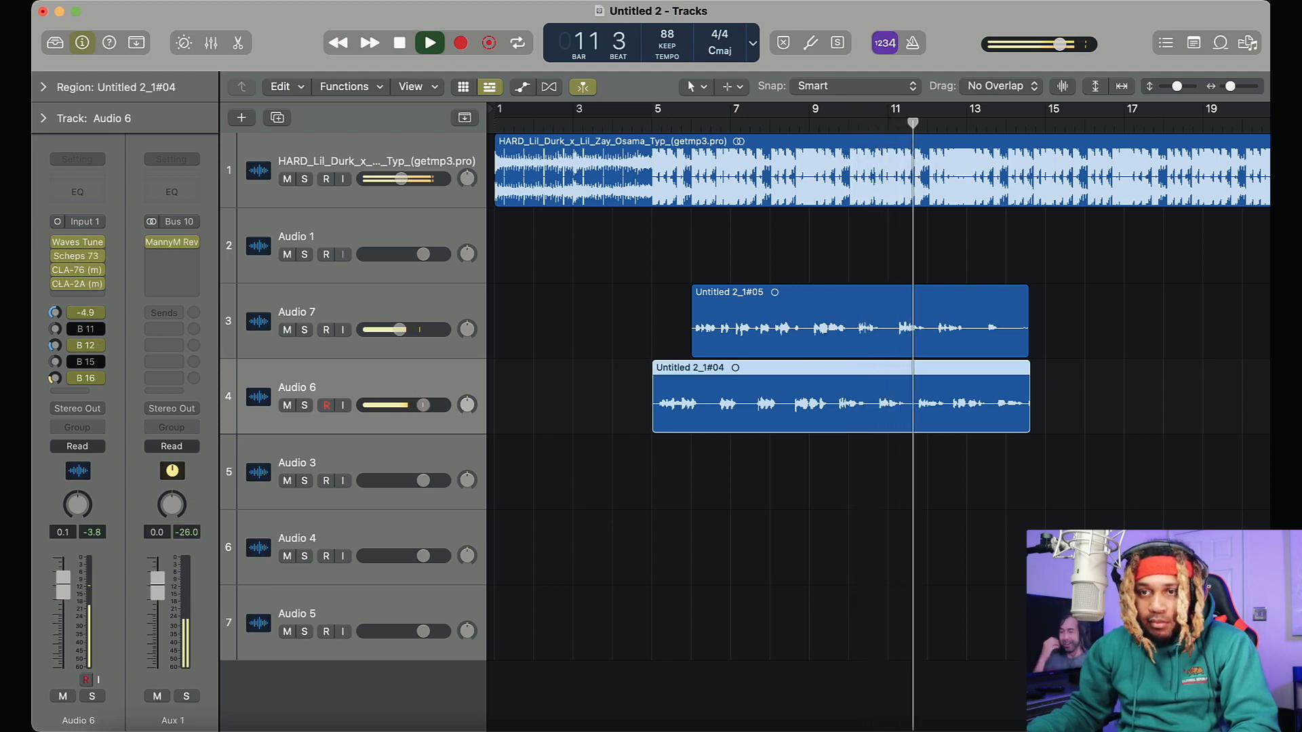
{"action": "left_click", "coordinate": [172, 242]}
{"action": "left_click", "coordinate": [801, 225]}
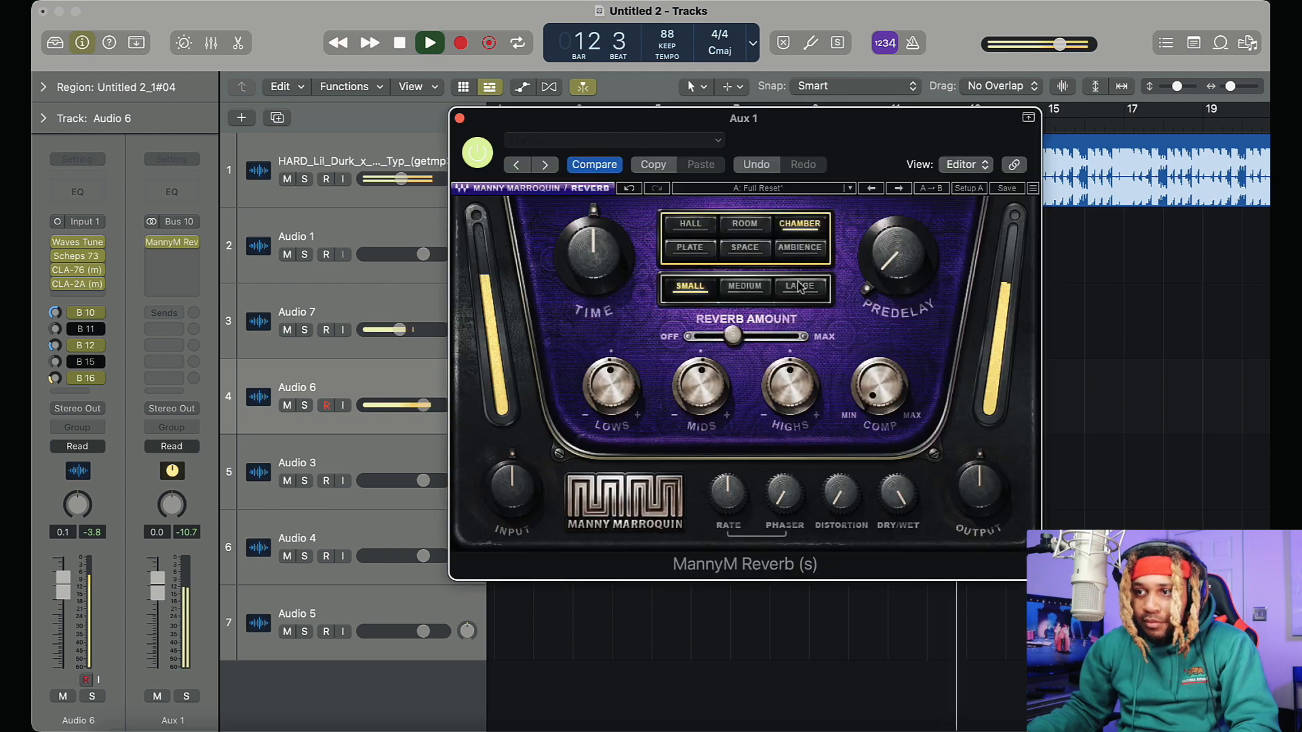
{"action": "left_click", "coordinate": [800, 286]}
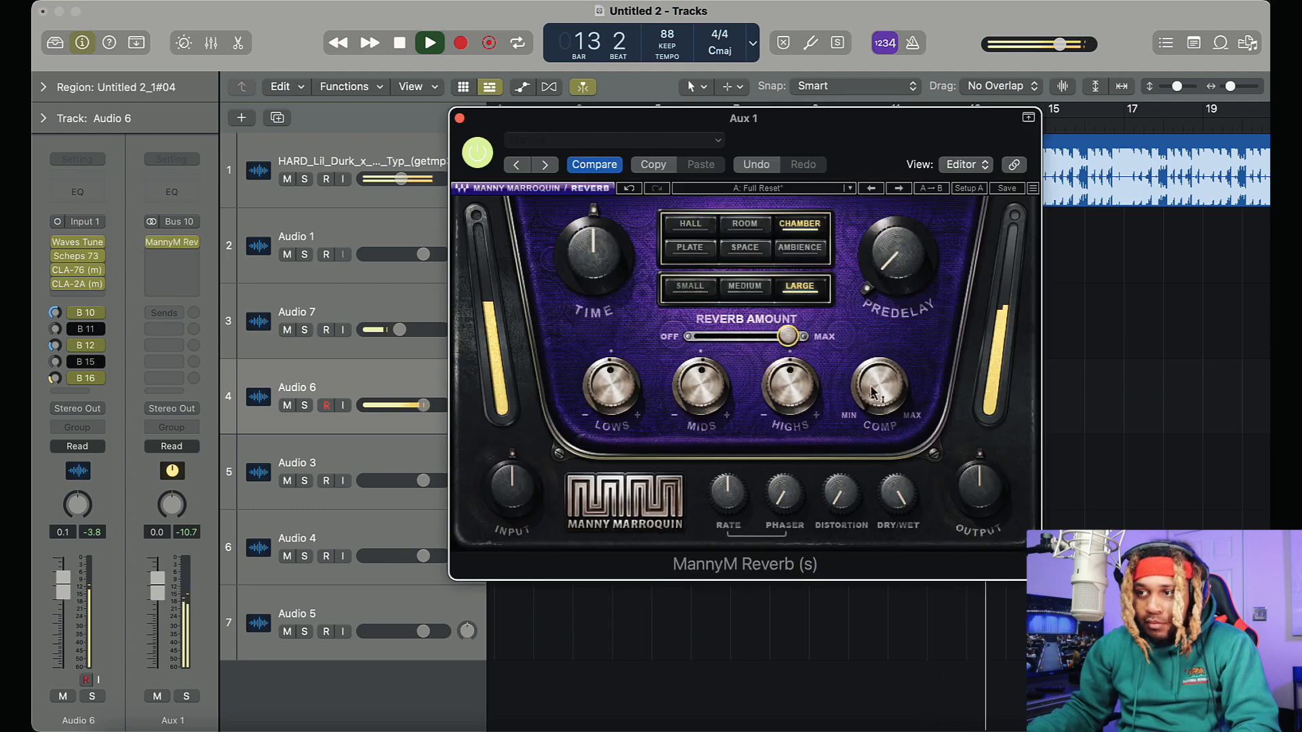
{"action": "left_click", "coordinate": [460, 119]}
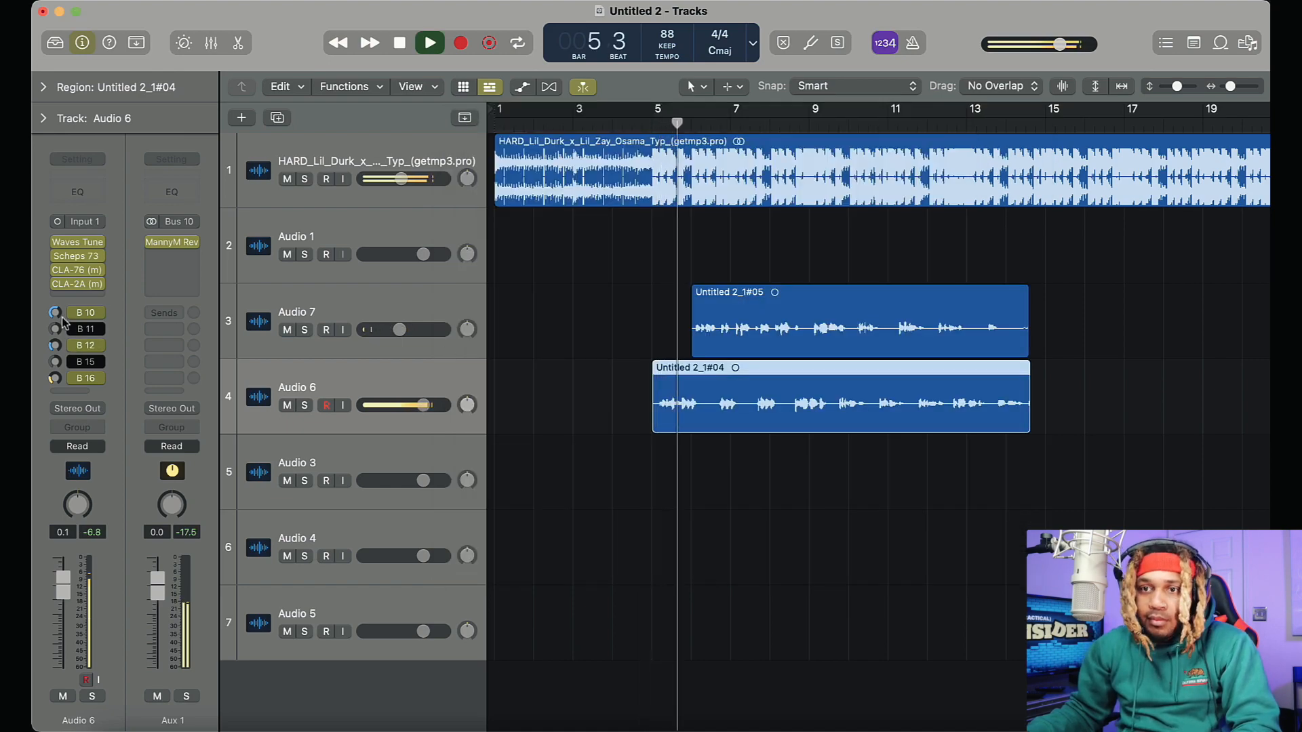
{"action": "left_click_drag", "start_coordinate": [56, 322], "coordinate": [55, 367]}
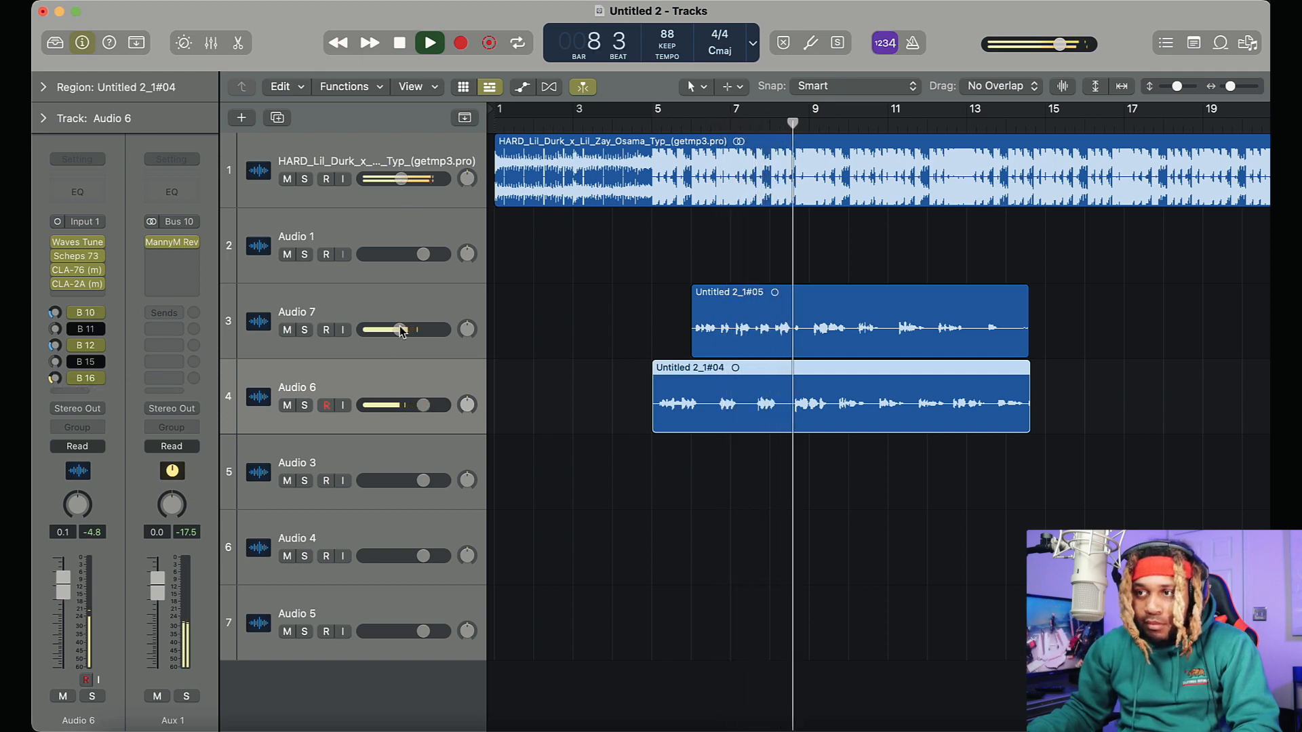
Lower the beat track's volume to -7.4 dB
{"action": "left_click", "coordinate": [401, 179]}
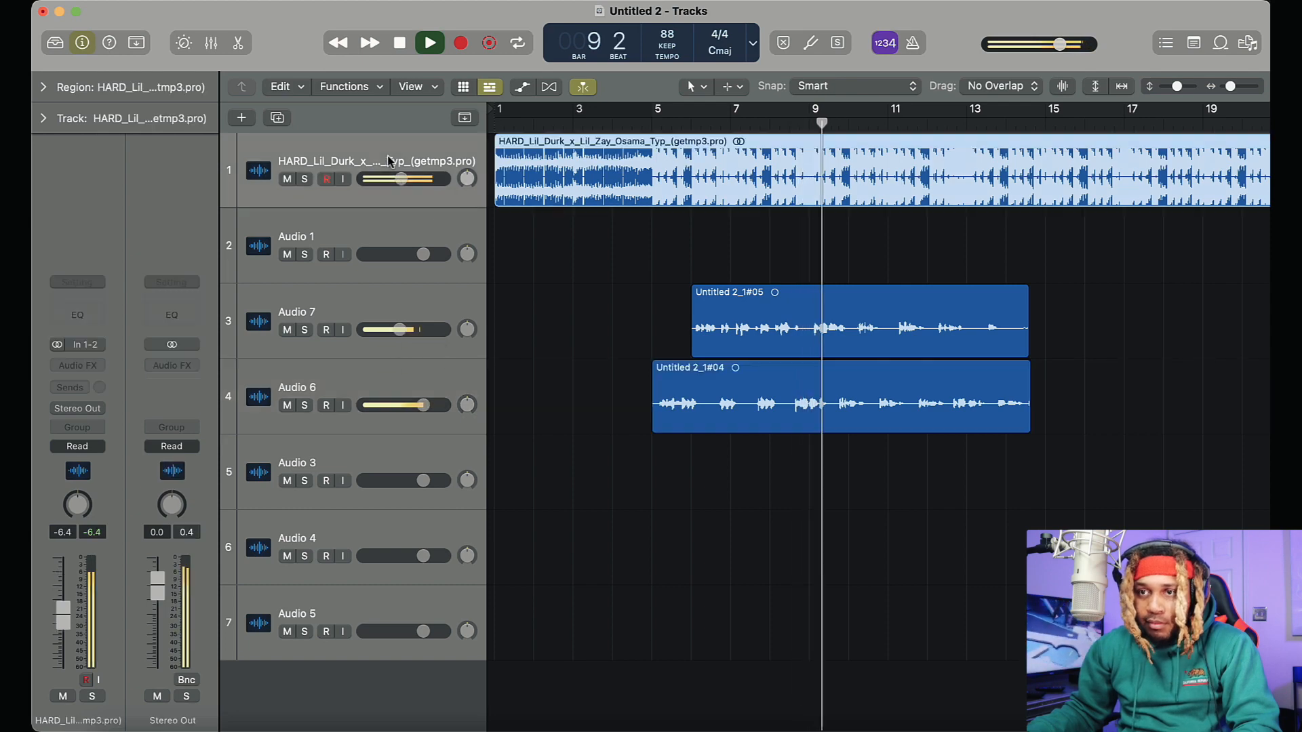
{"action": "left_click_drag", "start_coordinate": [401, 179], "coordinate": [399, 180]}
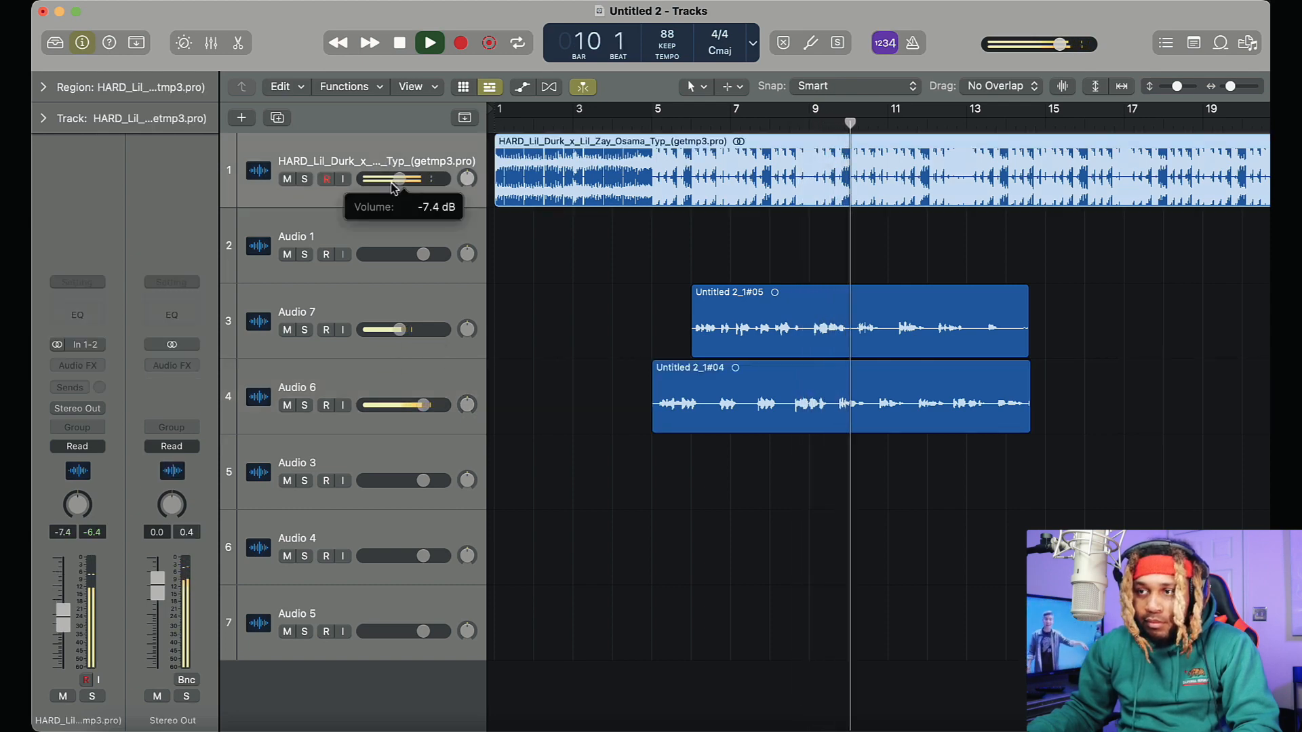
Adjust the high, mid, low and high-pass controls of the Scheps 73 EQ on Audio 6
{"action": "left_click", "coordinate": [412, 380]}
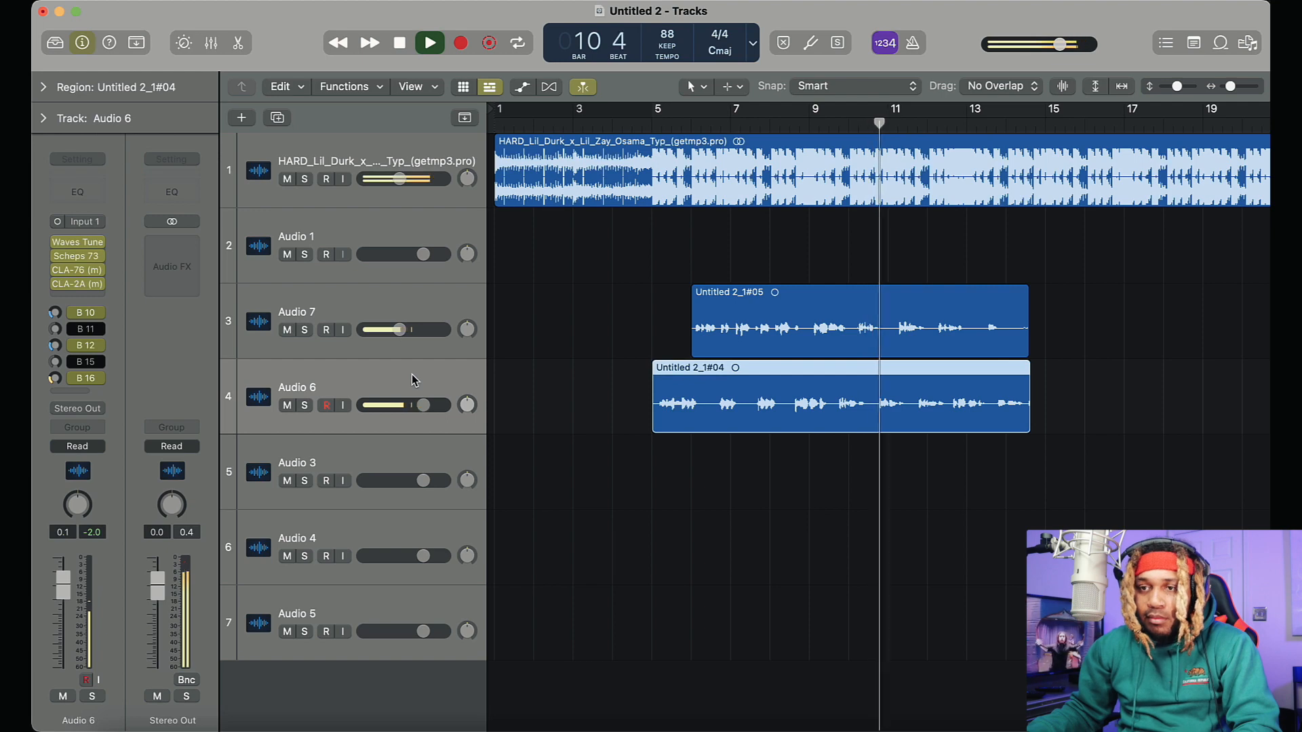
{"action": "left_click", "coordinate": [55, 379]}
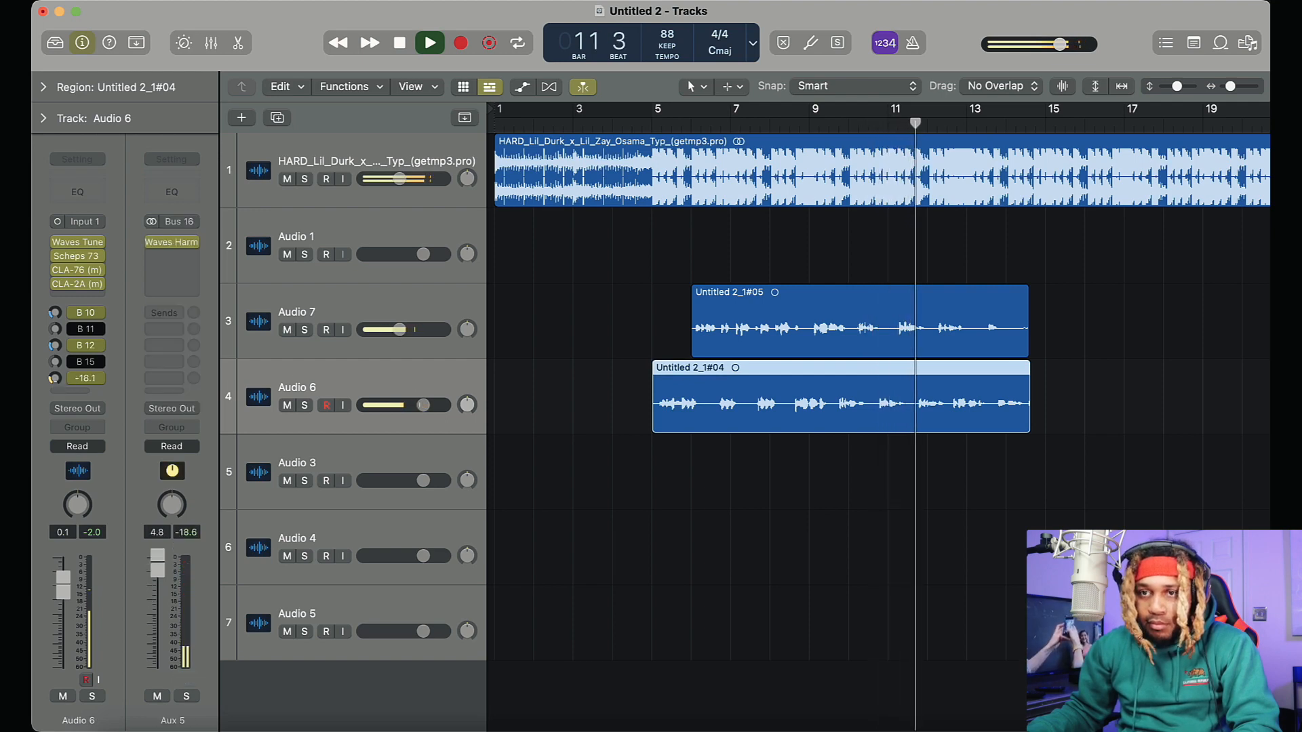
{"action": "left_click", "coordinate": [80, 255]}
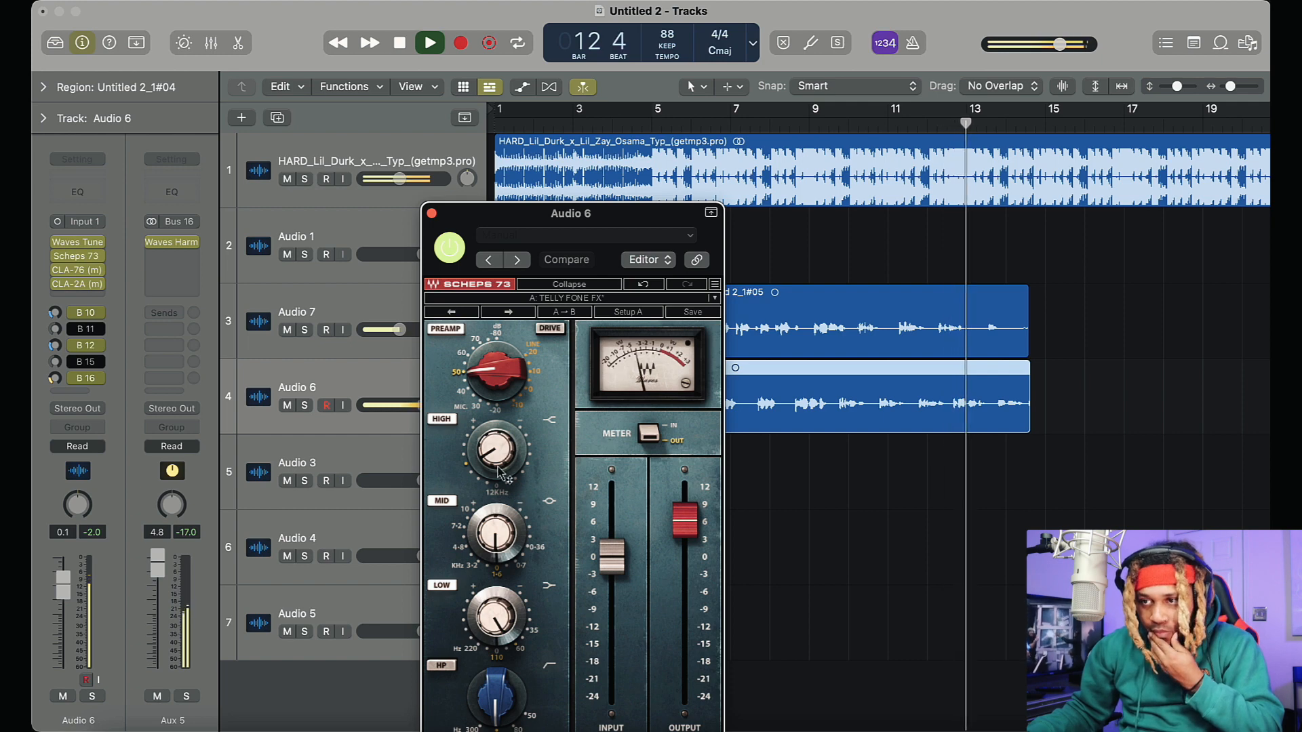
{"action": "left_click_drag", "start_coordinate": [496, 449], "coordinate": [496, 444]}
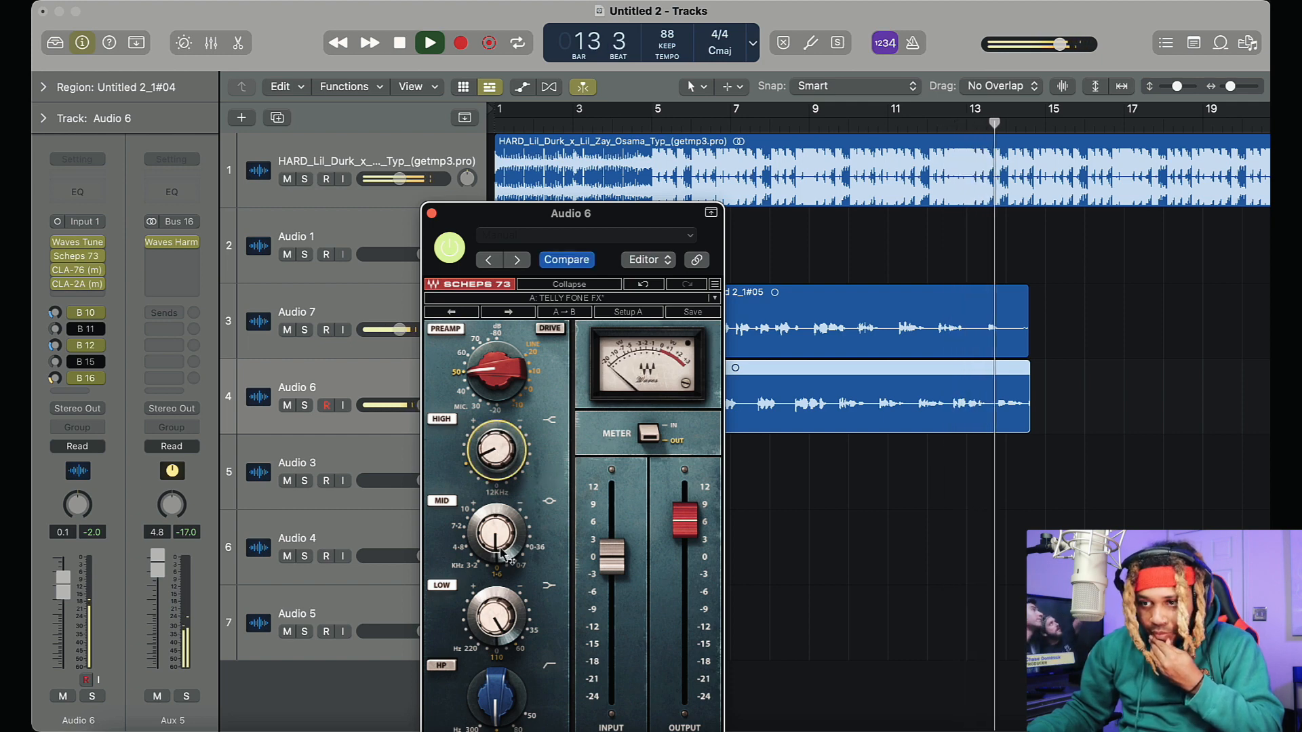
{"action": "left_click_drag", "start_coordinate": [496, 533], "coordinate": [497, 529]}
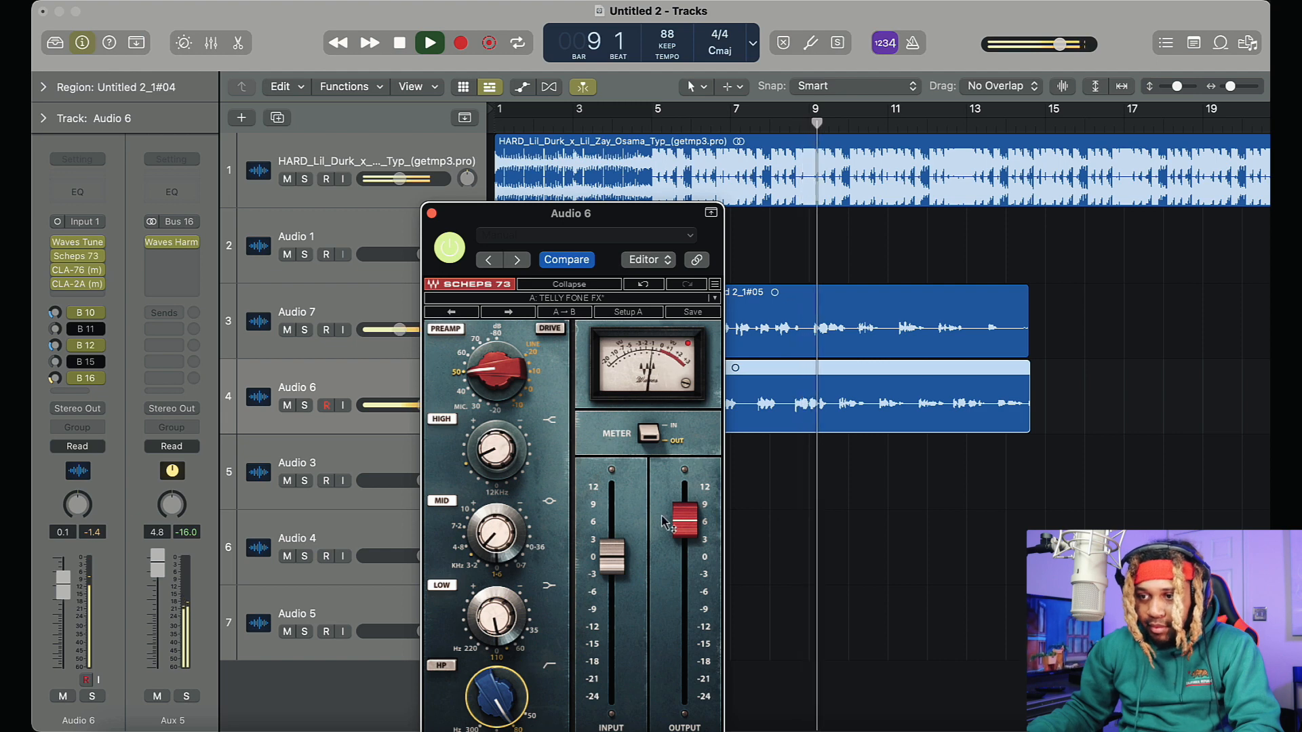
{"action": "left_click", "coordinate": [432, 213]}
Lower Audio 7's volume to -9.4 dB and replay the vocals from the start of the section
{"action": "mouse_move", "coordinate": [401, 332]}
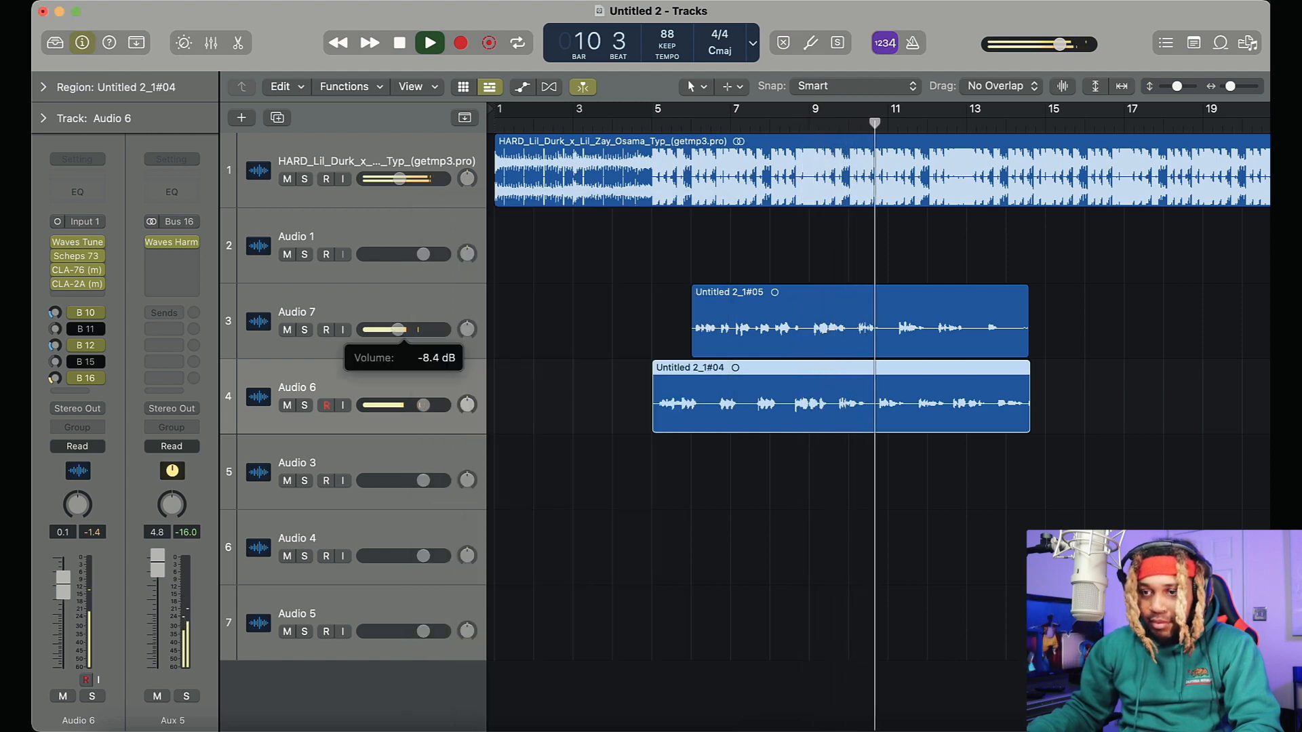
{"action": "left_click_drag", "start_coordinate": [400, 330], "coordinate": [396, 330]}
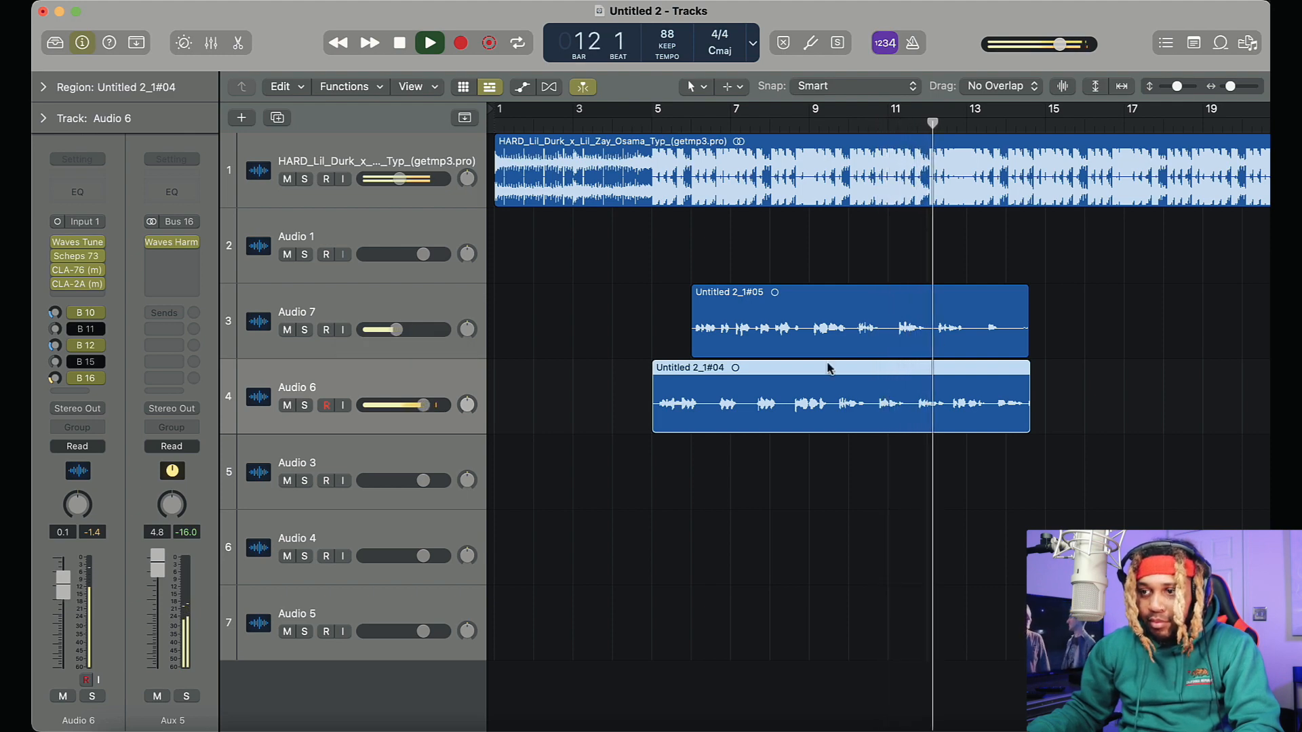
{"action": "key", "text": "space"}
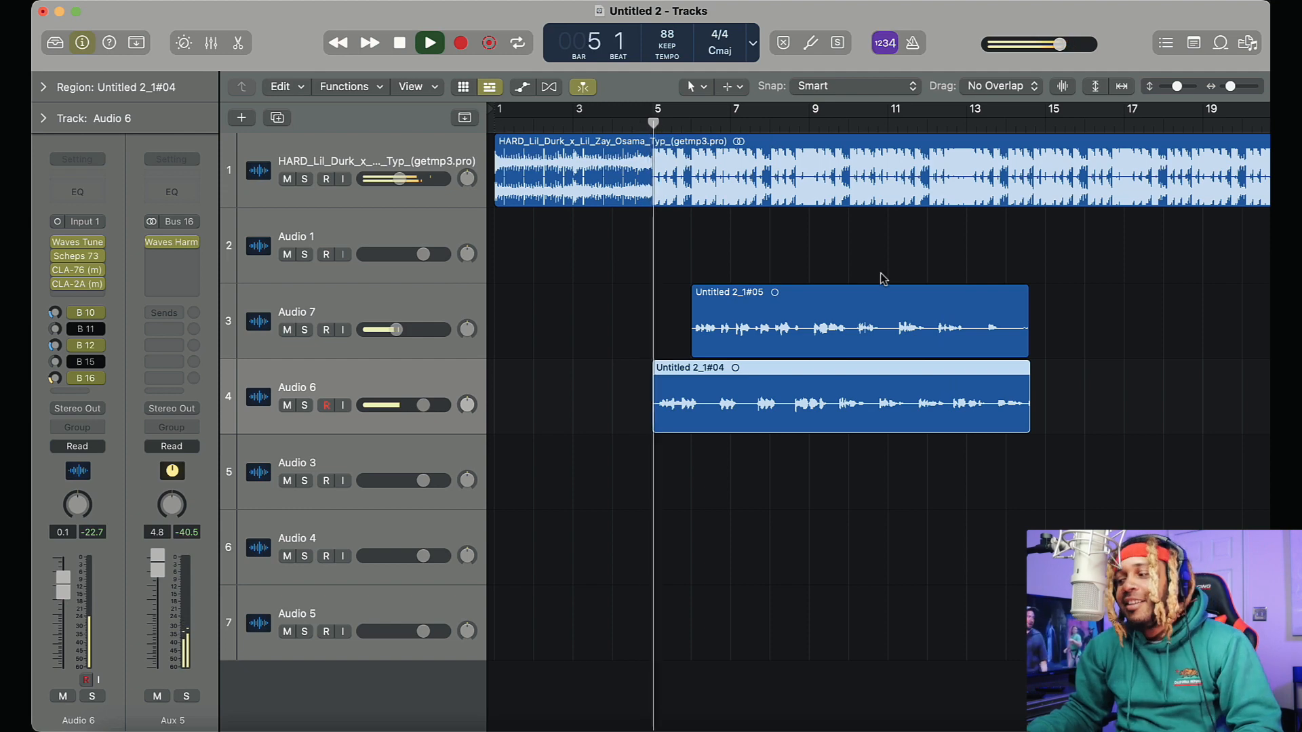
Swap Audio 6's Bus 16 harmony send for the Bus 15 Vocal Bender send, set to Independent Pan at -2.9 dB
{"action": "left_click", "coordinate": [334, 226]}
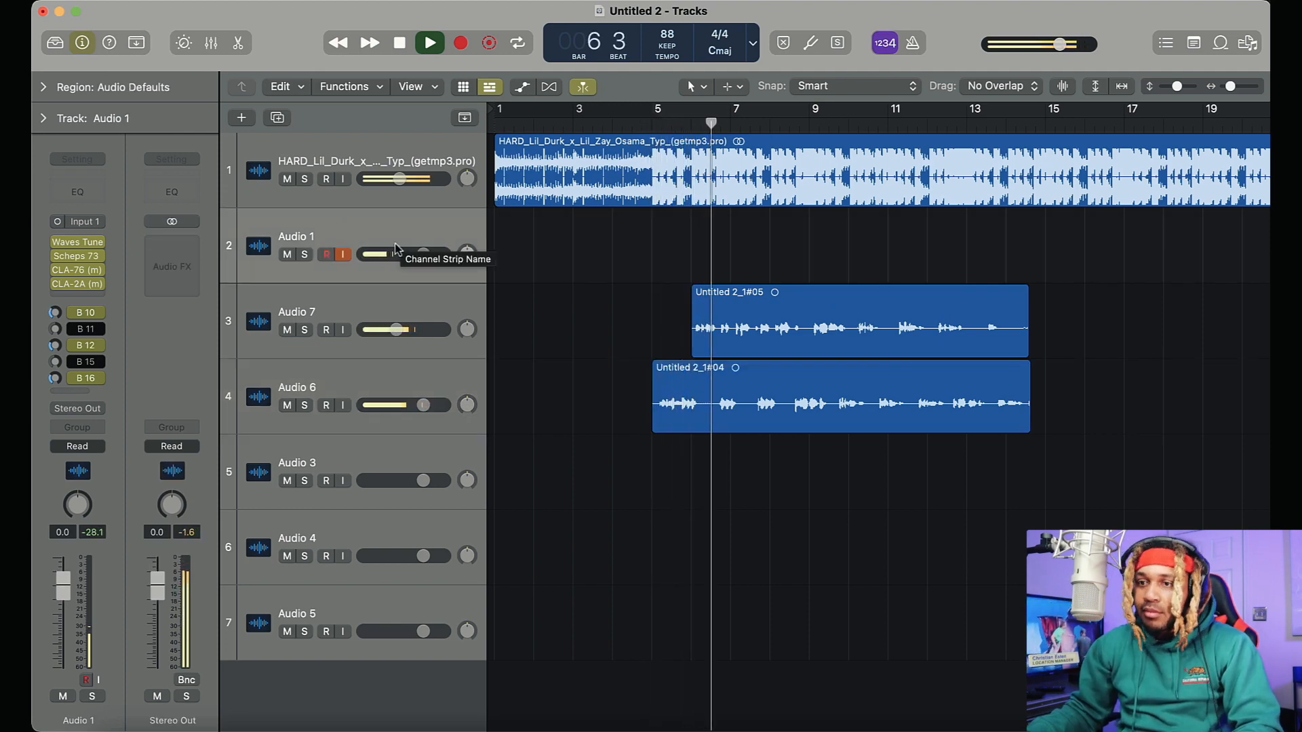
{"action": "left_click", "coordinate": [413, 379]}
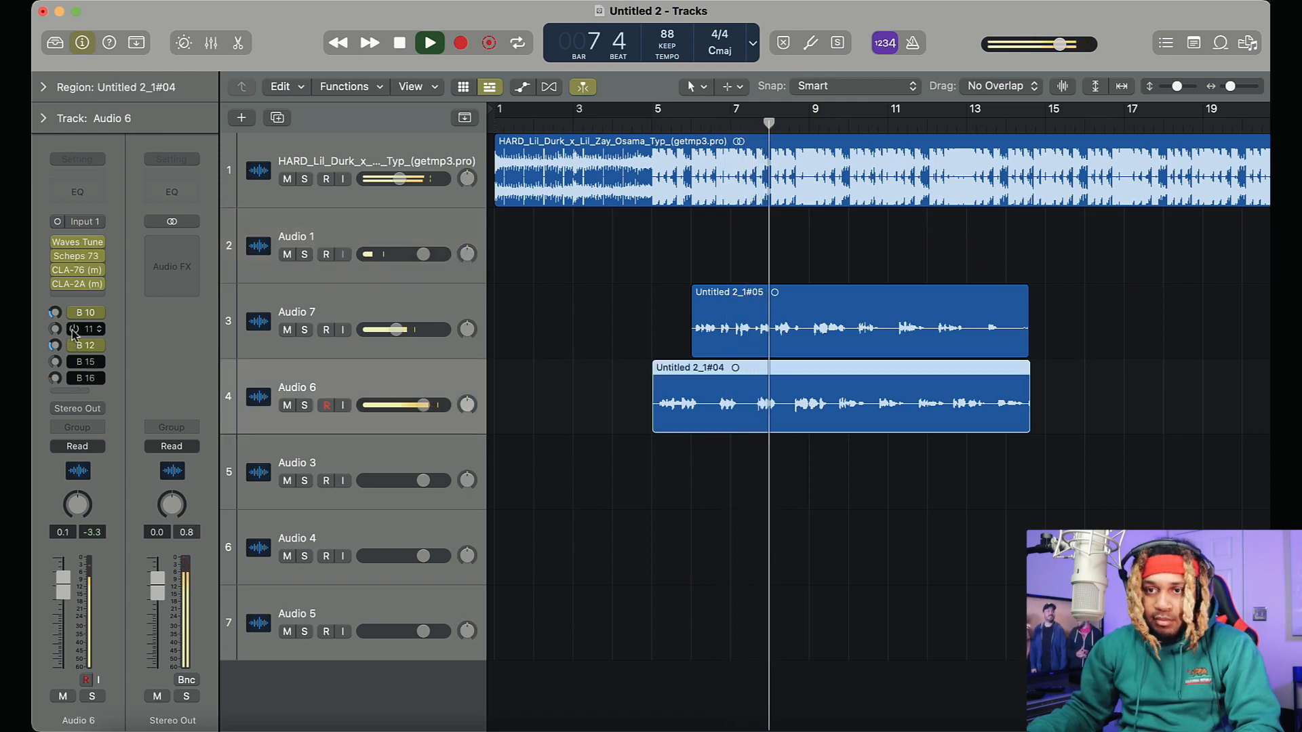
{"action": "left_click", "coordinate": [55, 362]}
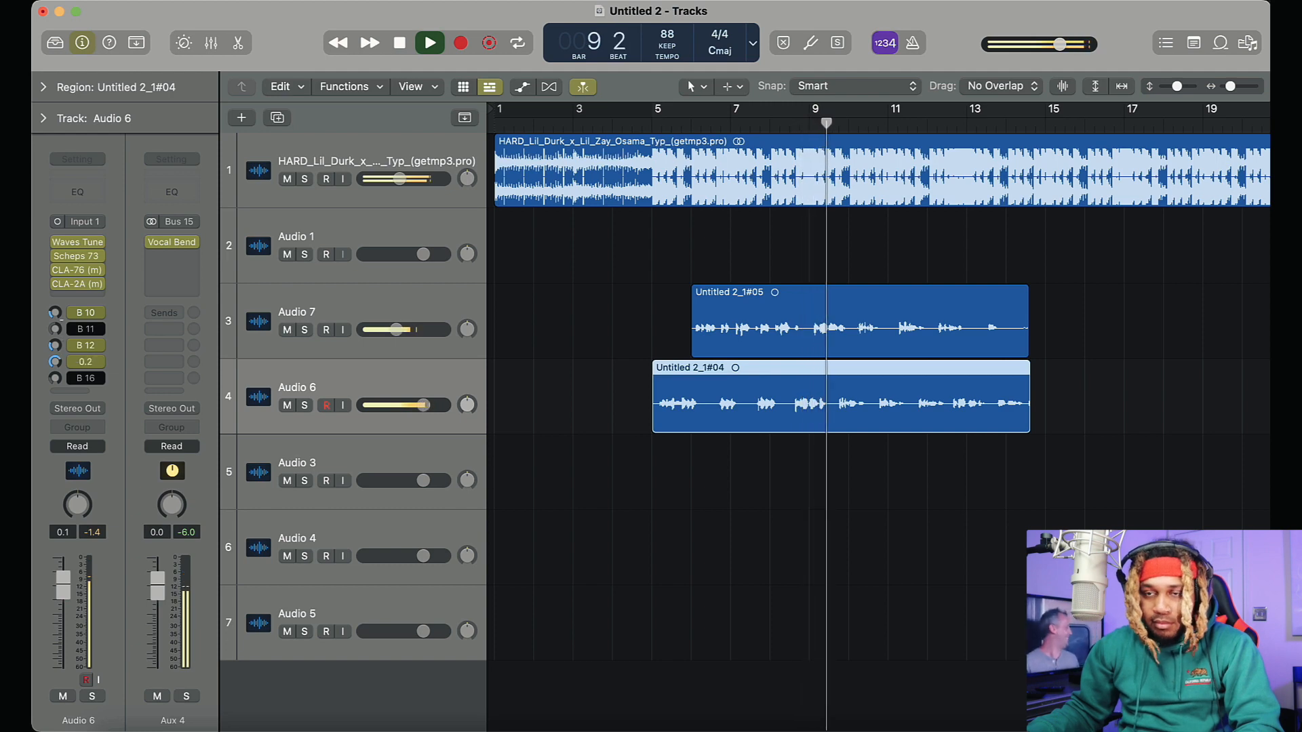
{"action": "left_click_drag", "start_coordinate": [55, 362], "coordinate": [56, 371]}
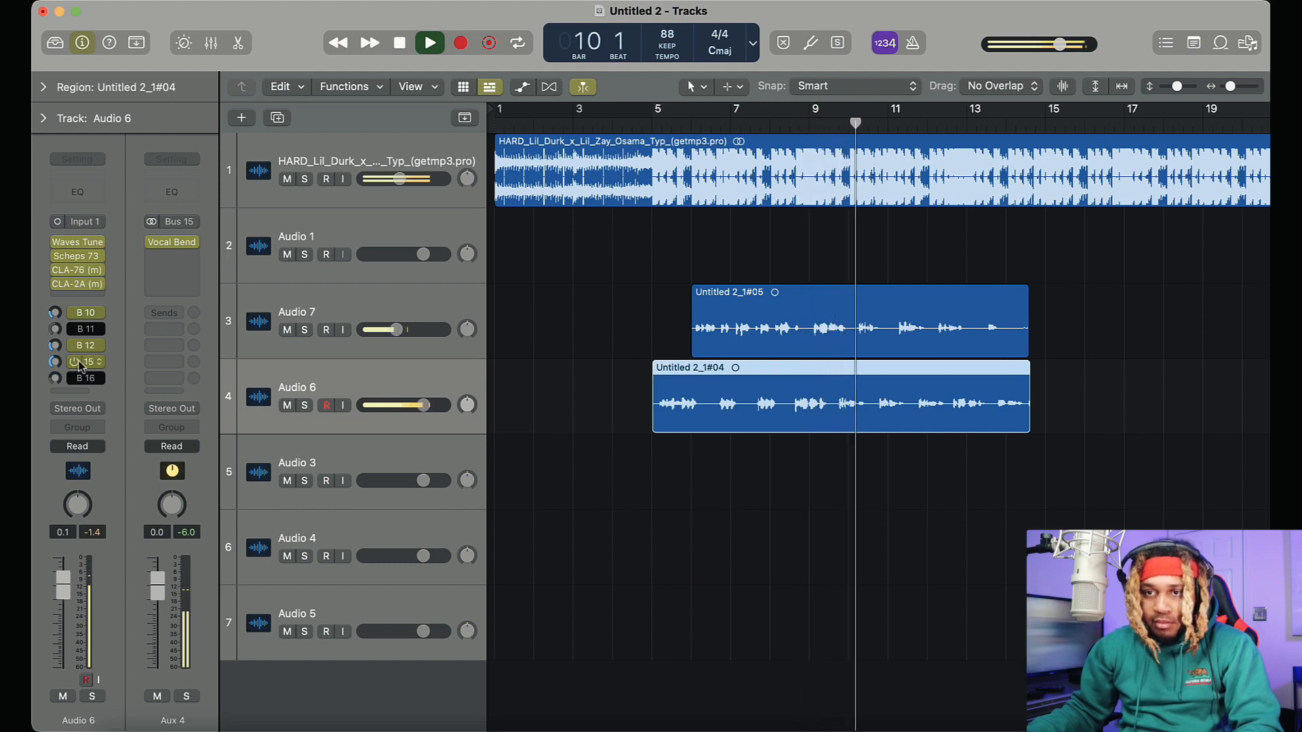
{"action": "left_click", "coordinate": [80, 365]}
{"action": "left_click", "coordinate": [116, 386]}
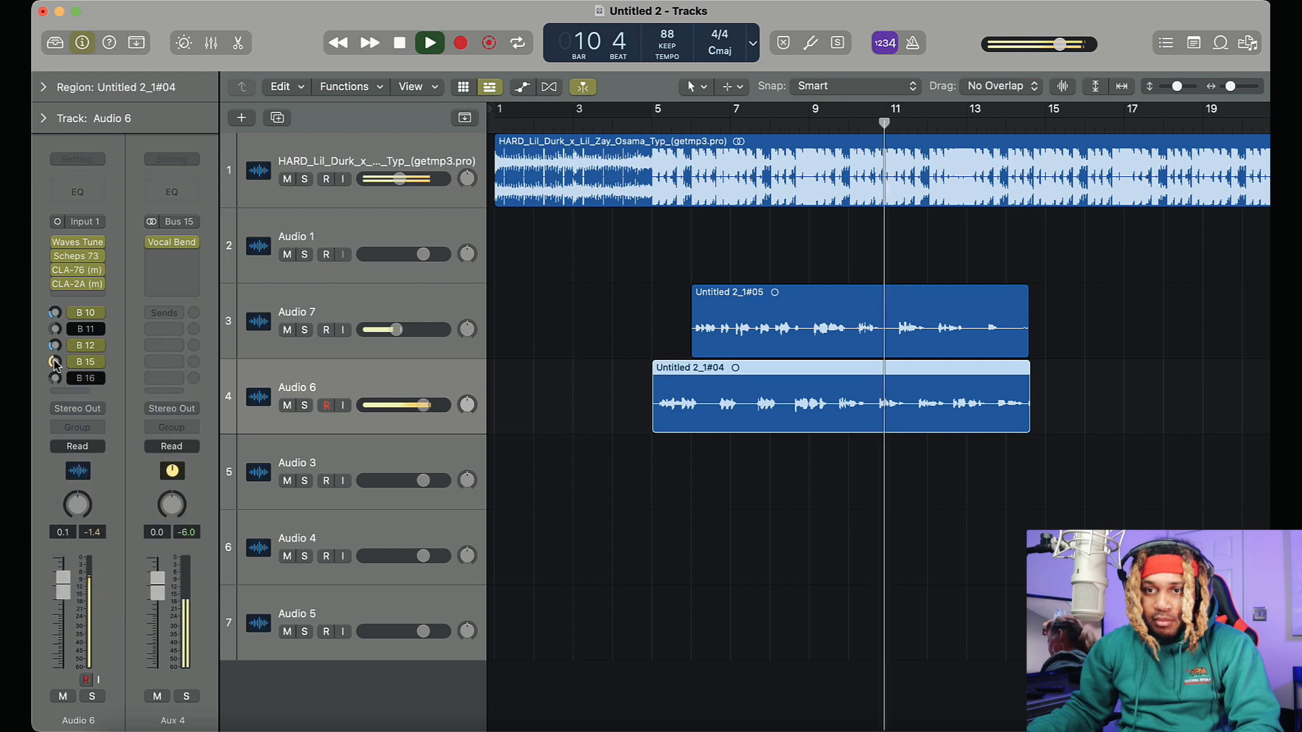
{"action": "left_click_drag", "start_coordinate": [55, 364], "coordinate": [57, 319]}
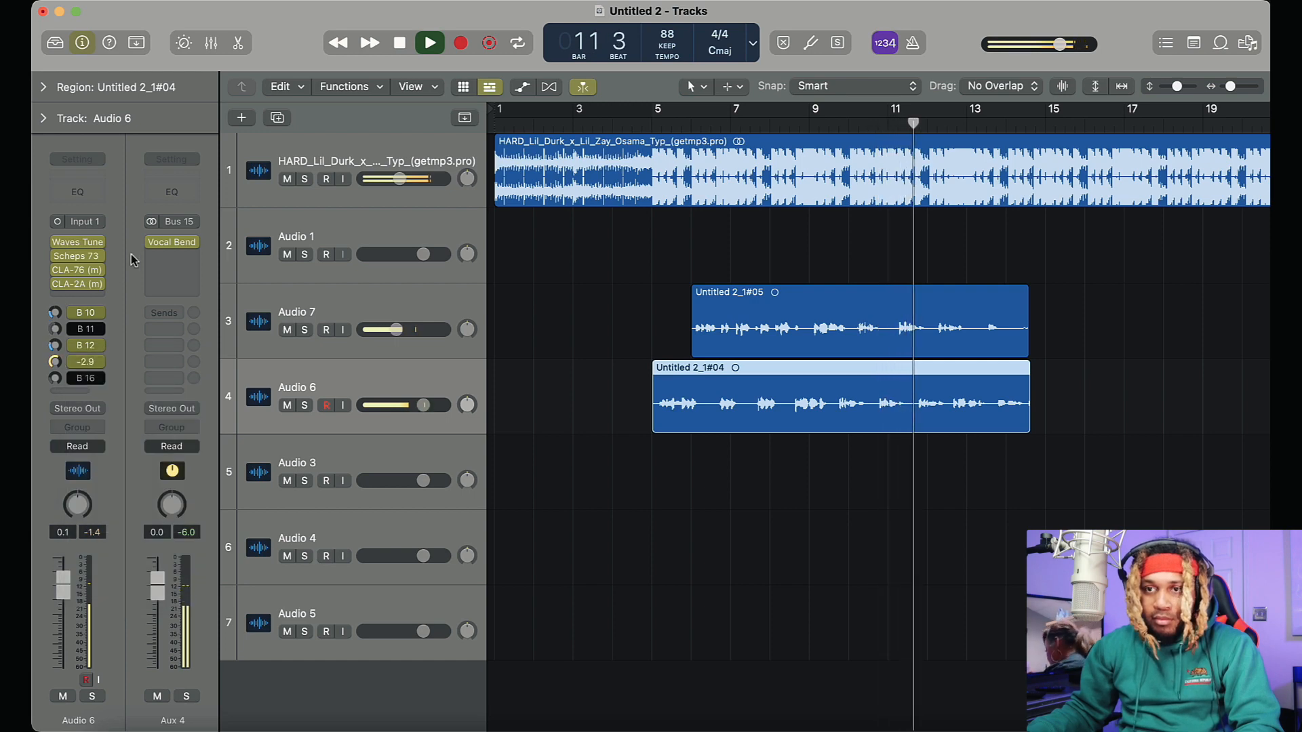
Add a Channel EQ to the Bus 15 Vocal Bender aux with a 179 Hz low cut and a +2.5 dB boost at 1230 Hz
{"action": "left_click", "coordinate": [172, 192]}
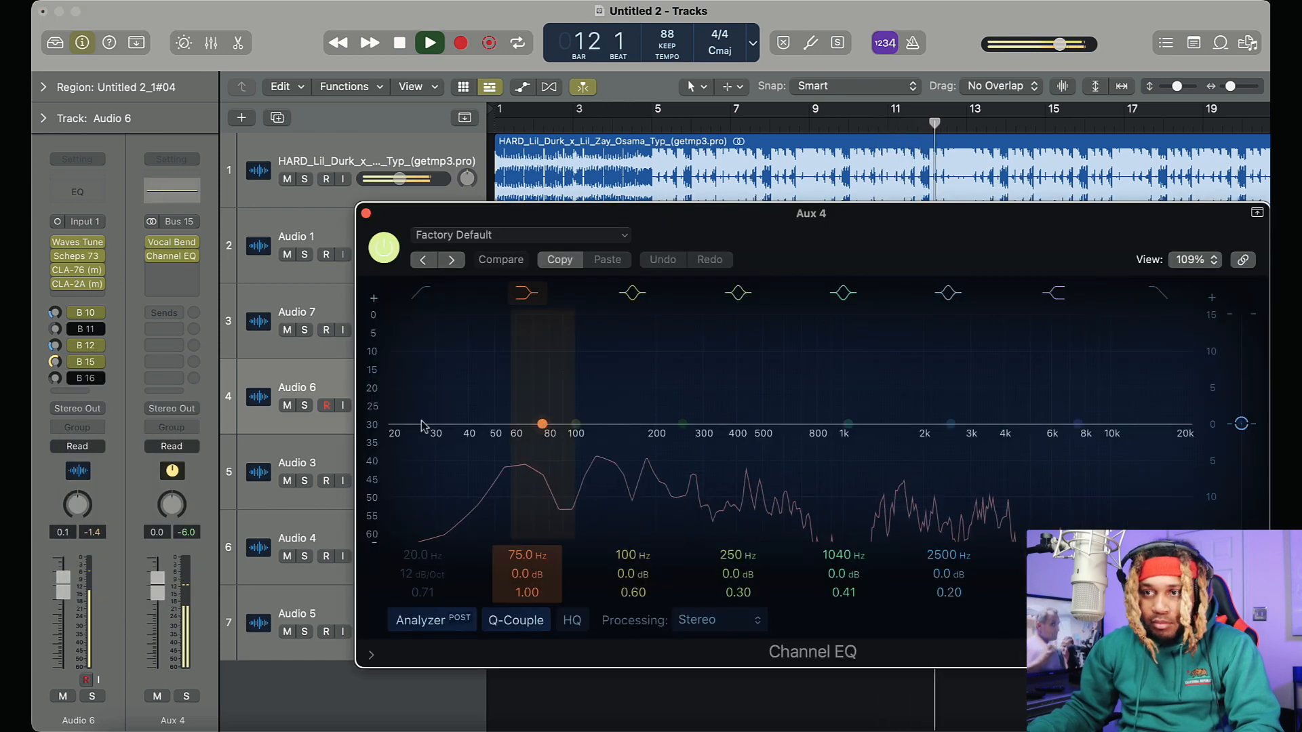
{"action": "left_click", "coordinate": [423, 295]}
{"action": "key", "text": "space"}
{"action": "left_click_drag", "start_coordinate": [403, 442], "coordinate": [643, 445]}
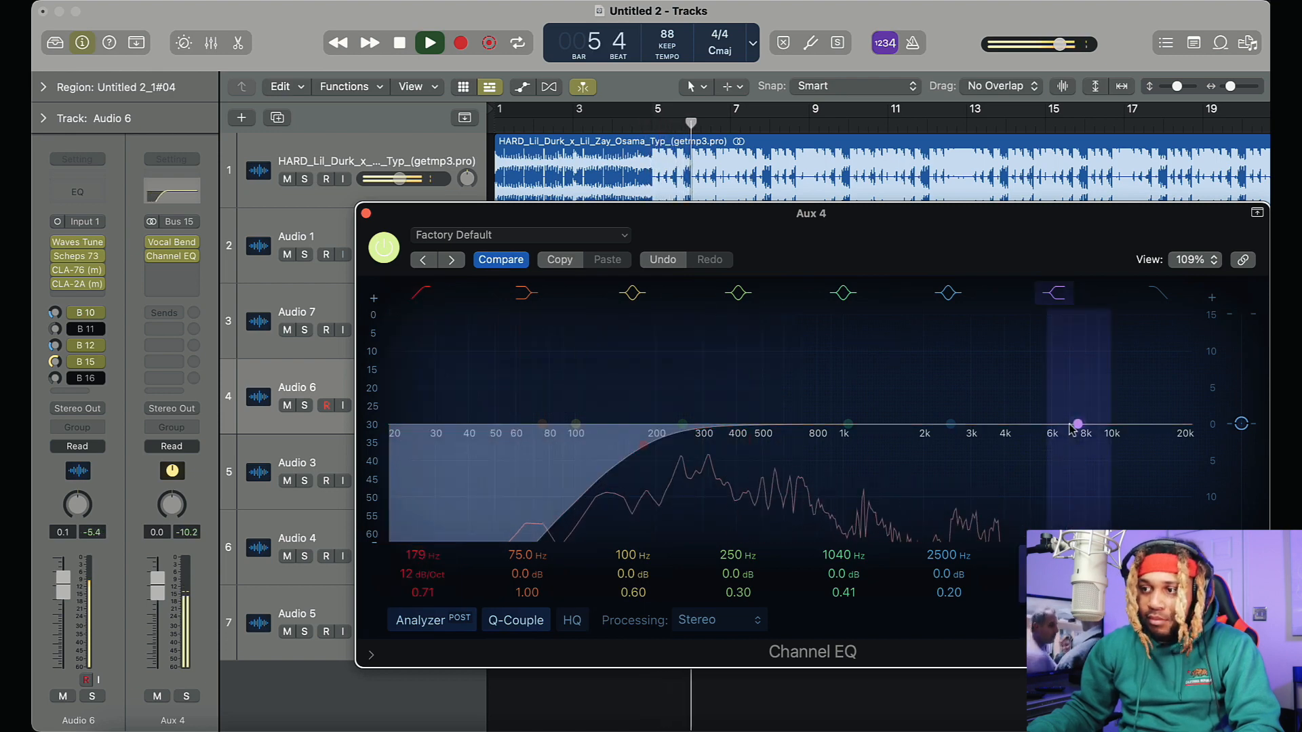
{"action": "mouse_move", "coordinate": [856, 423]}
{"action": "left_mouse_down"}
{"action": "mouse_move", "coordinate": [820, 378]}
{"action": "mouse_move", "coordinate": [823, 334]}
{"action": "mouse_move", "coordinate": [826, 398]}
{"action": "mouse_move", "coordinate": [863, 405]}
{"action": "mouse_move", "coordinate": [898, 372]}
{"action": "mouse_move", "coordinate": [867, 406]}
{"action": "left_mouse_up"}
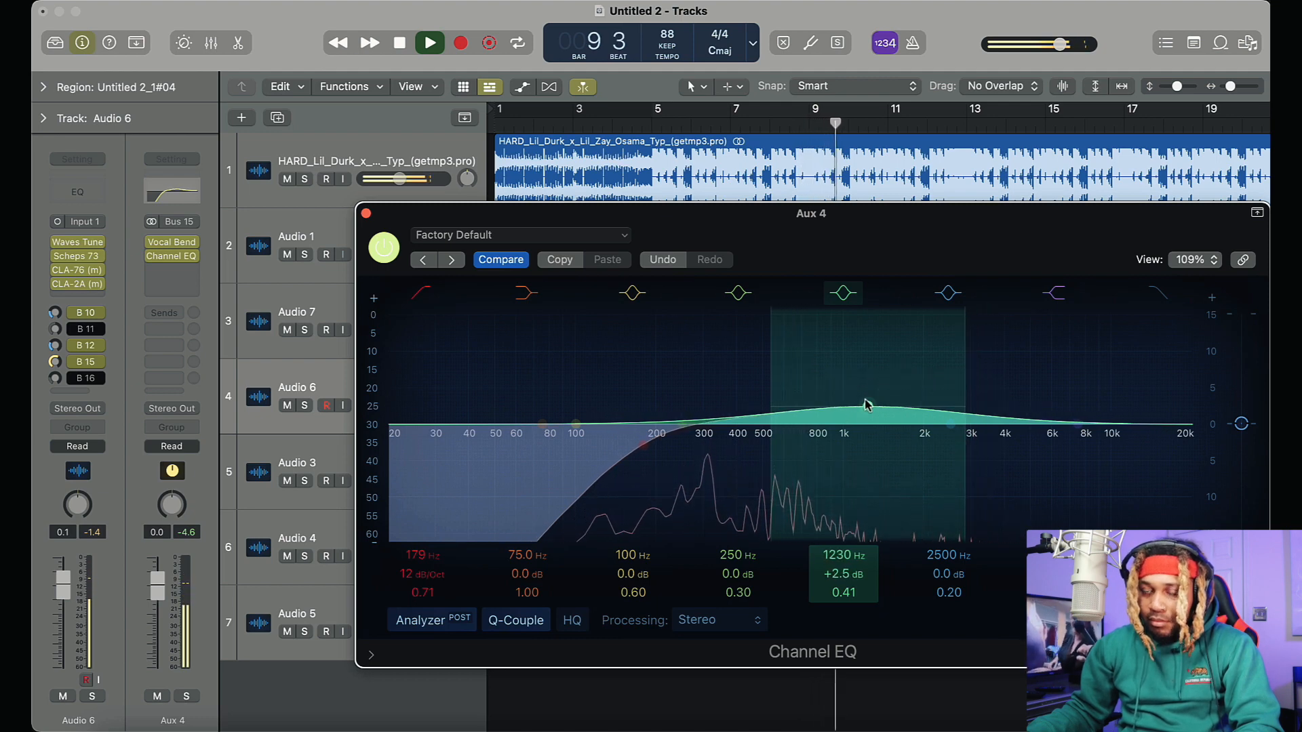
{"action": "left_click", "coordinate": [367, 214]}
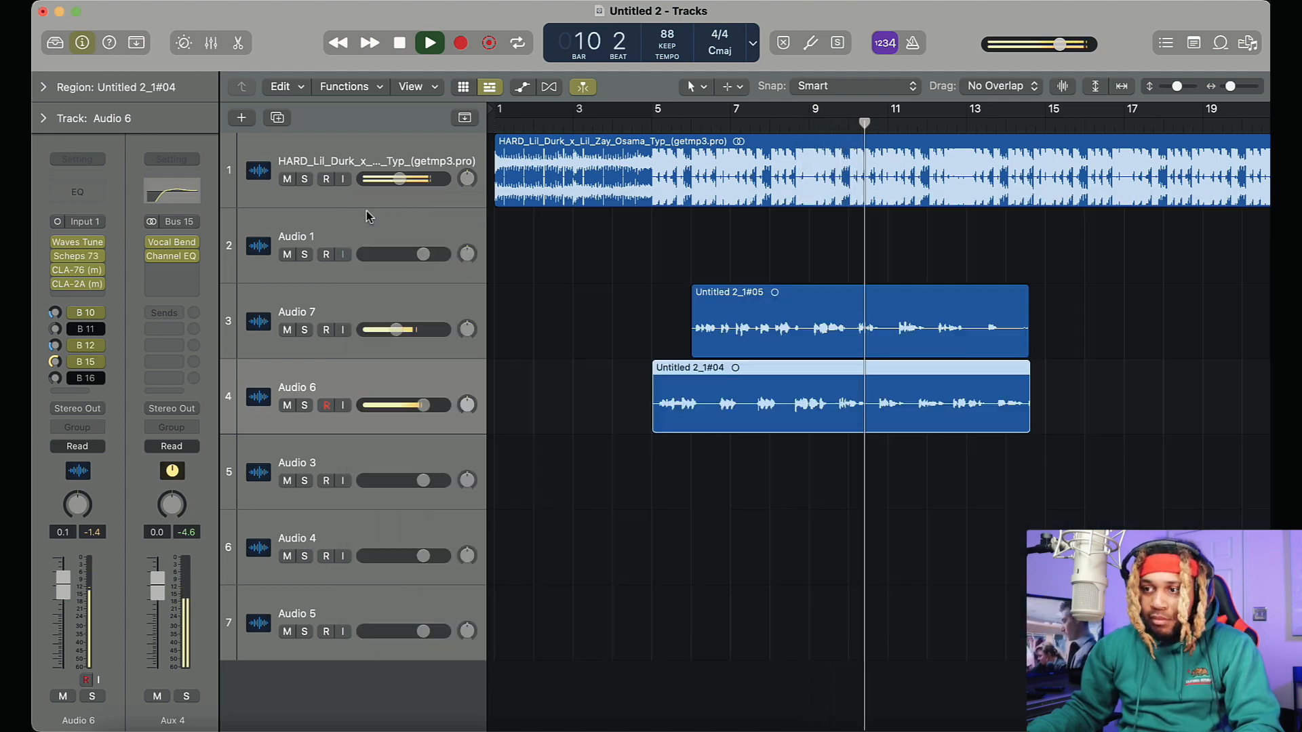
Set Audio 6's volume to -0.2 dB and replay the vocals with the beat
{"action": "left_click", "coordinate": [423, 405], "text": "alt"}
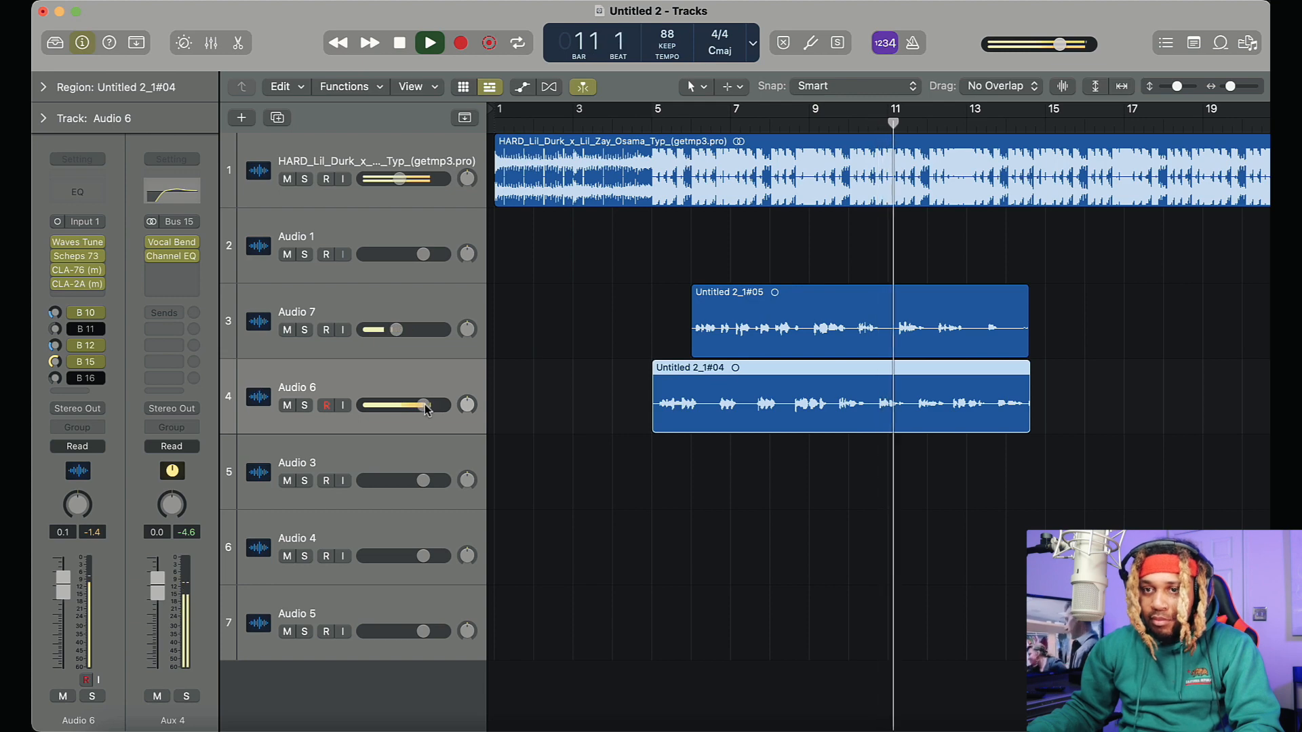
{"action": "left_click_drag", "start_coordinate": [423, 405], "coordinate": [422, 405]}
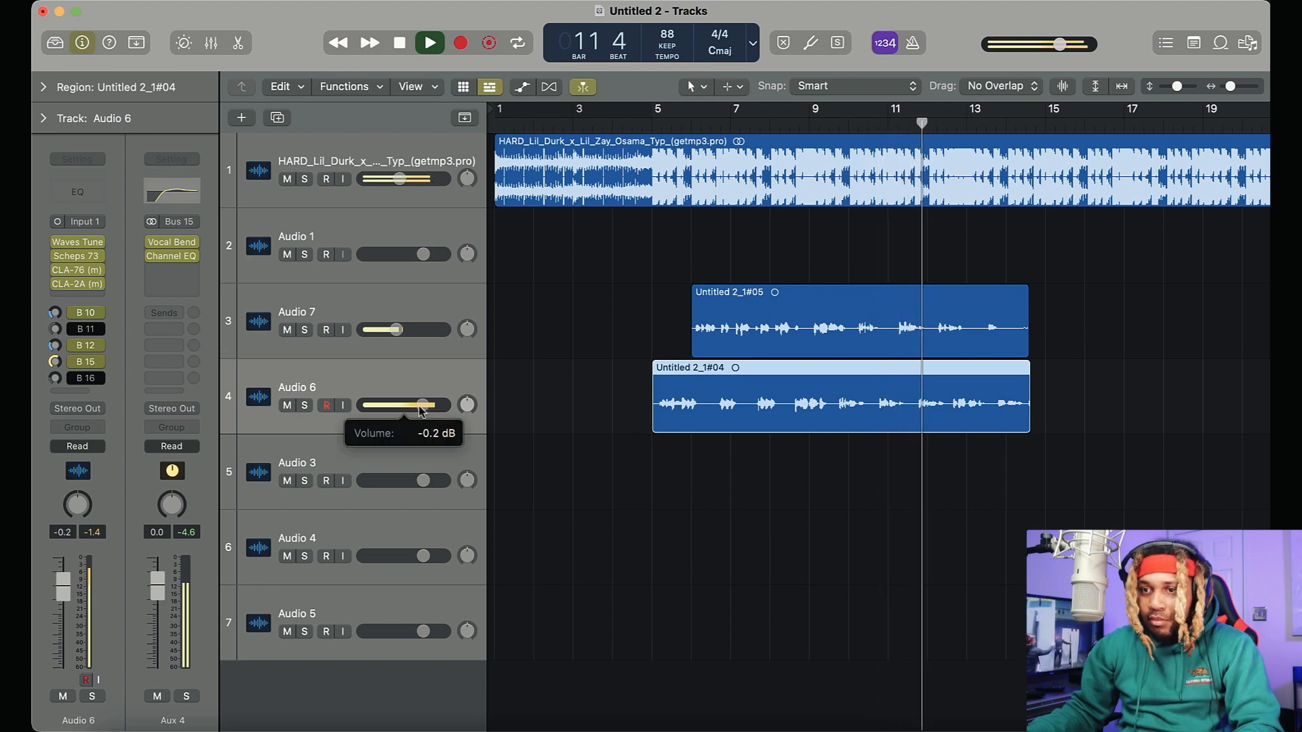
{"action": "key", "text": "space"}
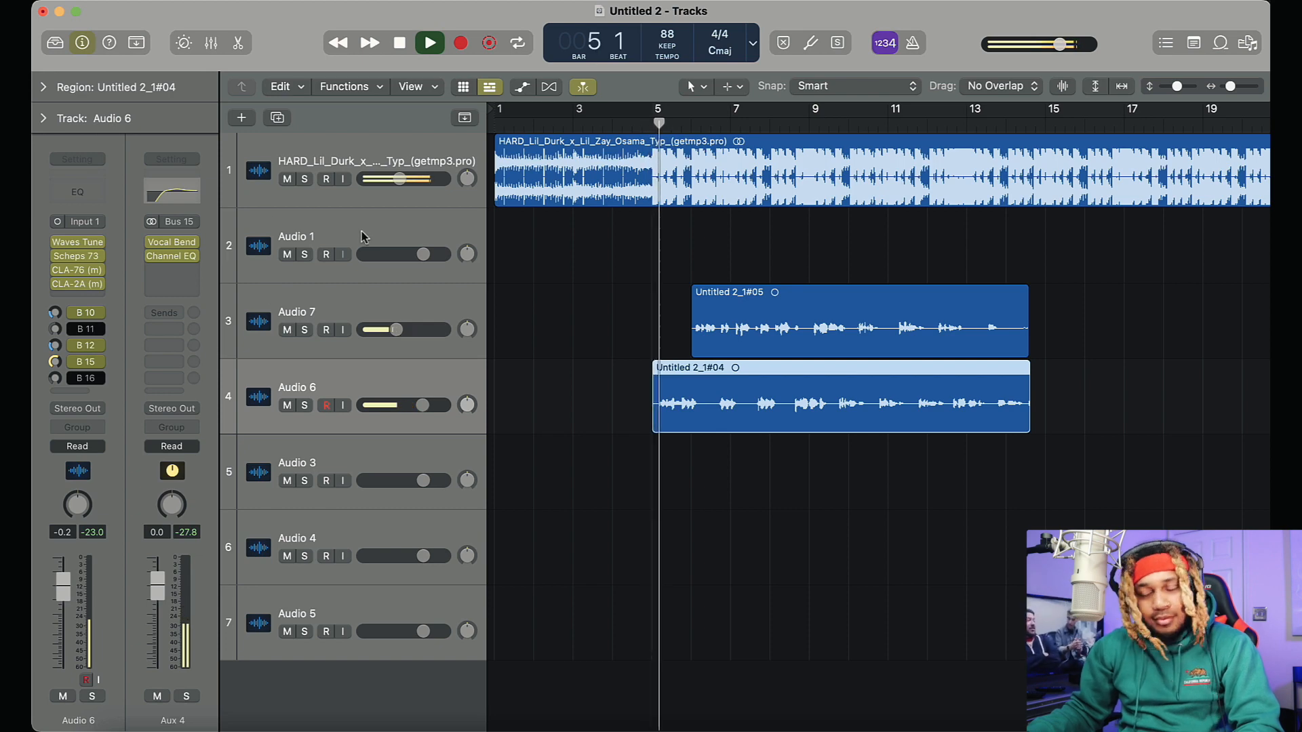
Adjust Audio 7's Bus 10 reverb send, set its Bus 11 CLA Effects send to -9.9 dB and its volume to -5.6 dB
{"action": "left_click", "coordinate": [362, 235]}
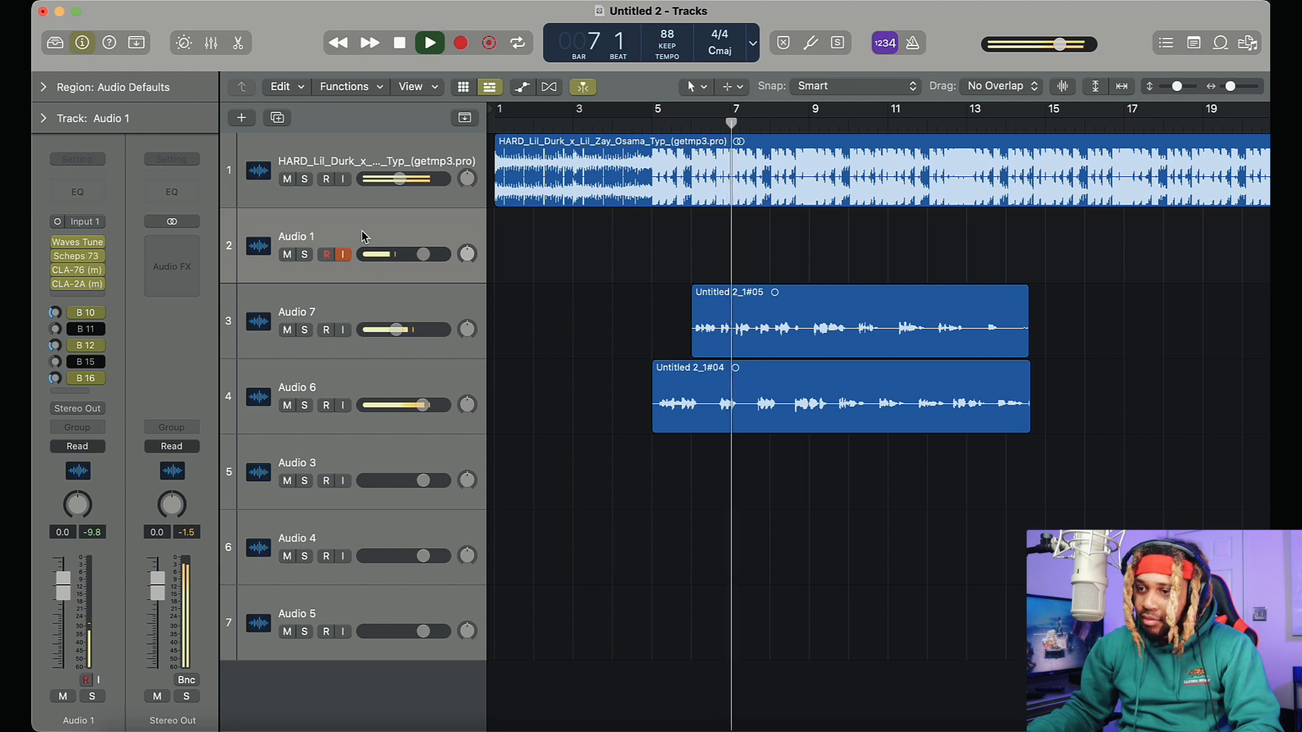
{"action": "left_click", "coordinate": [363, 309]}
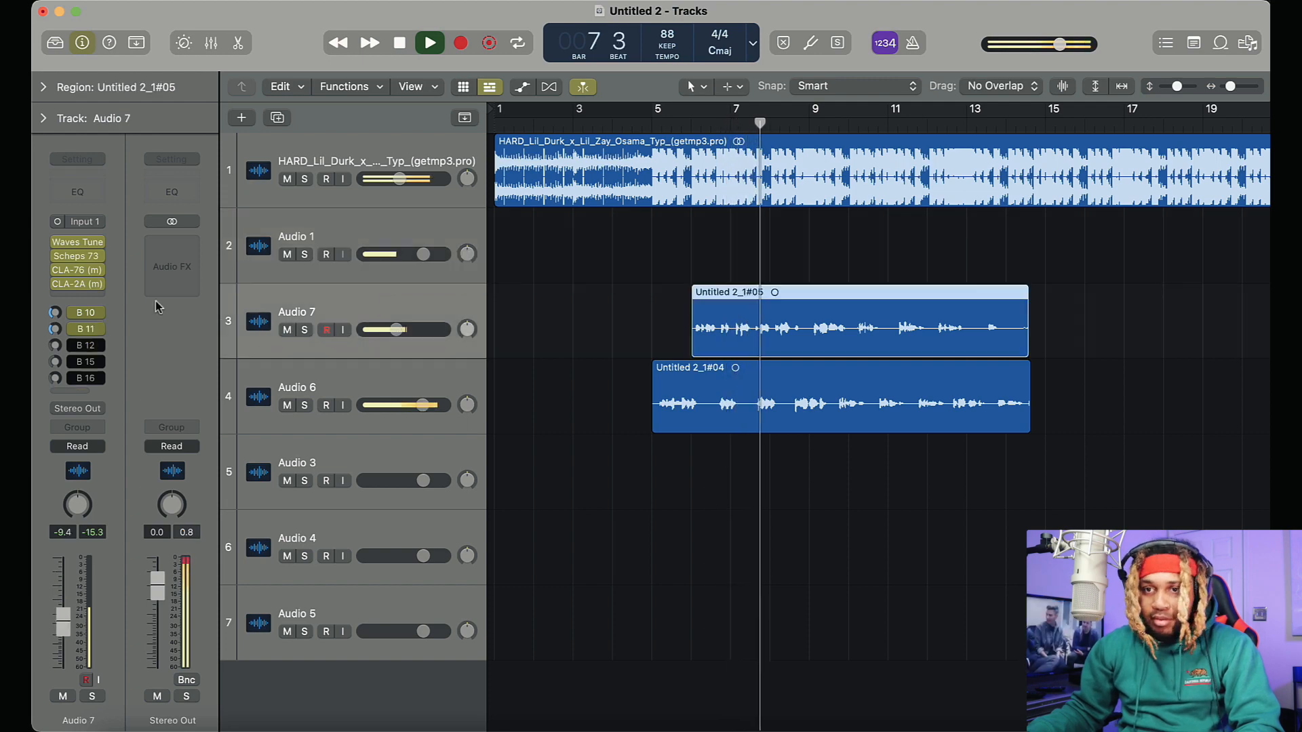
{"action": "left_click_drag", "start_coordinate": [54, 329], "coordinate": [55, 265]}
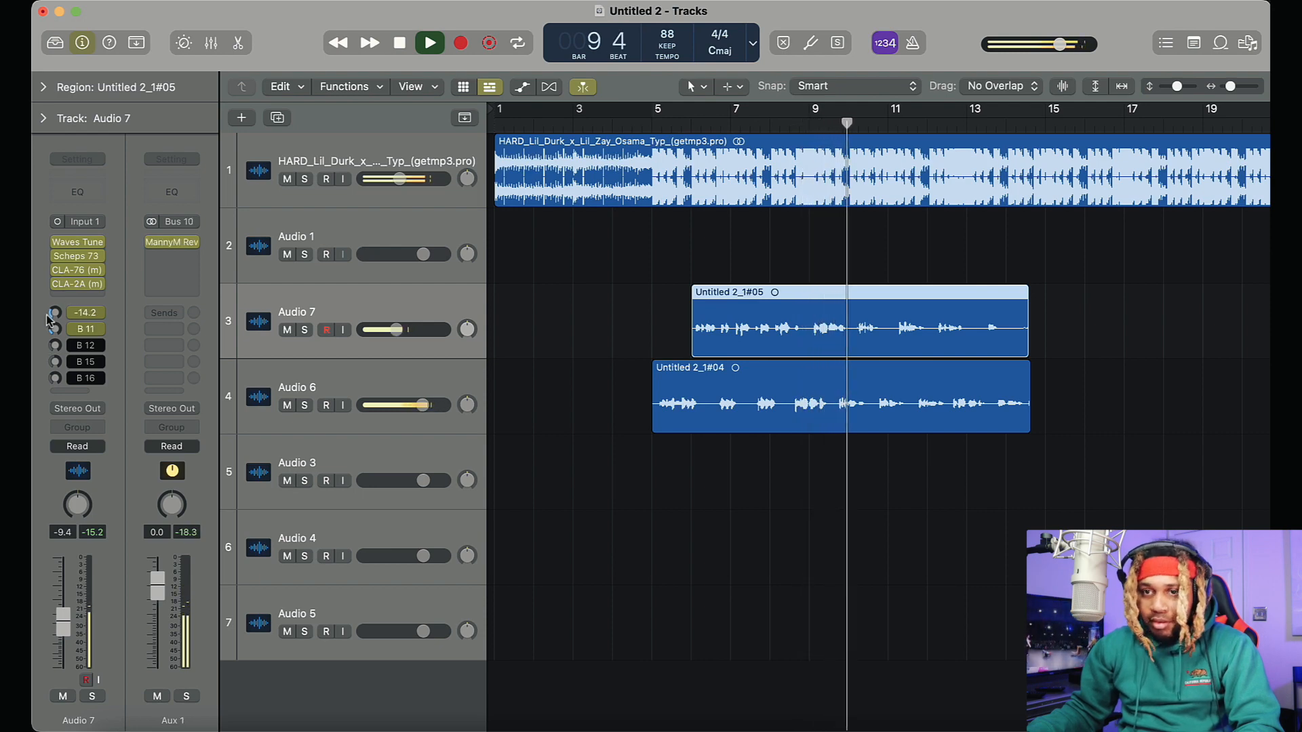
{"action": "mouse_move", "coordinate": [49, 317]}
{"action": "left_mouse_down"}
{"action": "mouse_move", "coordinate": [45, 332]}
{"action": "mouse_move", "coordinate": [55, 302]}
{"action": "left_mouse_up"}
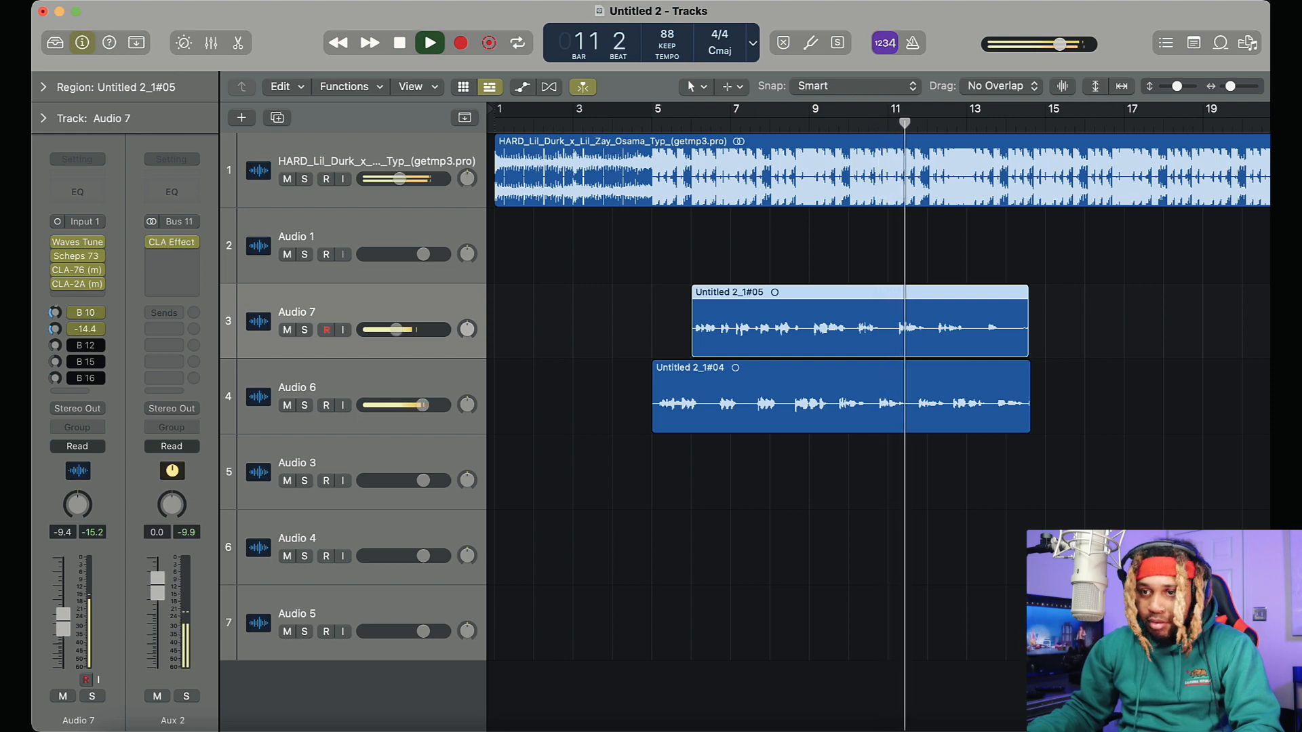
{"action": "mouse_move", "coordinate": [379, 330]}
{"action": "left_mouse_down"}
{"action": "mouse_move", "coordinate": [426, 330]}
{"action": "mouse_move", "coordinate": [403, 329]}
{"action": "left_mouse_up"}
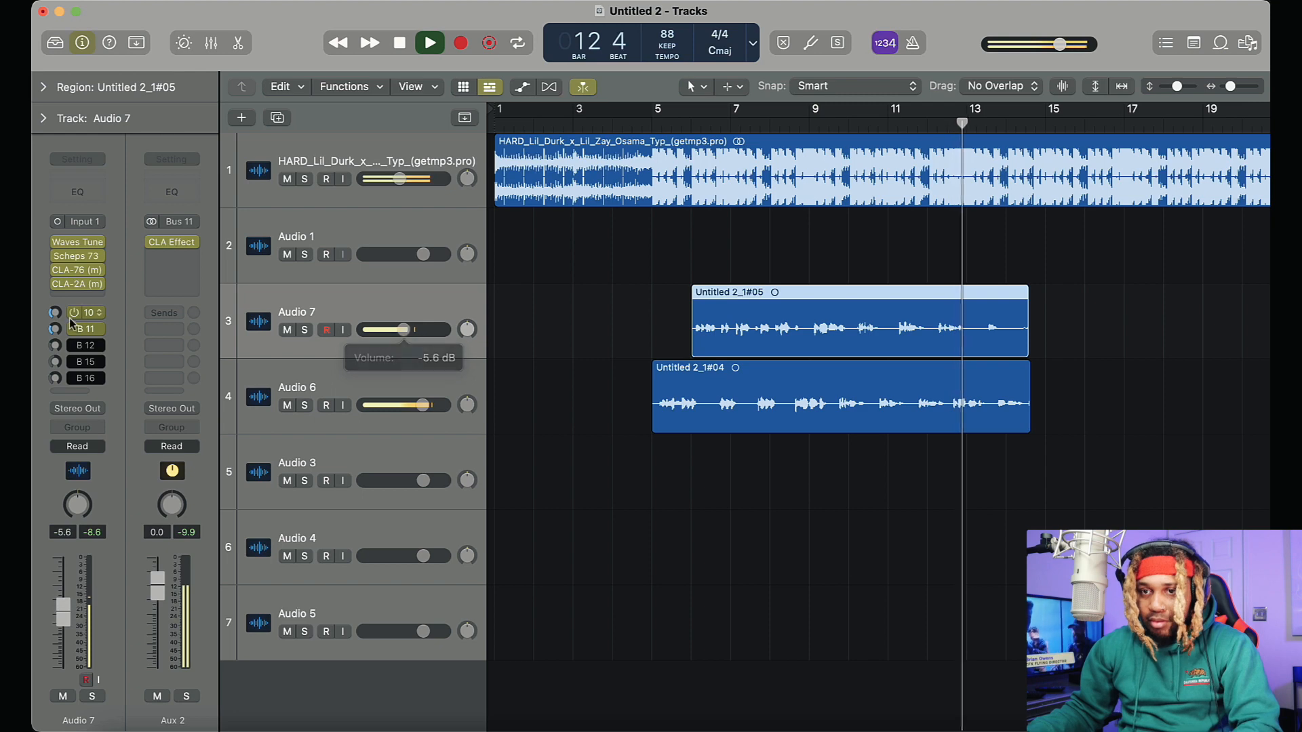
{"action": "left_click_drag", "start_coordinate": [53, 332], "coordinate": [67, 295]}
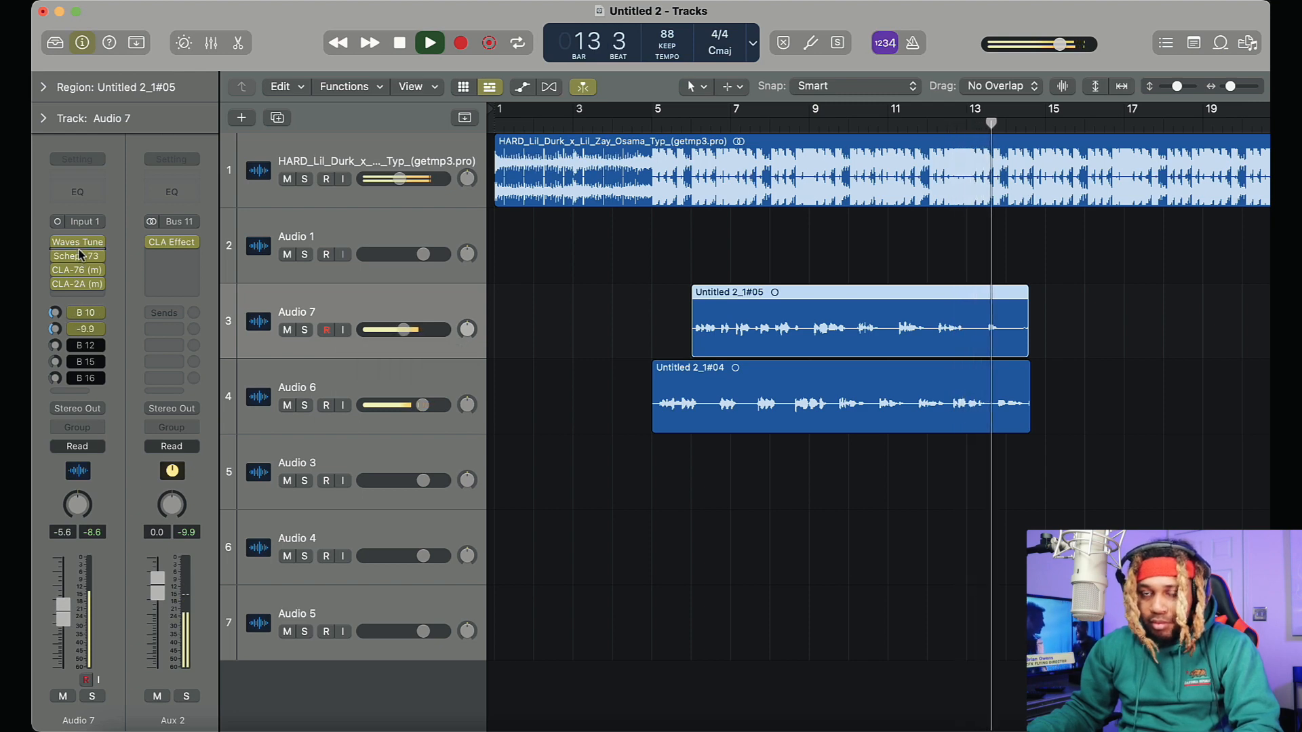